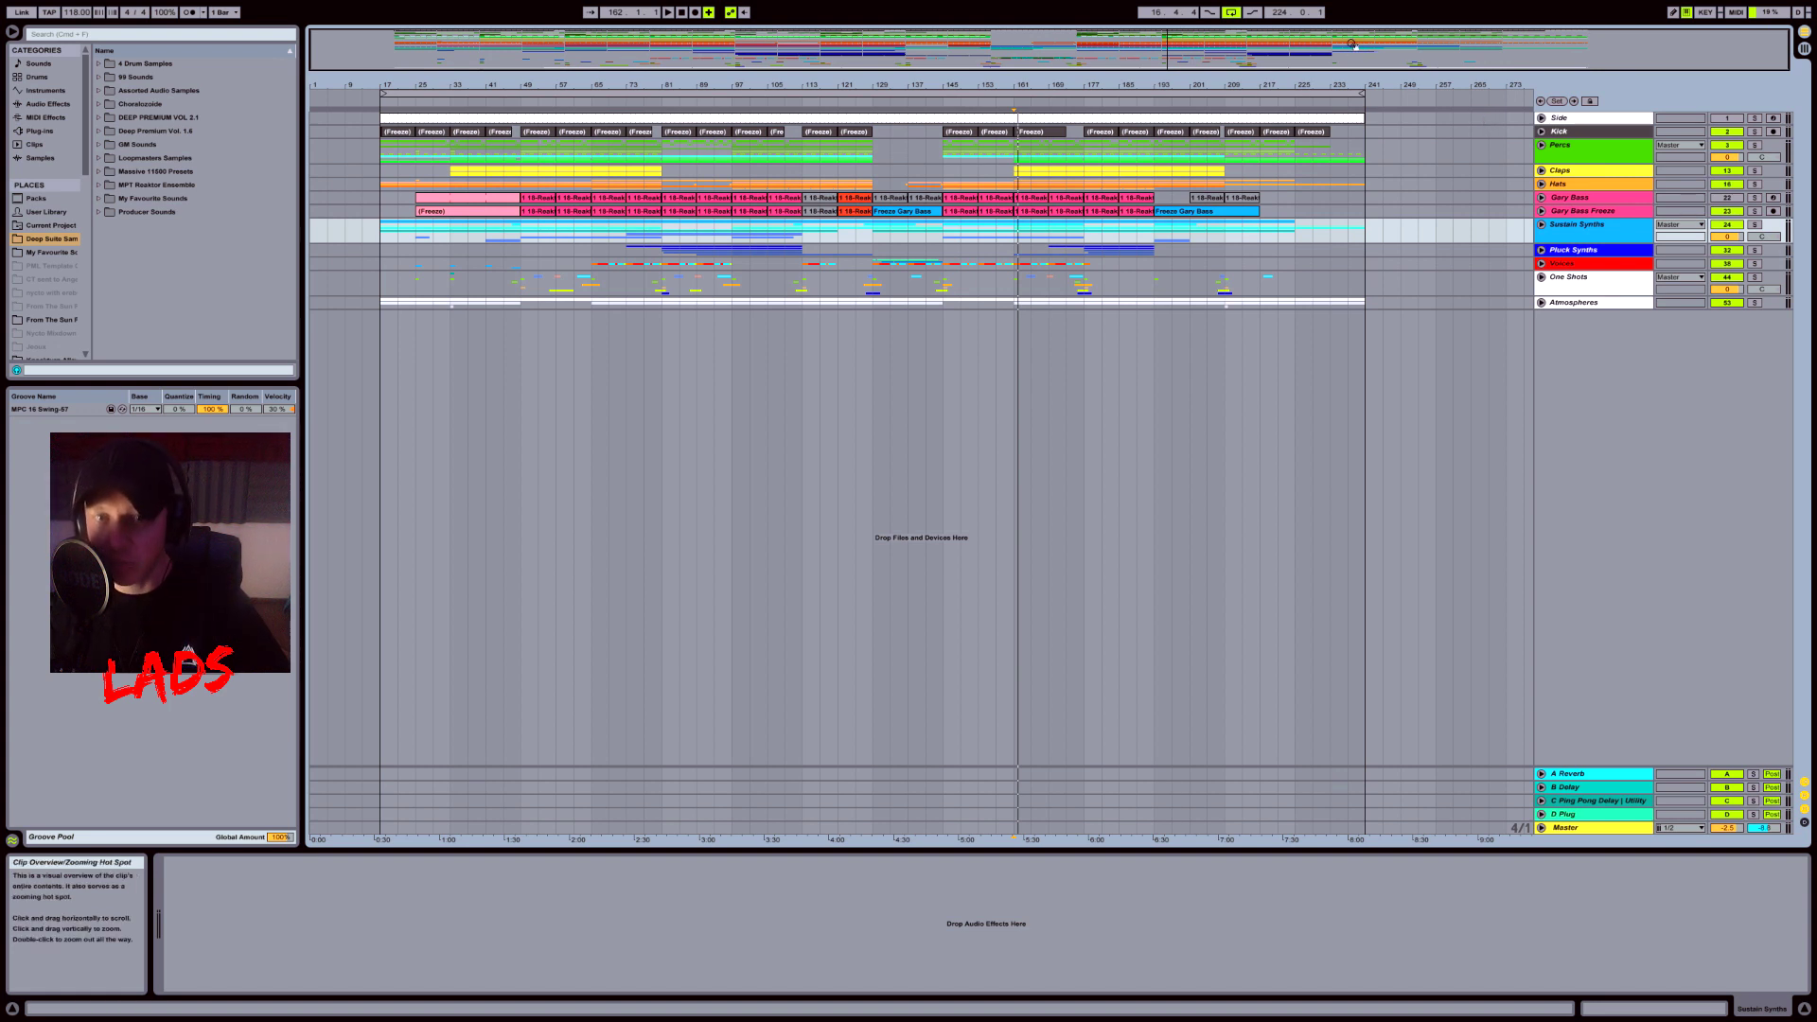
# Step: Audition the Kick track in solo from bar 145 and inspect its EQ Eight curve in the enlarged display
pyautogui.click(1575, 149)
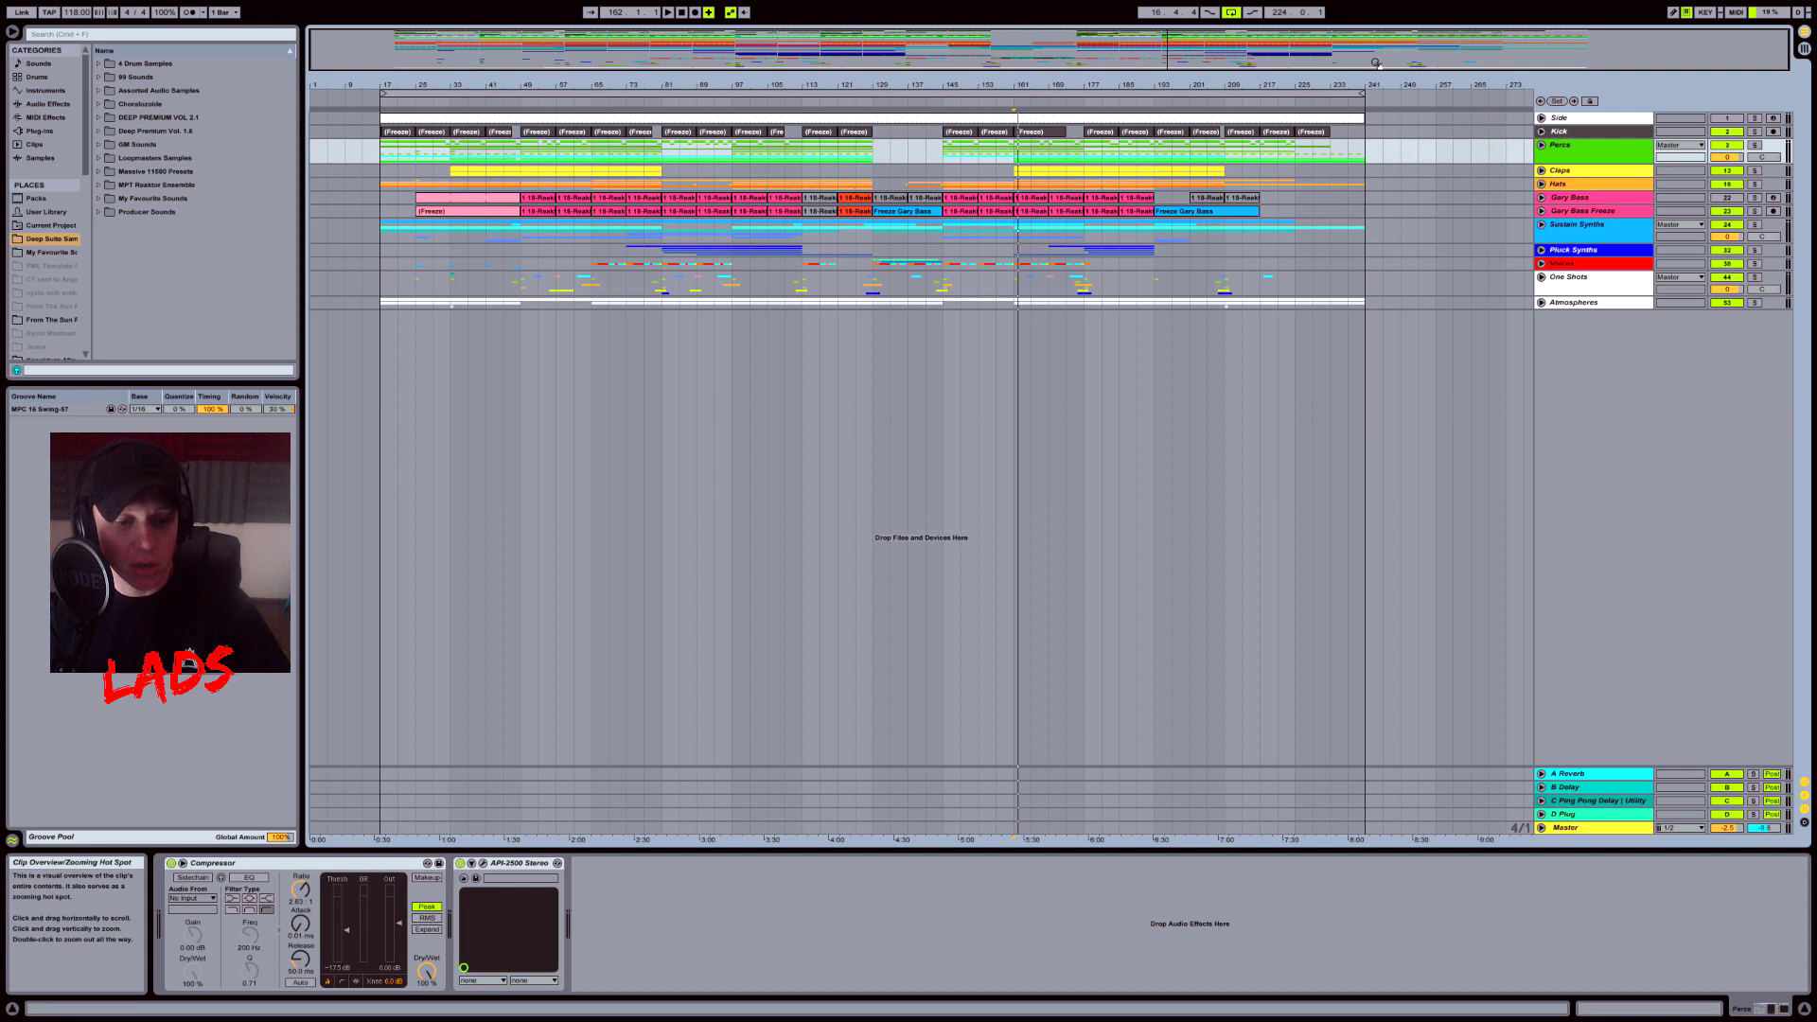
pyautogui.press('Up')
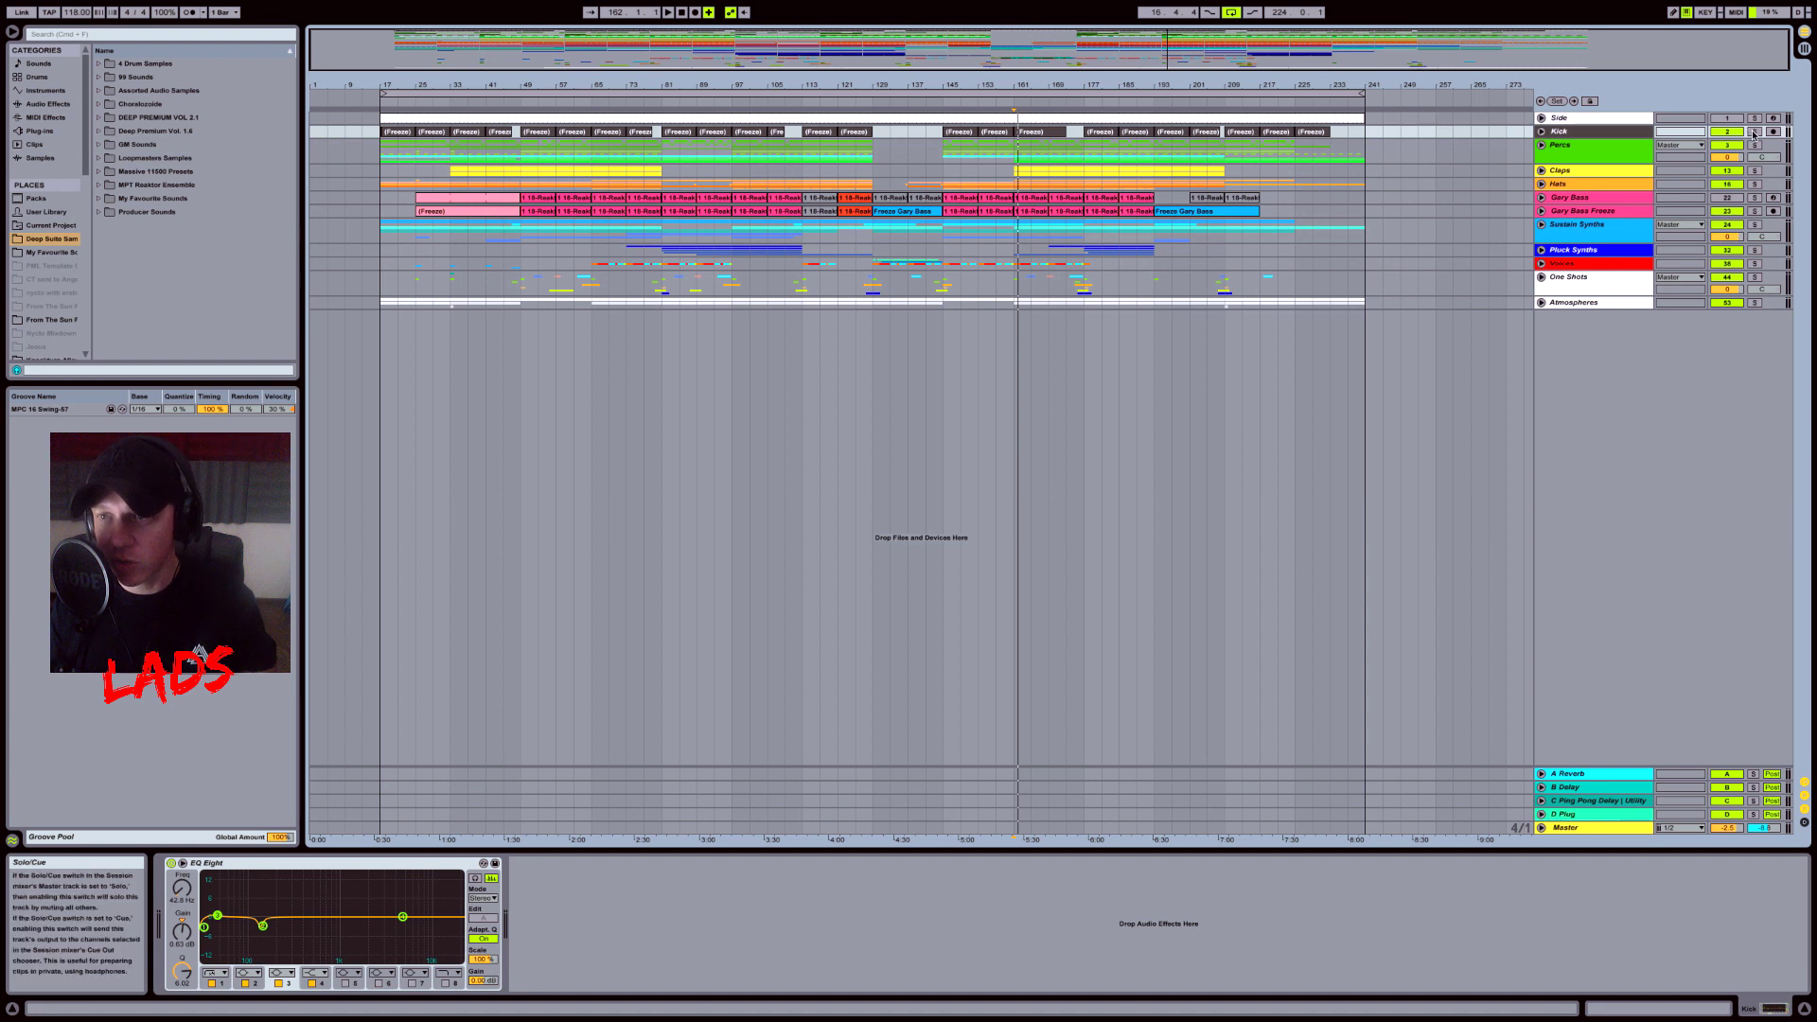
pyautogui.click(1587, 131)
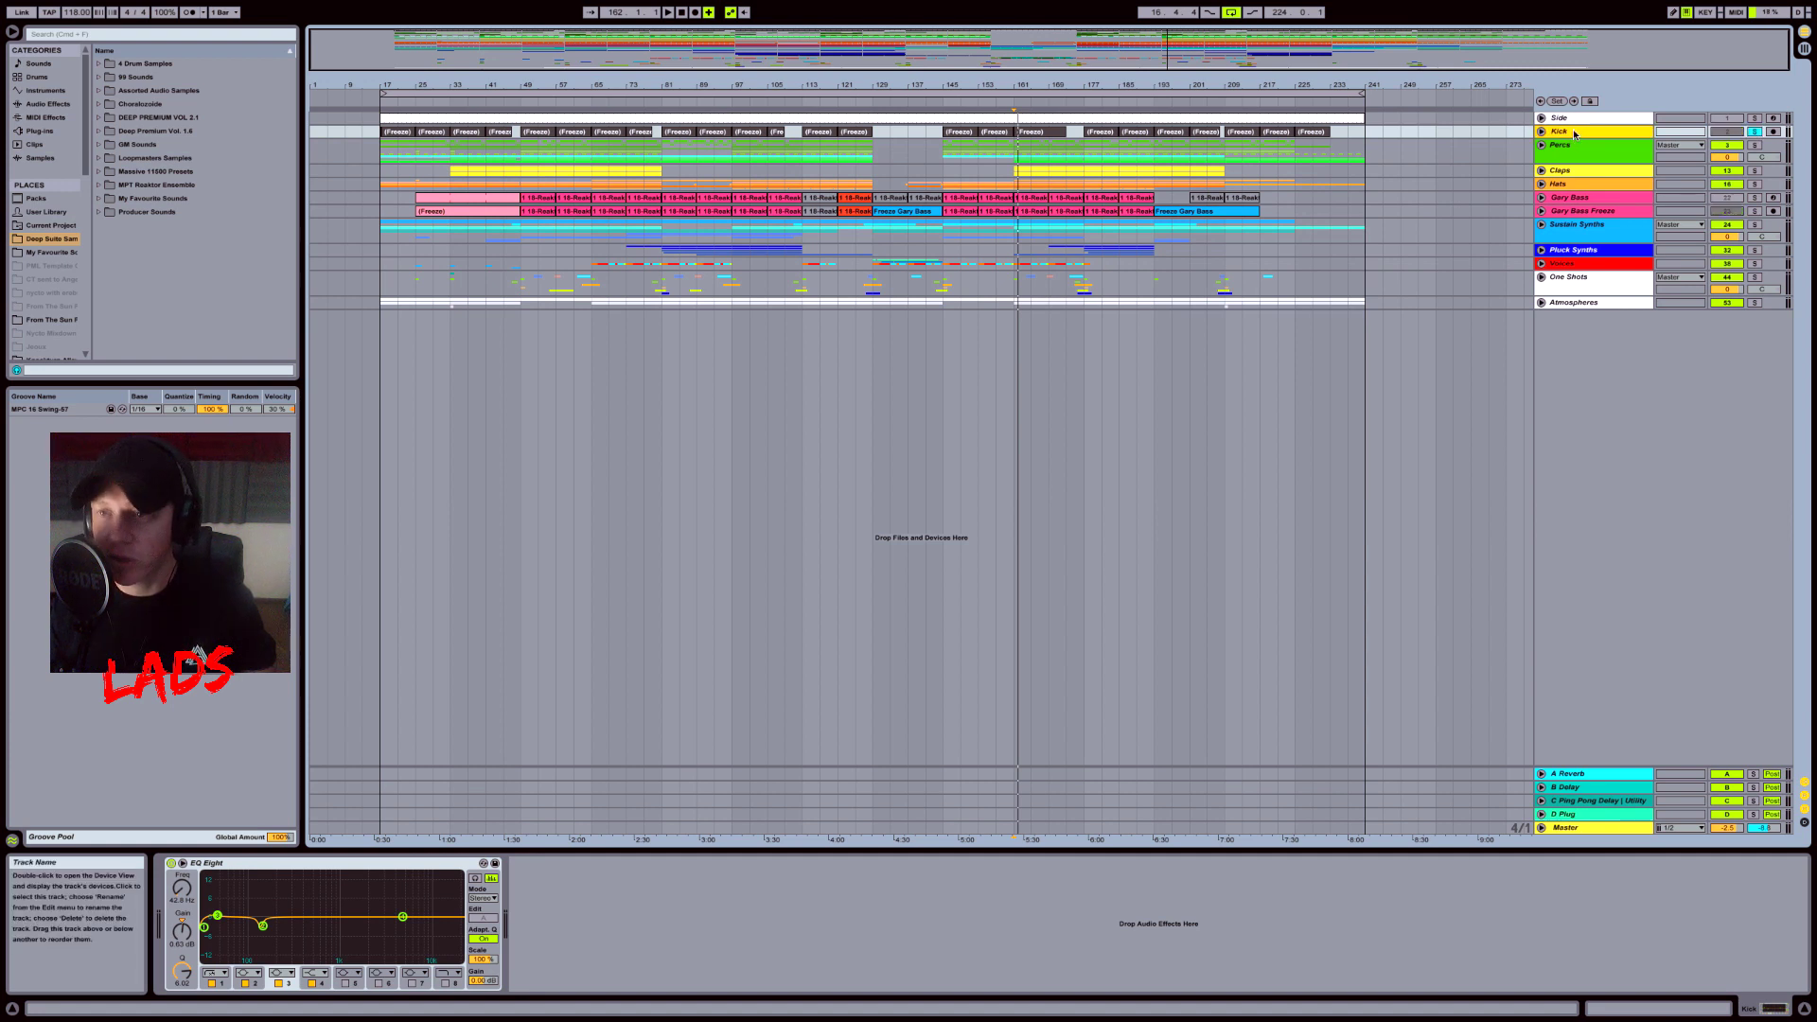
pyautogui.click(942, 137)
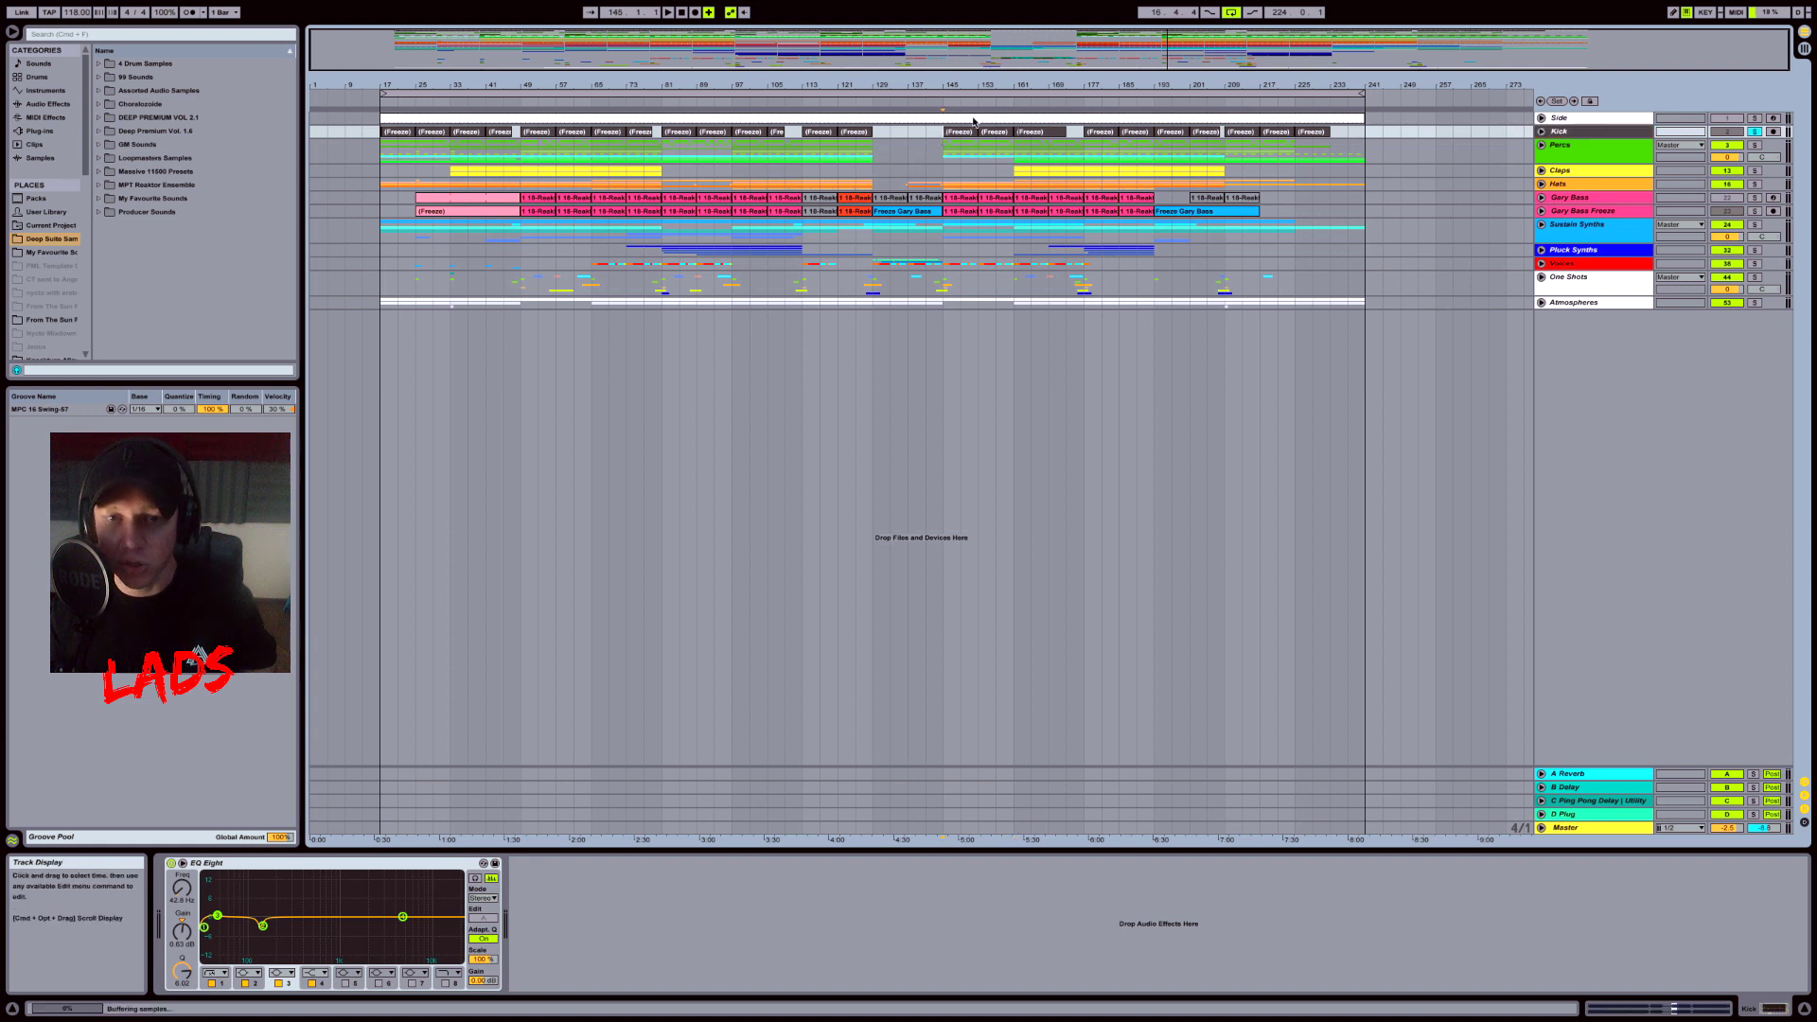
pyautogui.press('space')
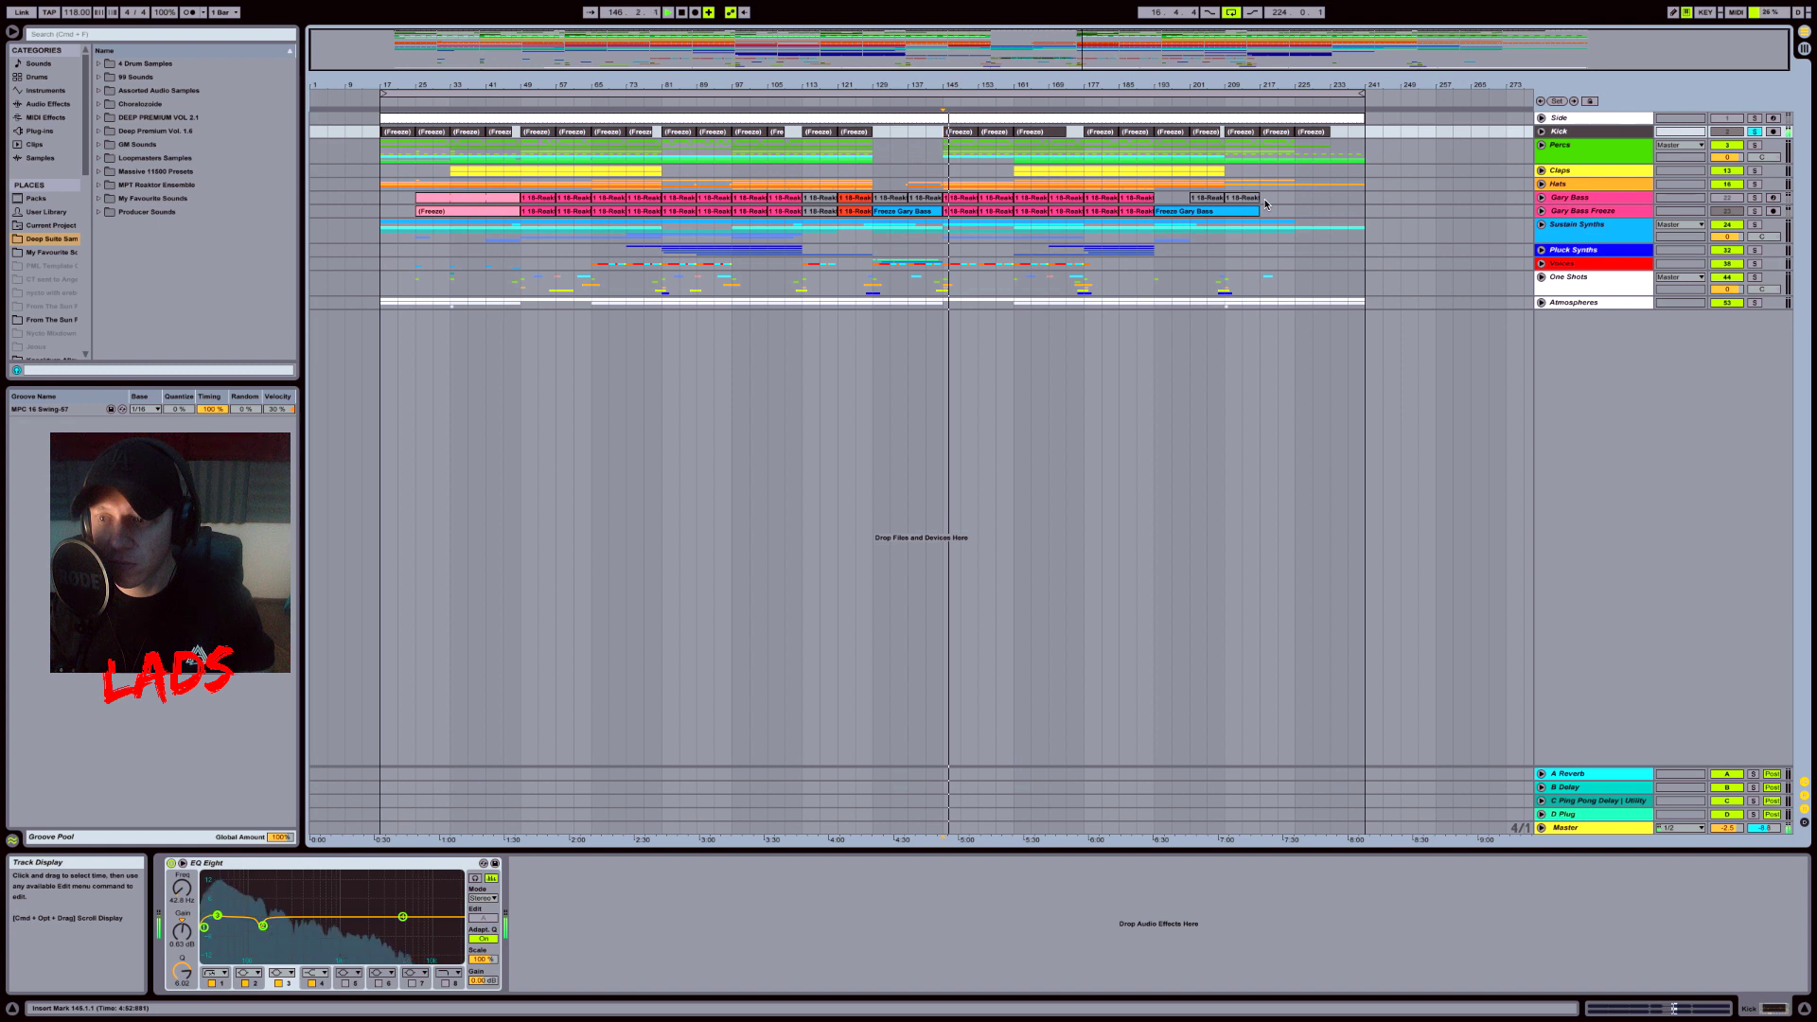
pyautogui.press('space')
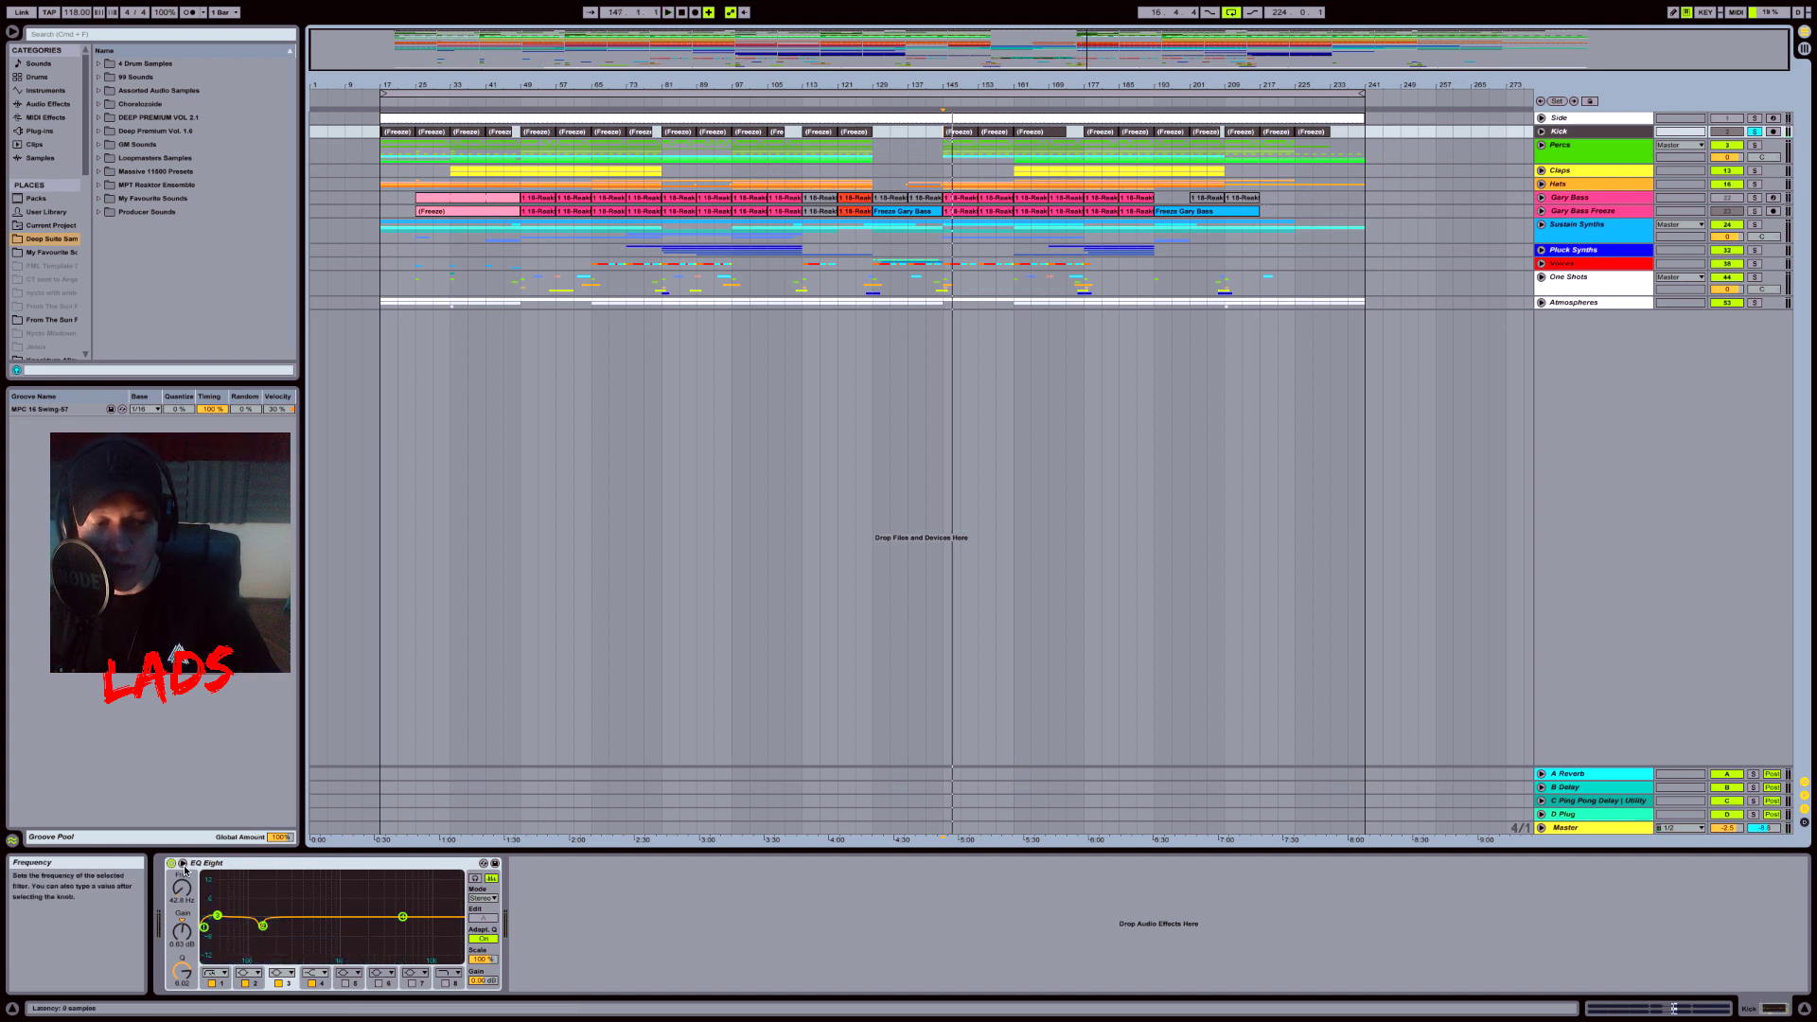
pyautogui.click(475, 878)
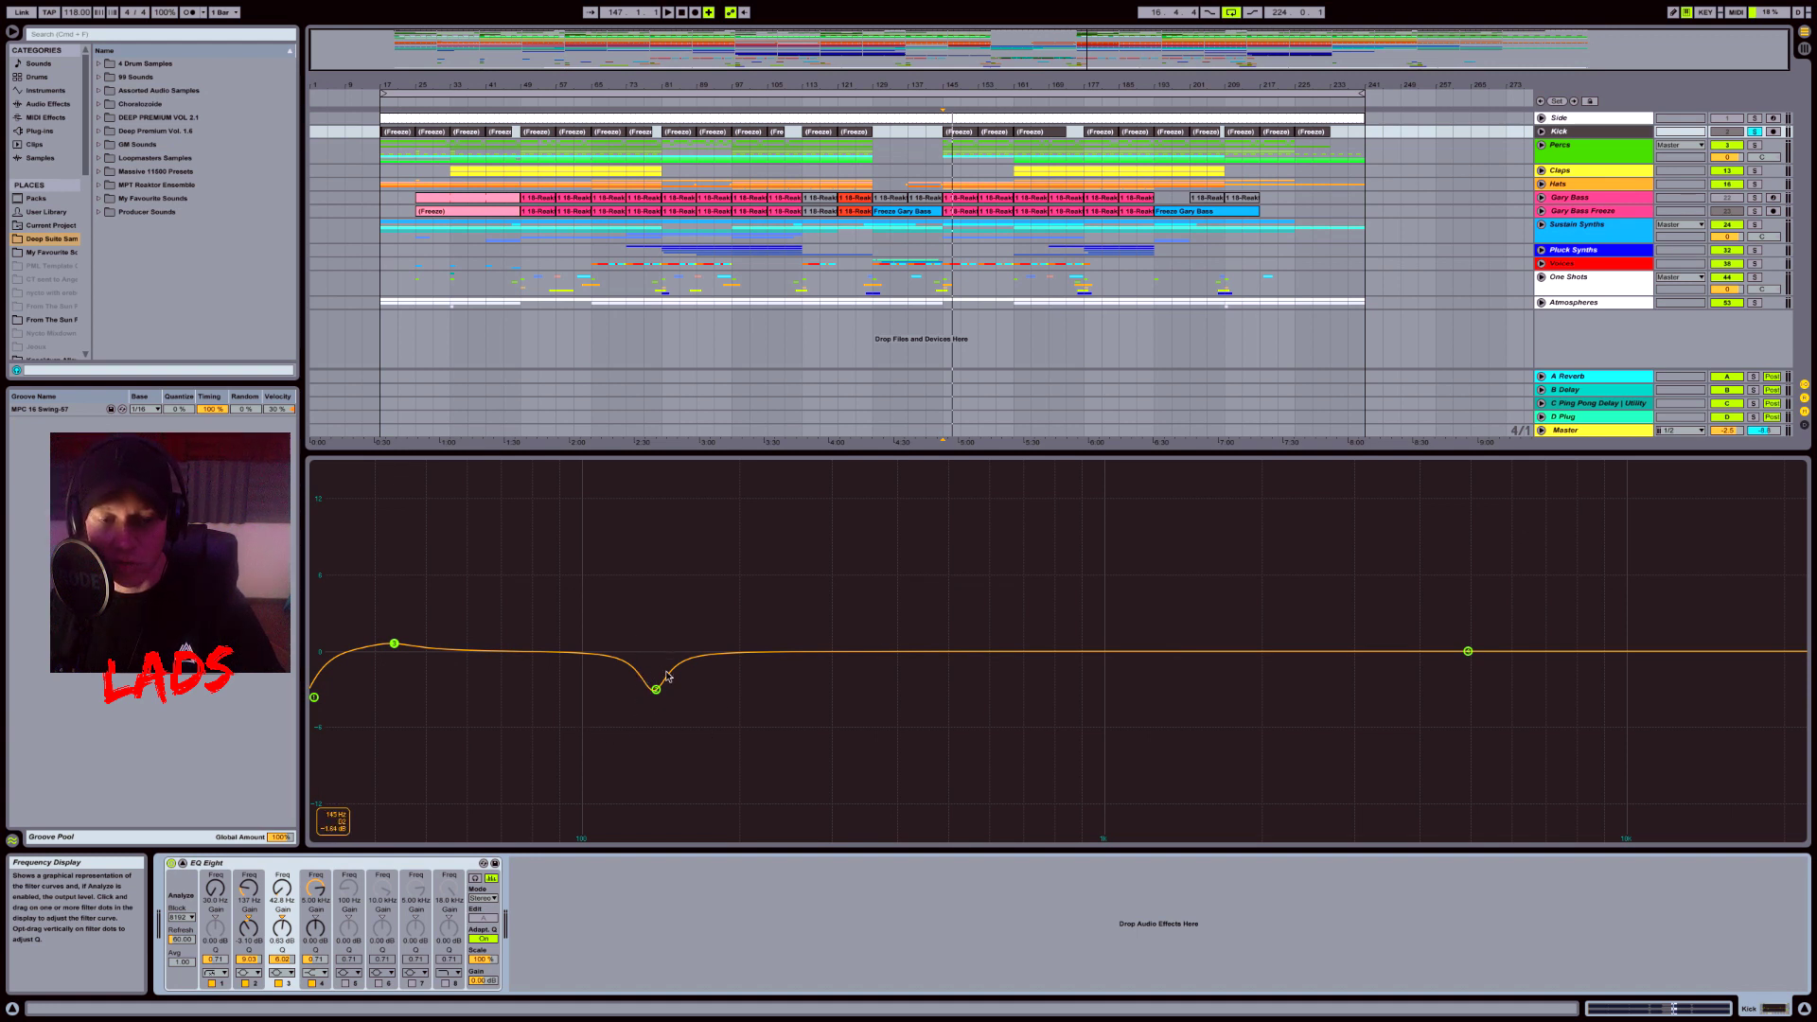
pyautogui.click(183, 863)
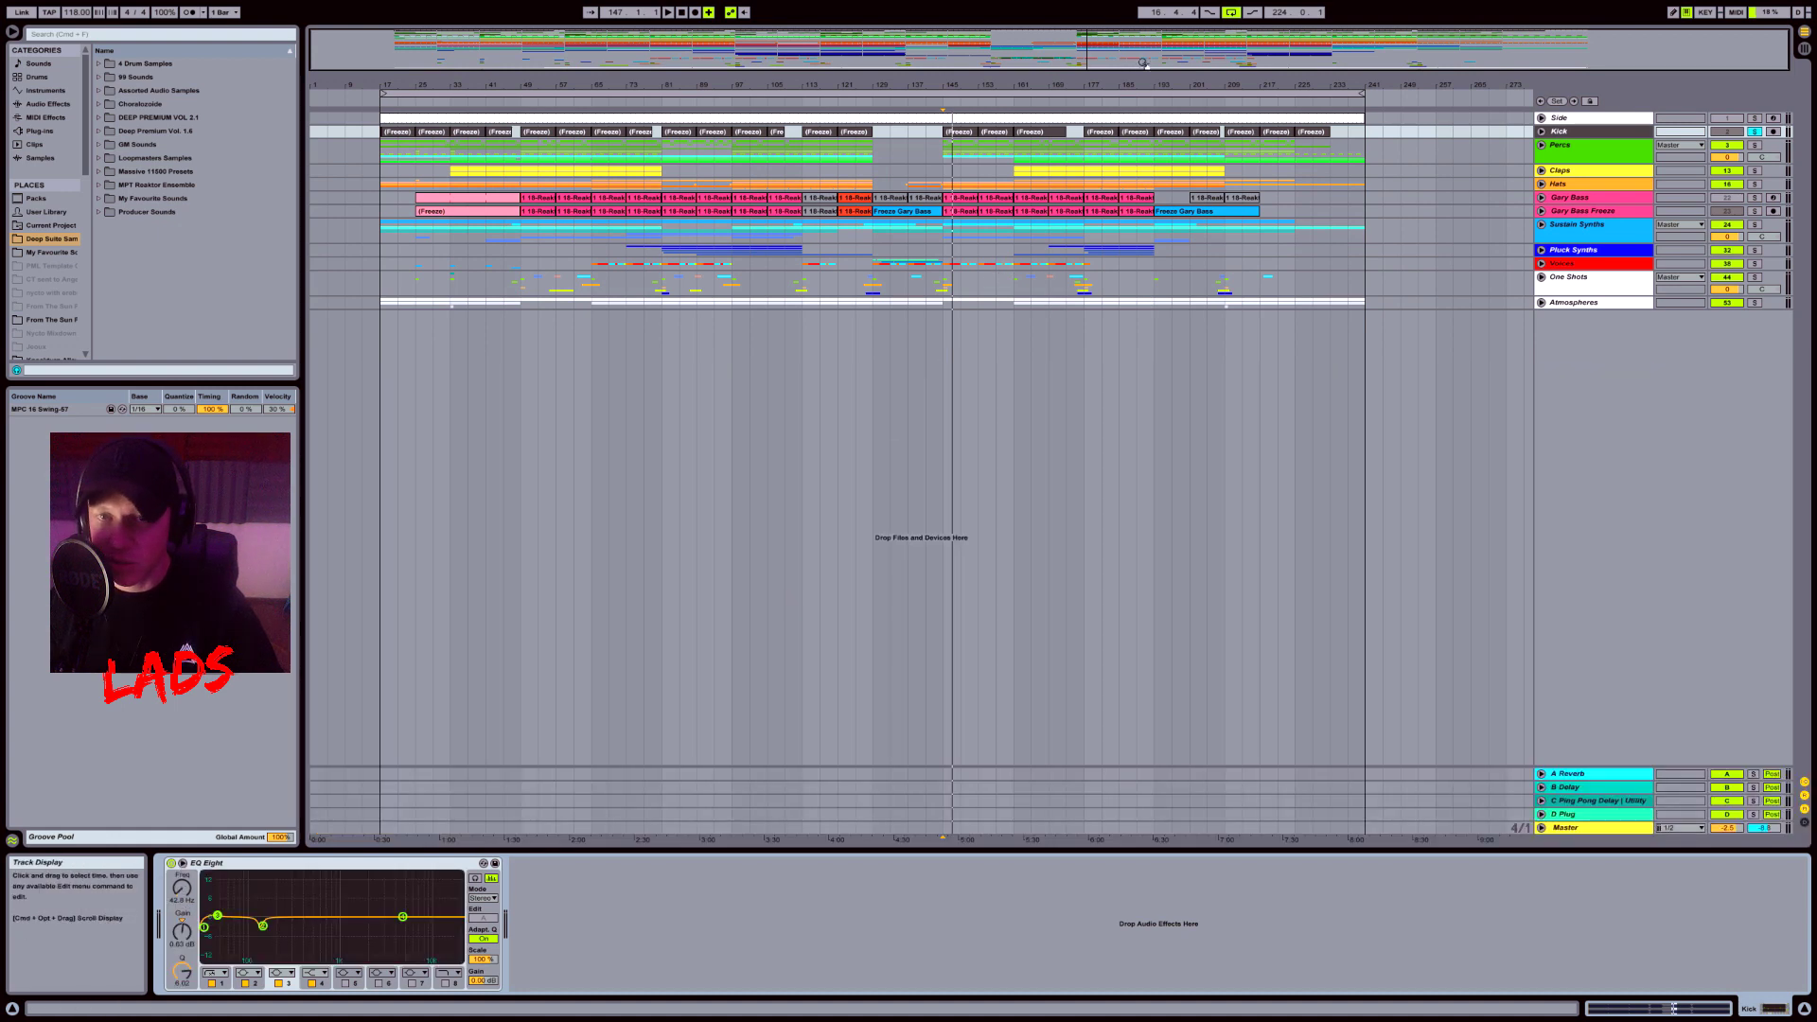
# Step: Solo the Percs group and unfold it to show its individual percussion tracks
pyautogui.click(1597, 148)
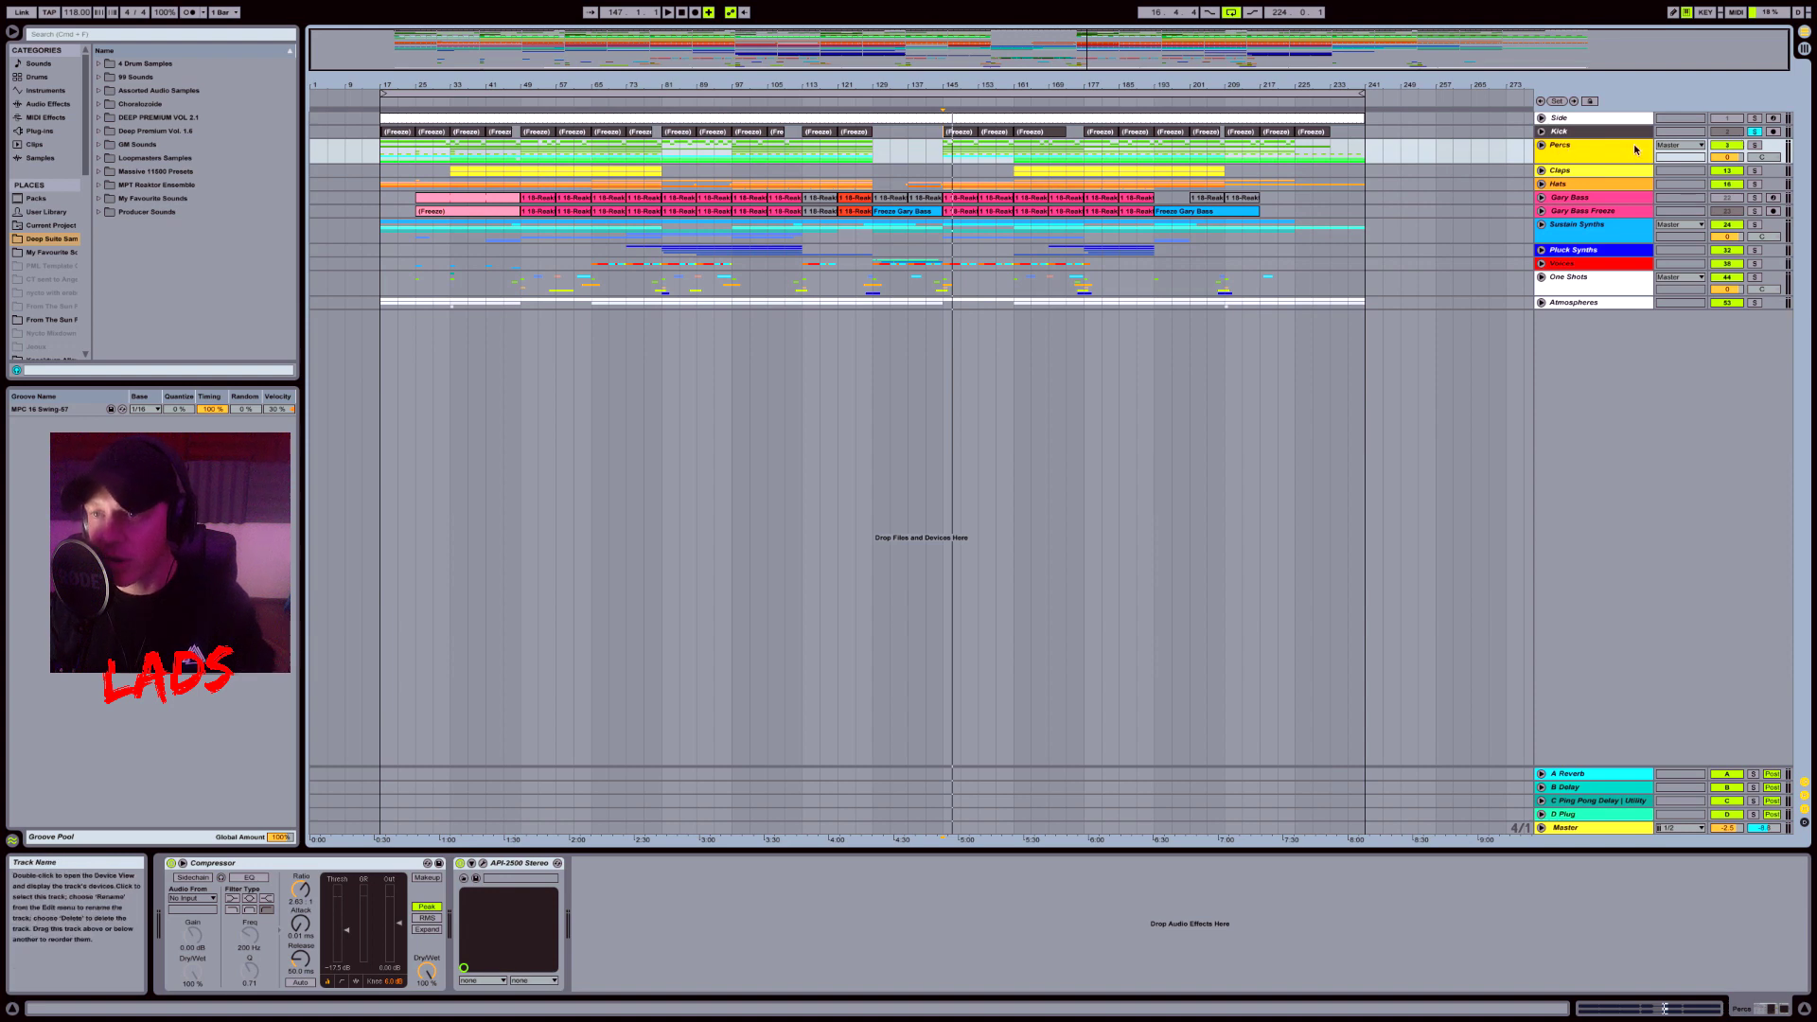
pyautogui.click(1755, 145)
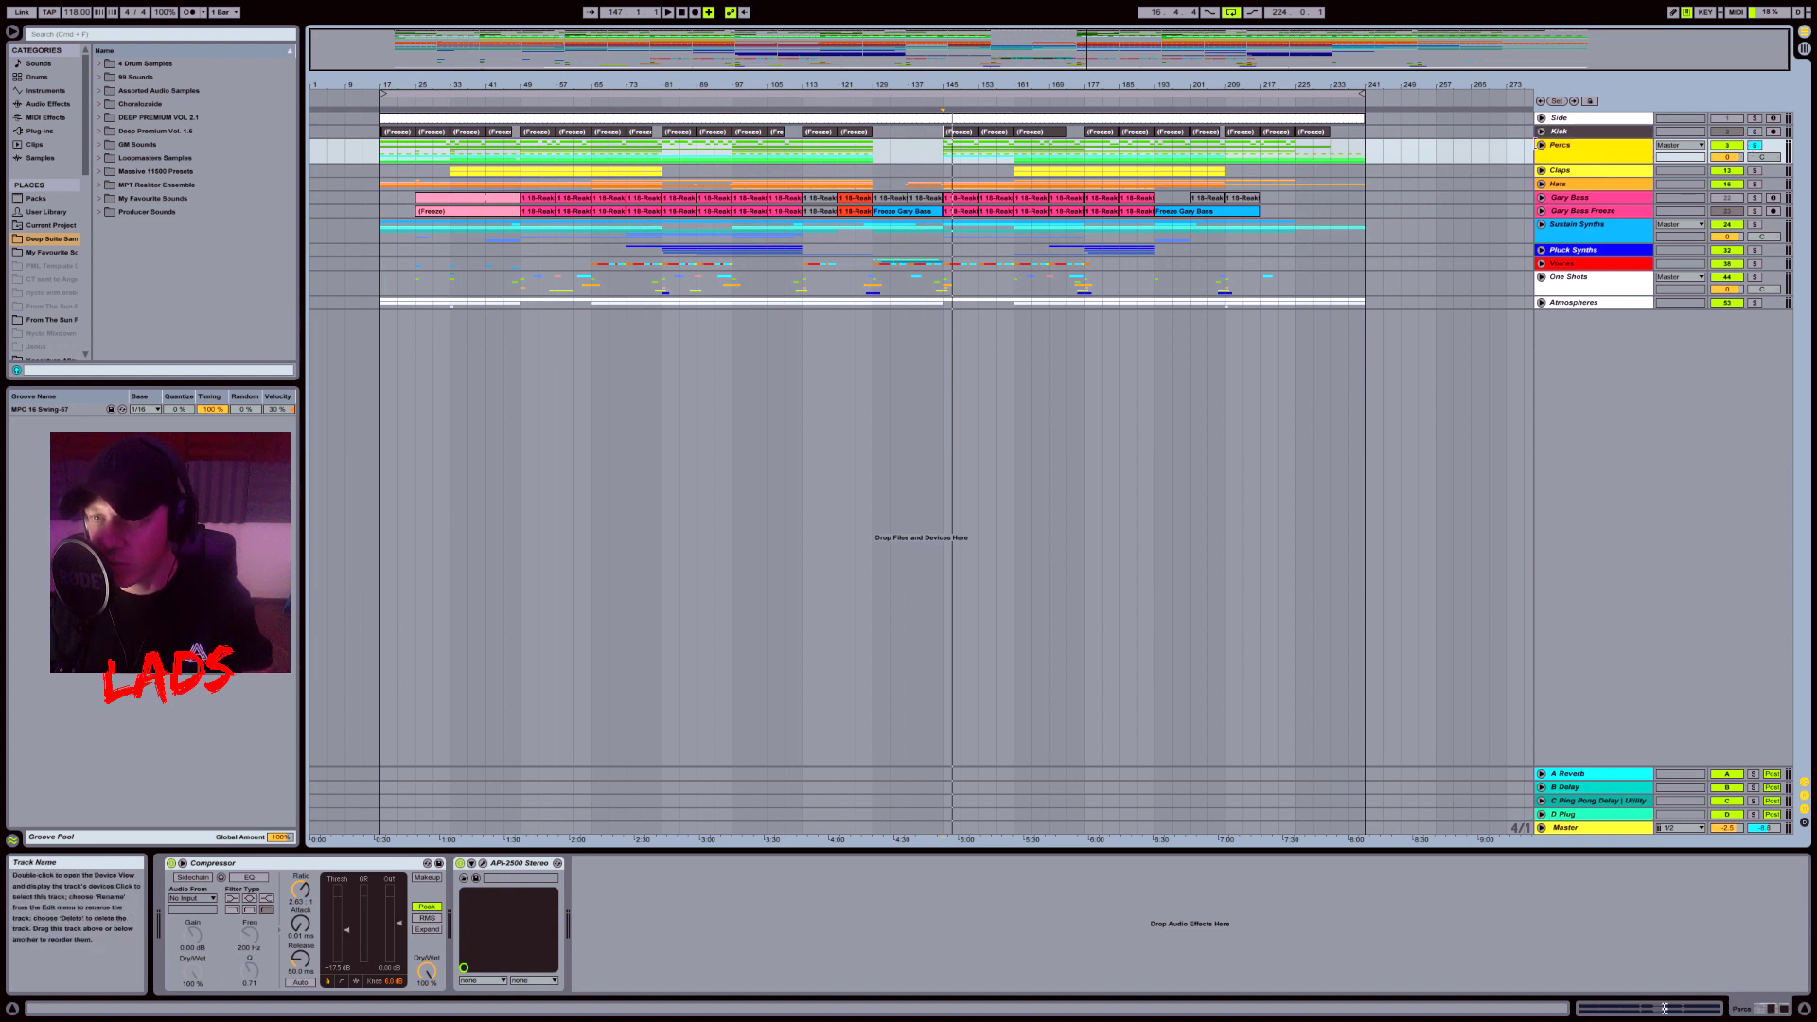
pyautogui.click(1541, 145)
pyautogui.press('space')
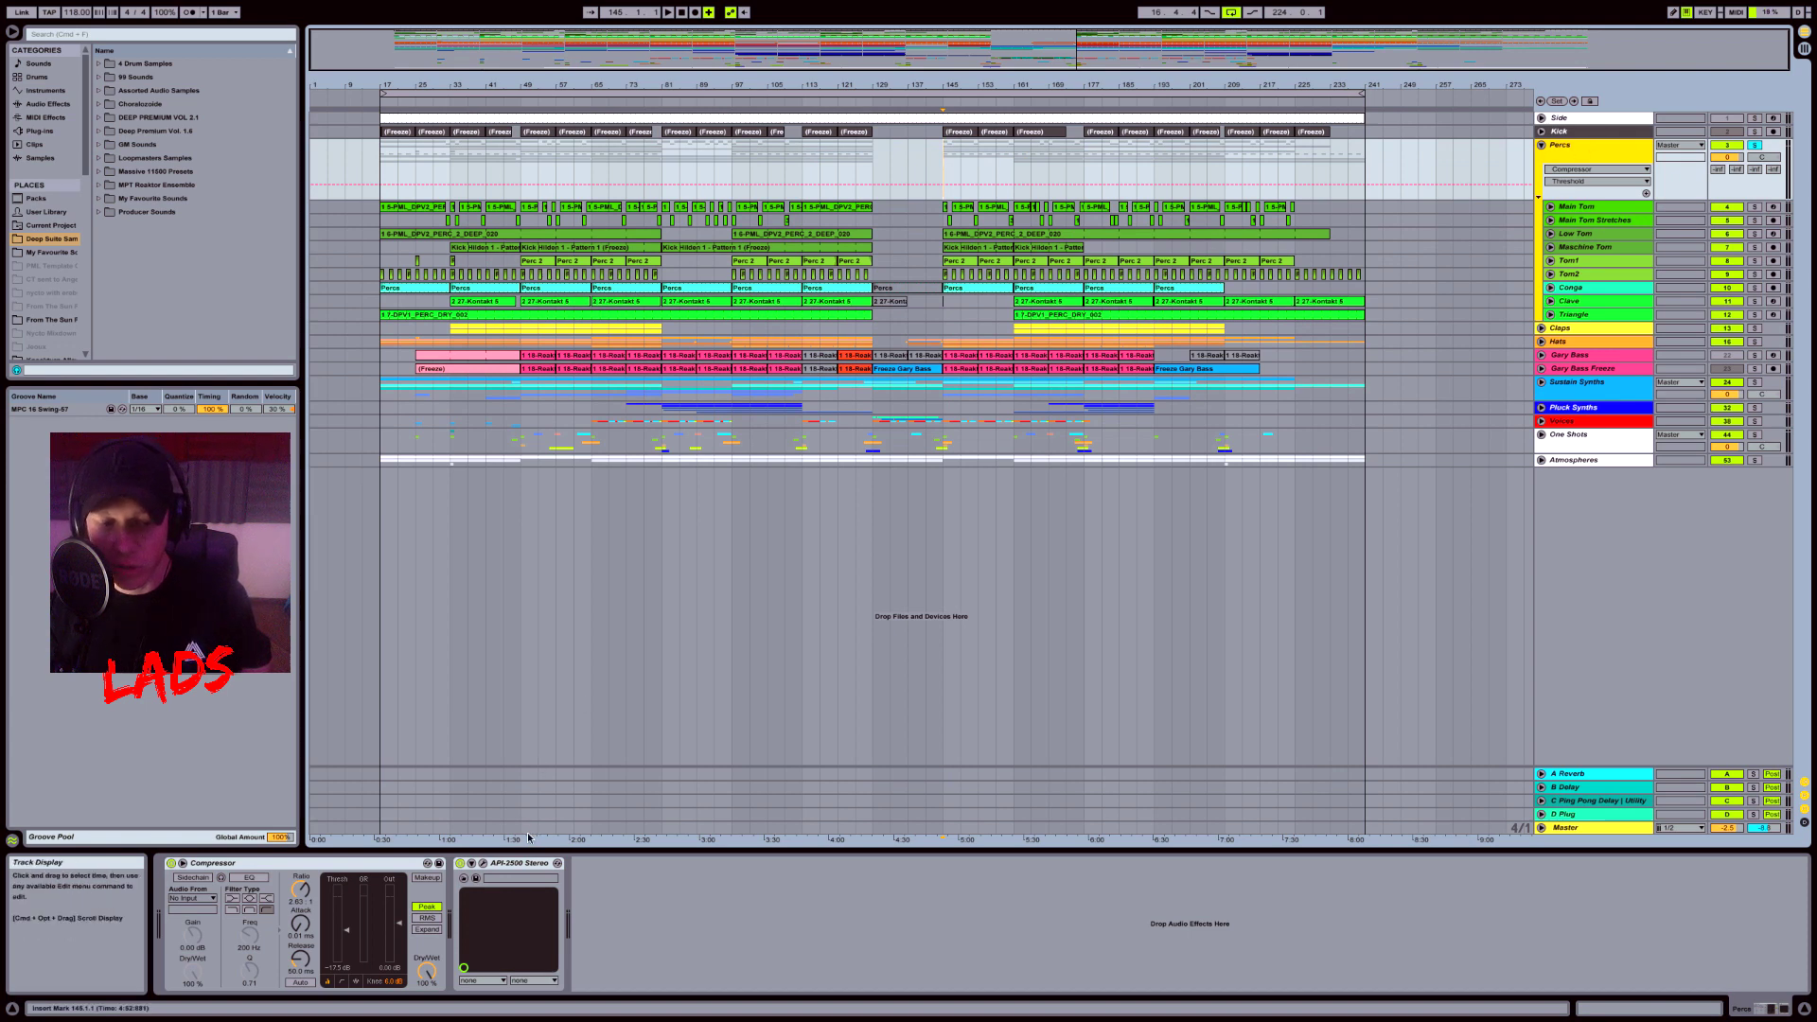
# Step: Inspect the API-2500 compressor on the Percs group, close its window and fold away the Compressor's sidechain section
pyautogui.click(484, 864)
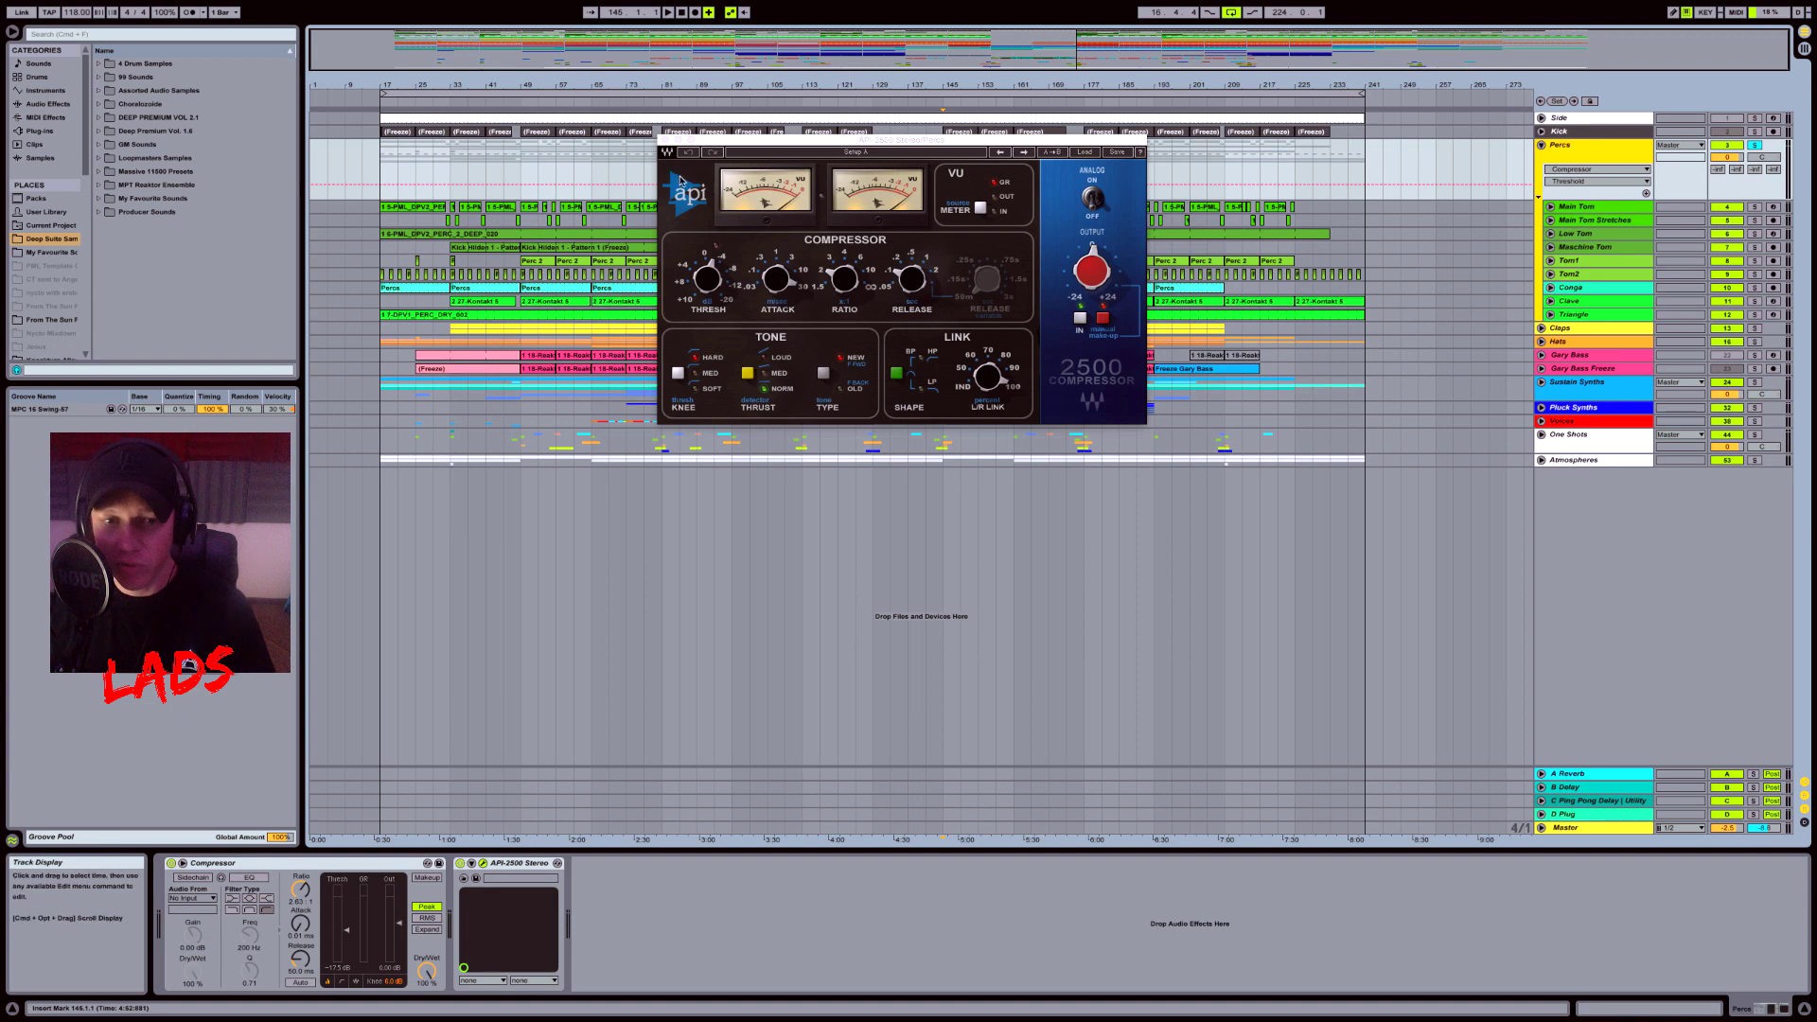
pyautogui.click(666, 142)
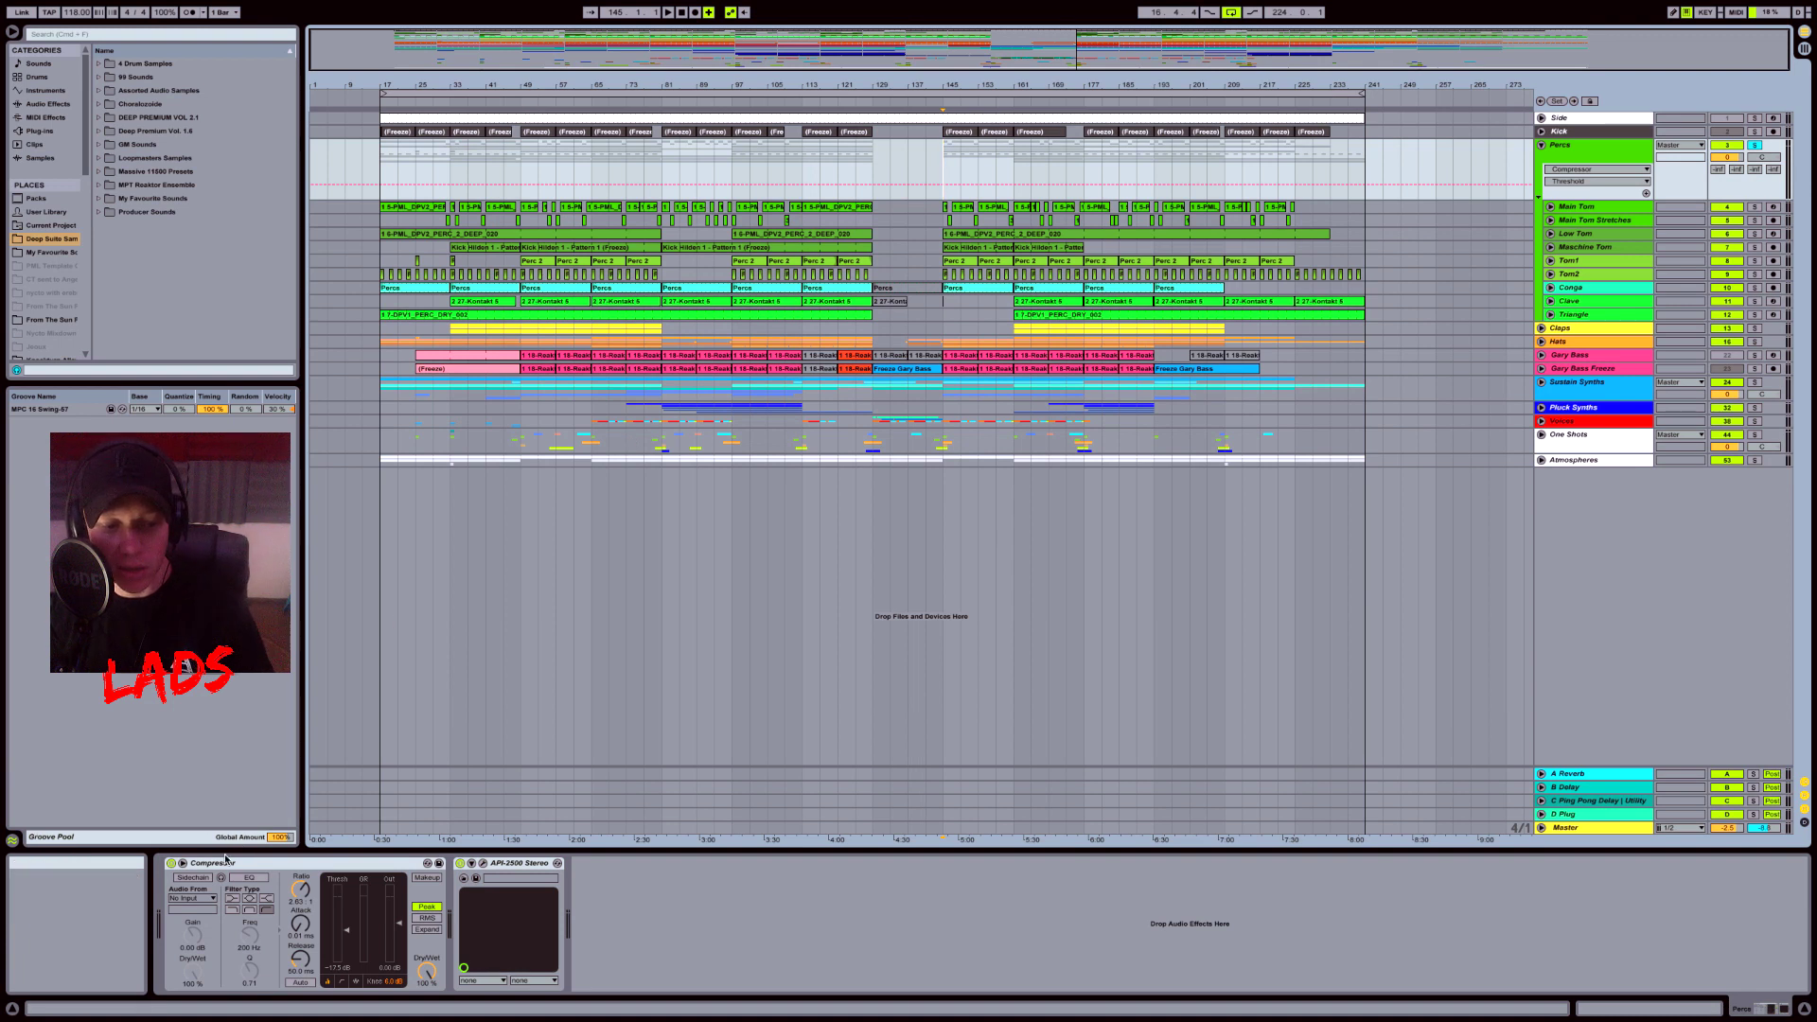
pyautogui.click(184, 863)
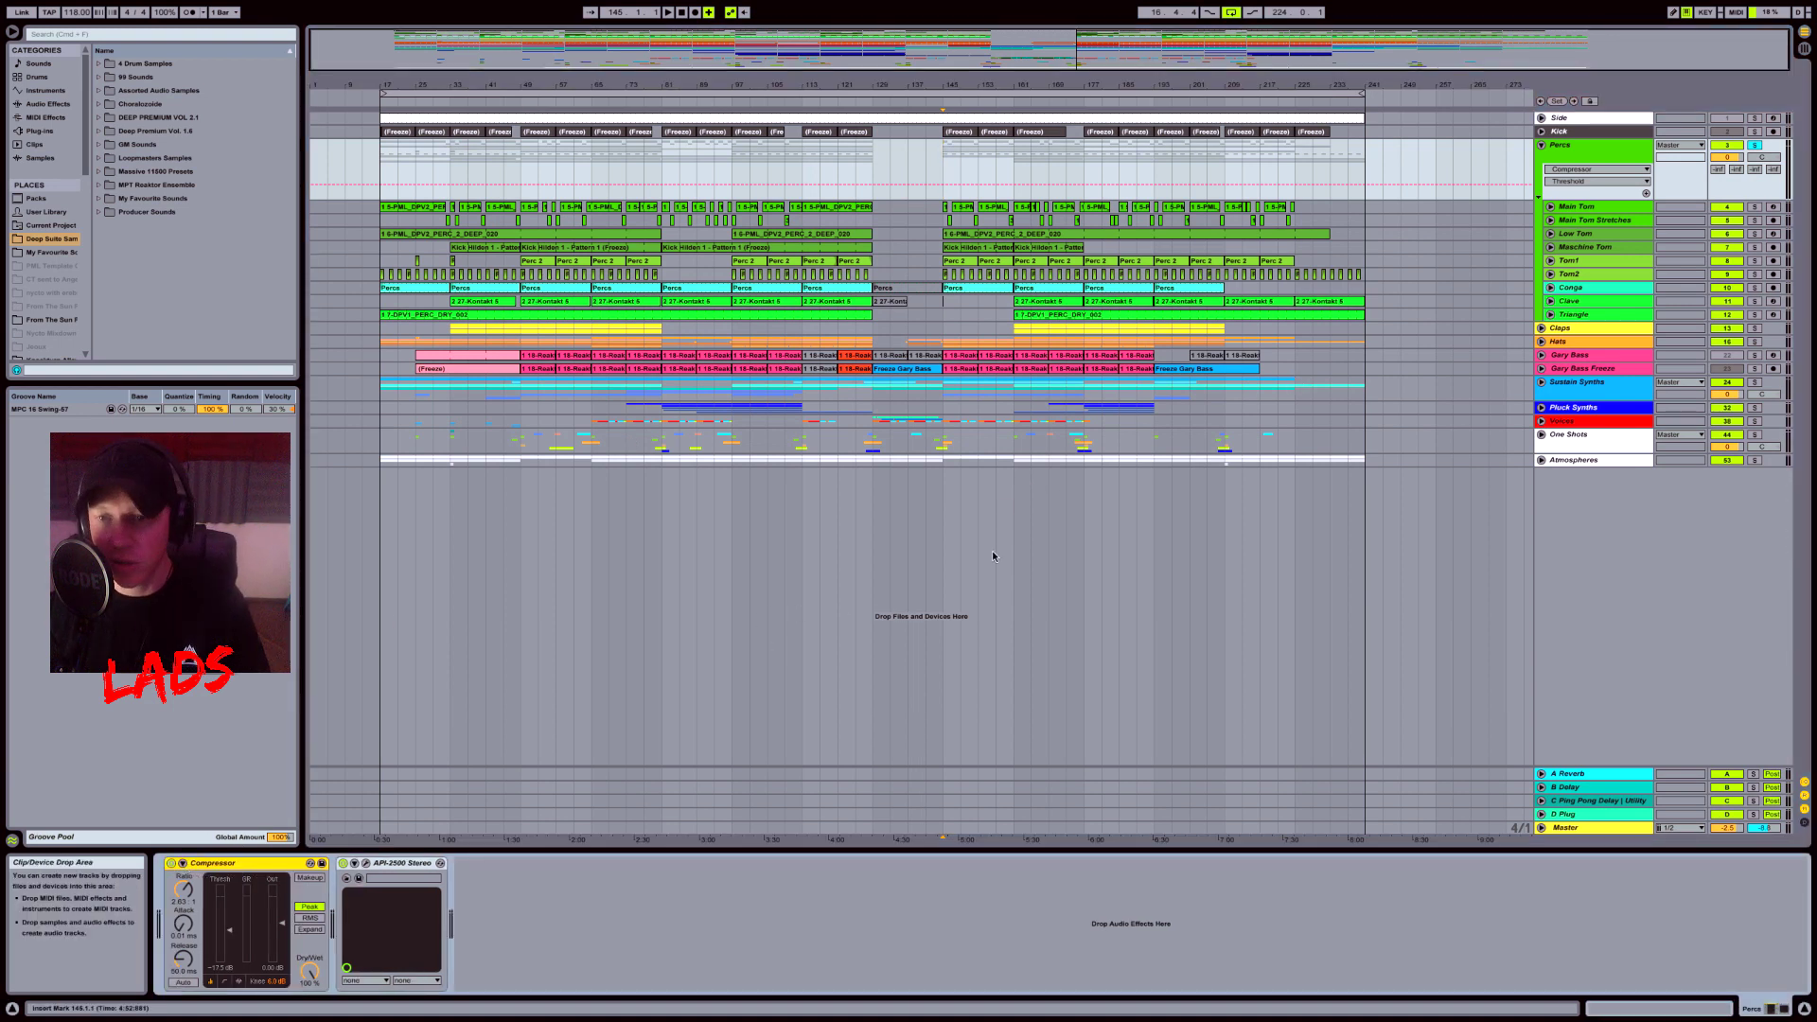
# Step: Audition the soloed Percs group from bar 145, and from bar 161 with the Triangle track's devices shown
pyautogui.click(1589, 145)
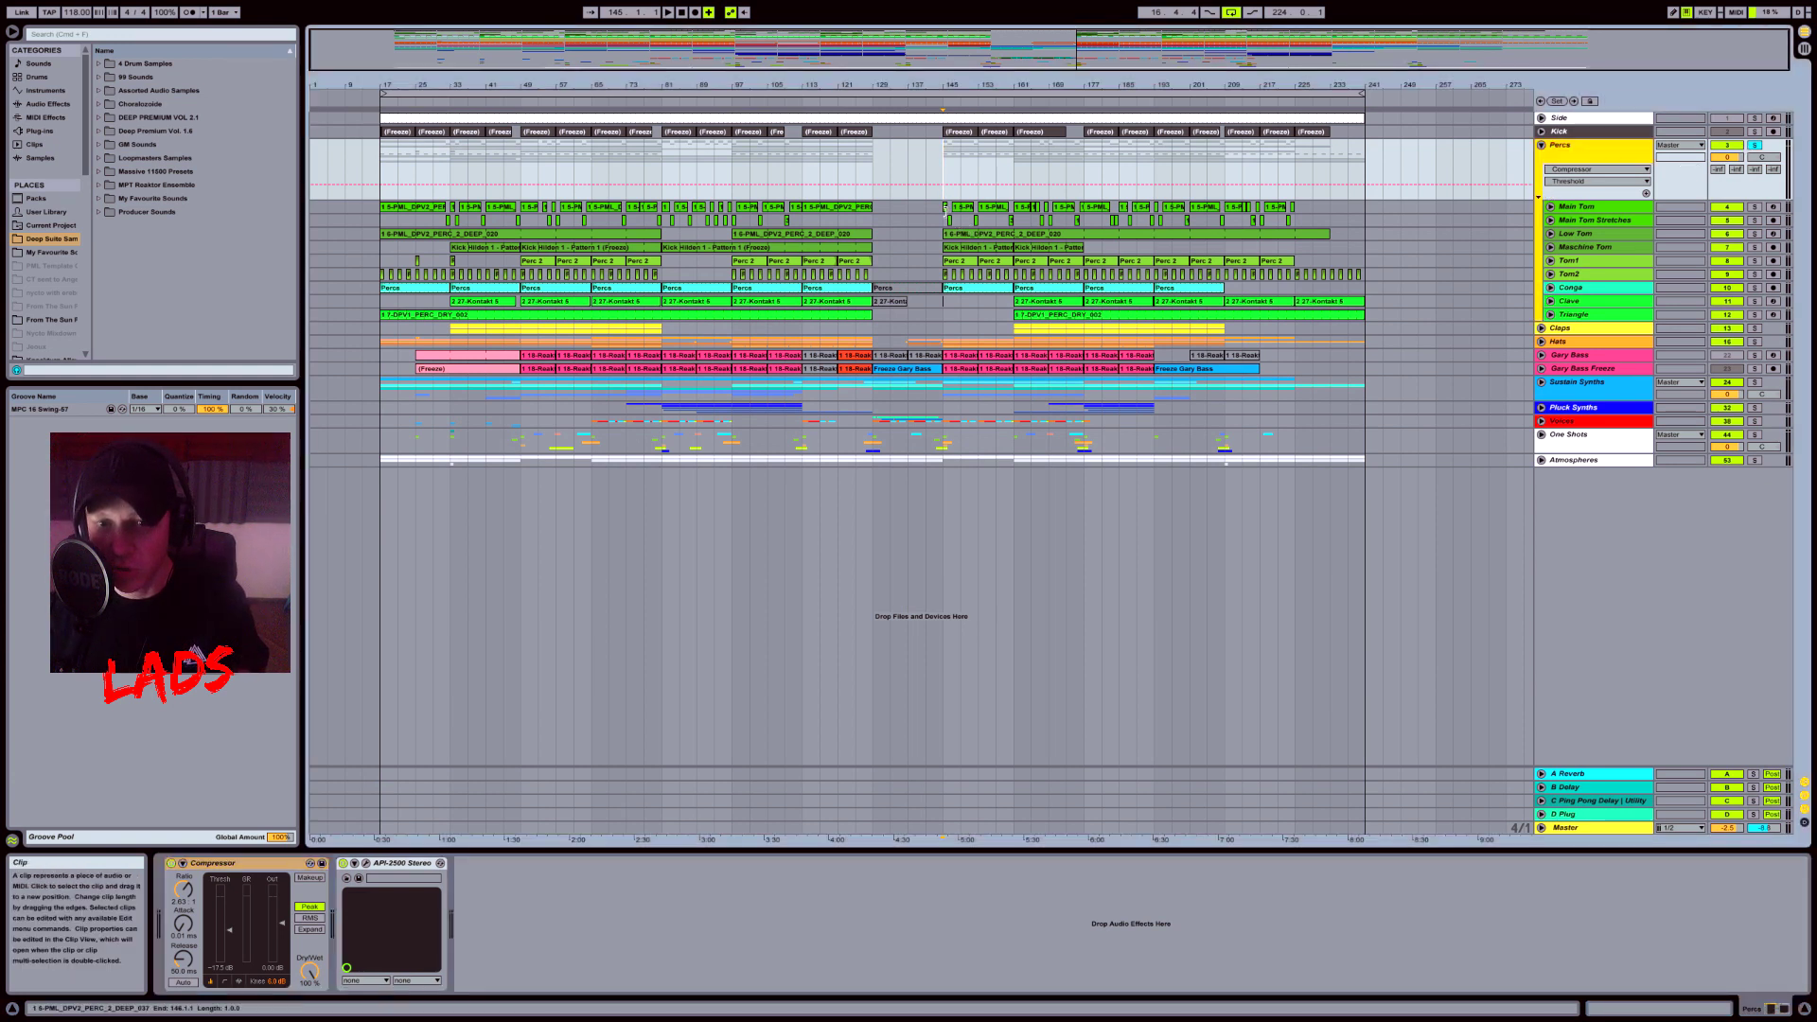
pyautogui.press('space')
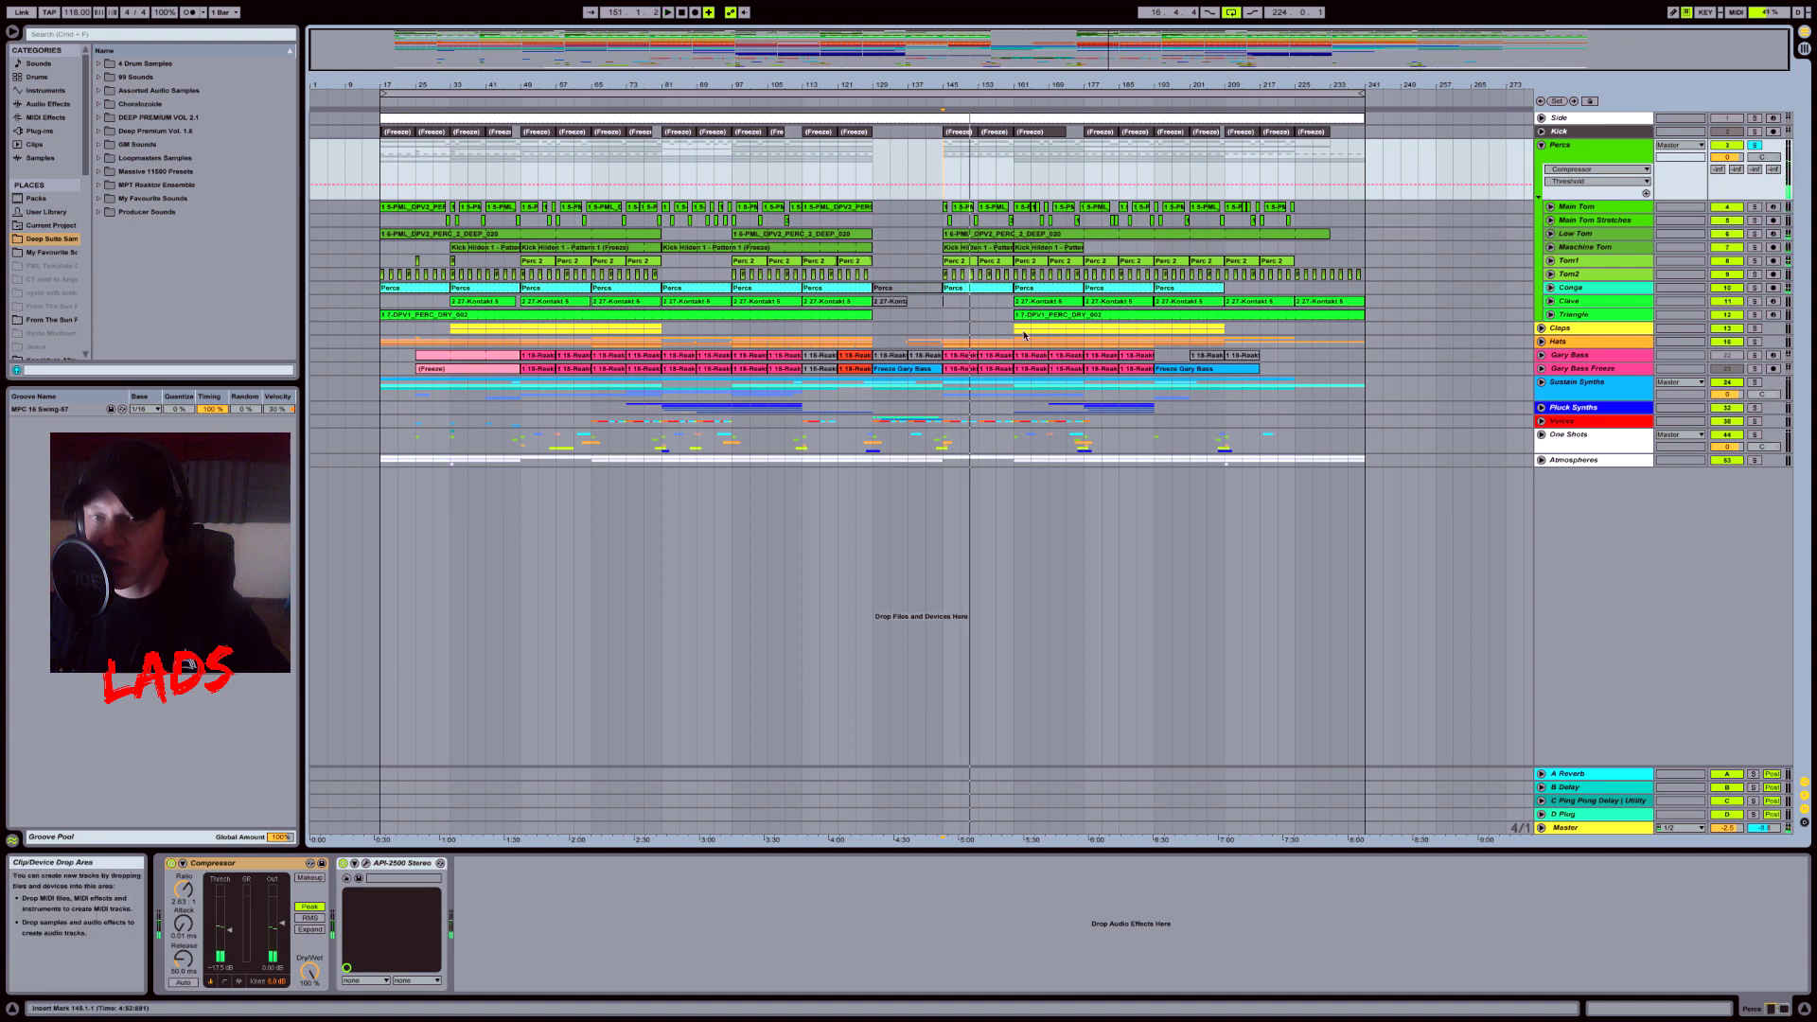
pyautogui.click(1574, 314)
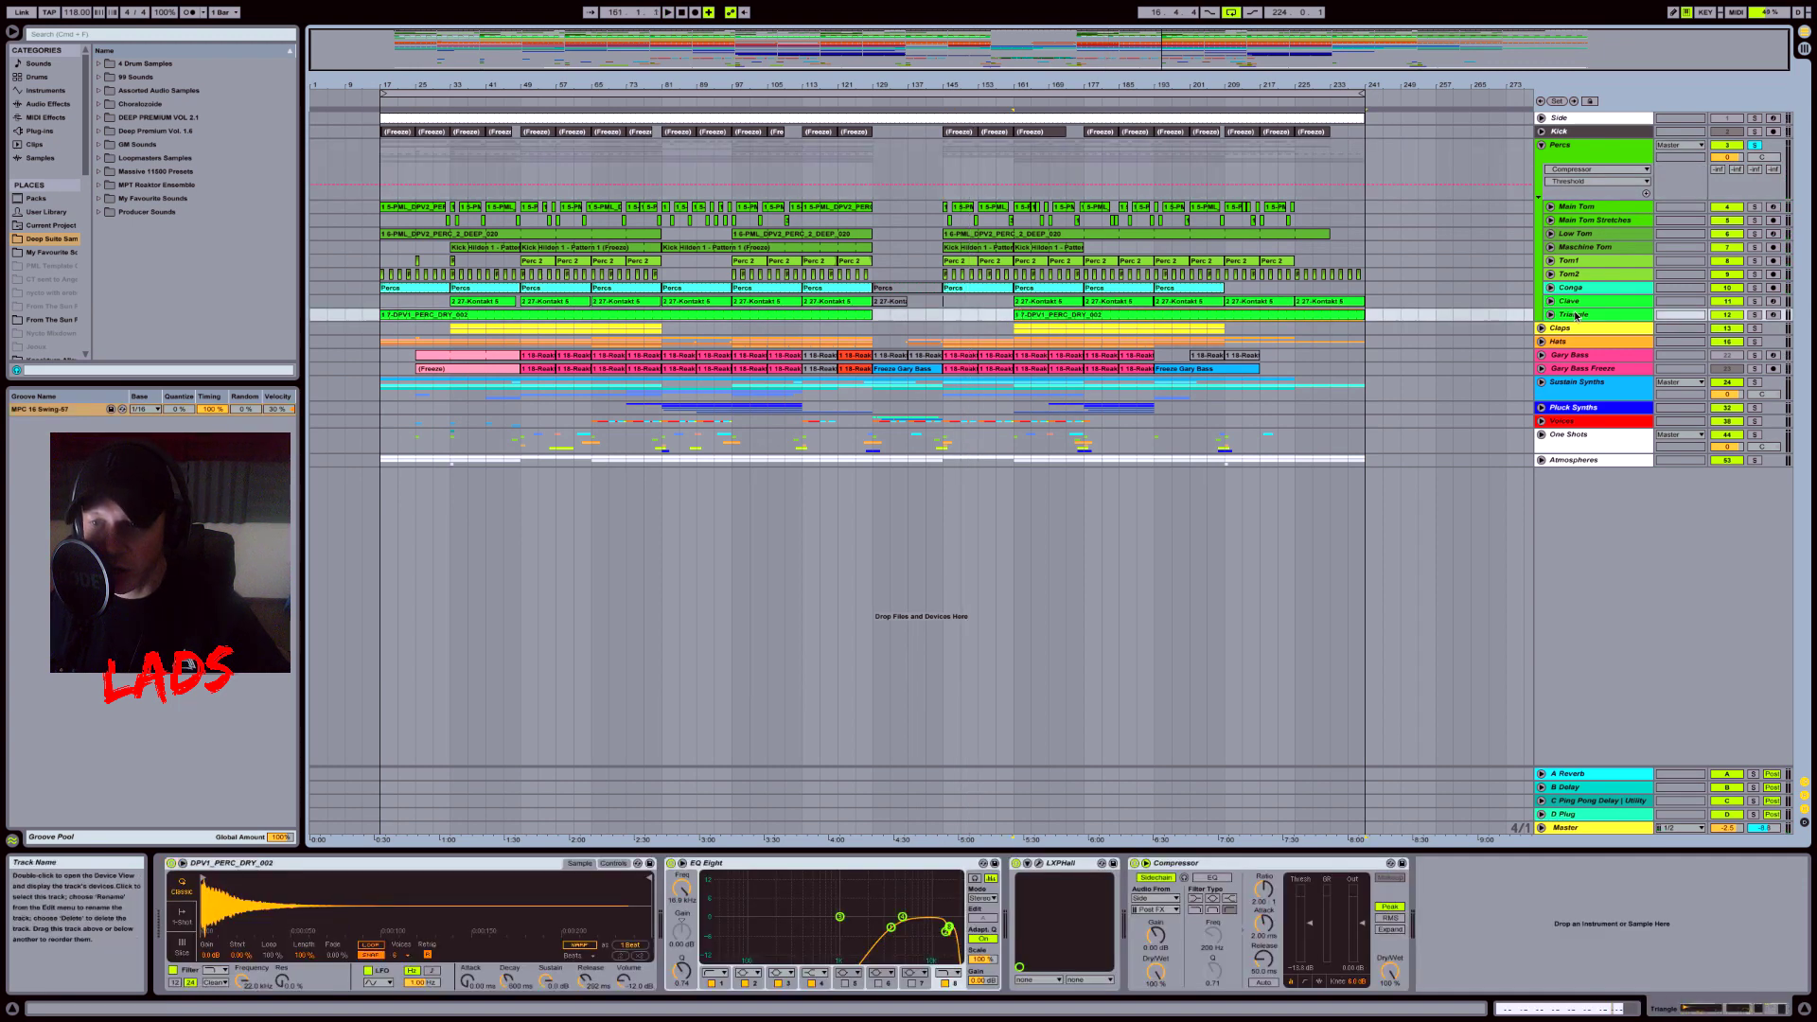
pyautogui.press('space')
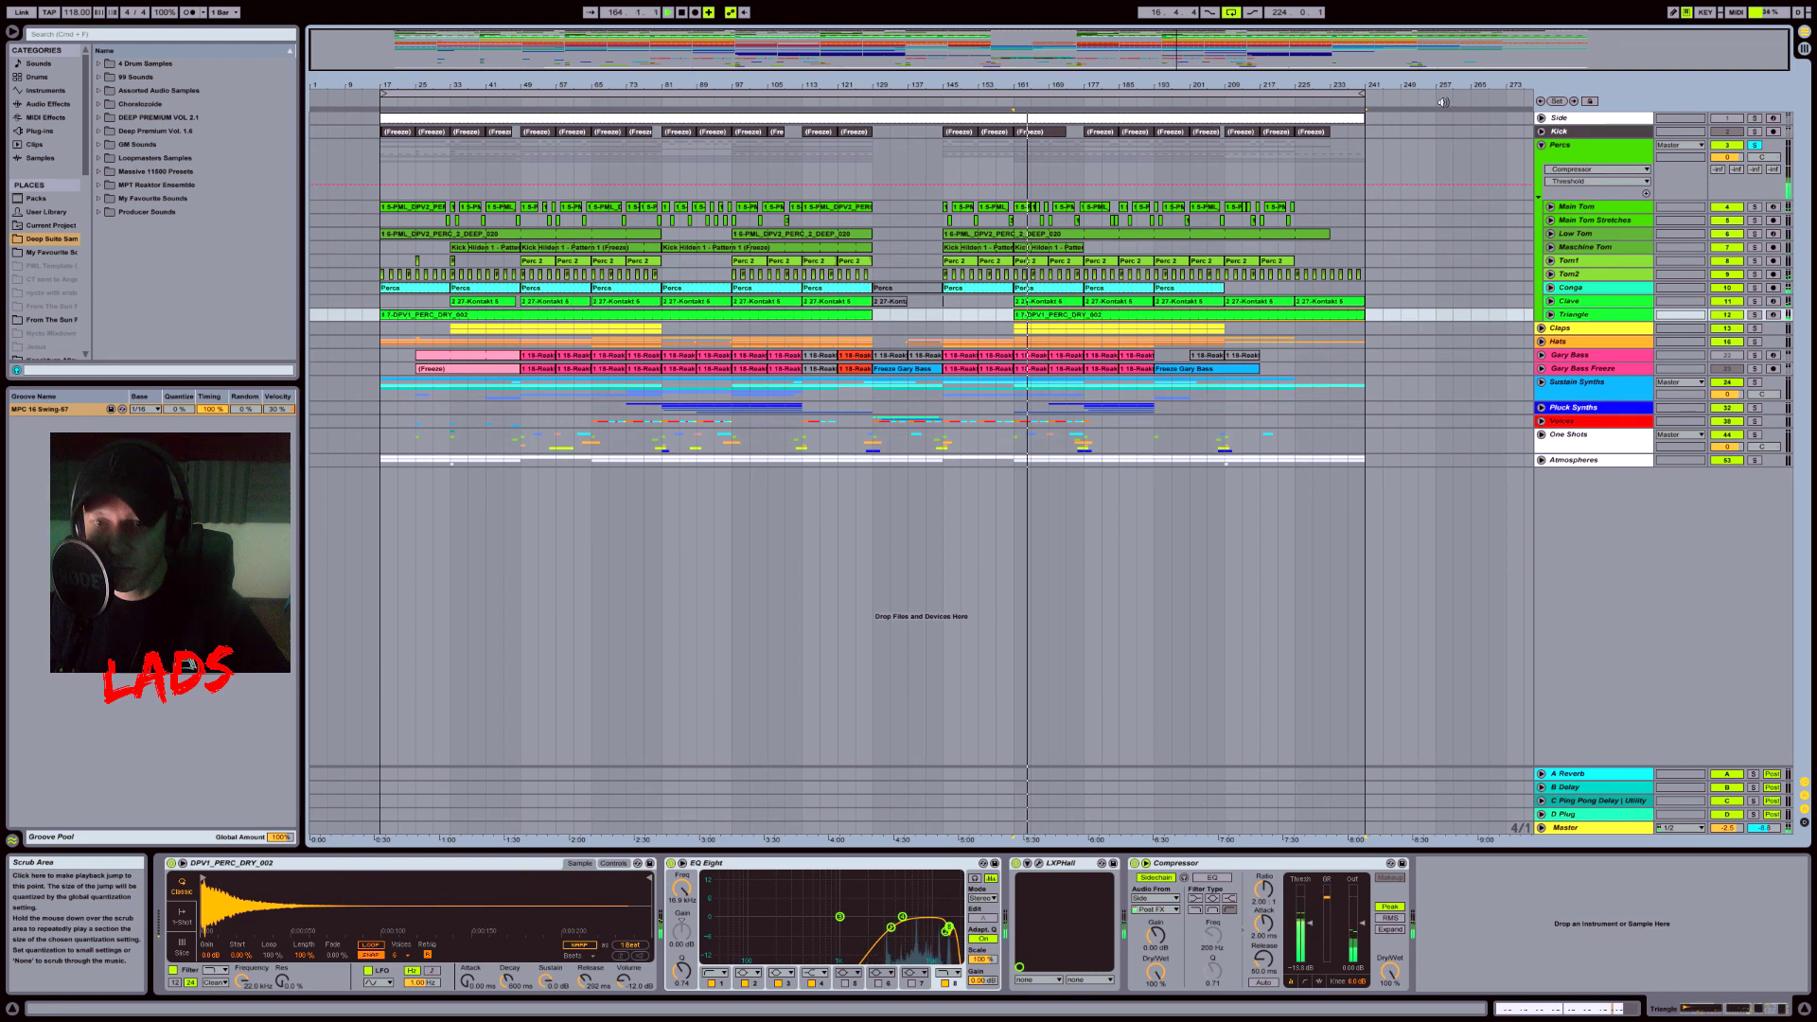
pyautogui.press('space')
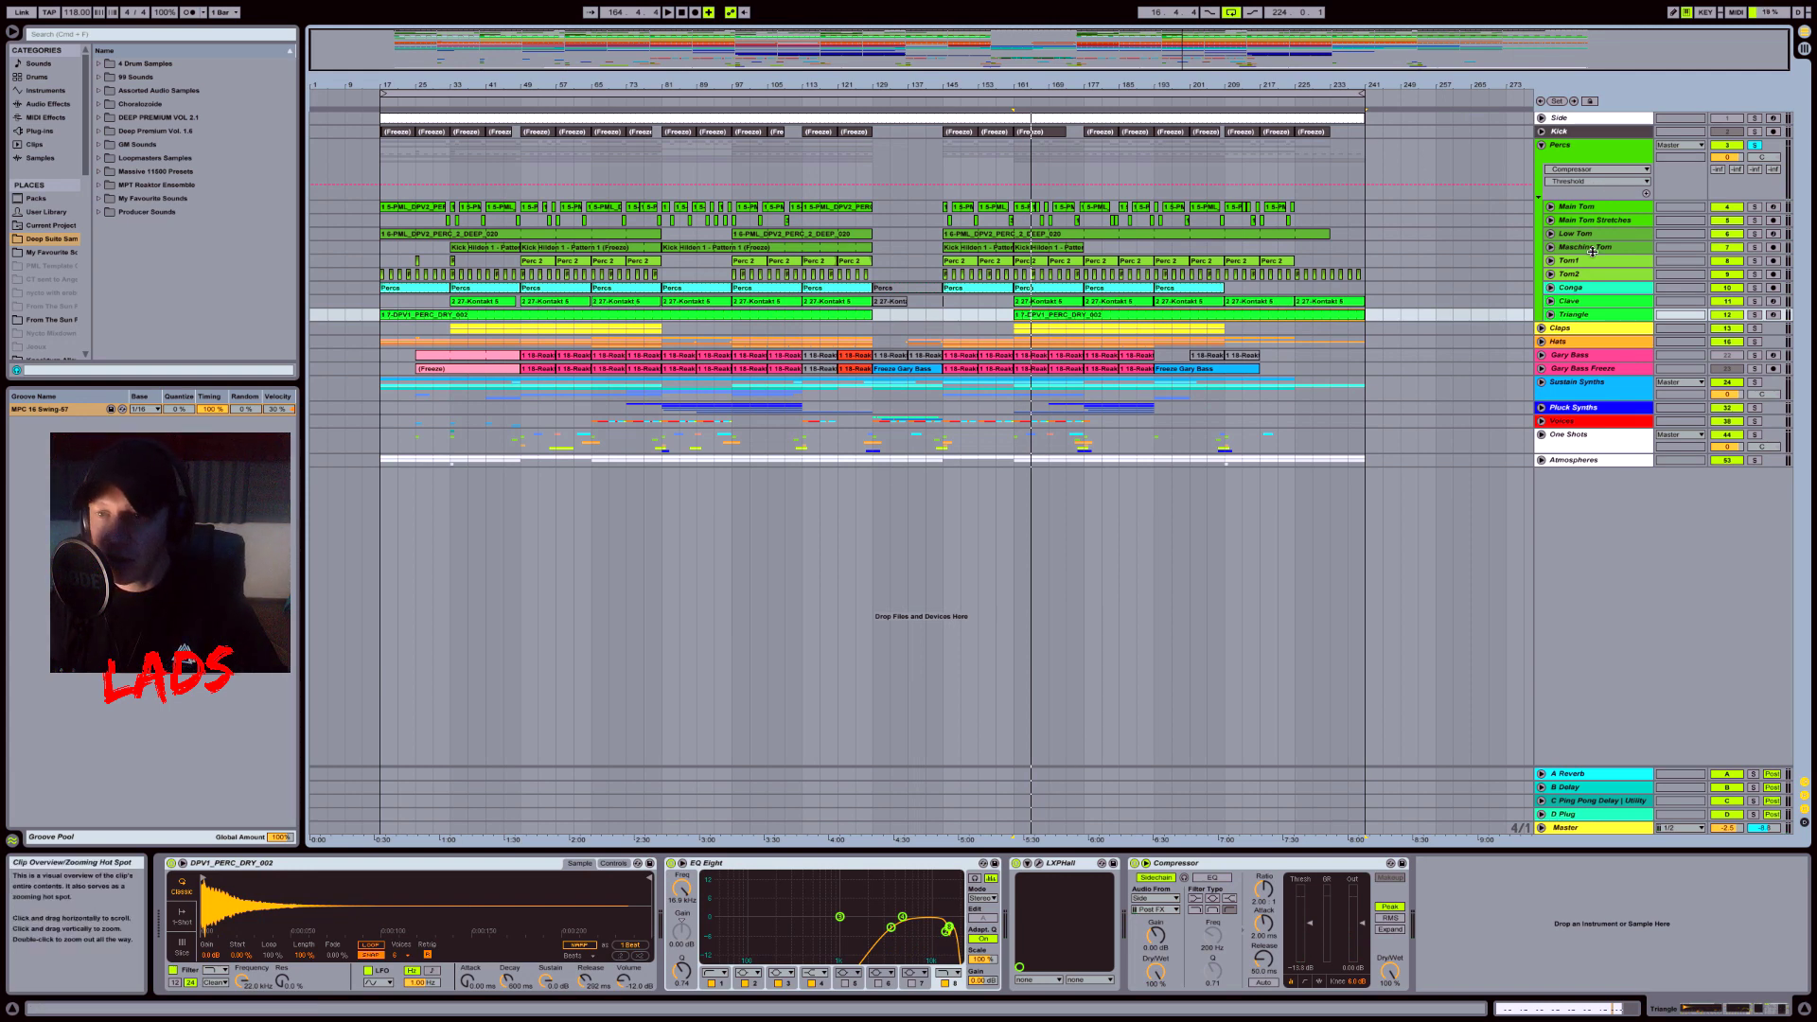
# Step: Unfold the Main Tom track, solo it in place of the Percs group and play it from bar 161
pyautogui.click(1597, 212)
pyautogui.click(1598, 221)
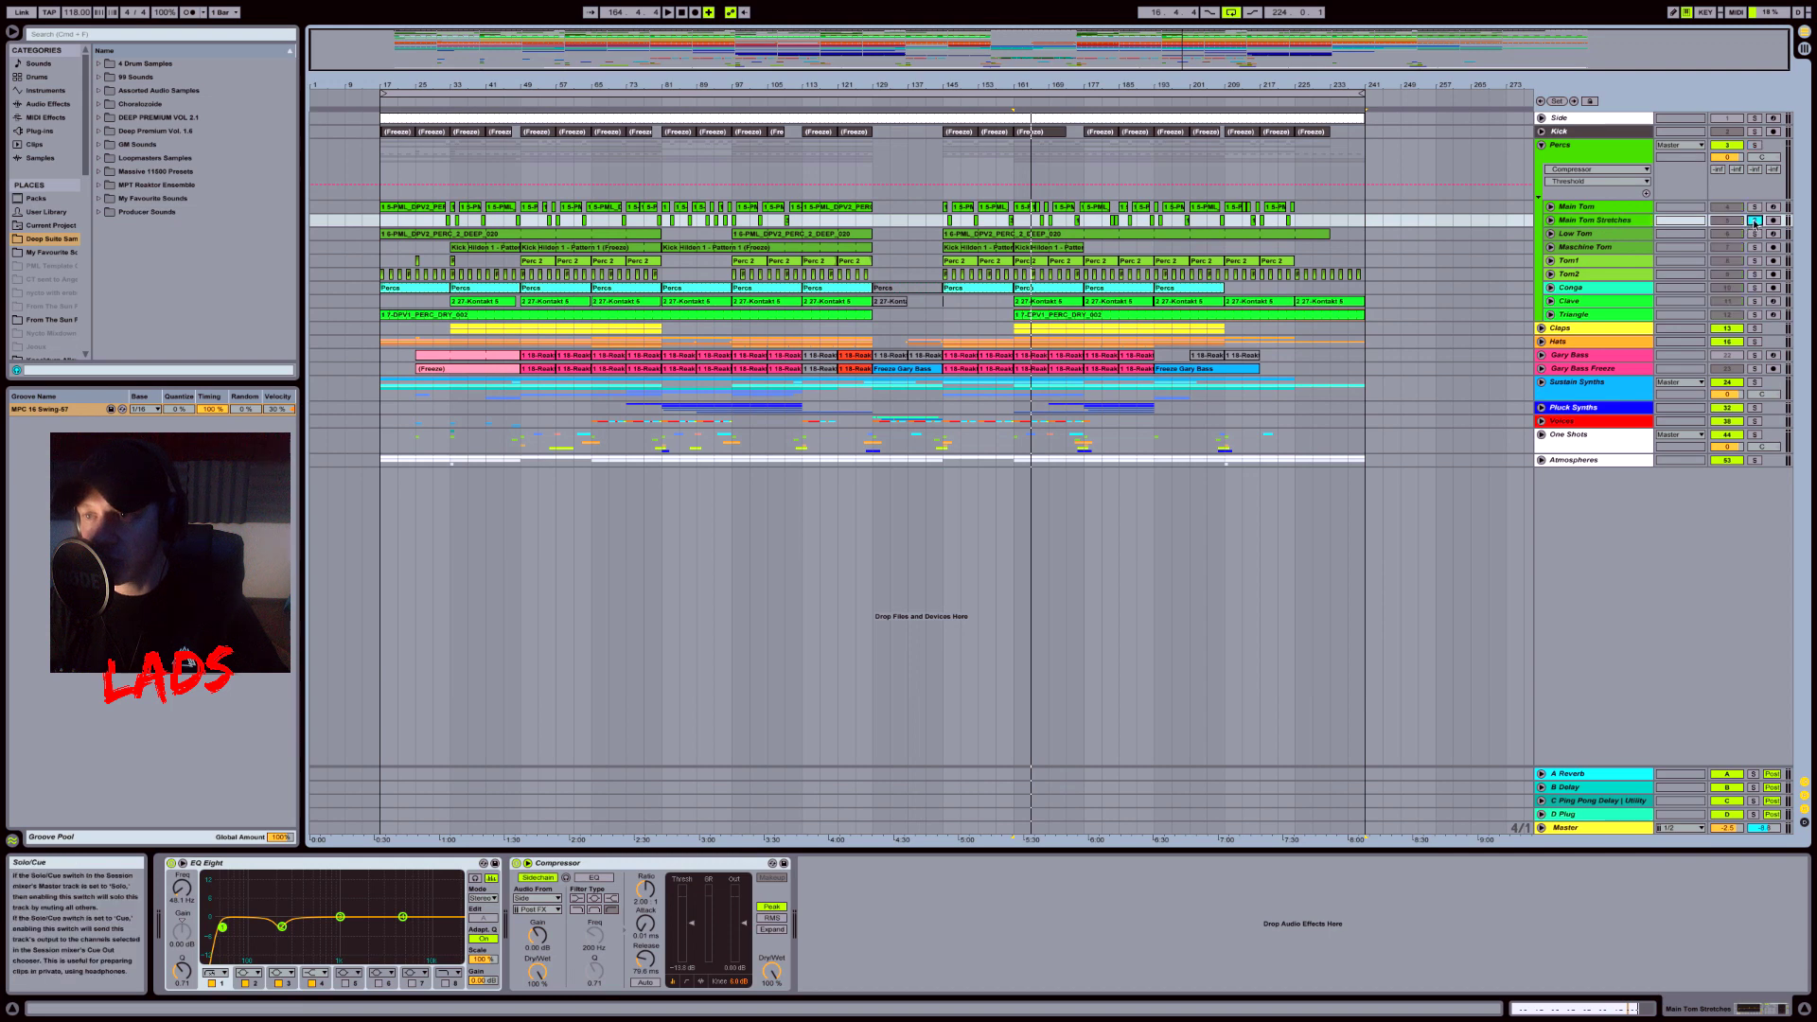
pyautogui.click(1613, 207)
pyautogui.press('Right')
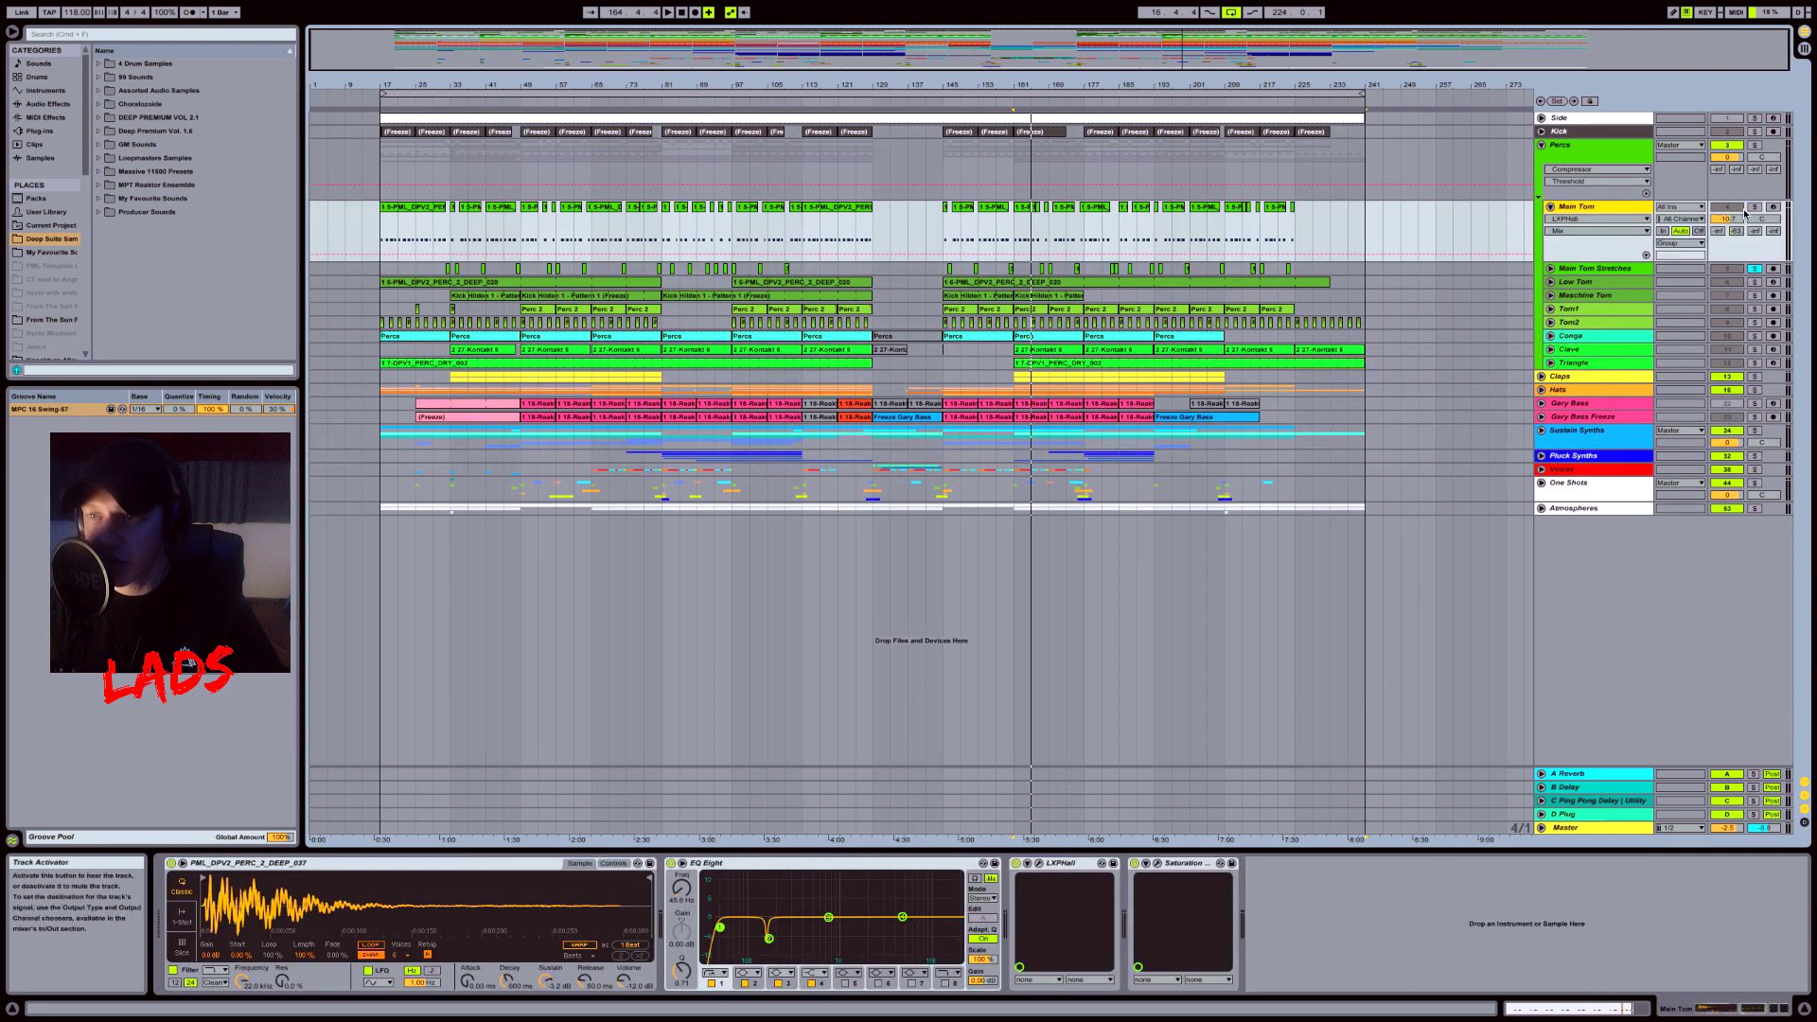
pyautogui.press('space')
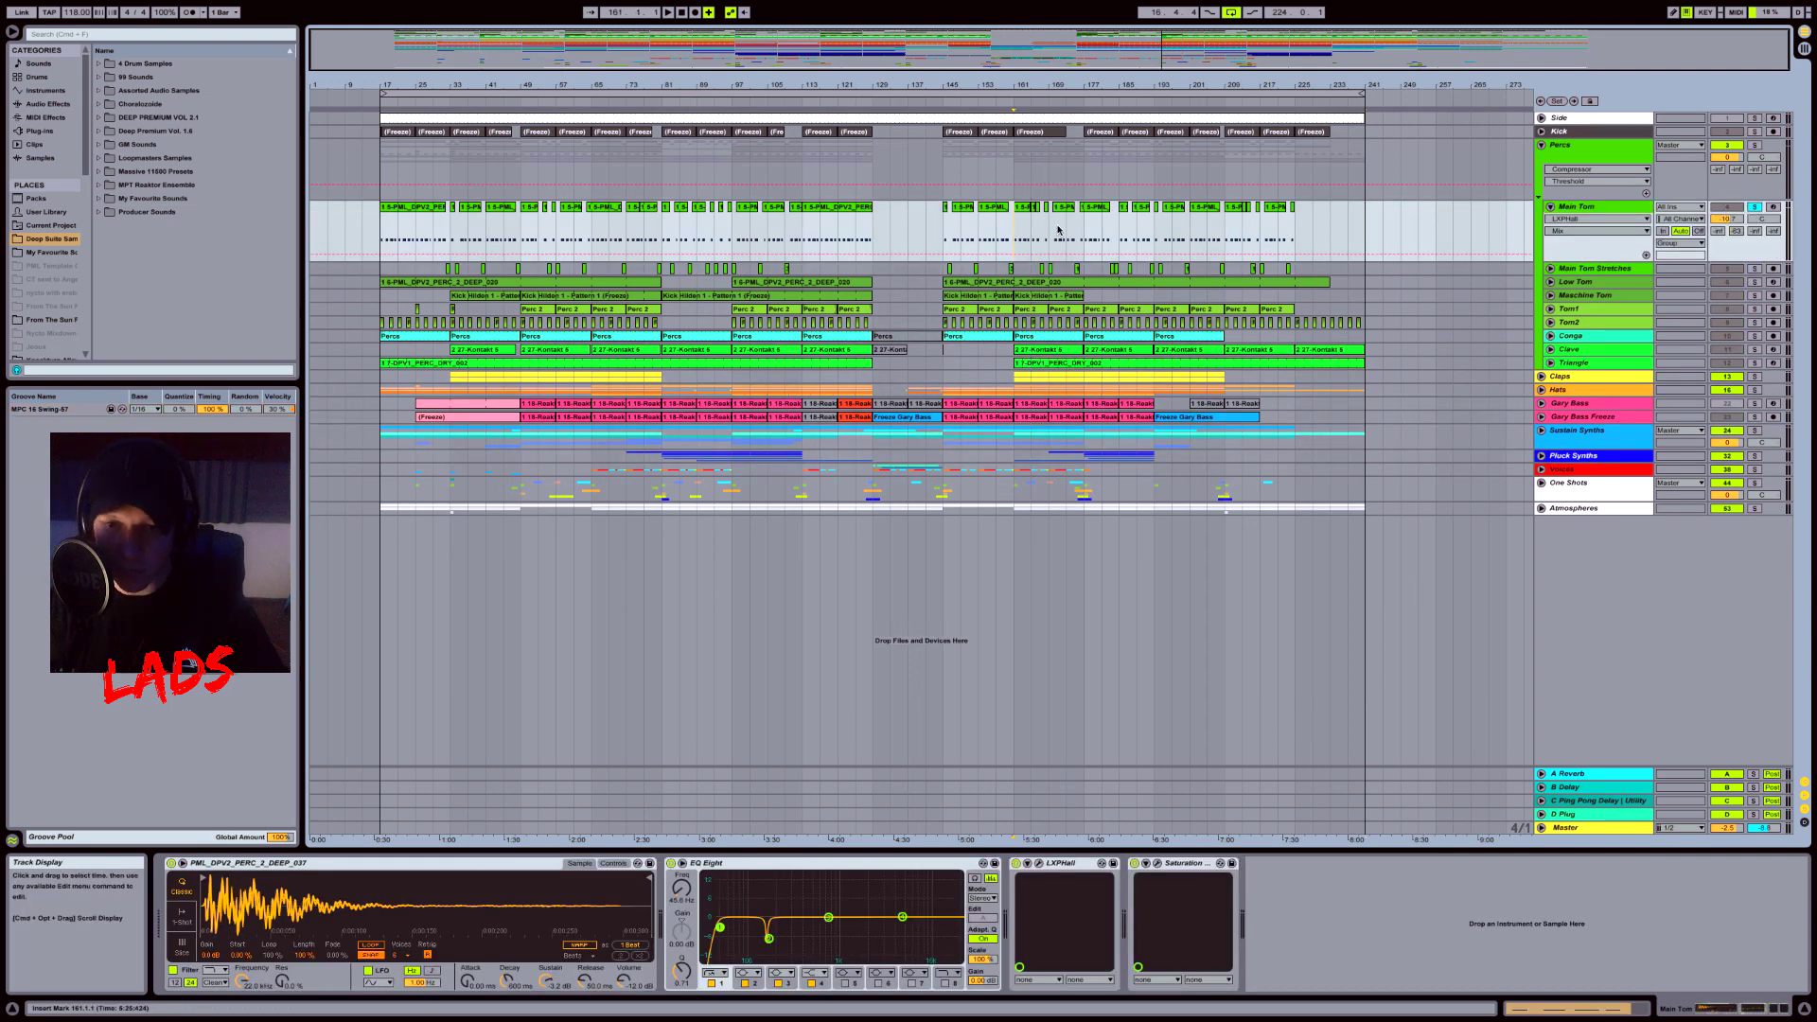
pyautogui.press('space')
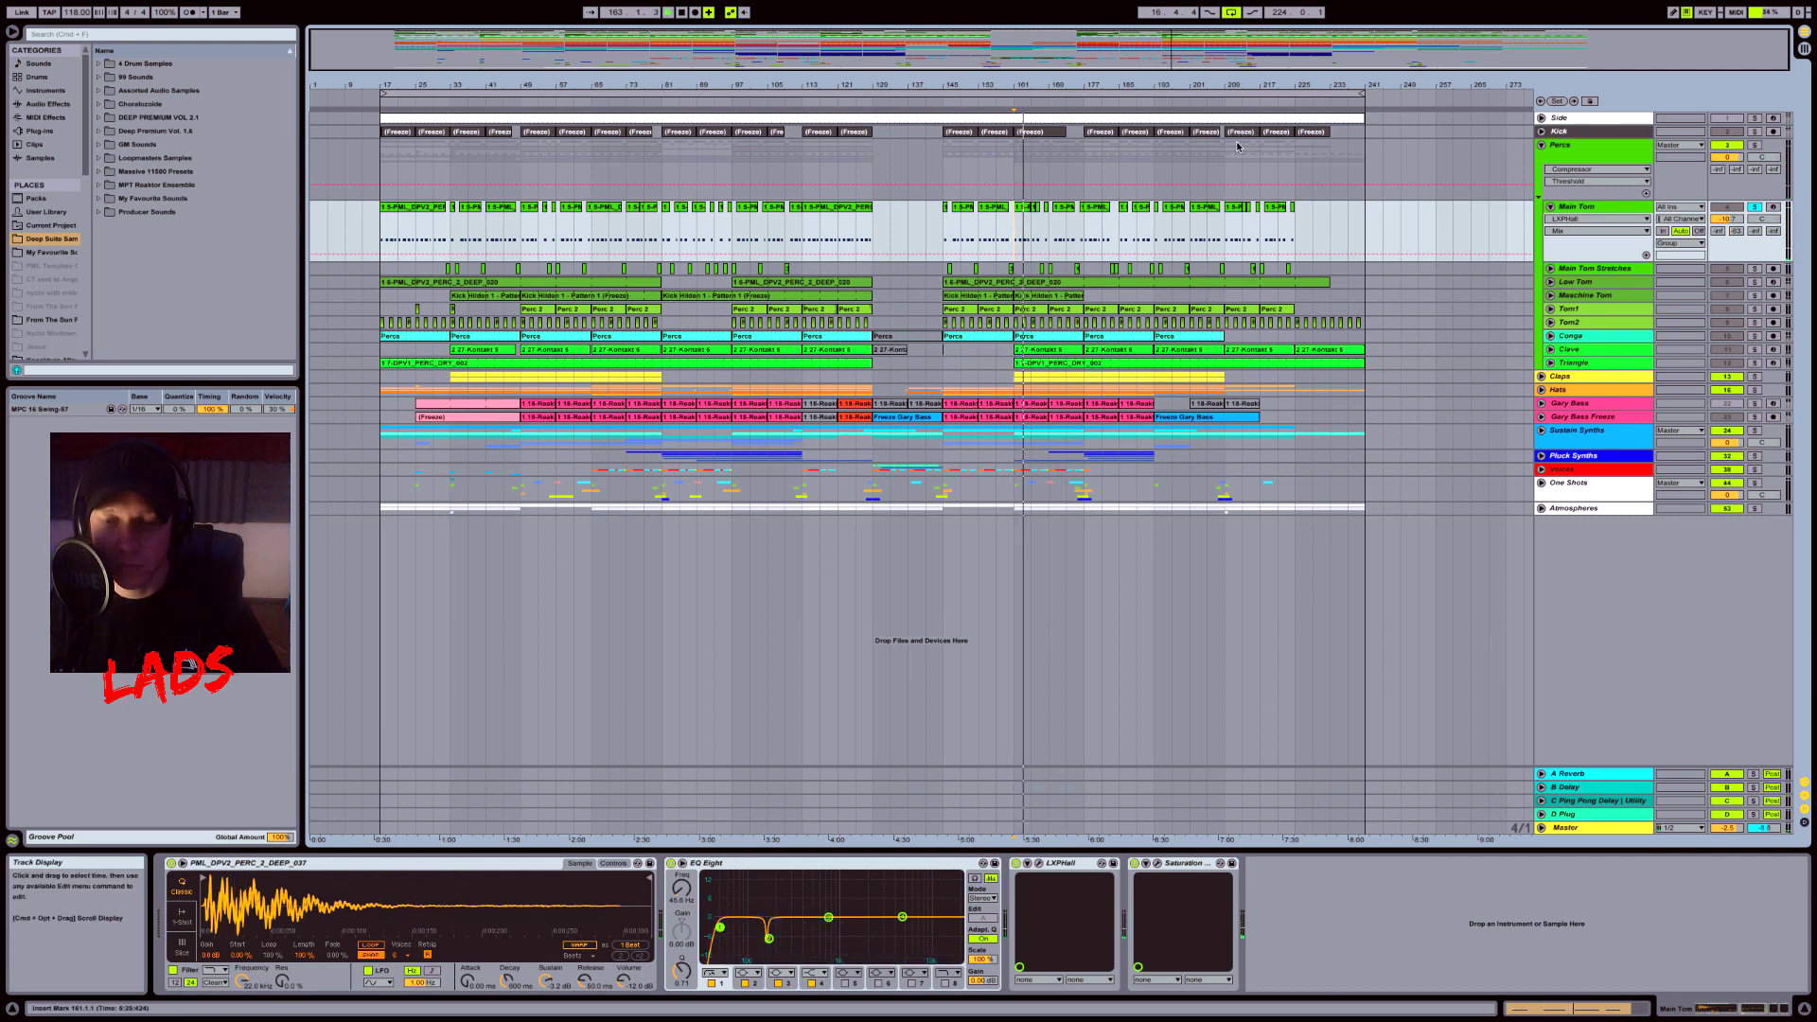
# Step: Unfold the Main Tom Stretches track, audition it in solo from bar 167 and switch its solo off
pyautogui.click(1598, 268)
pyautogui.click(1550, 268)
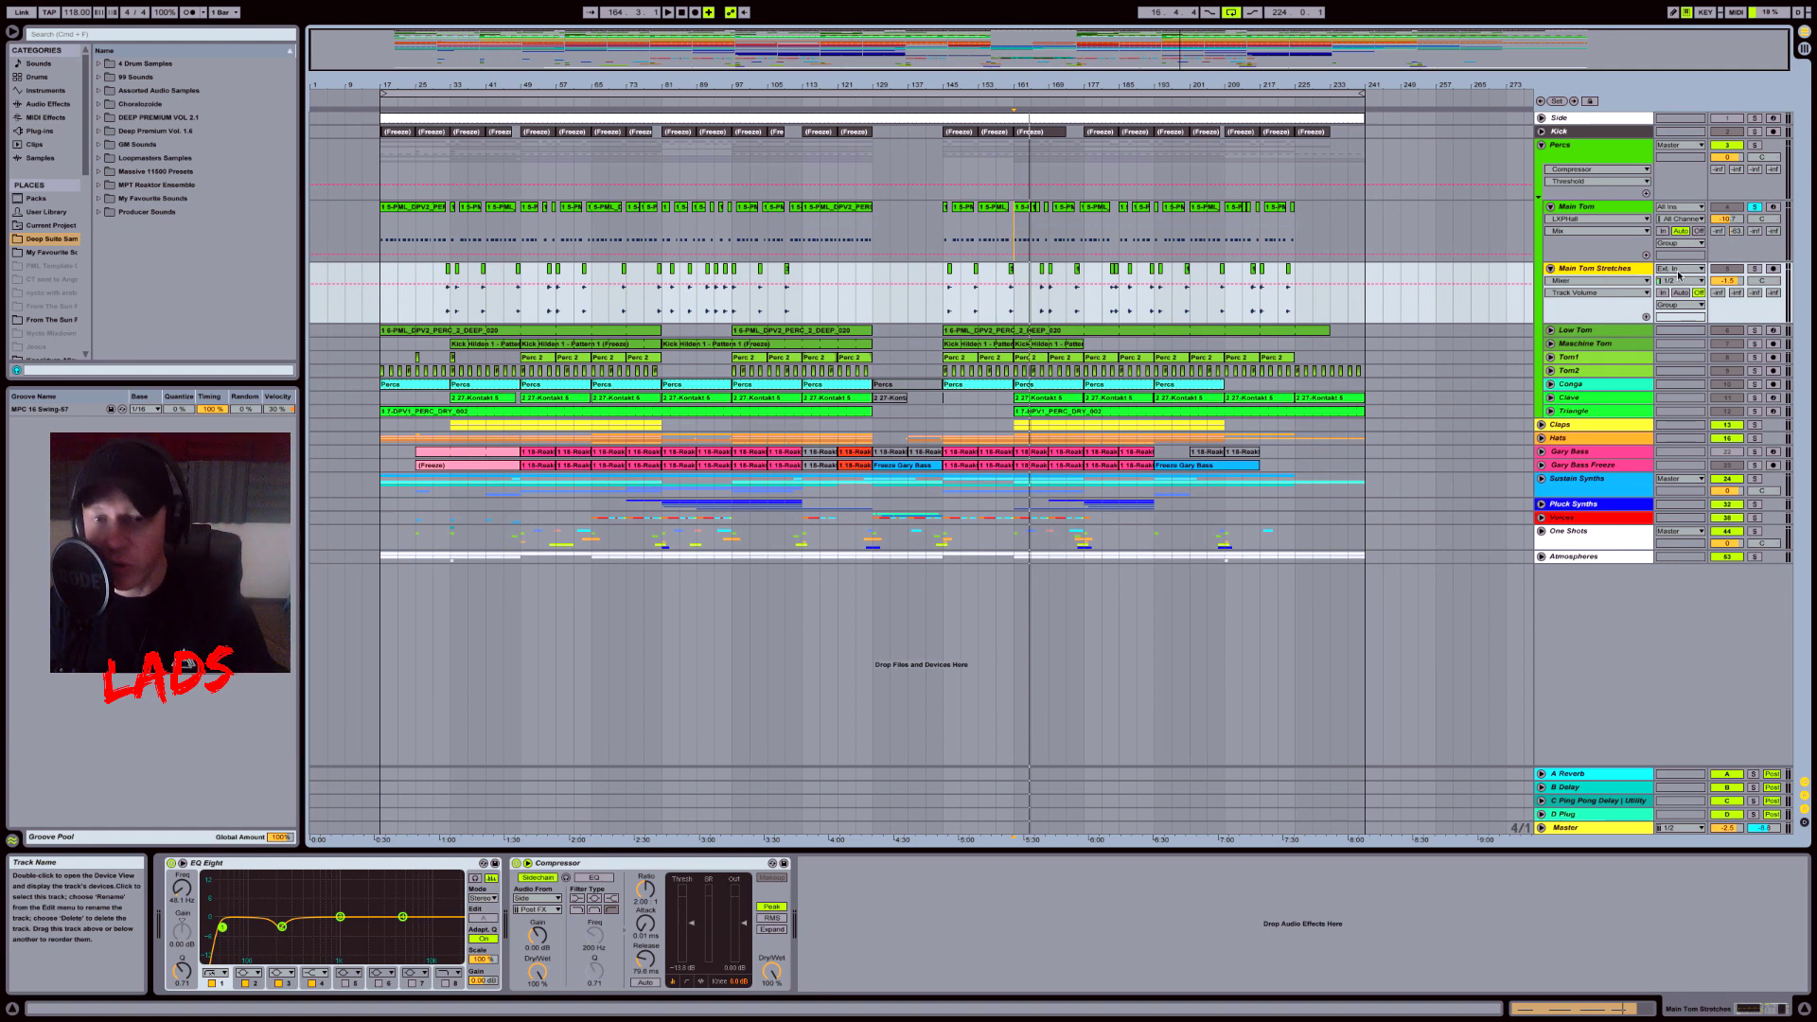
pyautogui.click(1755, 269)
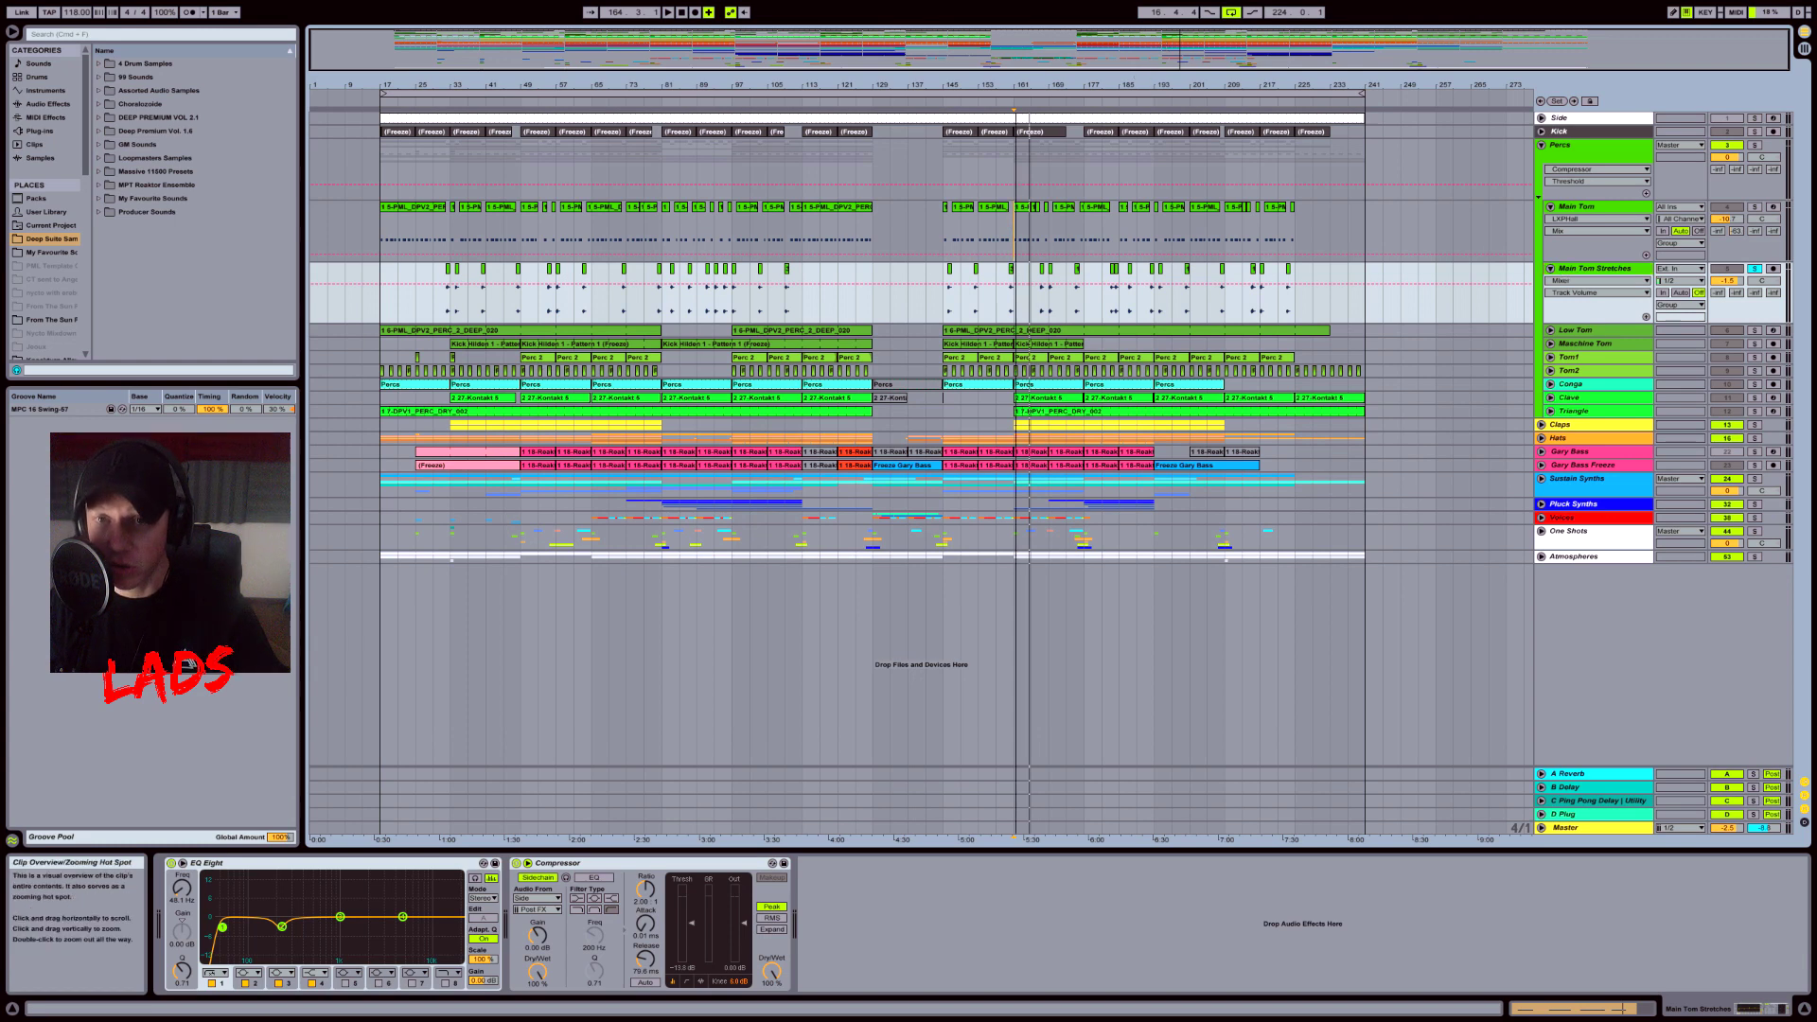
pyautogui.press('+')
pyautogui.press('+')
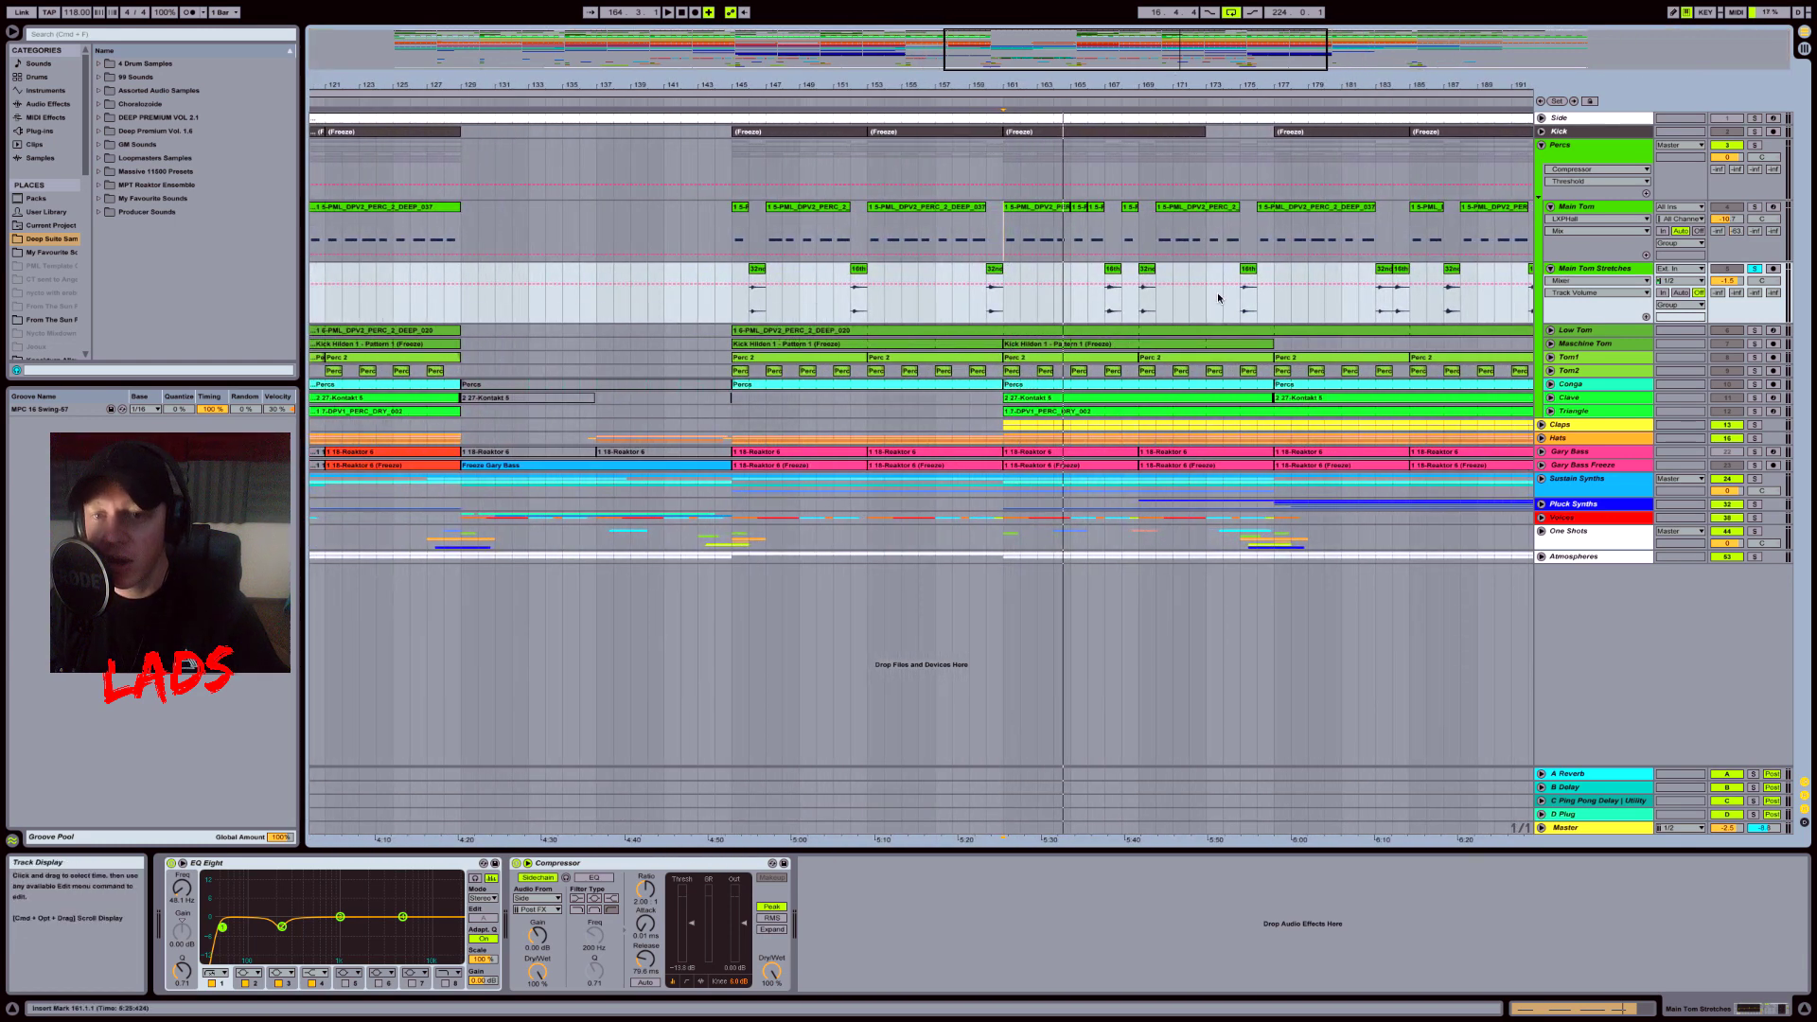
pyautogui.click(1108, 281)
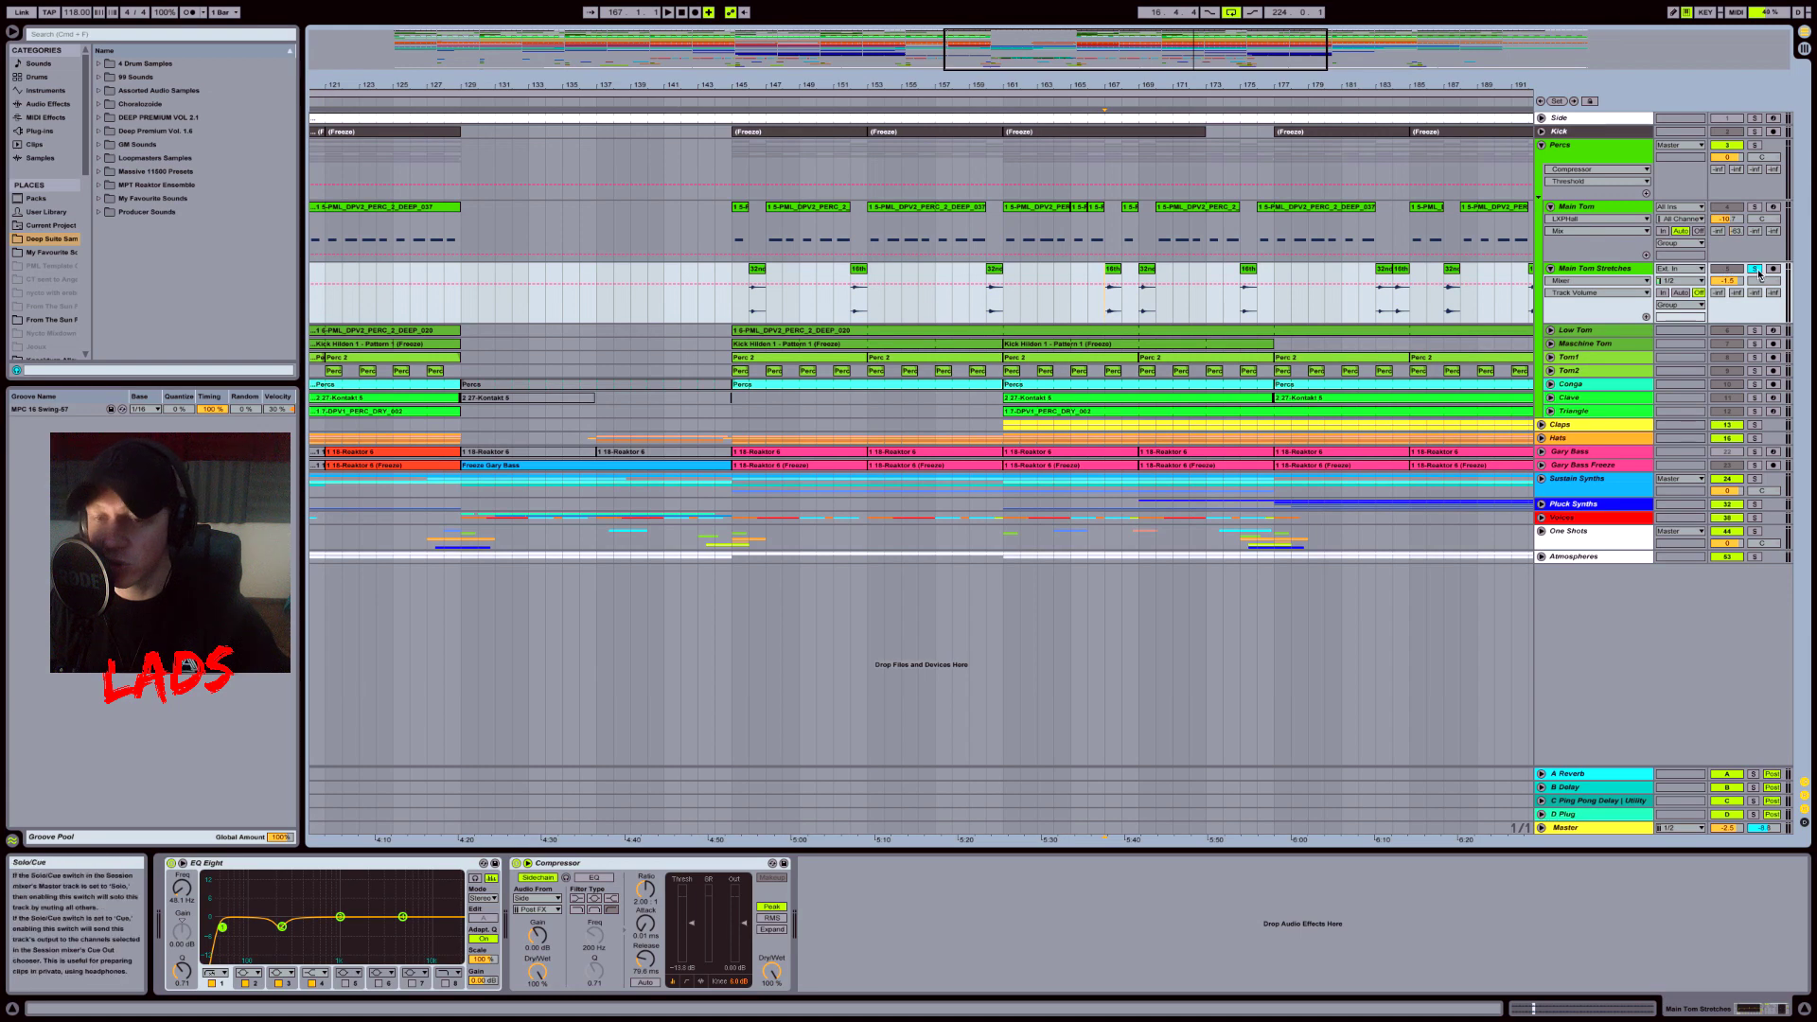
pyautogui.press('space')
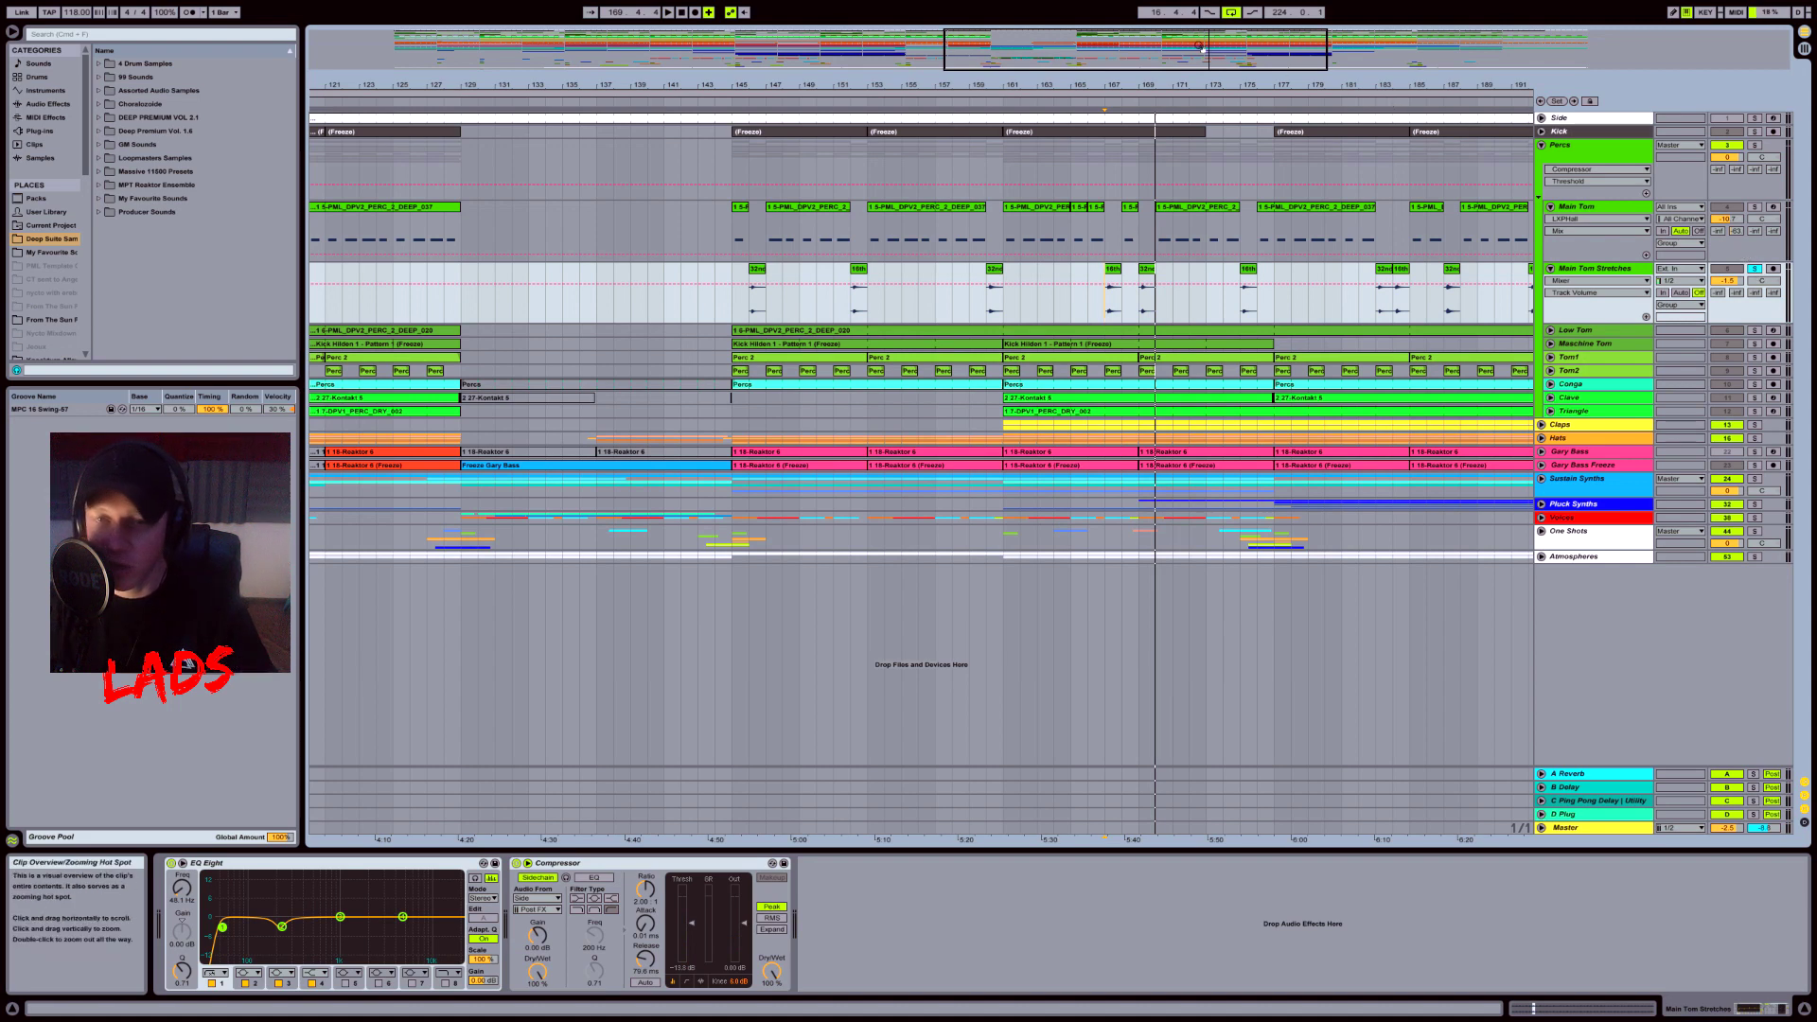
pyautogui.moveTo(1200, 53); pyautogui.dragTo(1200, 46)
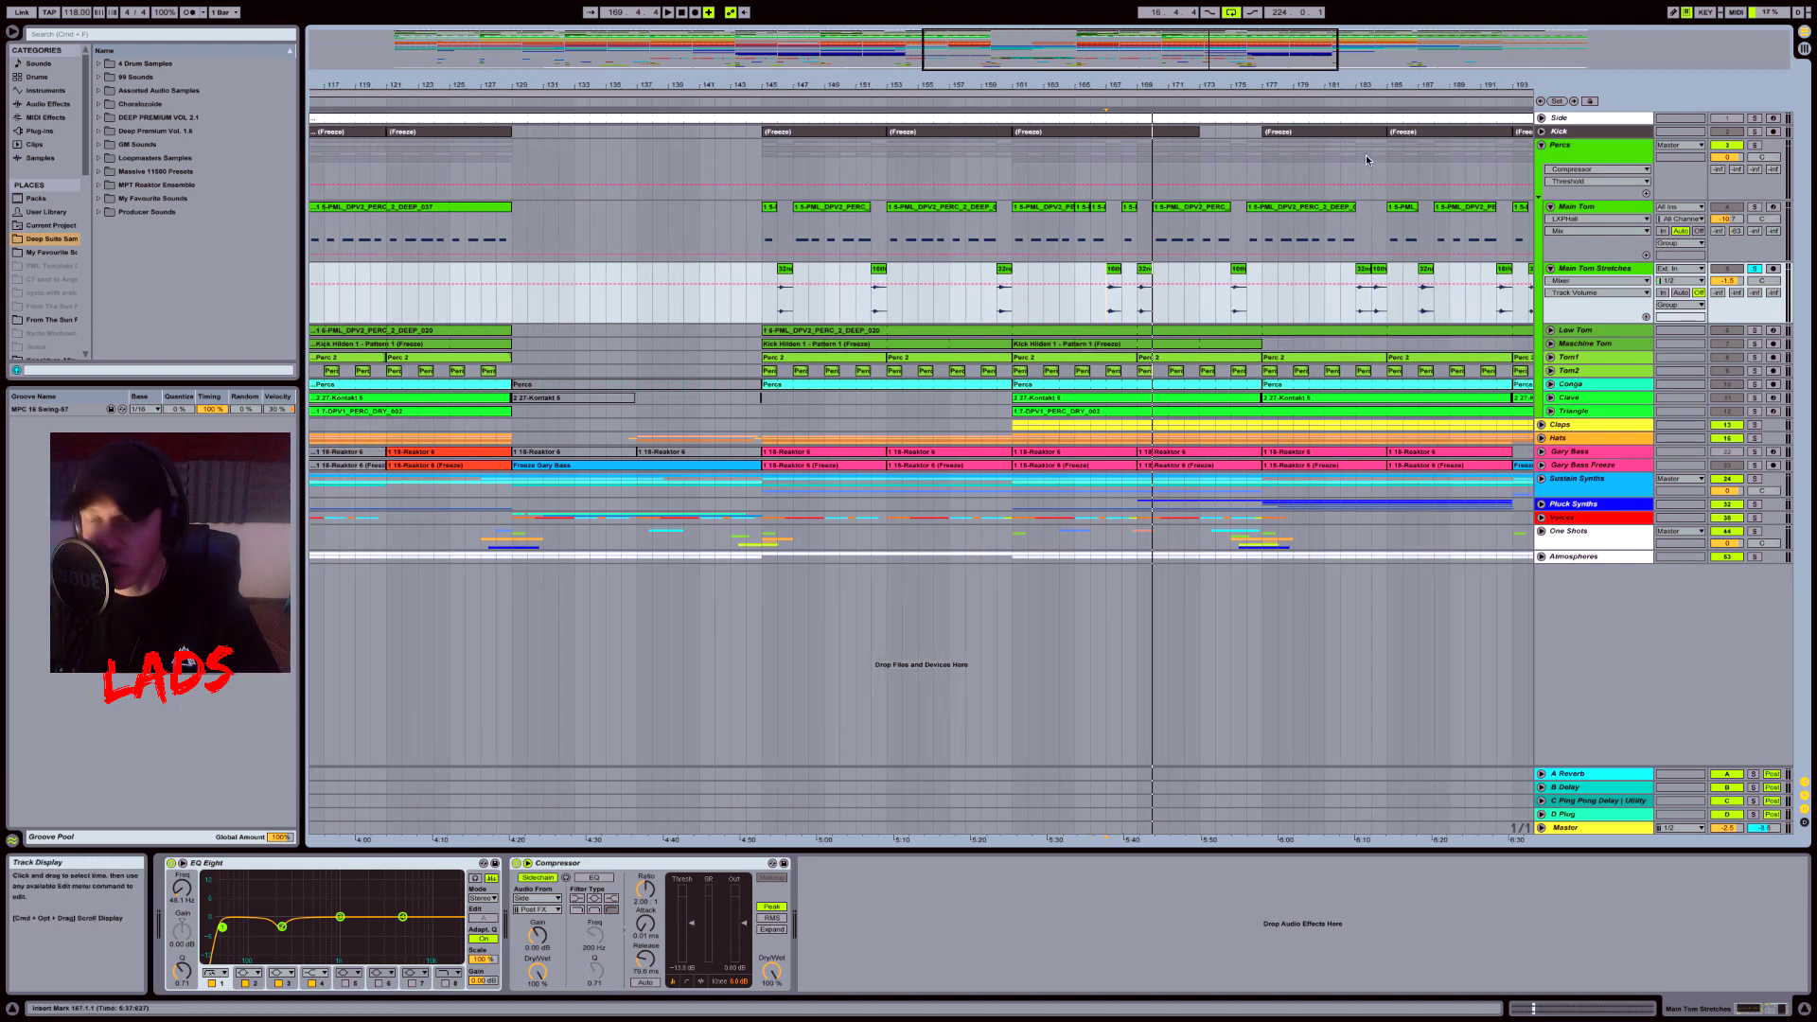
pyautogui.click(1755, 270)
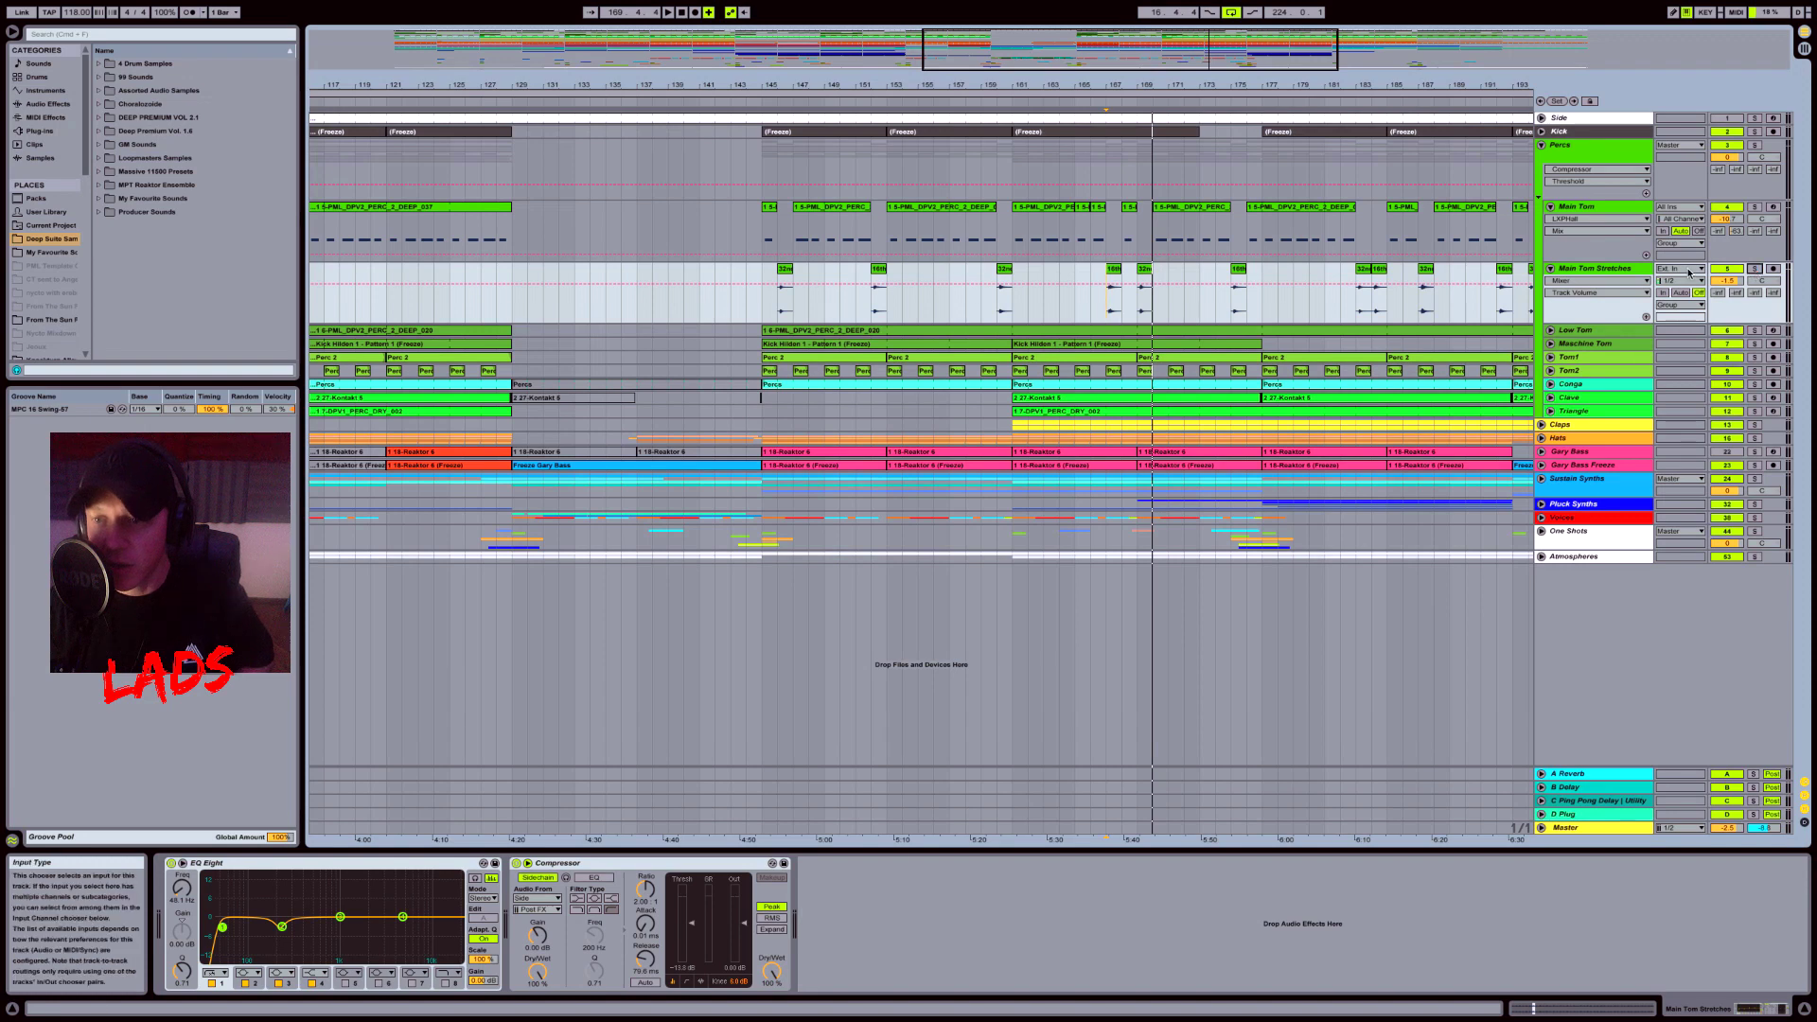
# Step: Unfold the Tom1 track, solo it and play its Perc clips from bar 121
pyautogui.click(1586, 386)
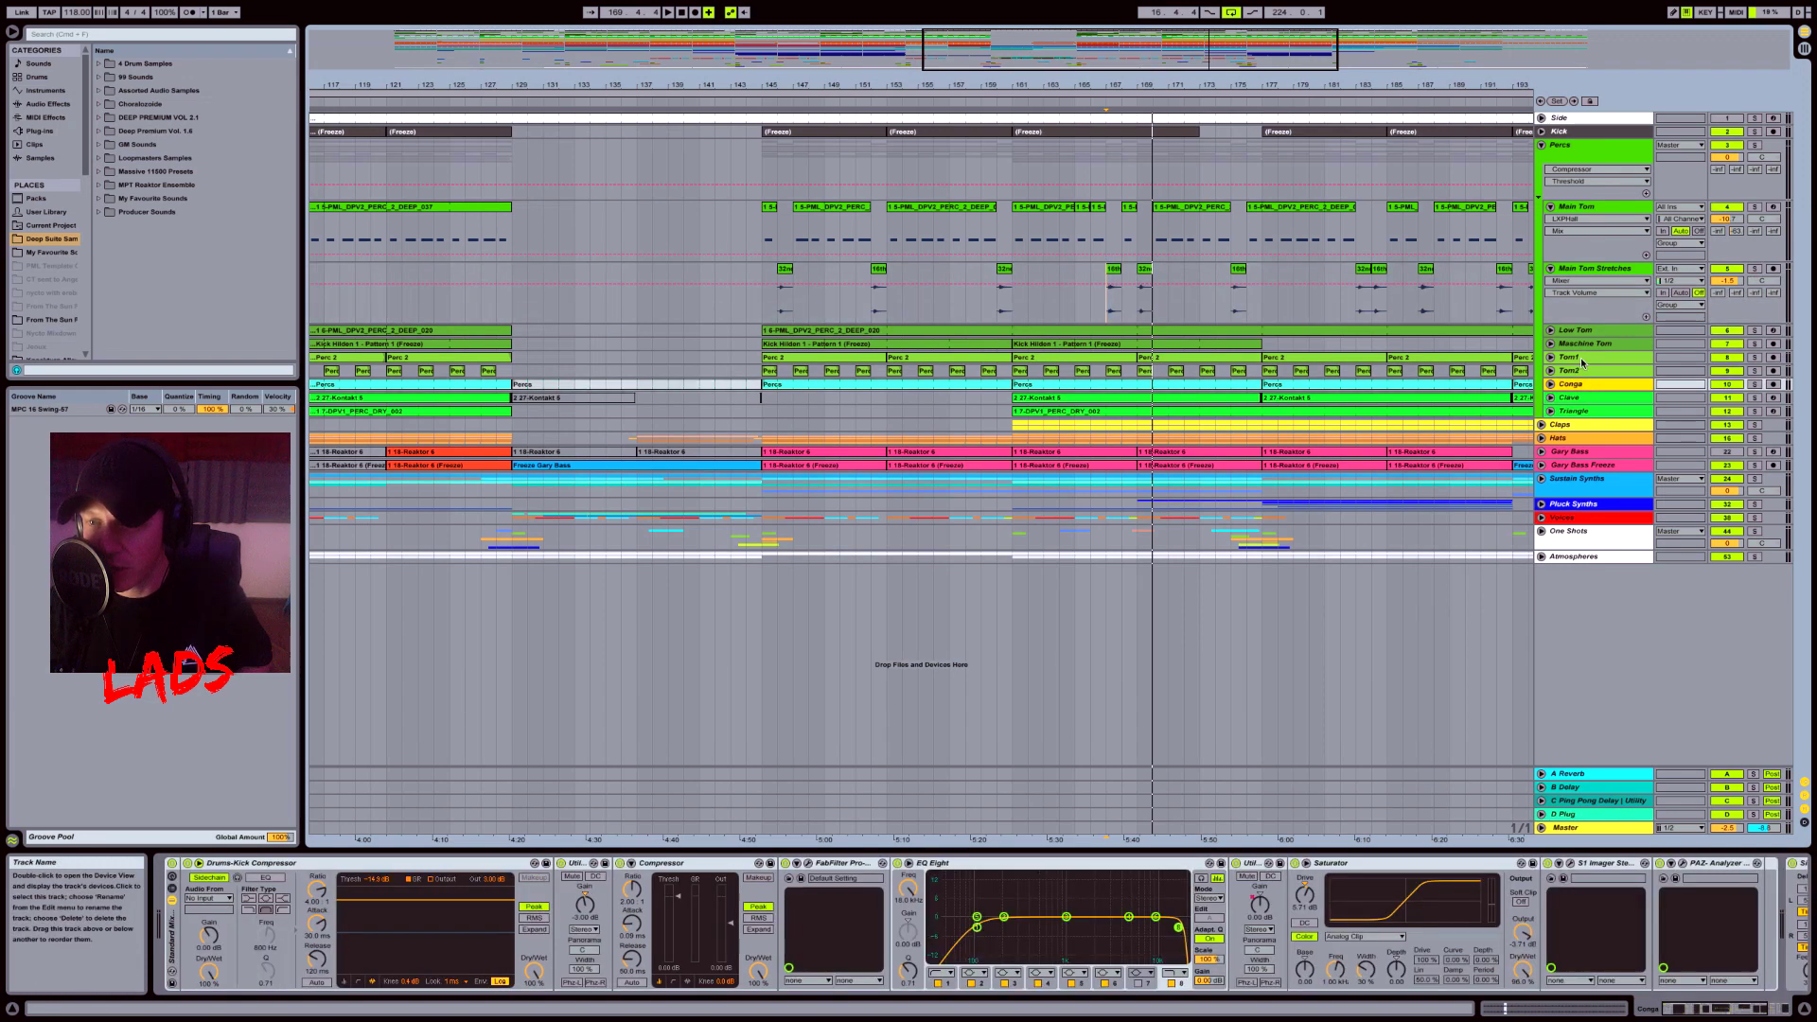
pyautogui.click(1558, 358)
pyautogui.click(1552, 358)
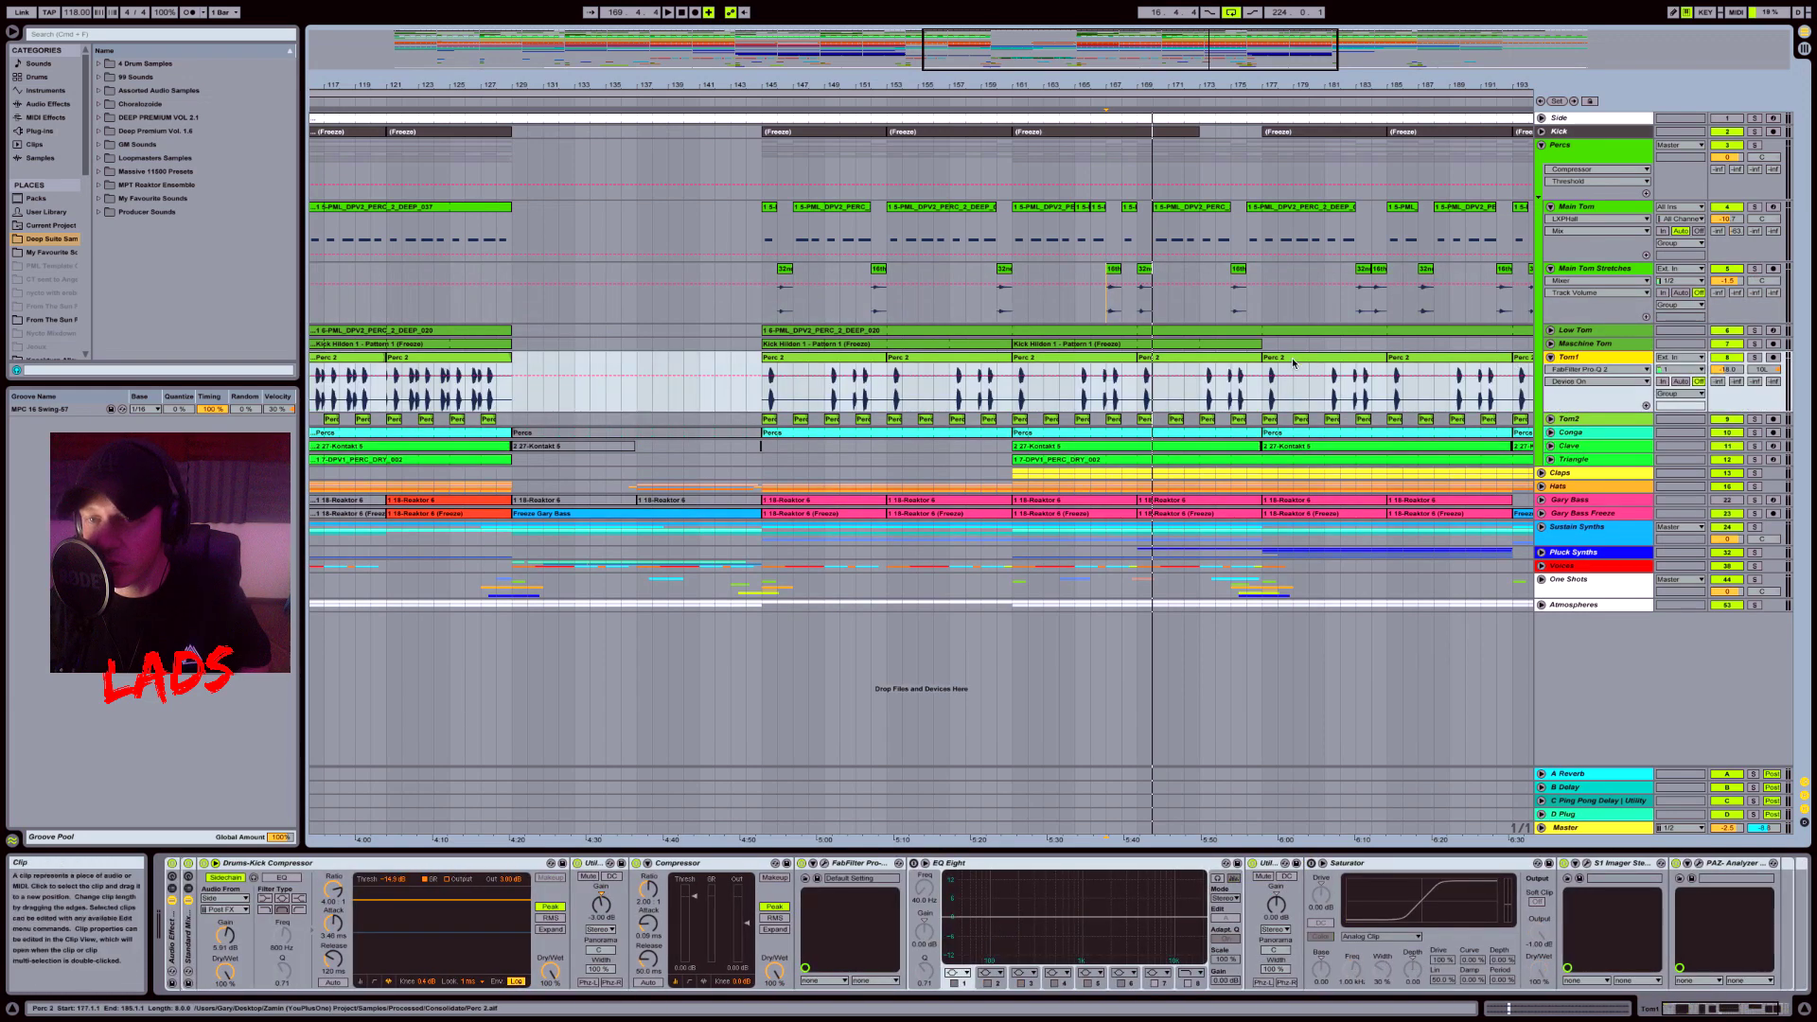
pyautogui.press('-')
pyautogui.click(1755, 358)
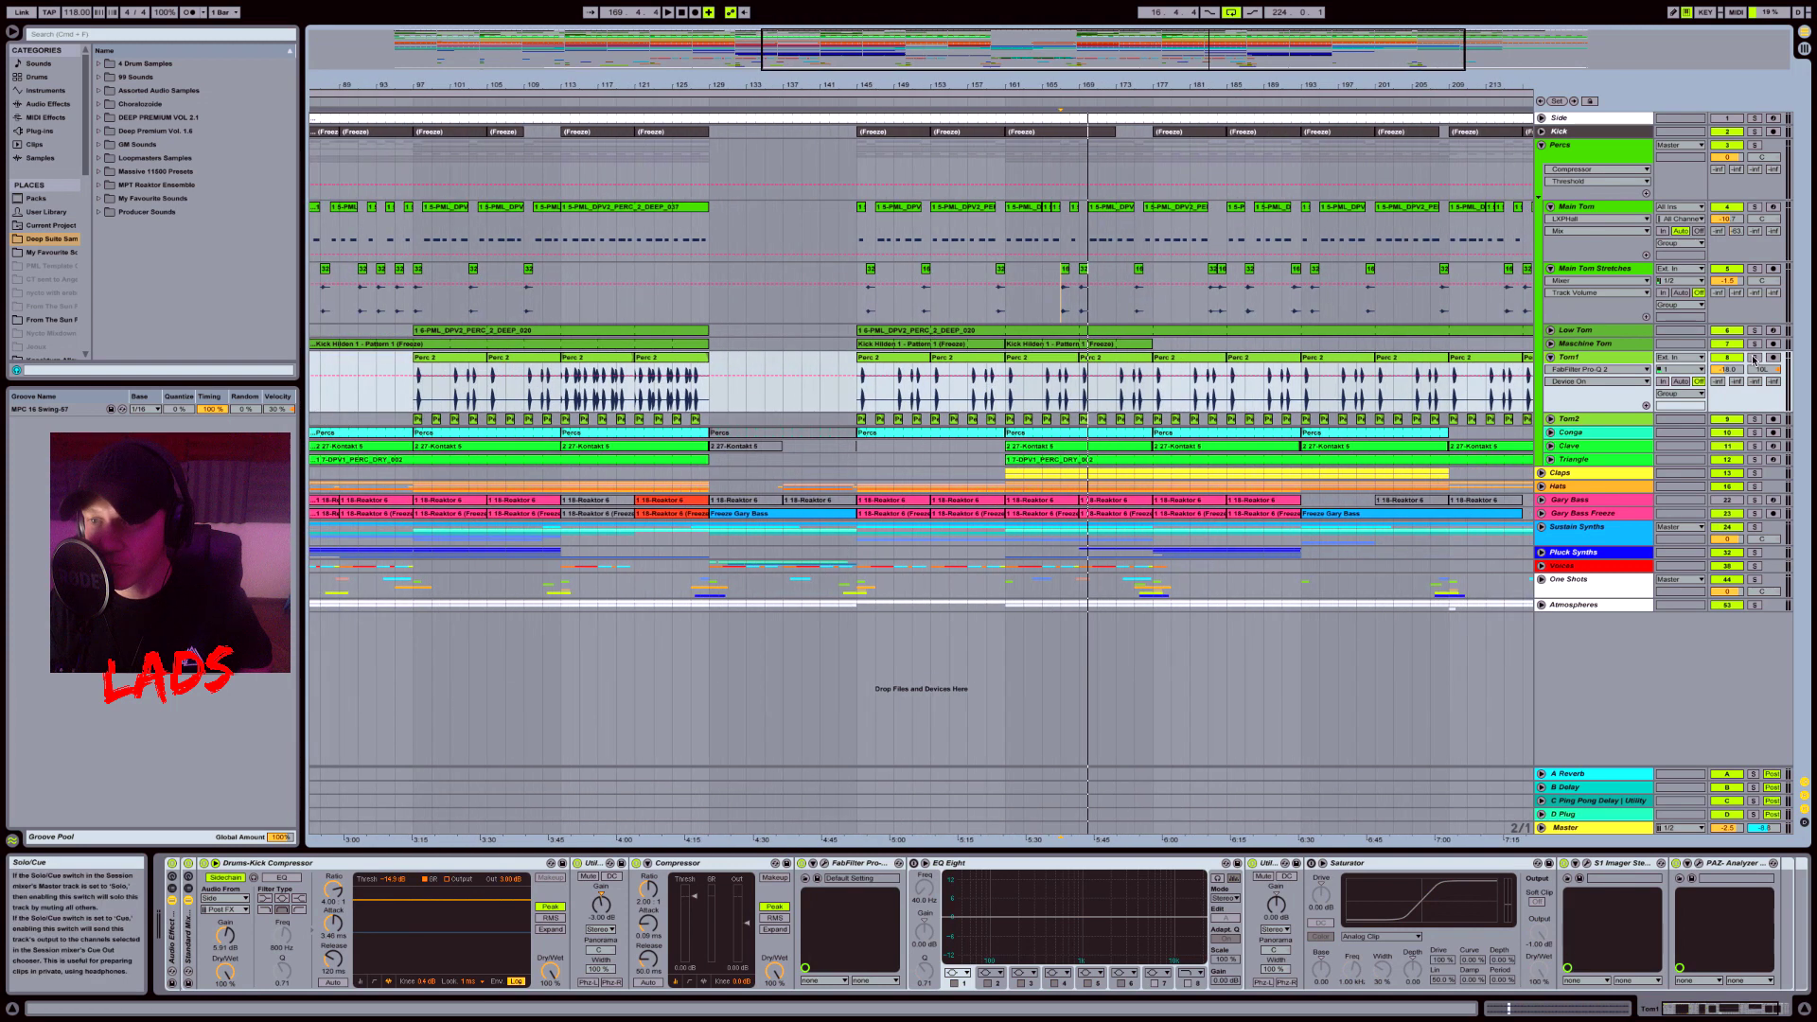
pyautogui.click(660, 396)
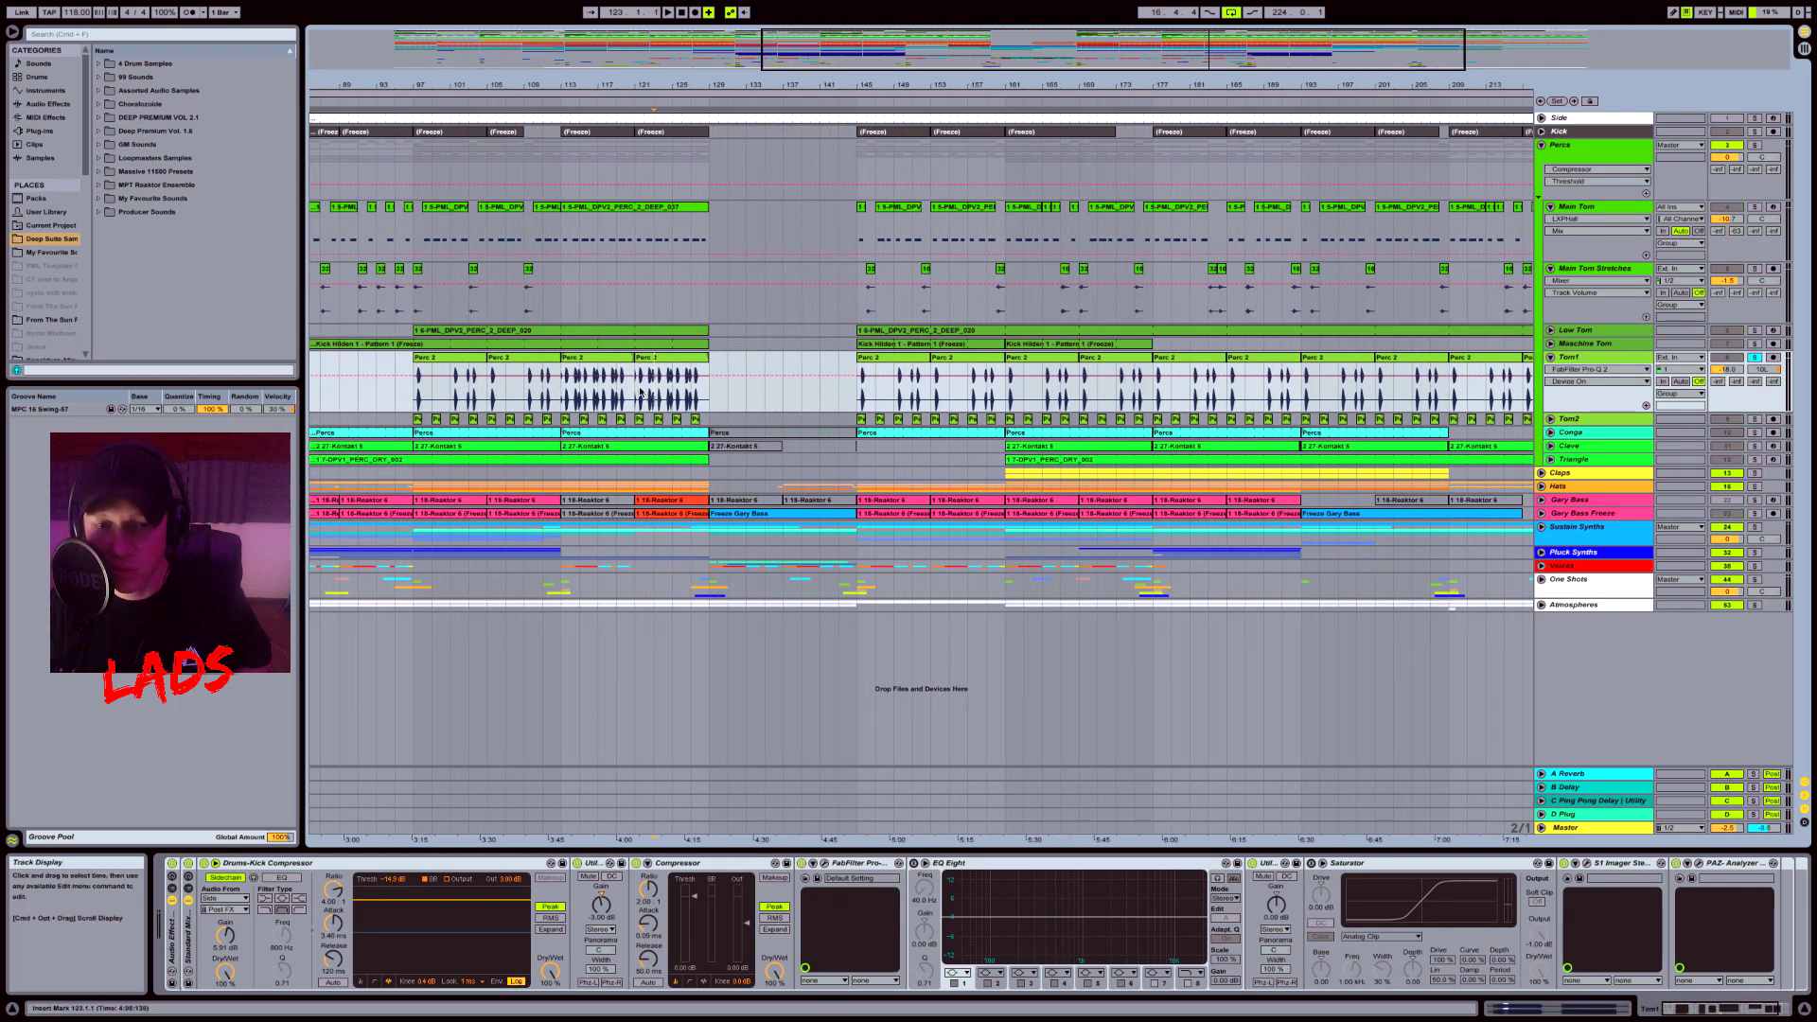
pyautogui.press('space')
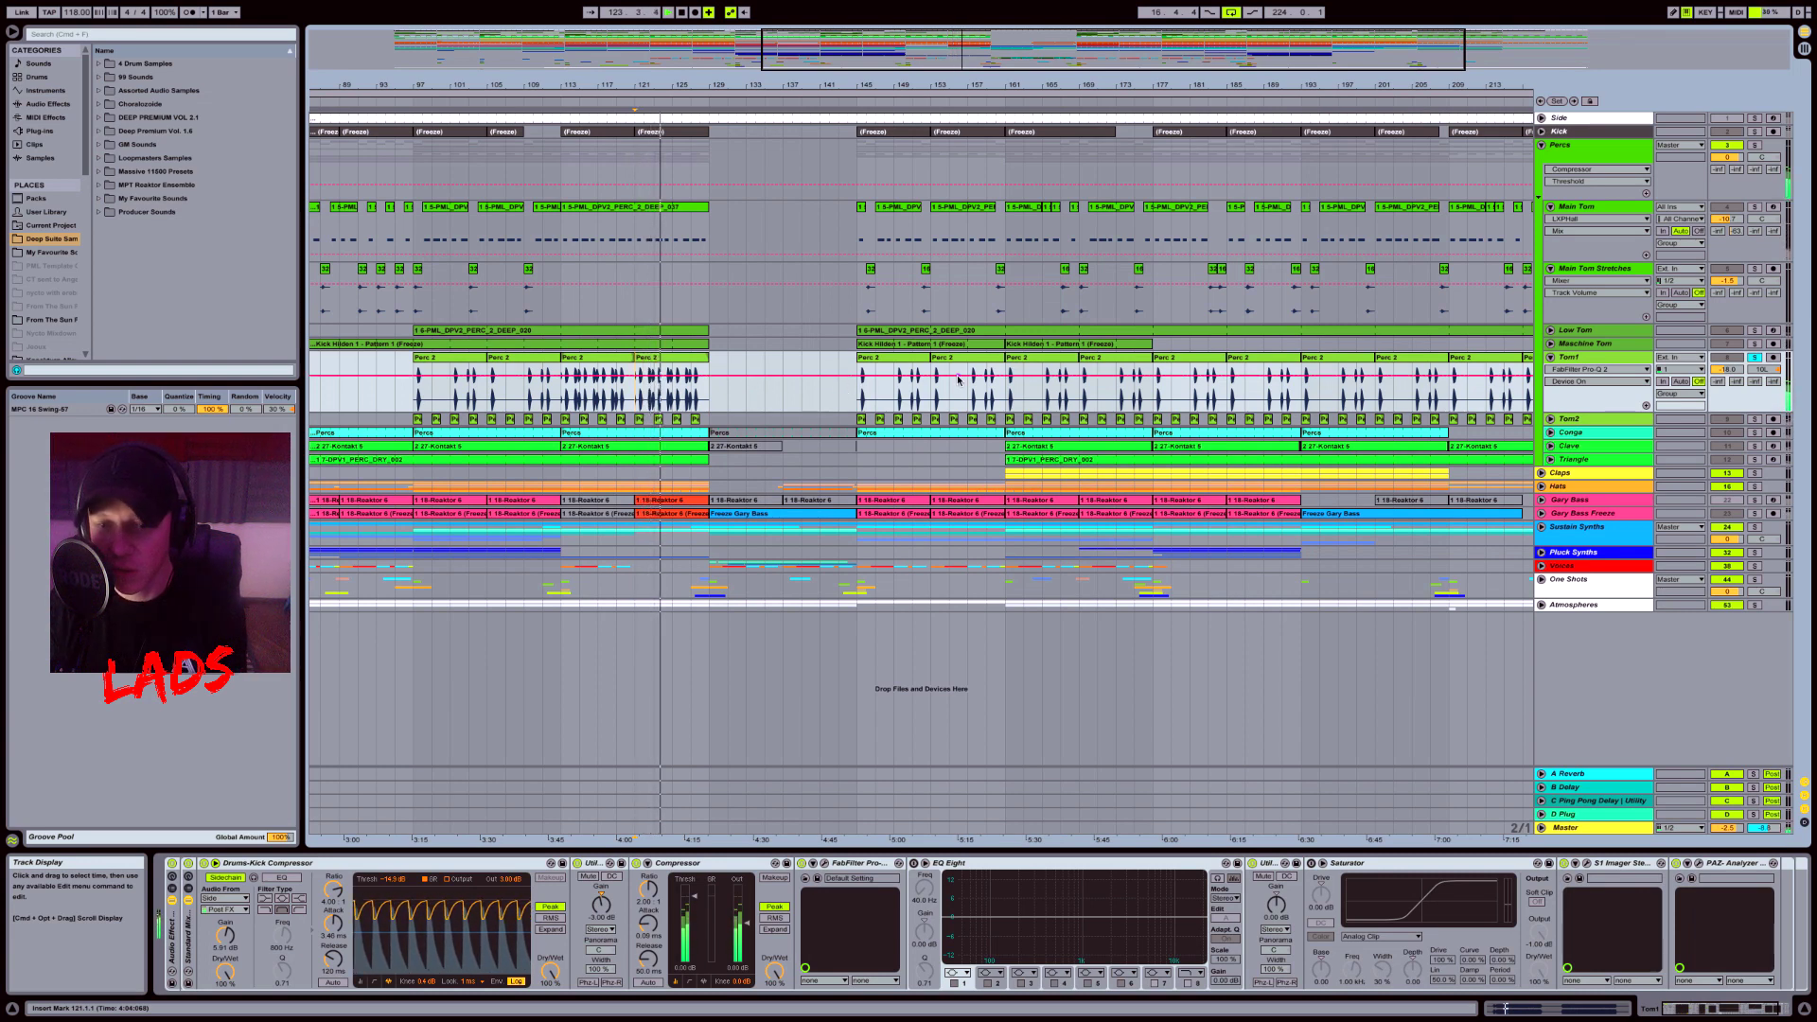
# Step: Switch off the Tom1 solo and fold the open tom tracks and the Percs group
pyautogui.click(1740, 357)
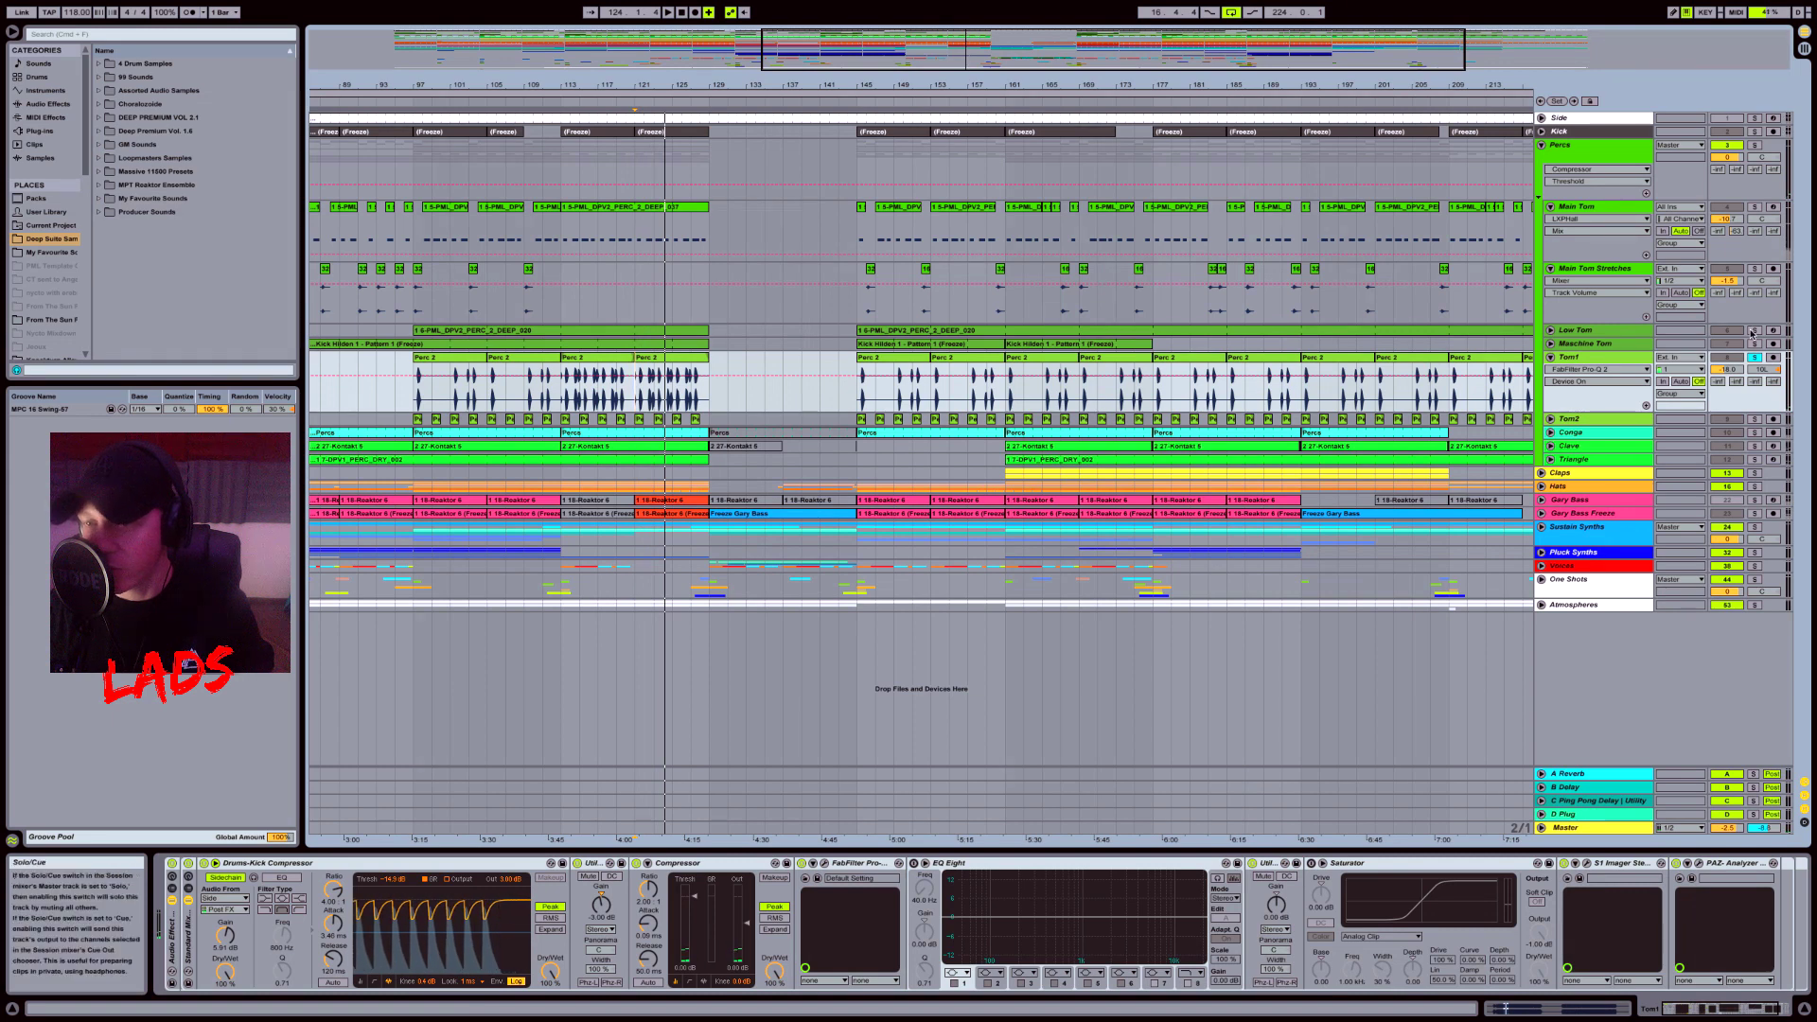
pyautogui.click(1551, 356)
pyautogui.click(1551, 269)
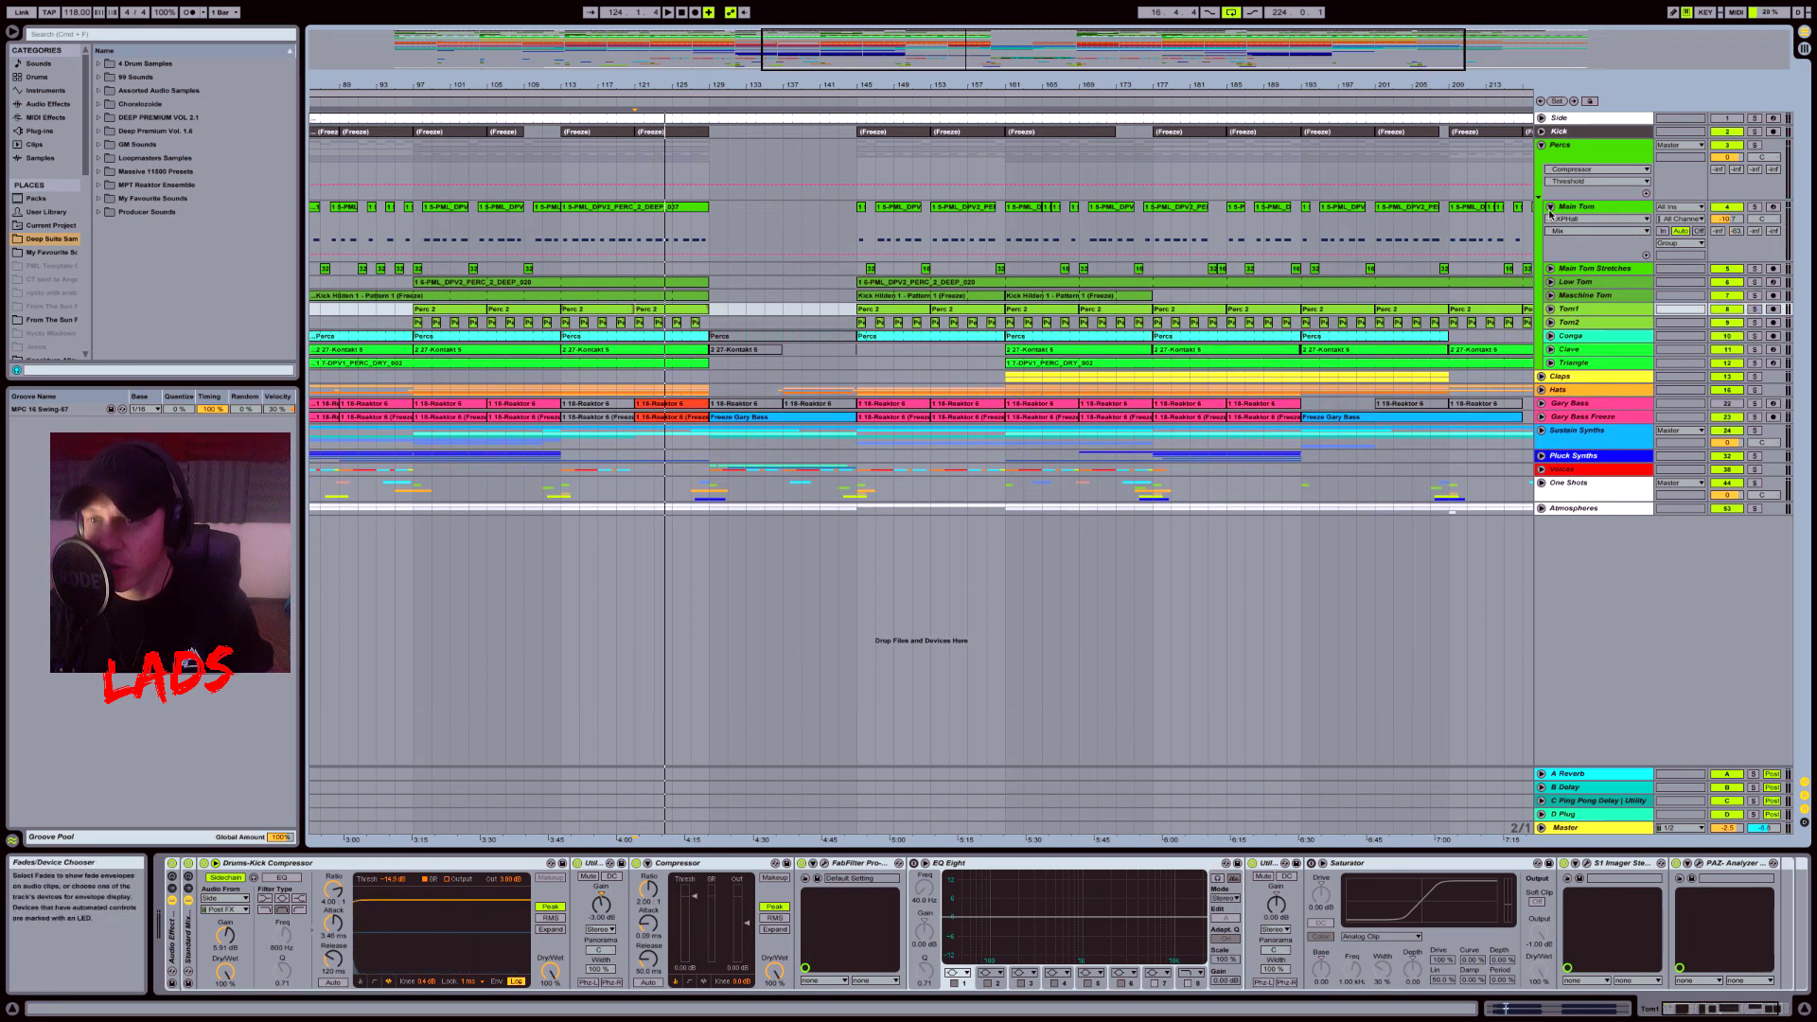
pyautogui.click(1550, 207)
pyautogui.click(1553, 157)
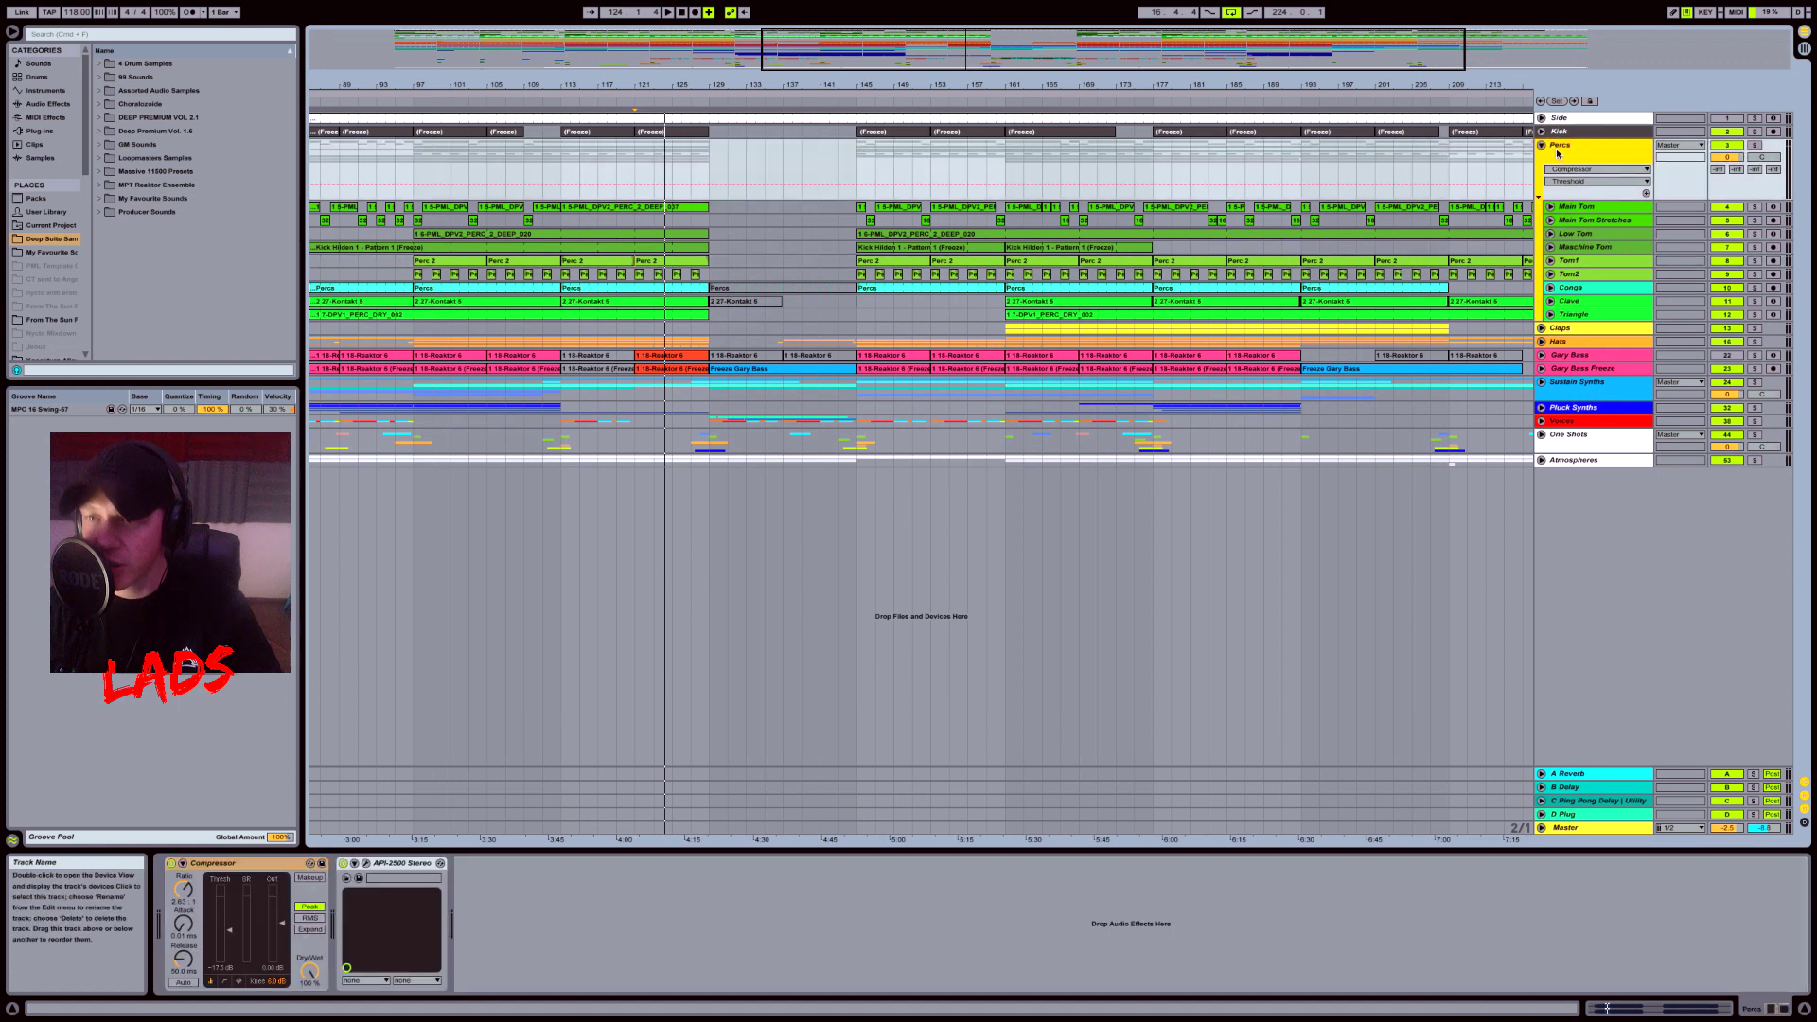
pyautogui.click(1541, 145)
pyautogui.moveTo(1231, 62); pyautogui.dragTo(1280, 66)
pyautogui.click(1552, 150)
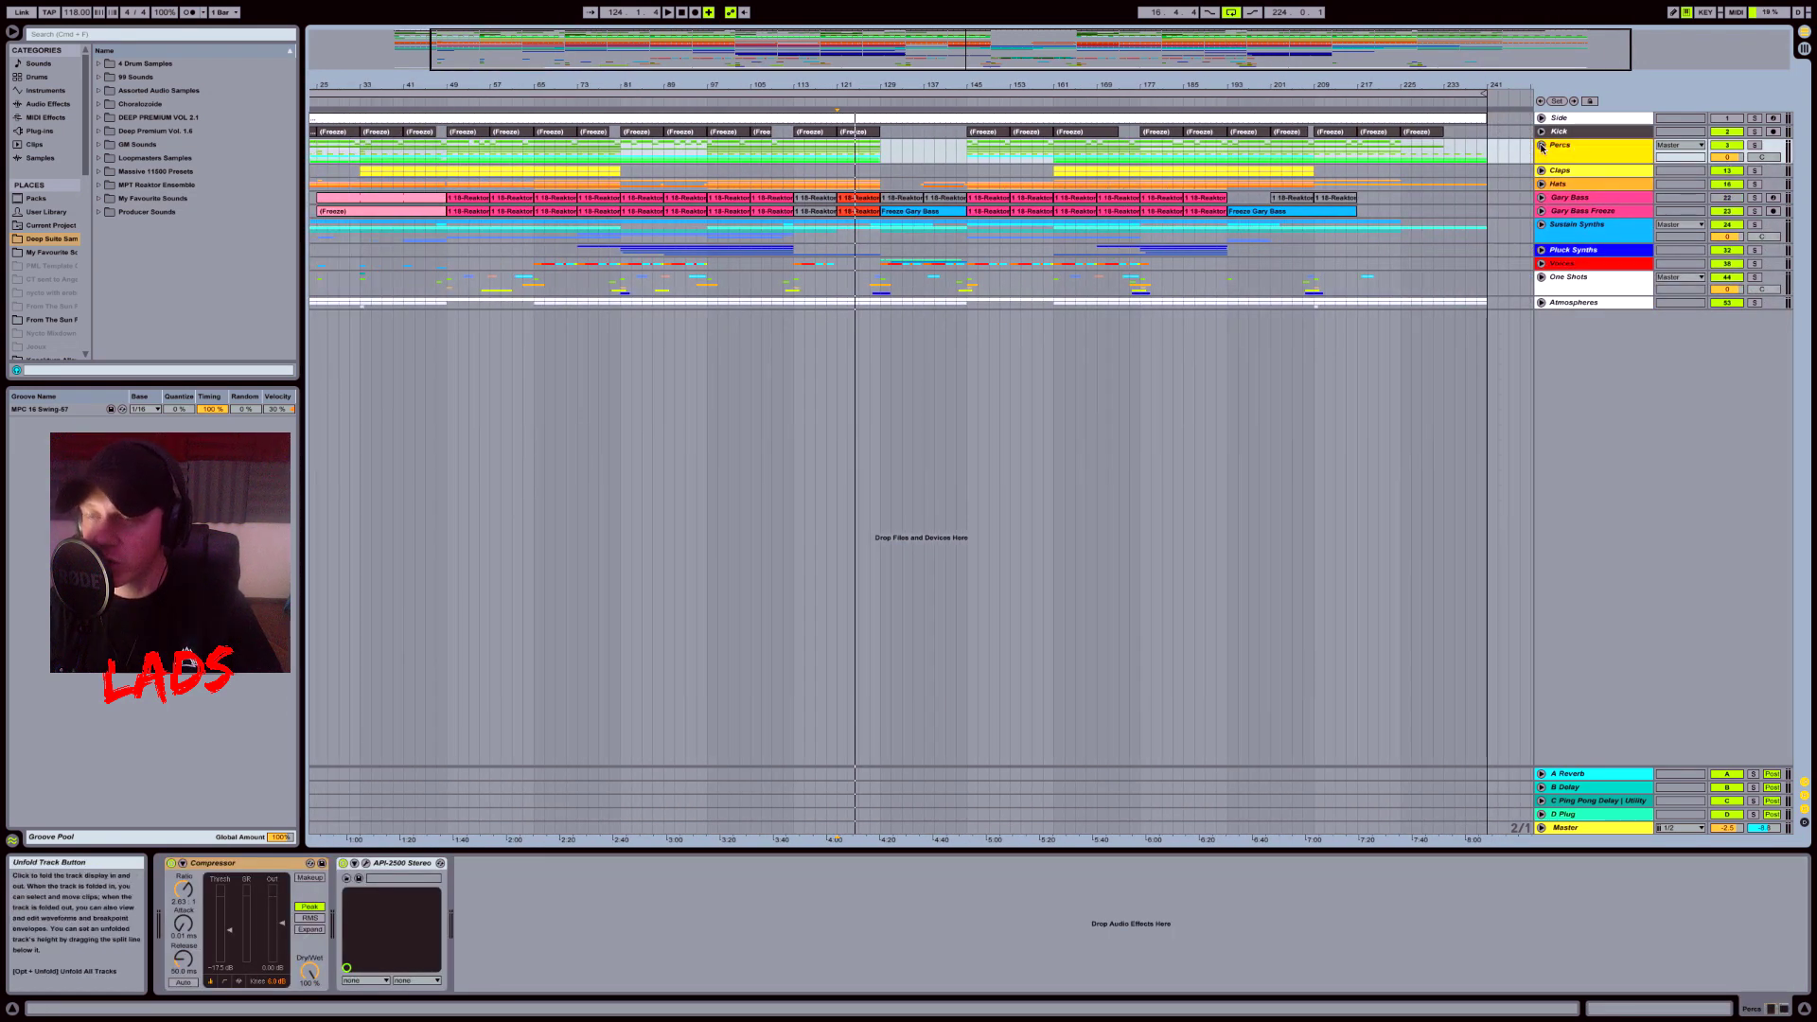
pyautogui.click(1542, 146)
pyautogui.click(1542, 146)
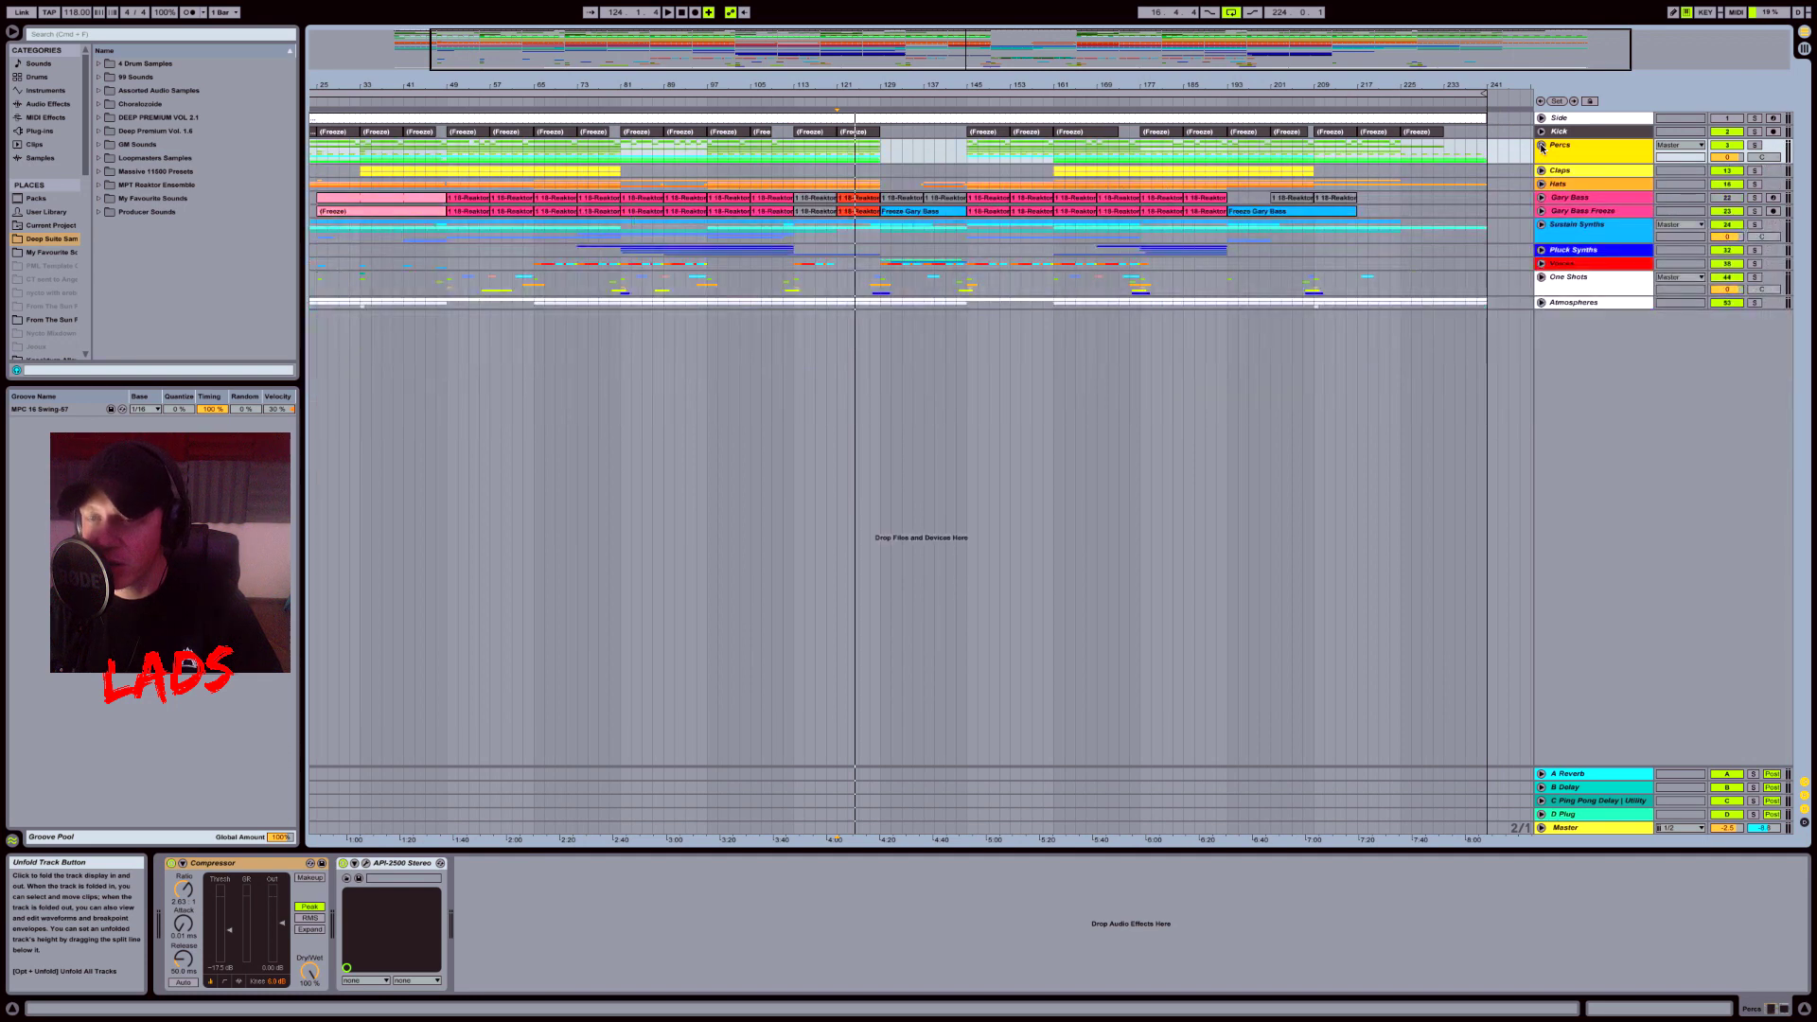
pyautogui.click(1542, 146)
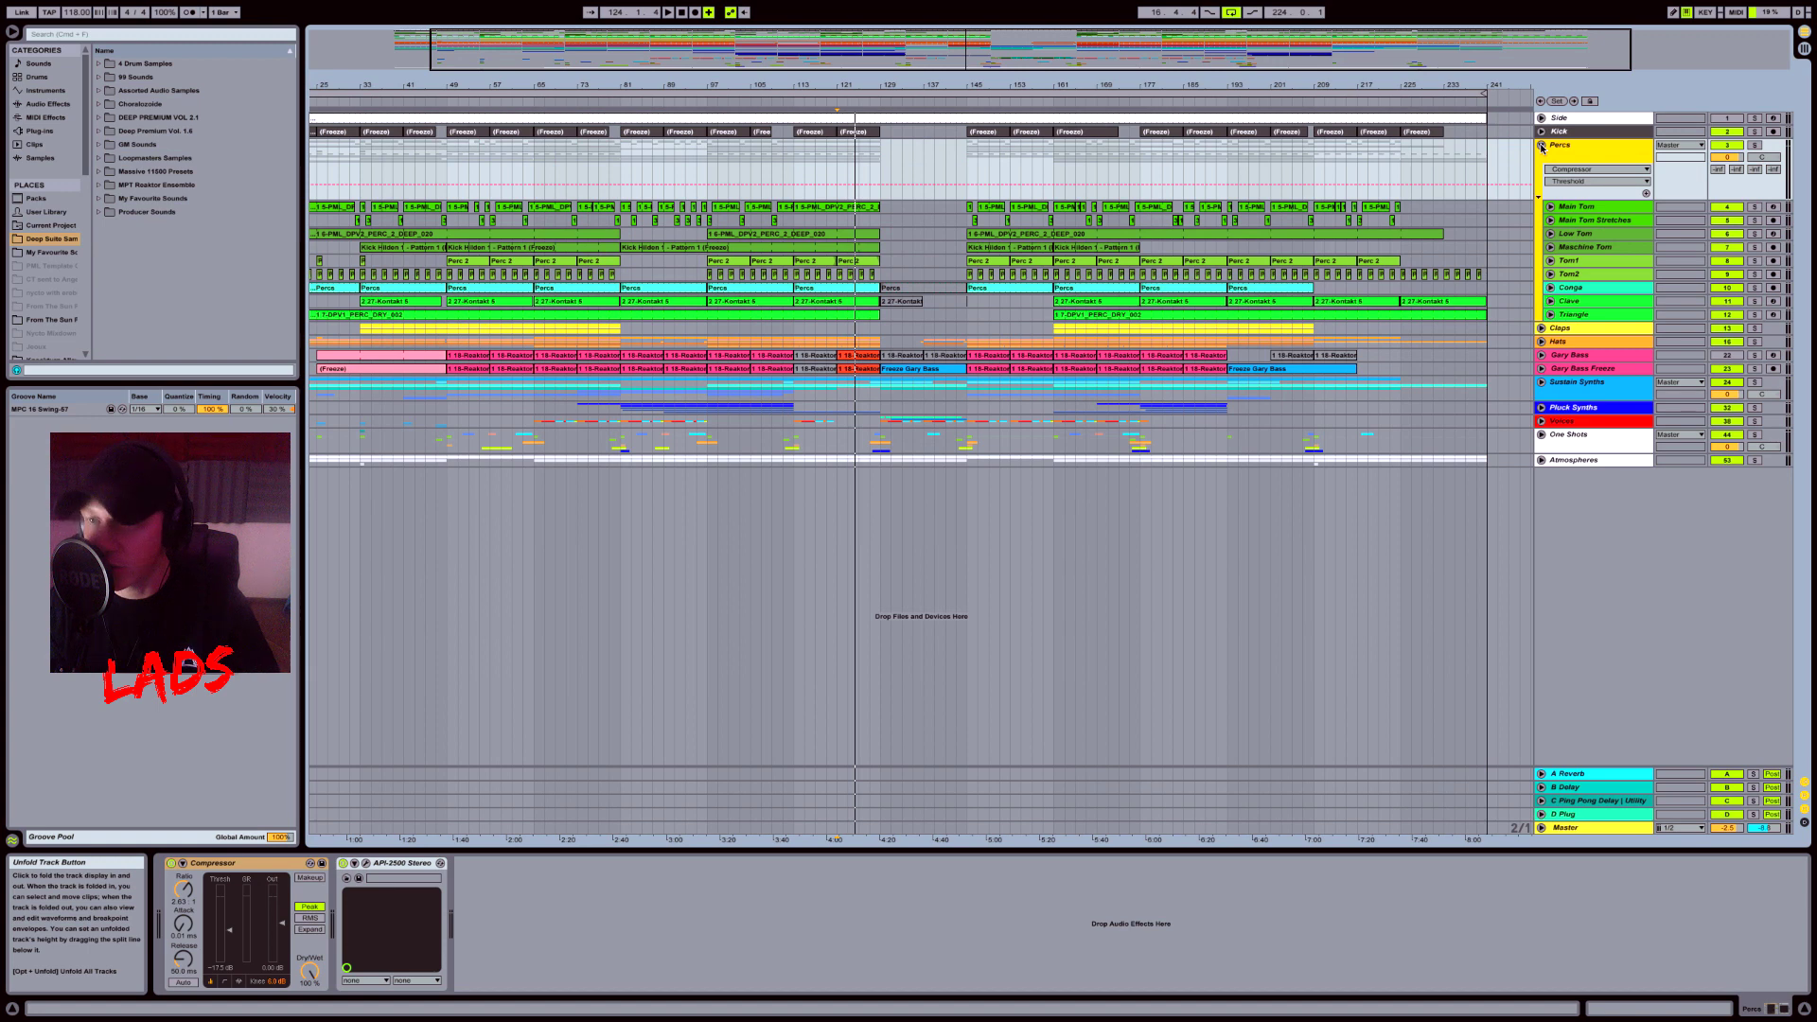
pyautogui.click(1542, 146)
# Step: Unfold the Claps group and show the devices of its Cowbell and Maschine 2 tracks
pyautogui.click(1562, 171)
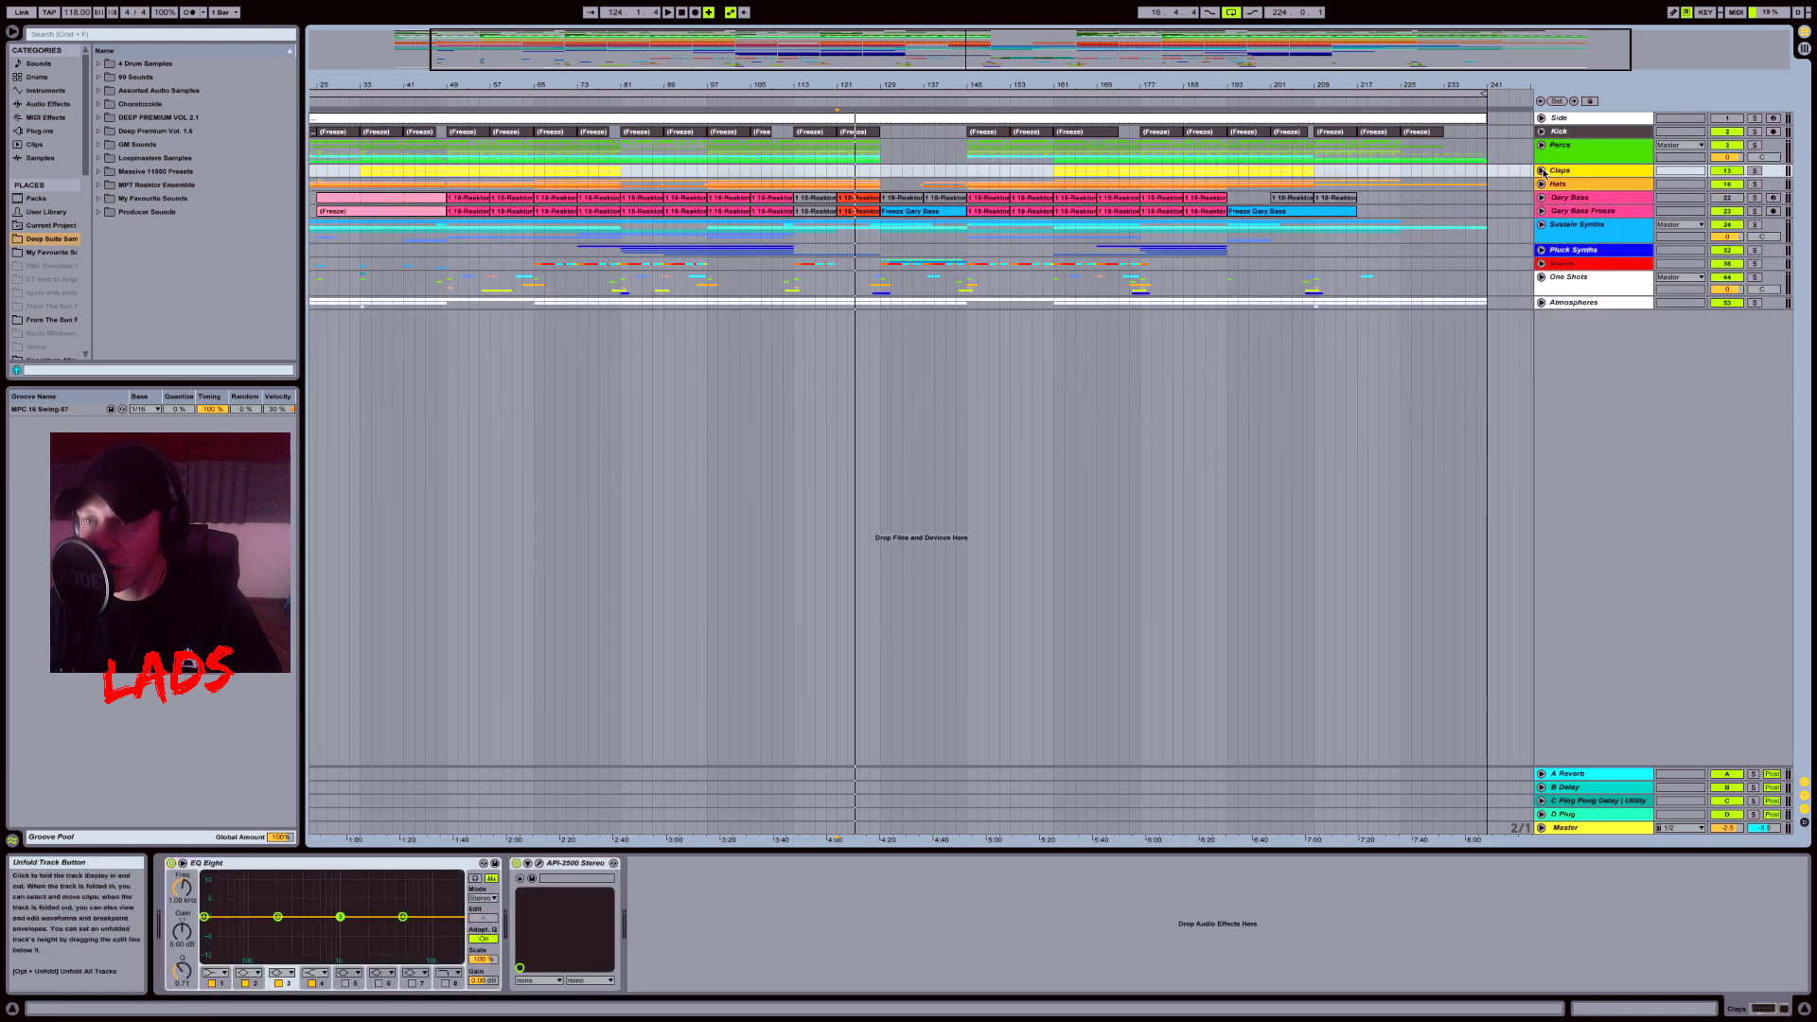
pyautogui.click(1542, 170)
pyautogui.doubleClick(1461, 82)
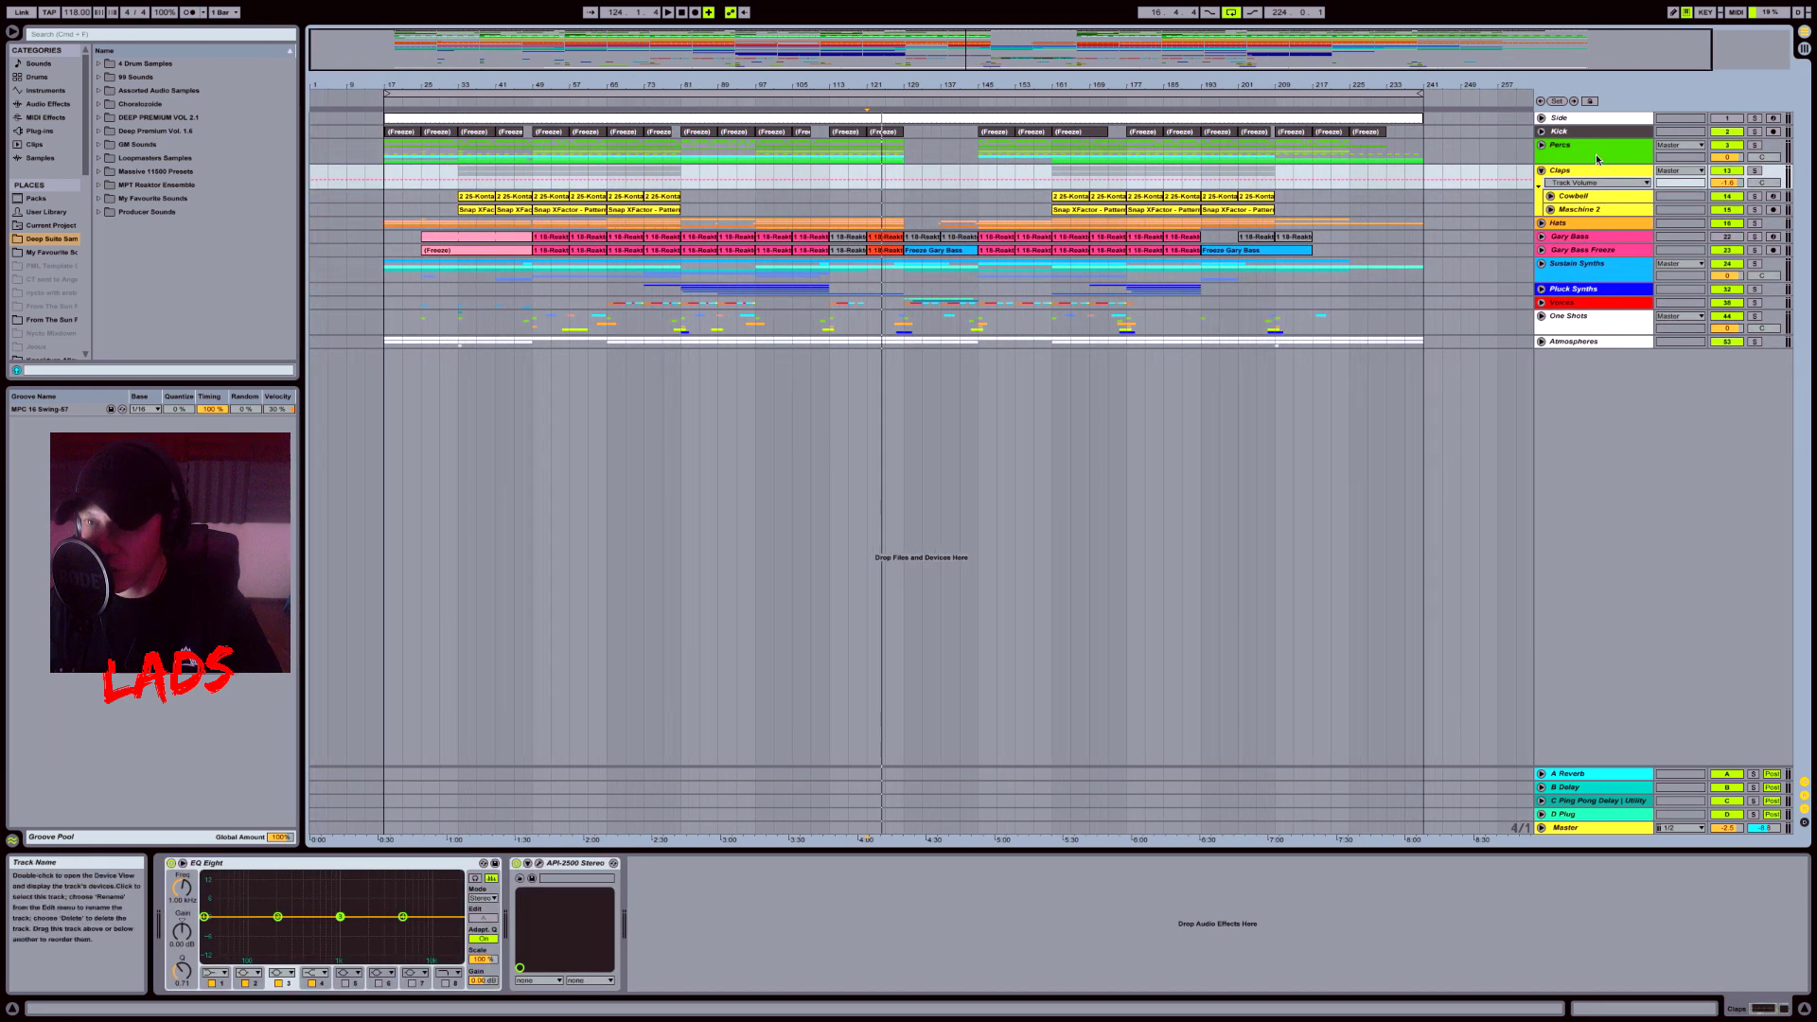
pyautogui.click(1567, 197)
pyautogui.click(1574, 210)
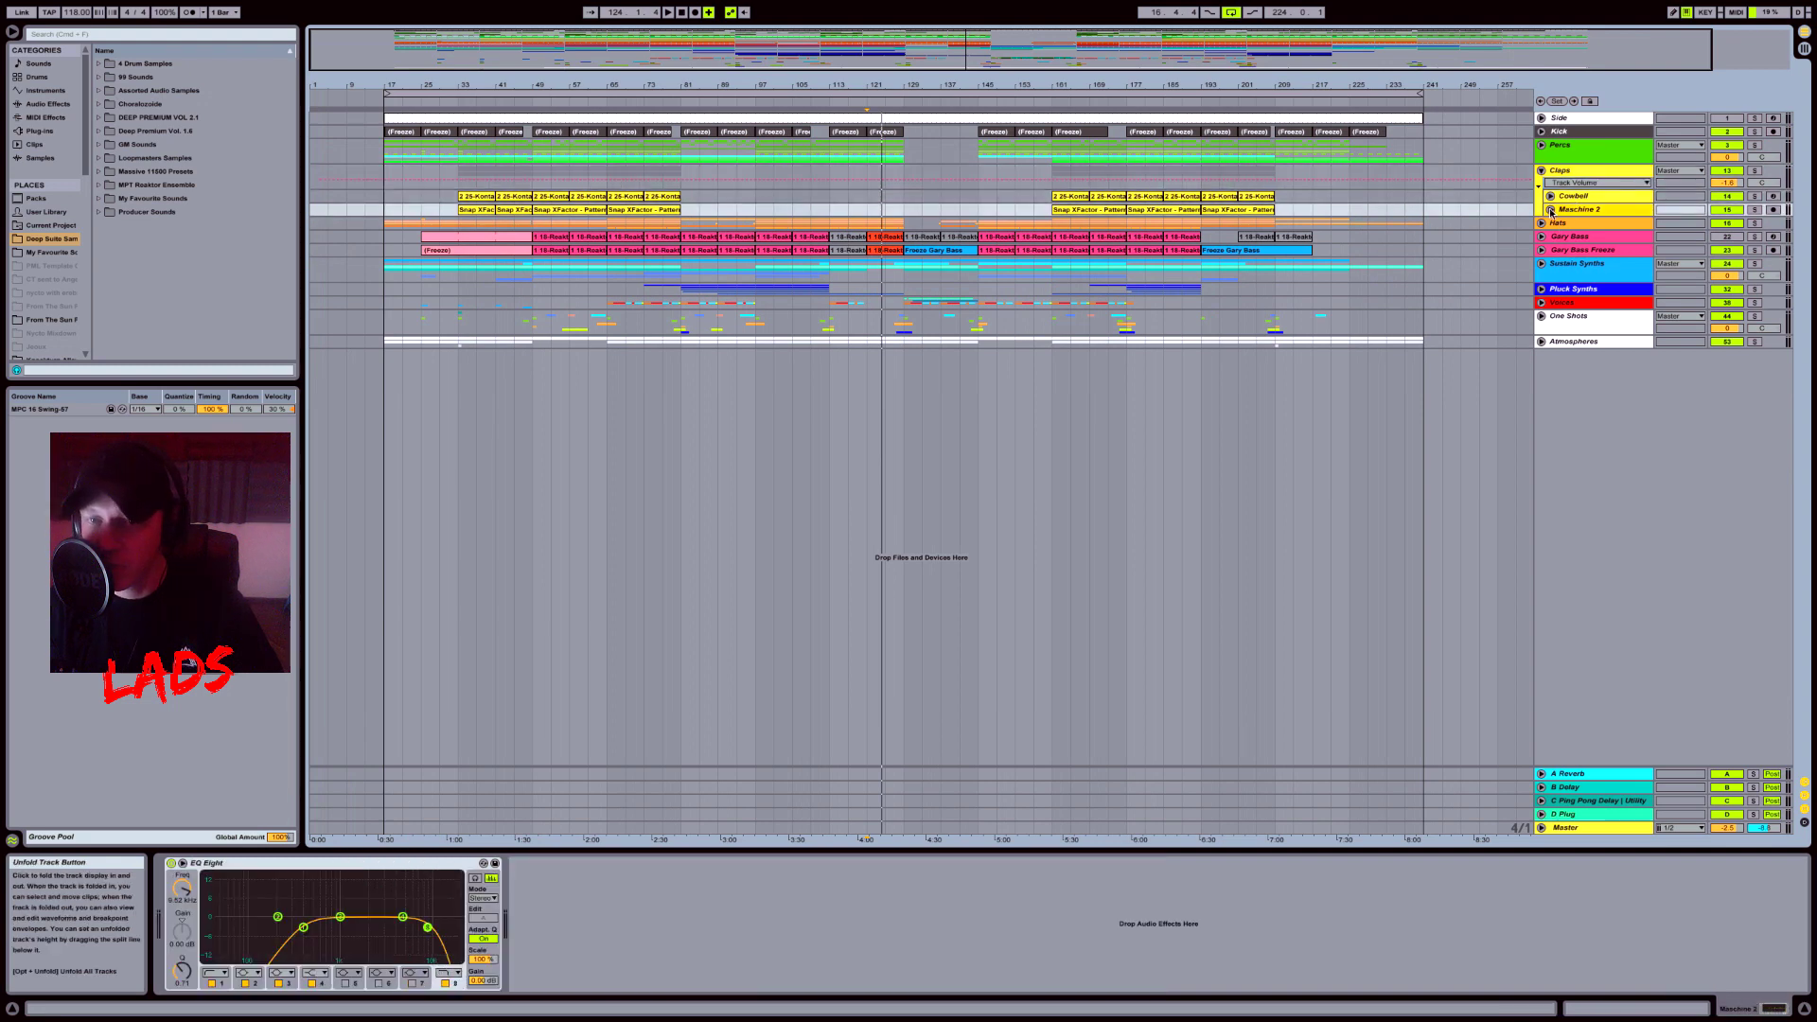
# Step: Solo and unfold the Maschine 2 track and play it from bar 161
pyautogui.click(1753, 211)
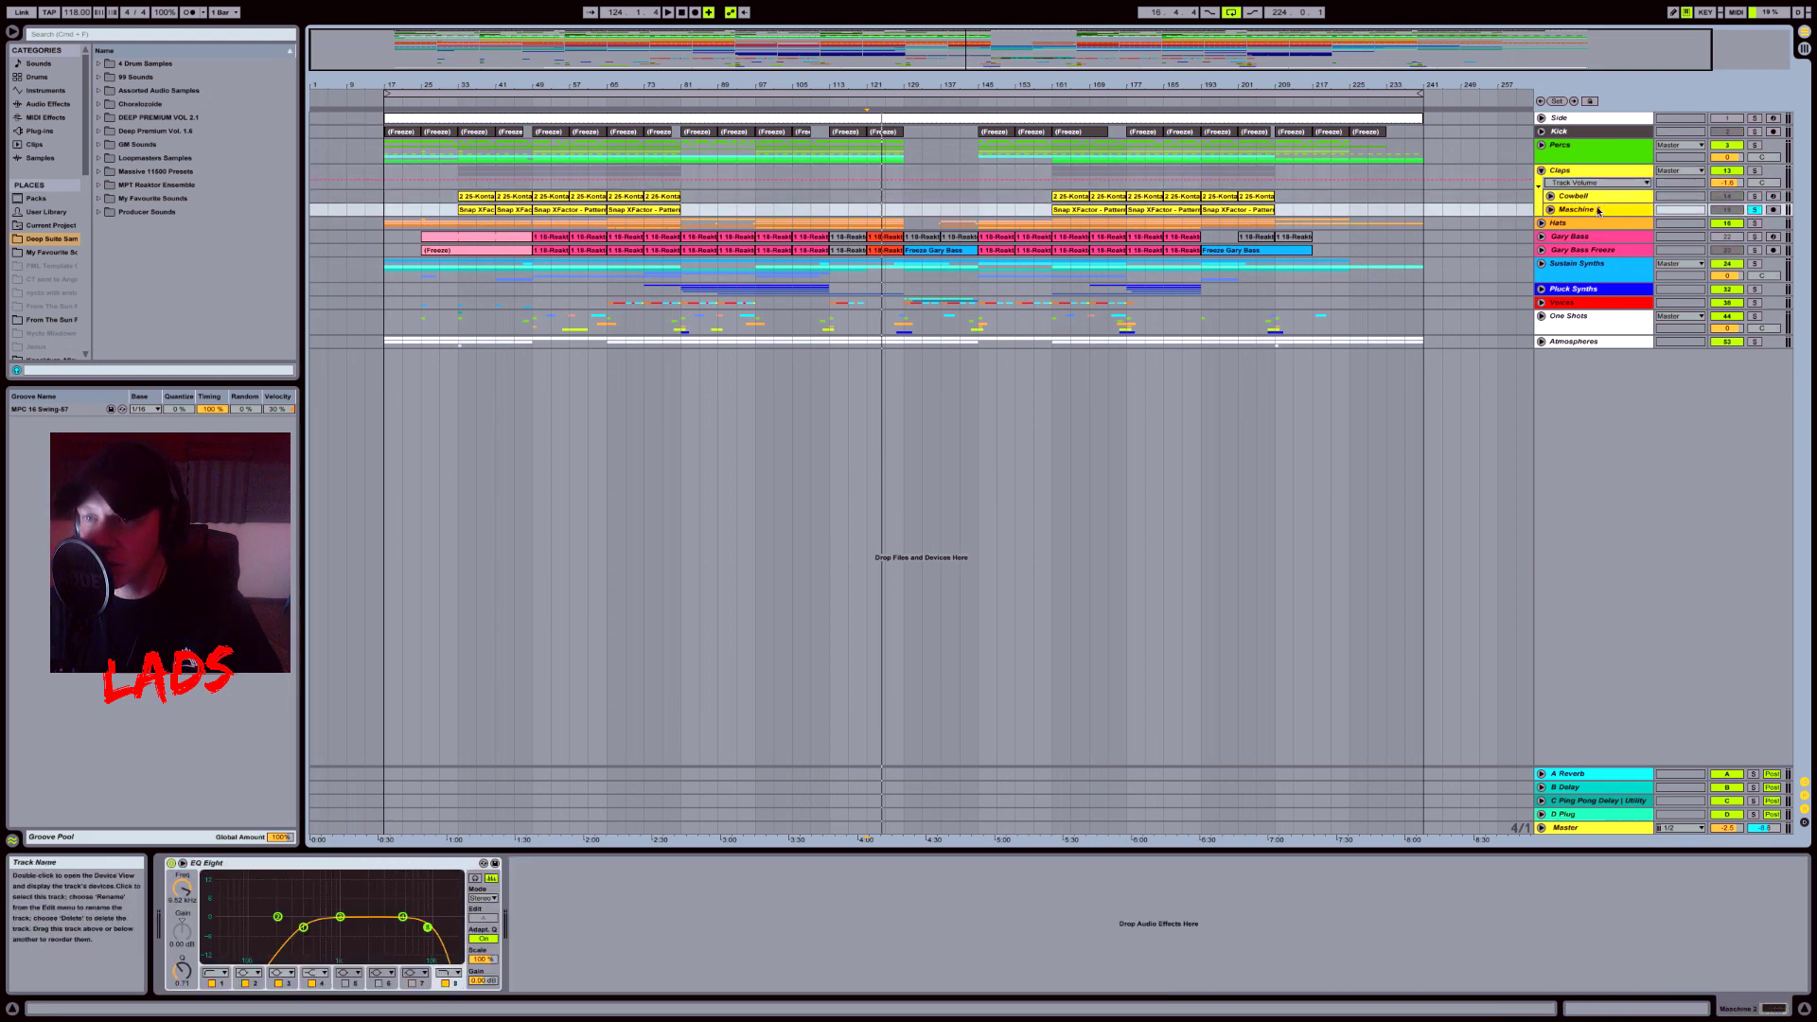
pyautogui.click(1550, 209)
pyautogui.click(1052, 240)
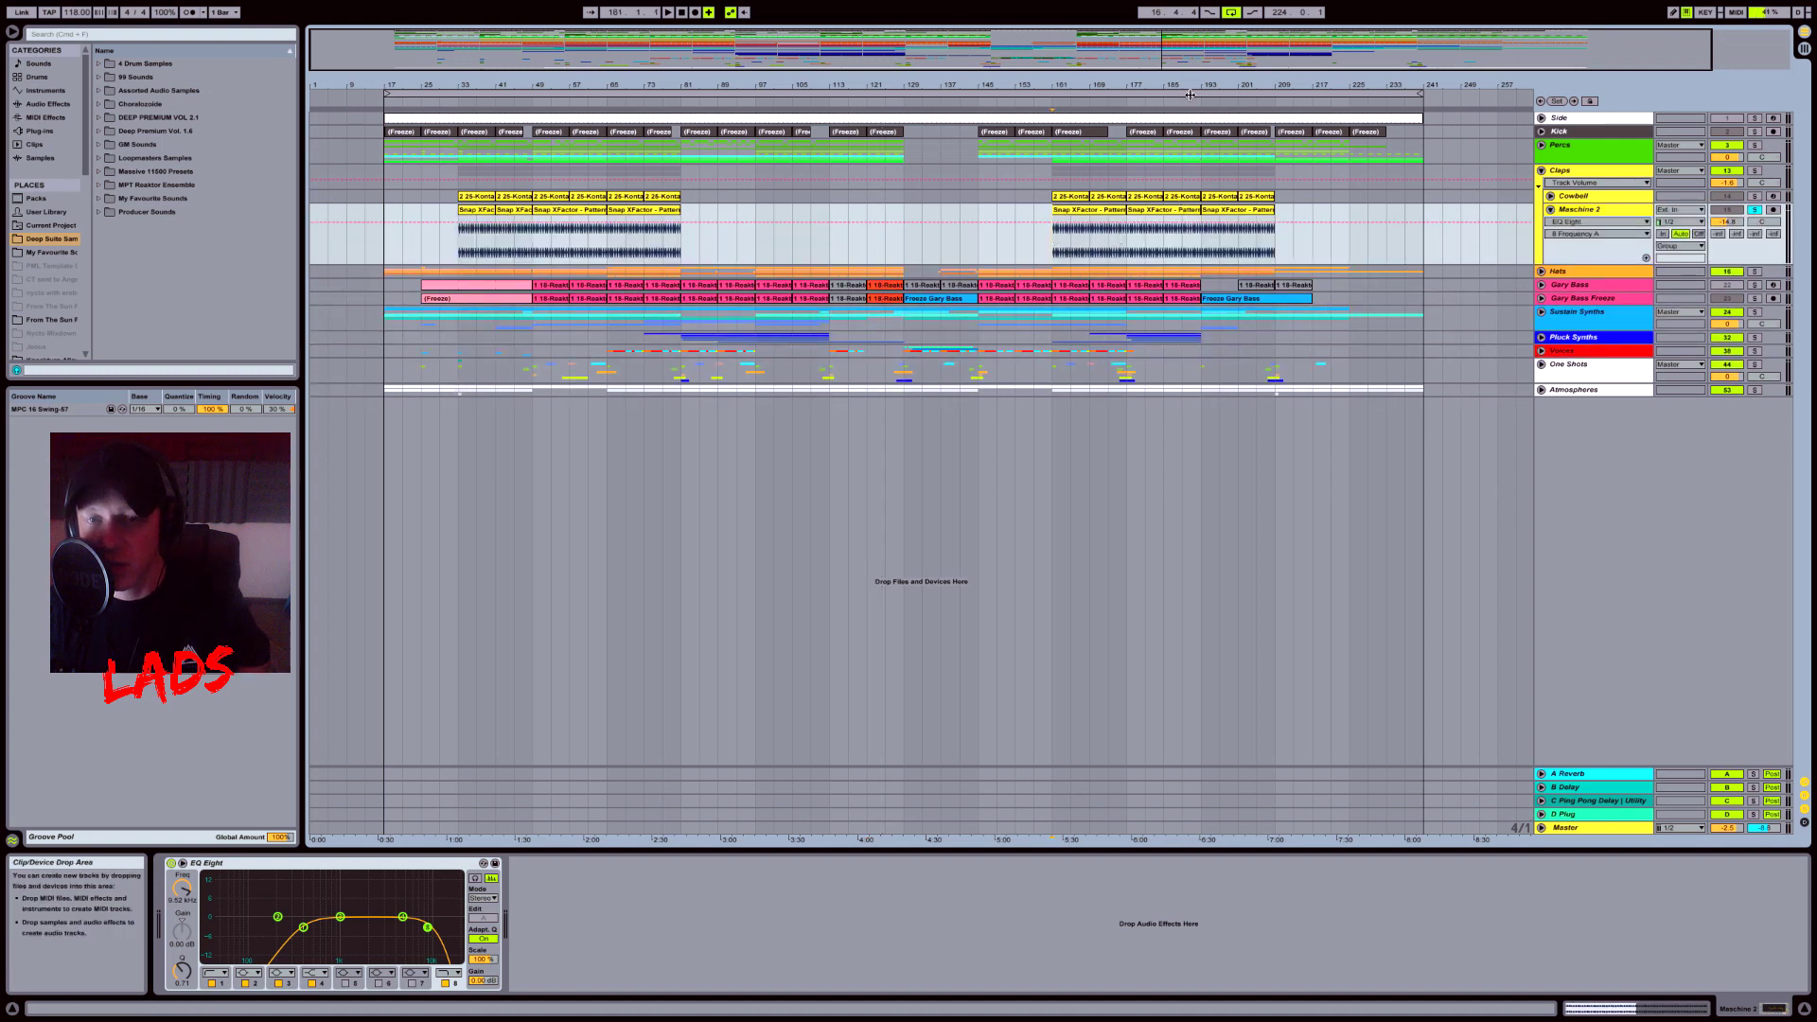
pyautogui.press('space')
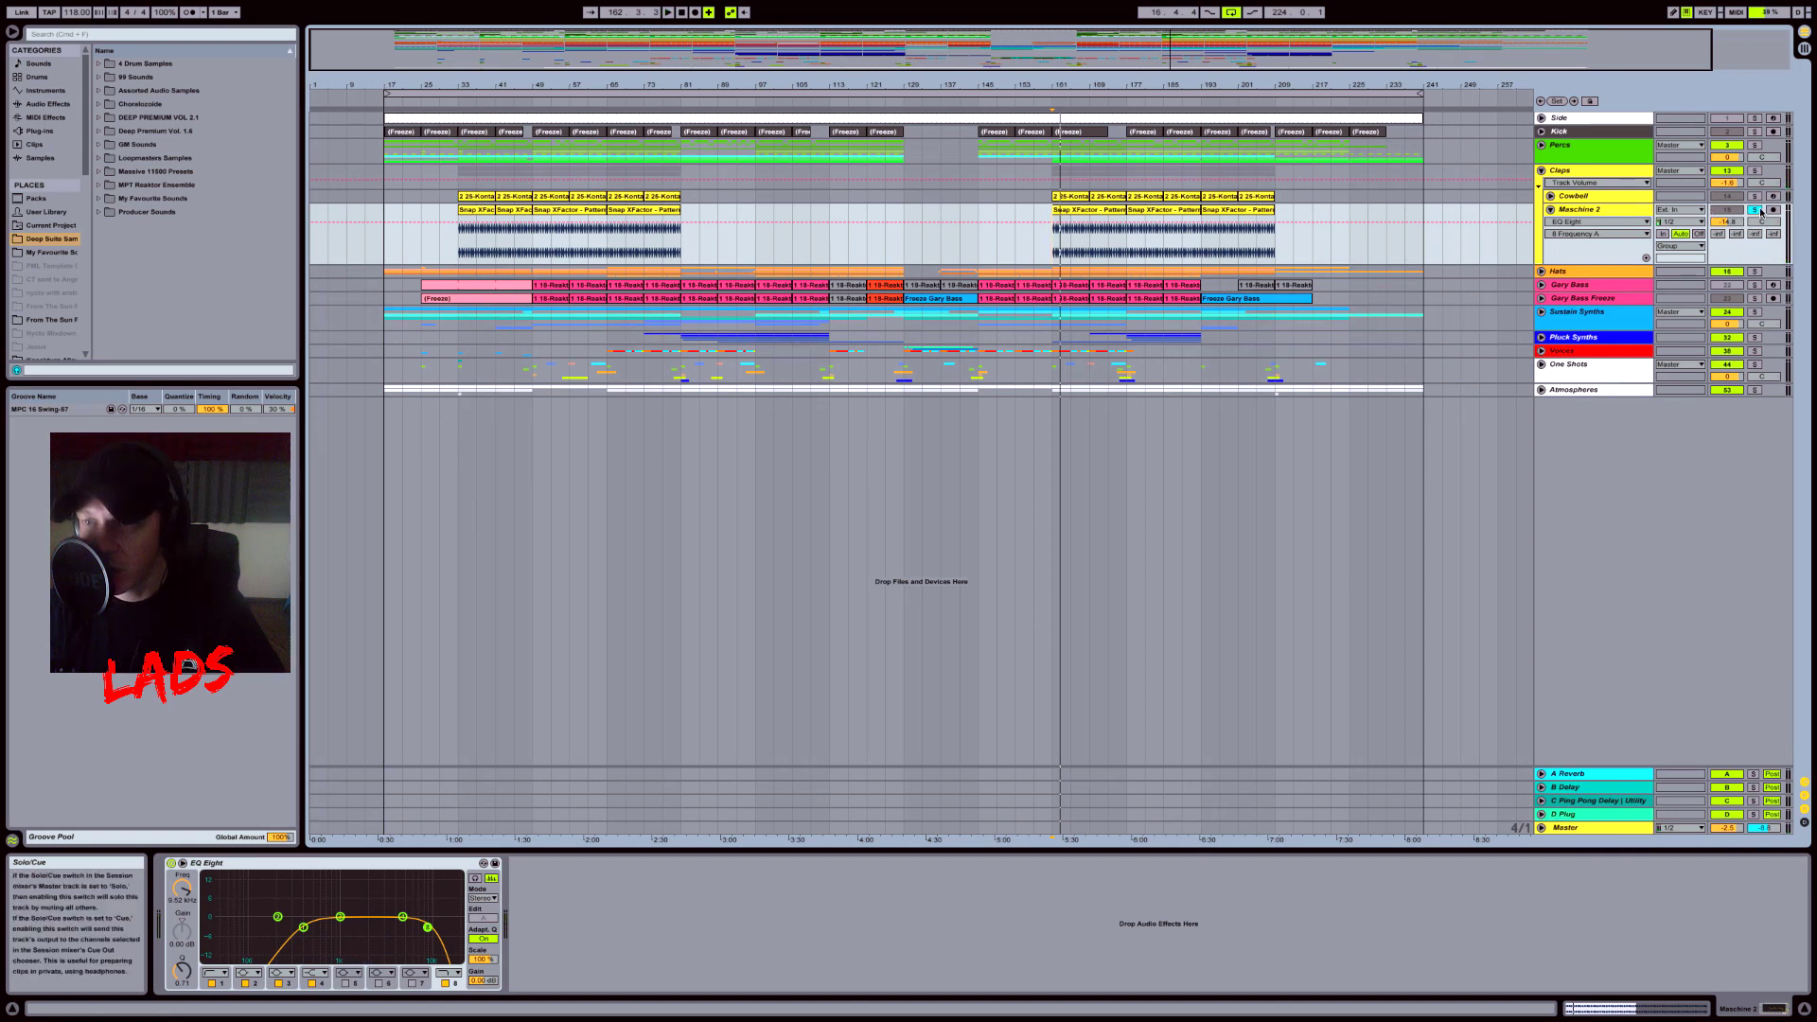
# Step: Solo the Cowbell track in place of Maschine 2, with Maschine 2 folded and Cowbell unfolded
pyautogui.click(1620, 198)
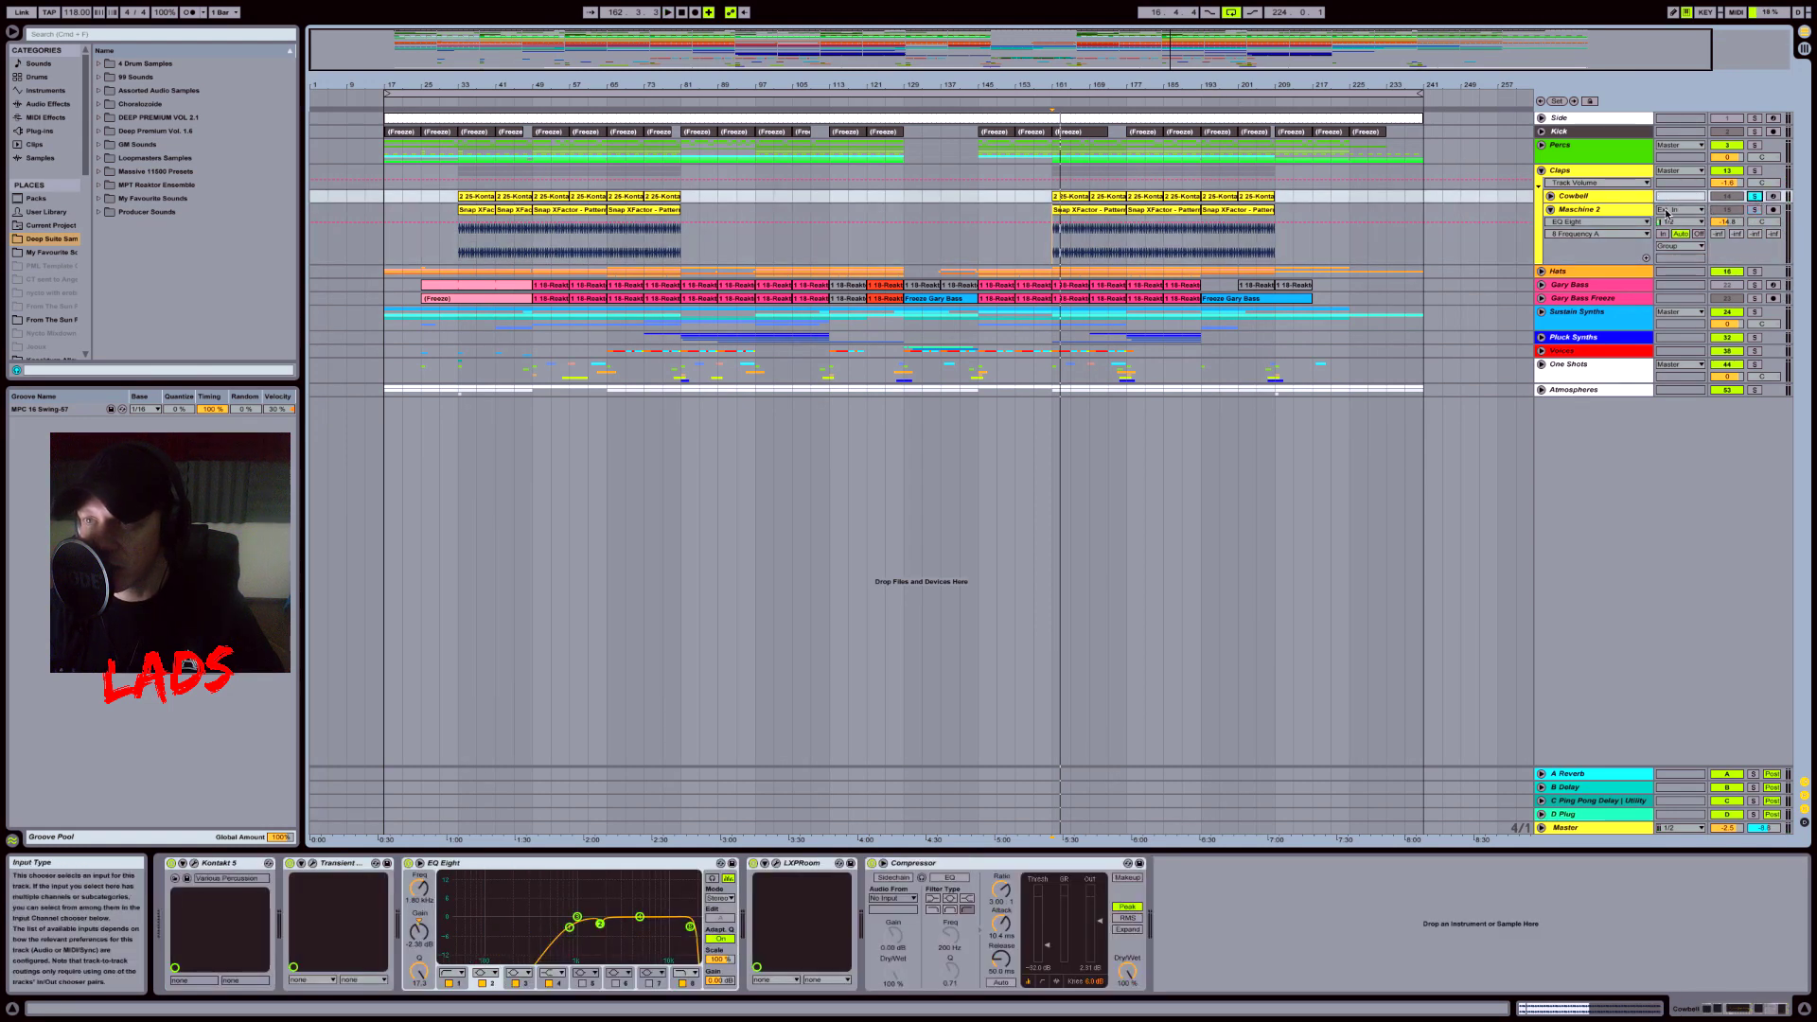
pyautogui.click(1600, 209)
pyautogui.click(1551, 209)
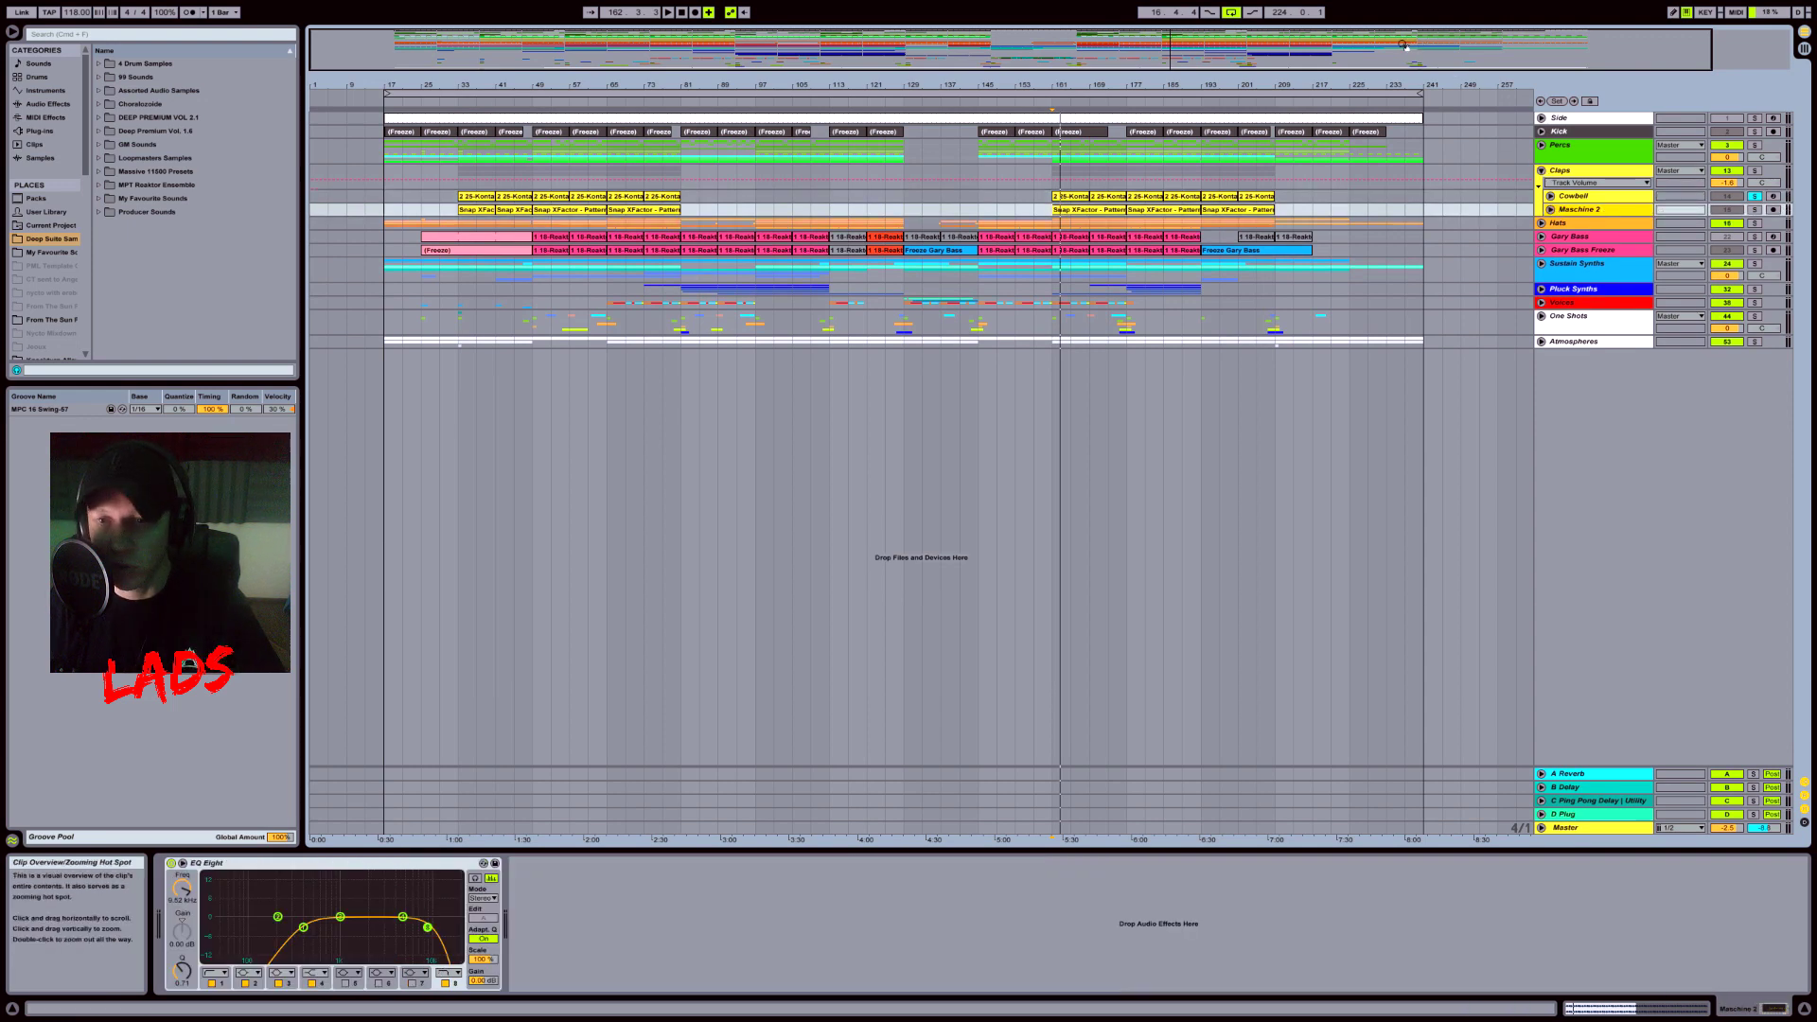
pyautogui.click(1558, 196)
pyautogui.click(1550, 196)
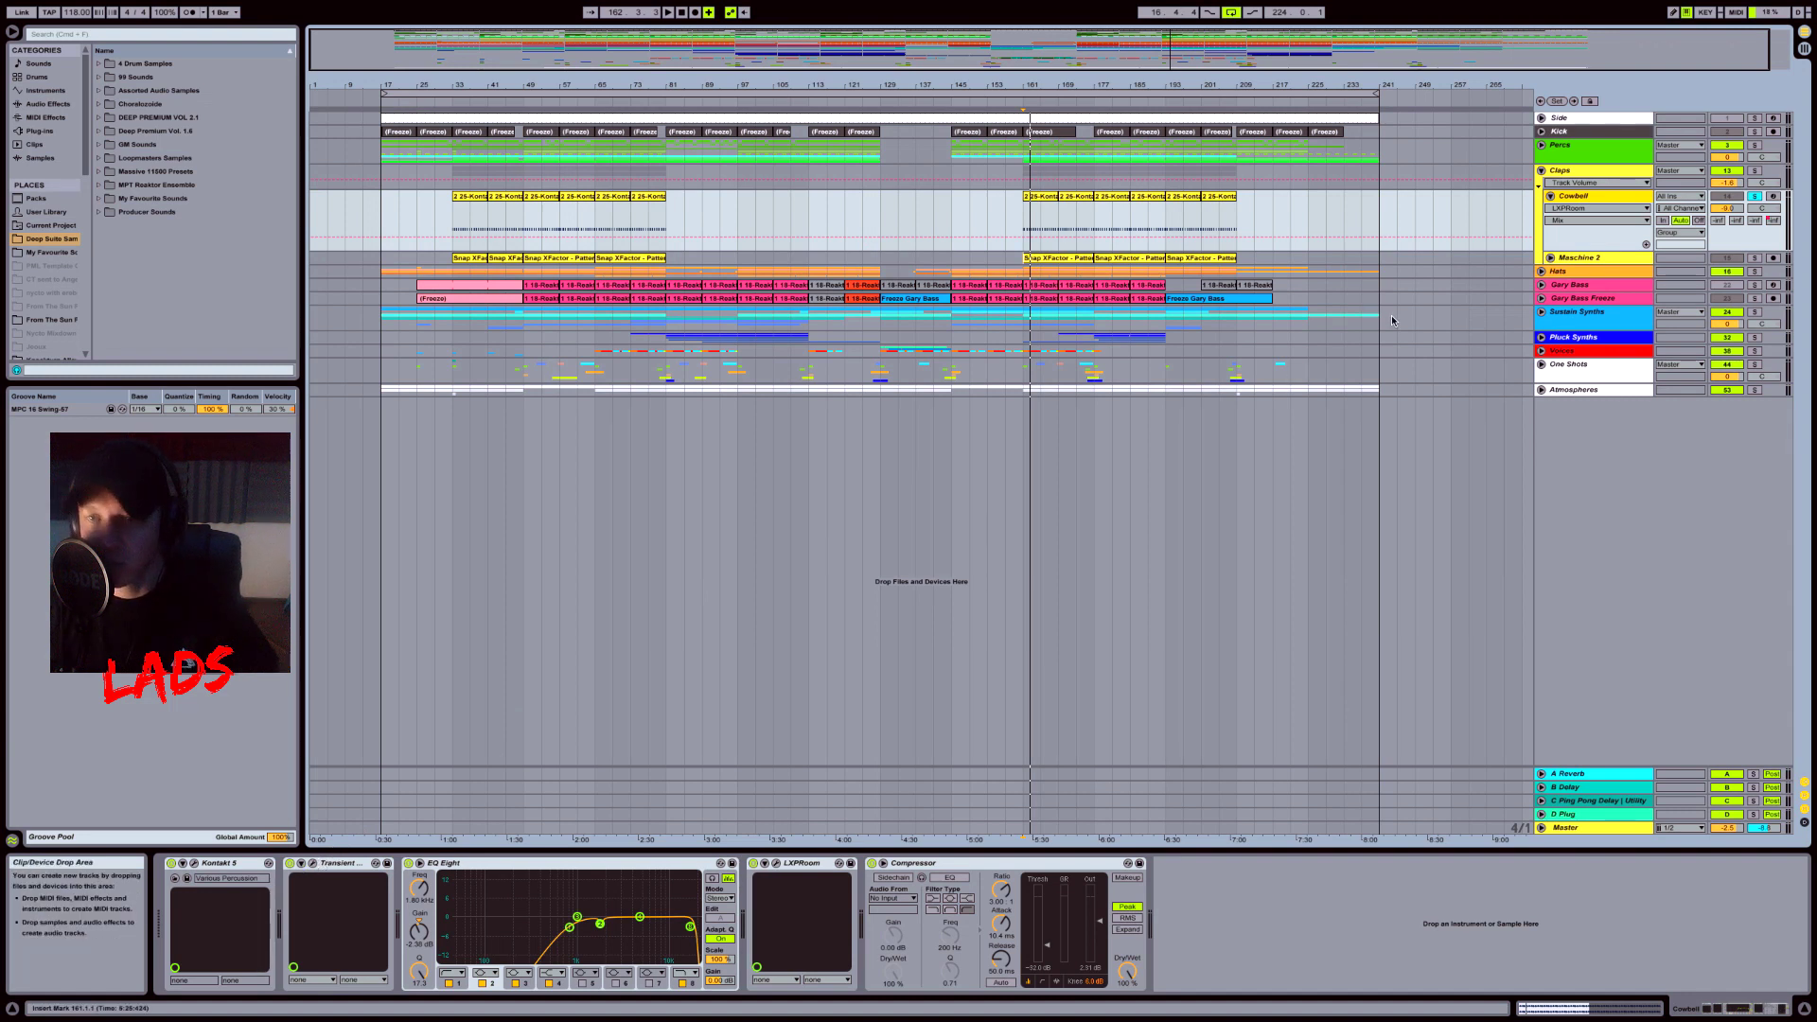
# Step: Bypass Transient Master on the Cowbell track and play the soloed track from bar 161
pyautogui.click(290, 863)
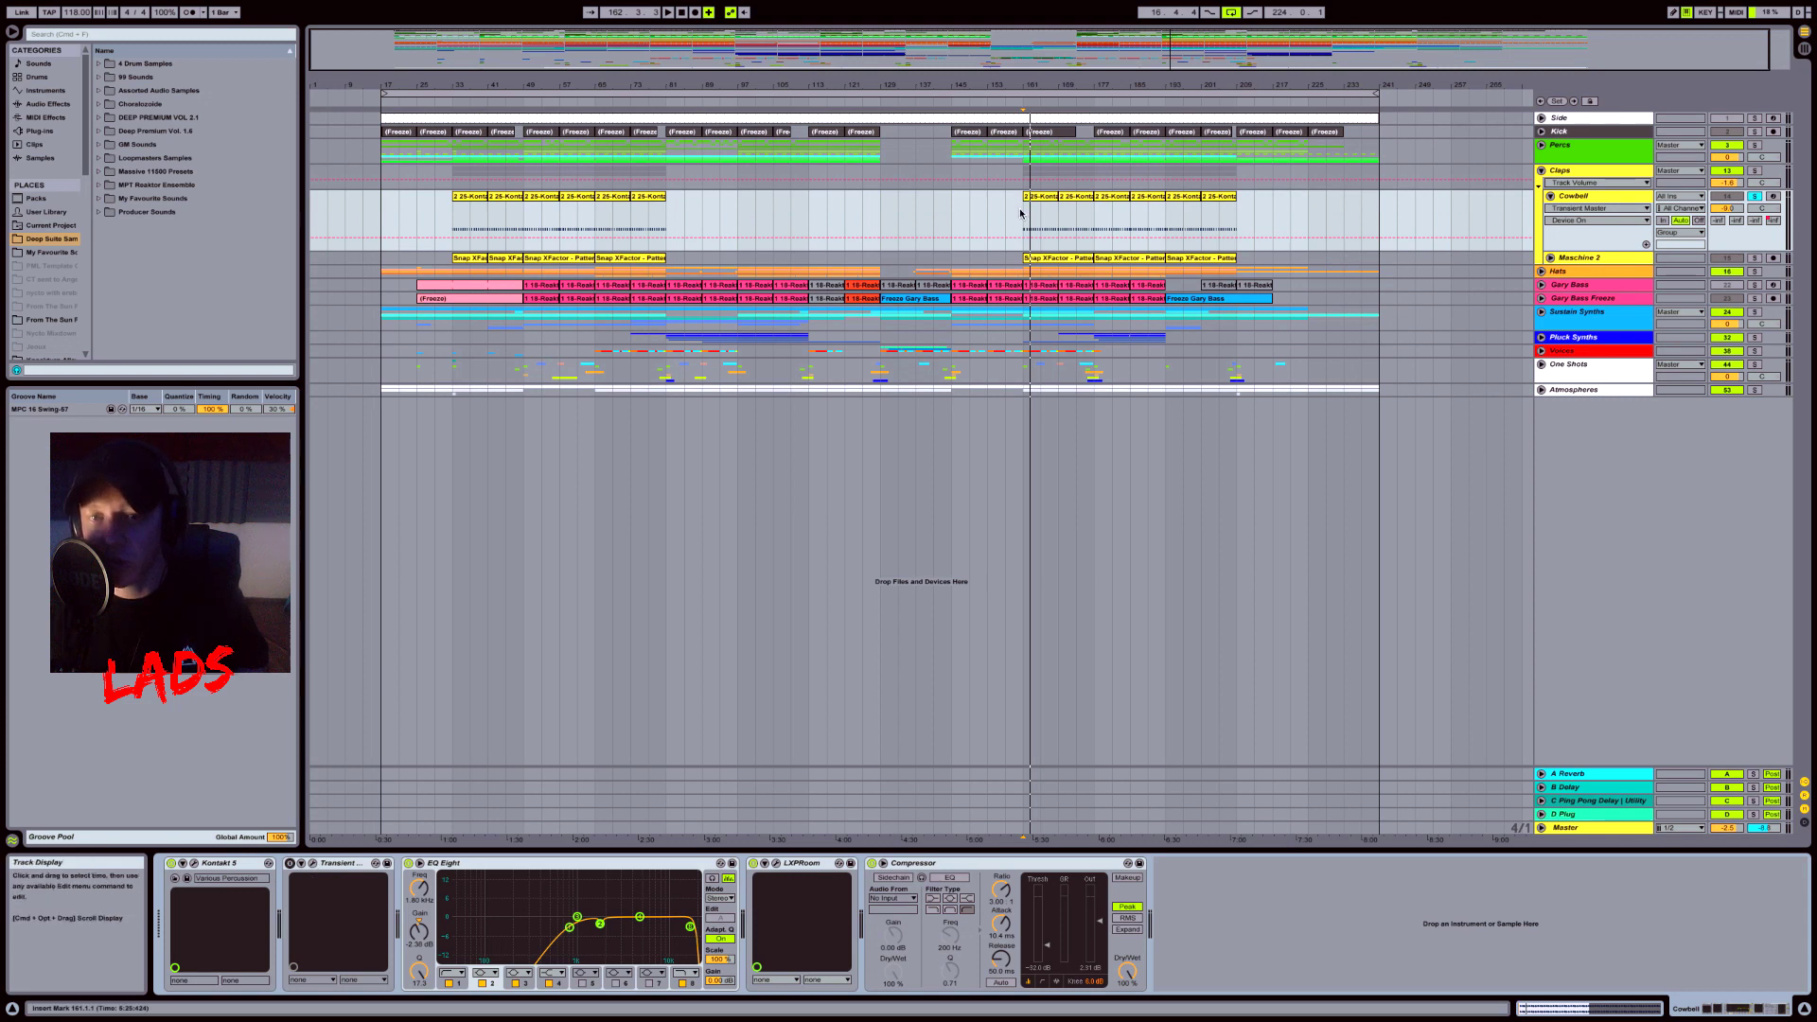
pyautogui.moveTo(1172, 39); pyautogui.dragTo(1176, 36)
pyautogui.press('space')
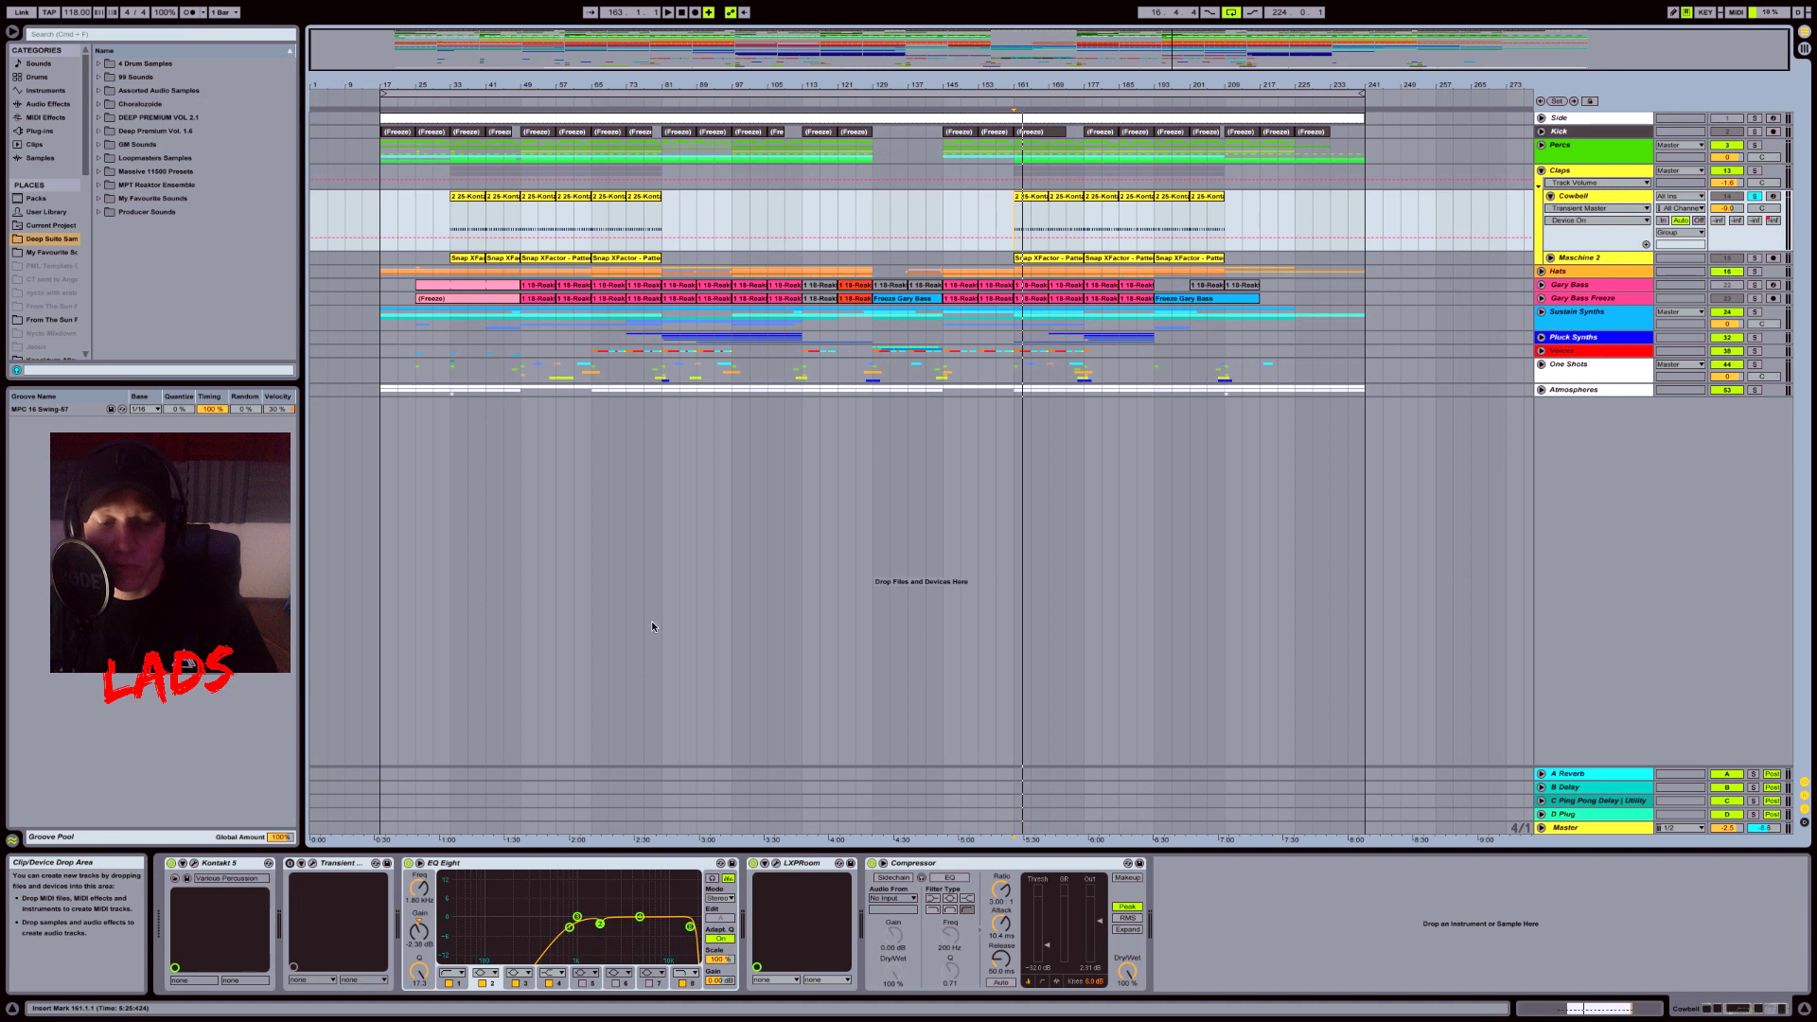
# Step: Re-enable Transient Master, inspect its Attack, Sustain and Gain settings in the plug-in window, and replay the Cowbell from bar 161
pyautogui.click(289, 863)
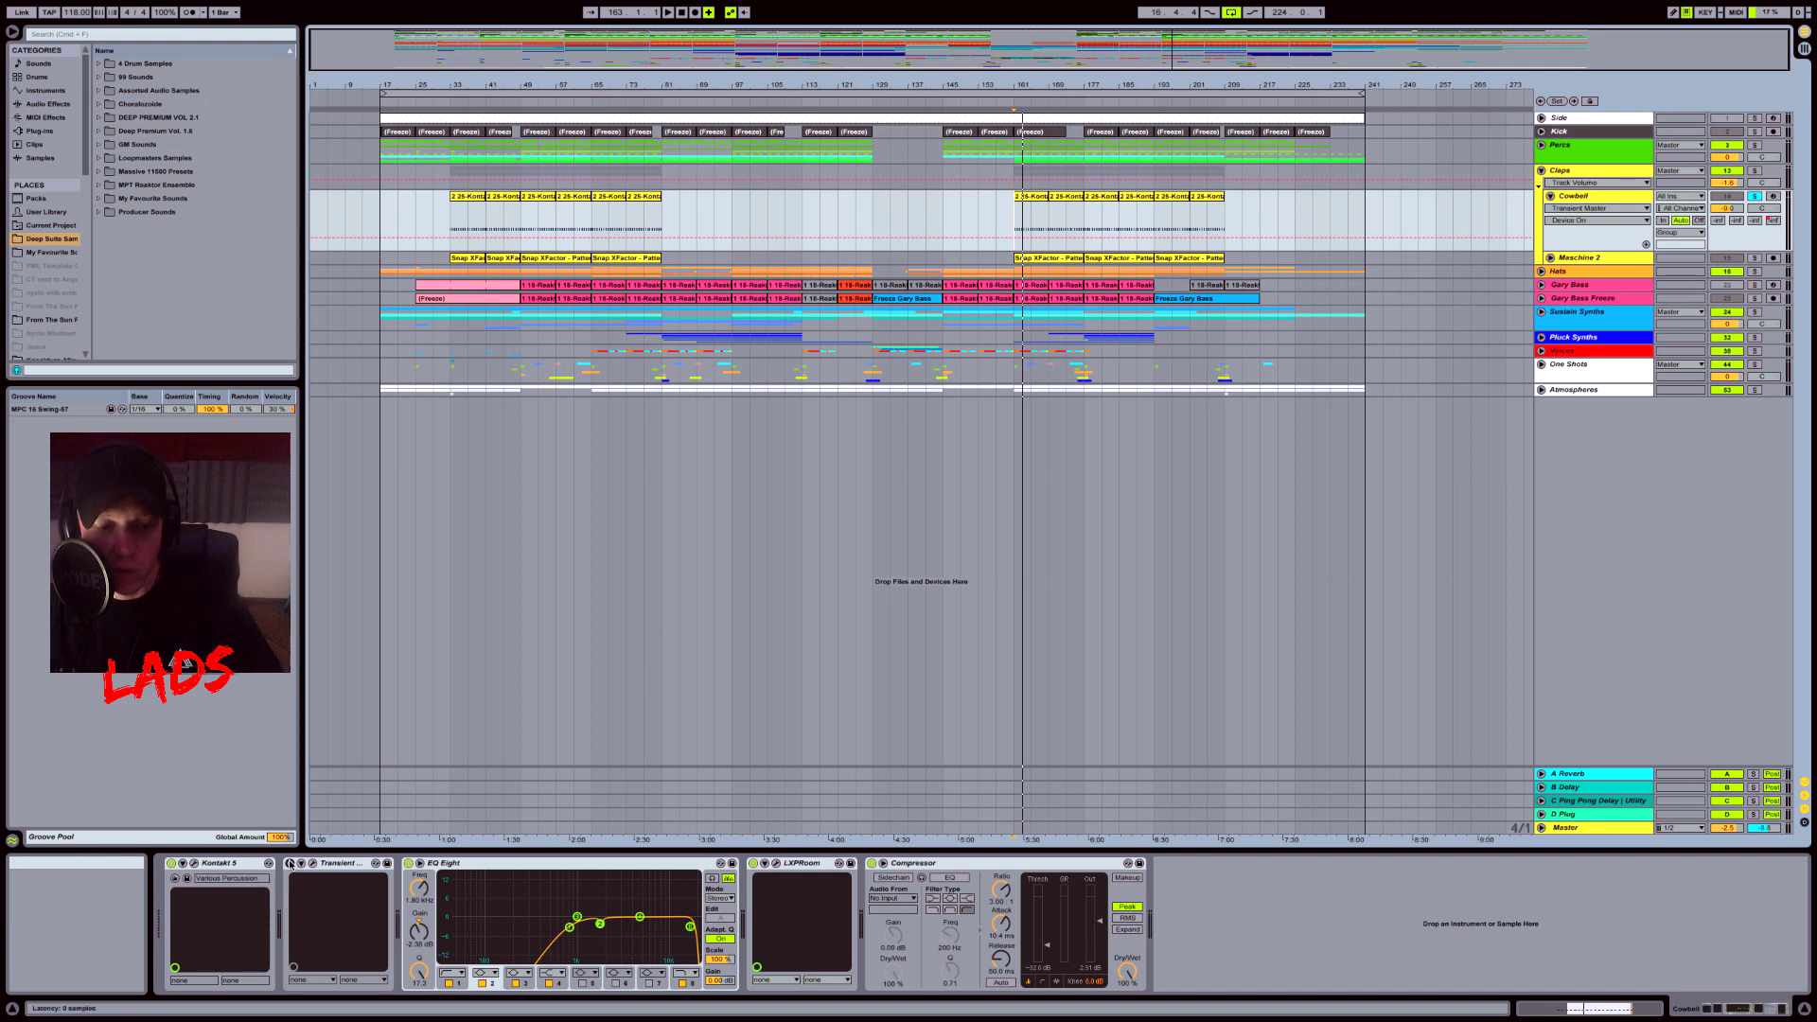
pyautogui.click(303, 864)
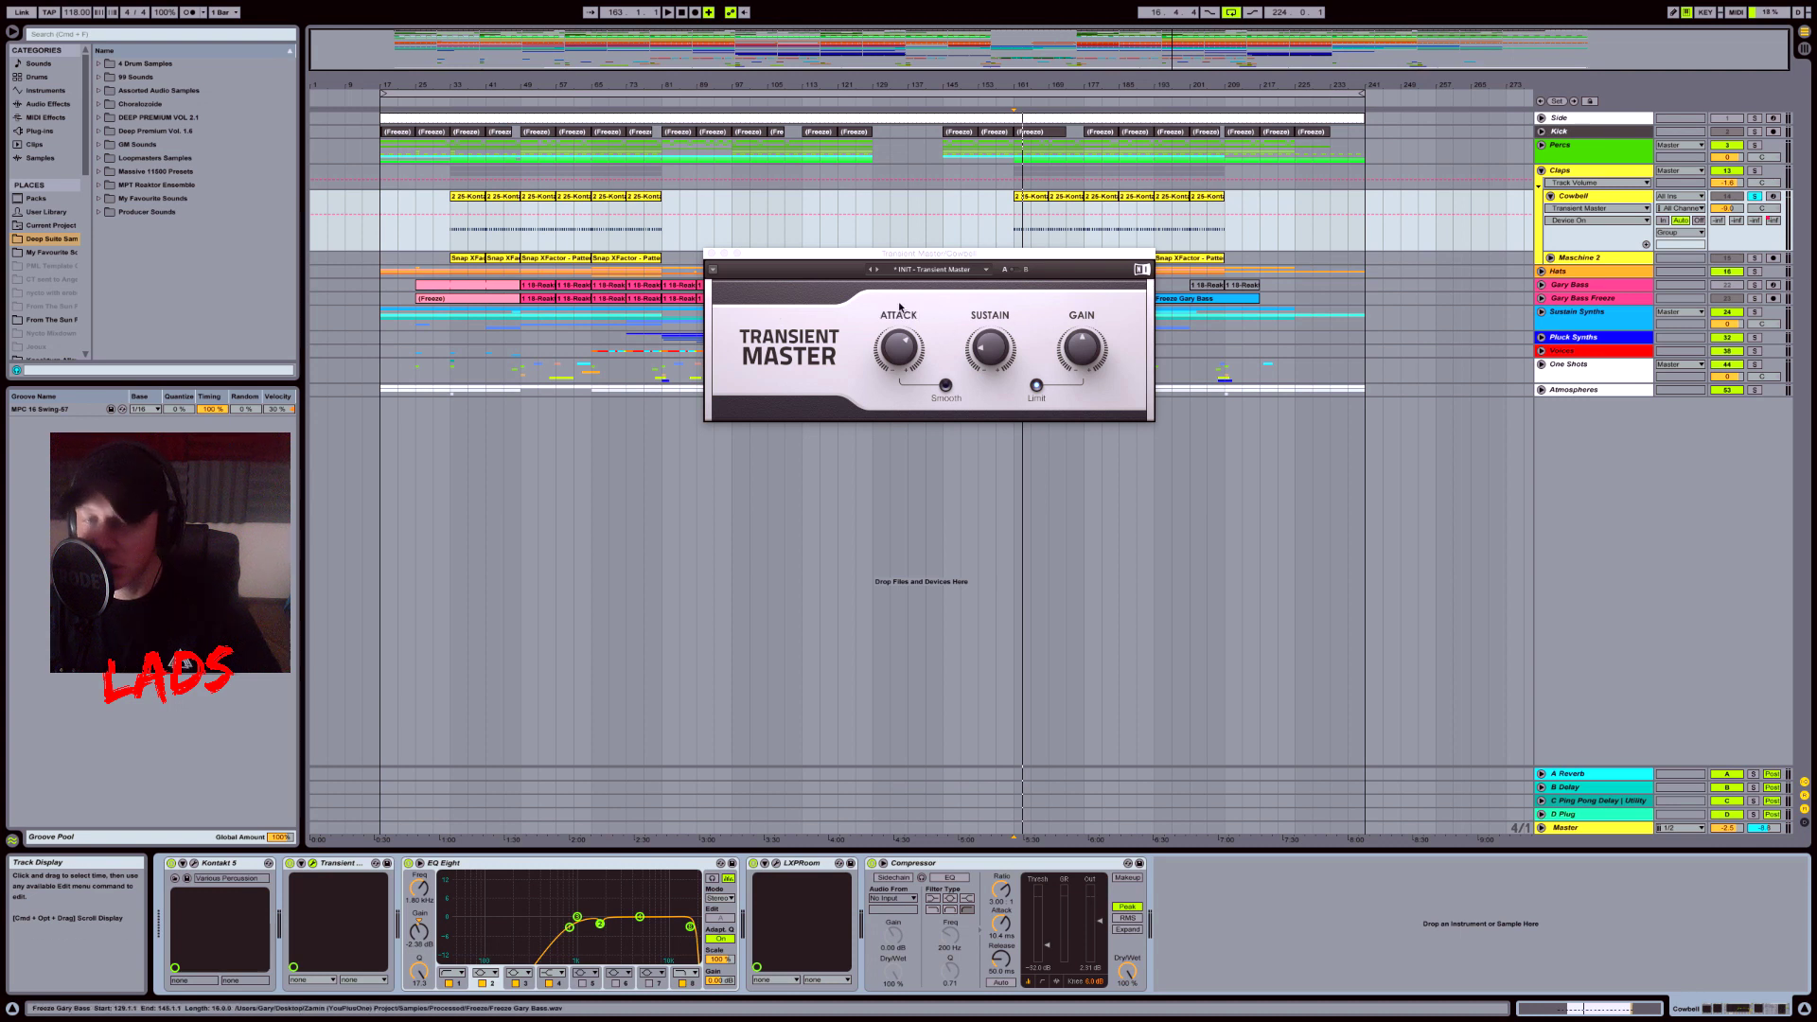
pyautogui.click(711, 255)
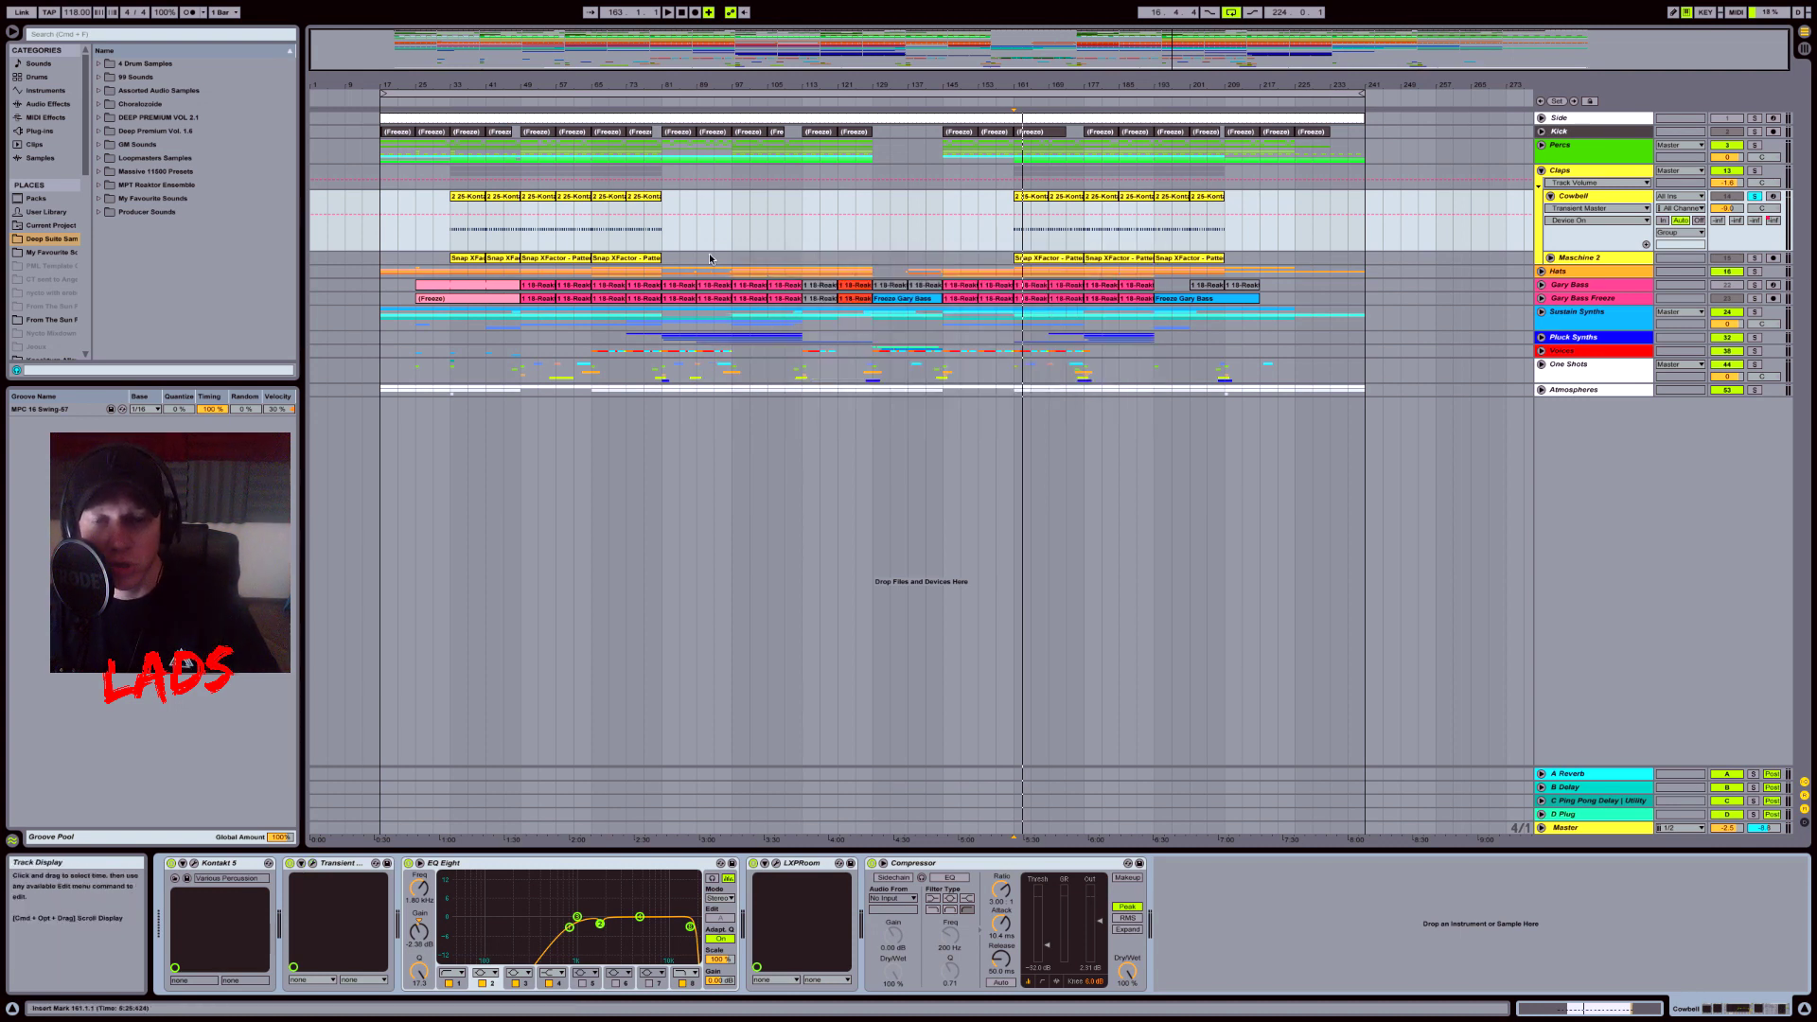
pyautogui.click(1014, 233)
pyautogui.press('space')
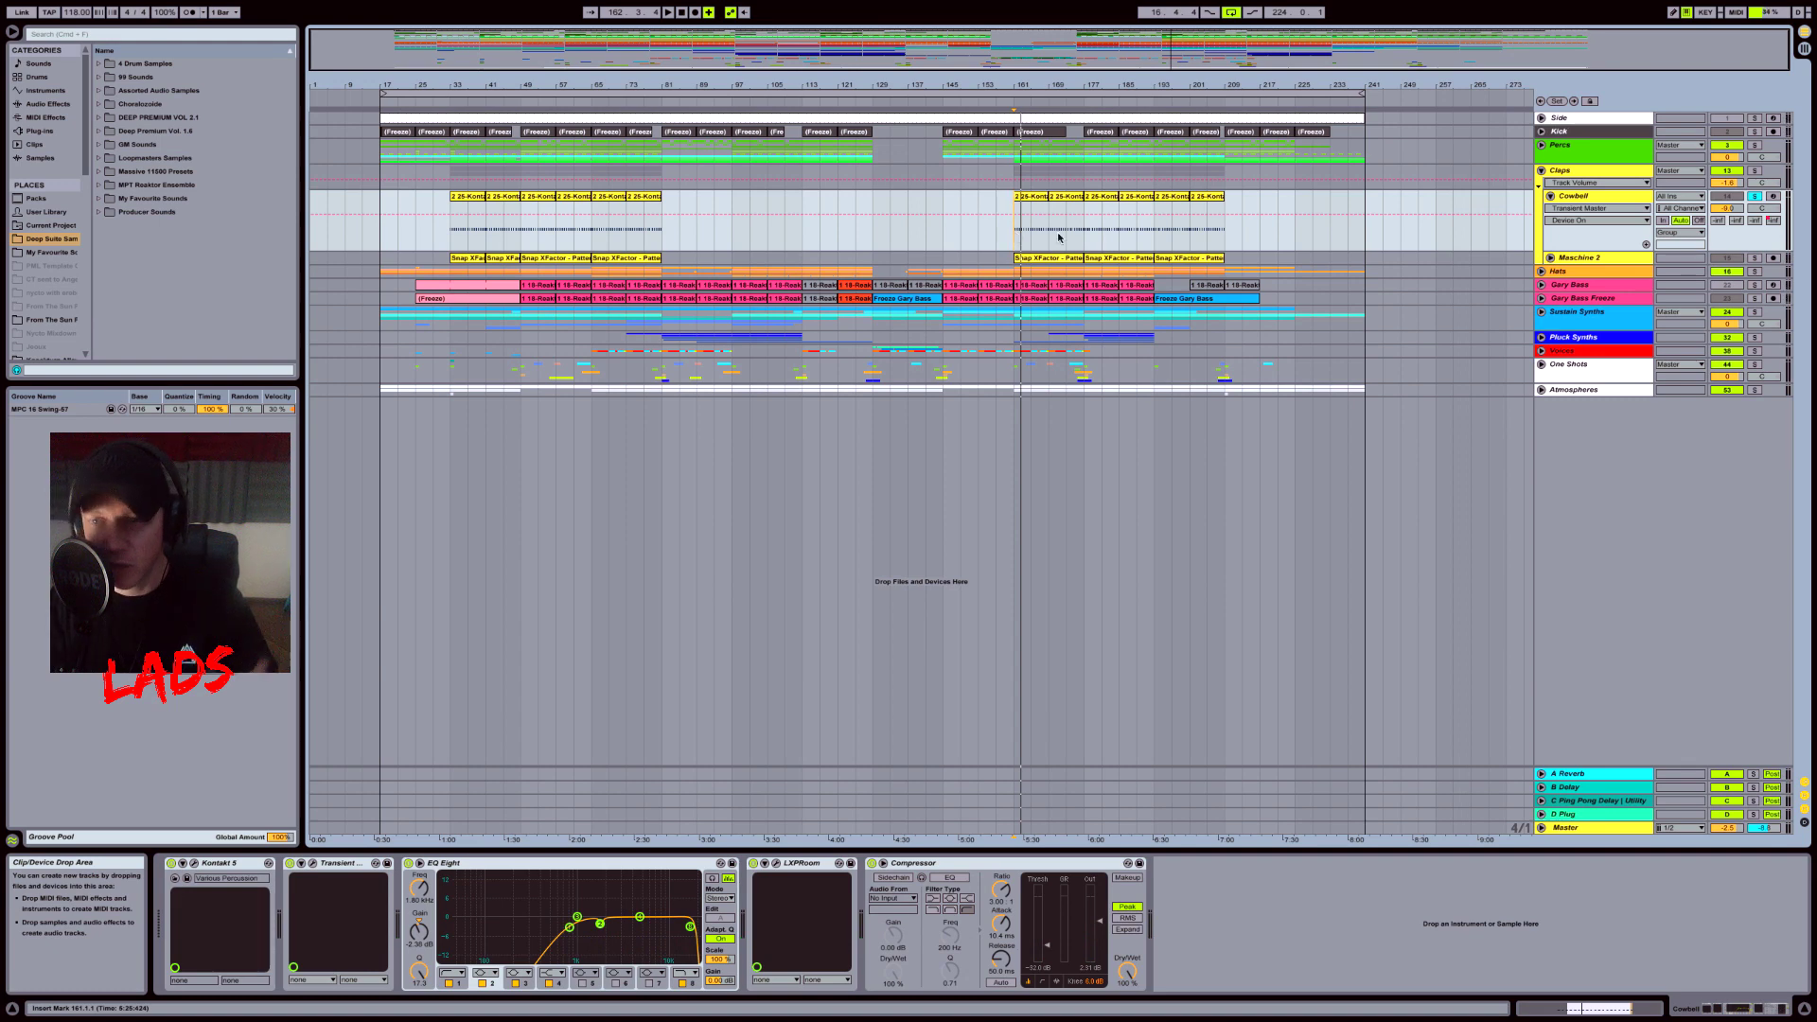
# Step: Switch off the Cowbell solo and fold the Claps group
pyautogui.click(1755, 196)
pyautogui.click(1602, 175)
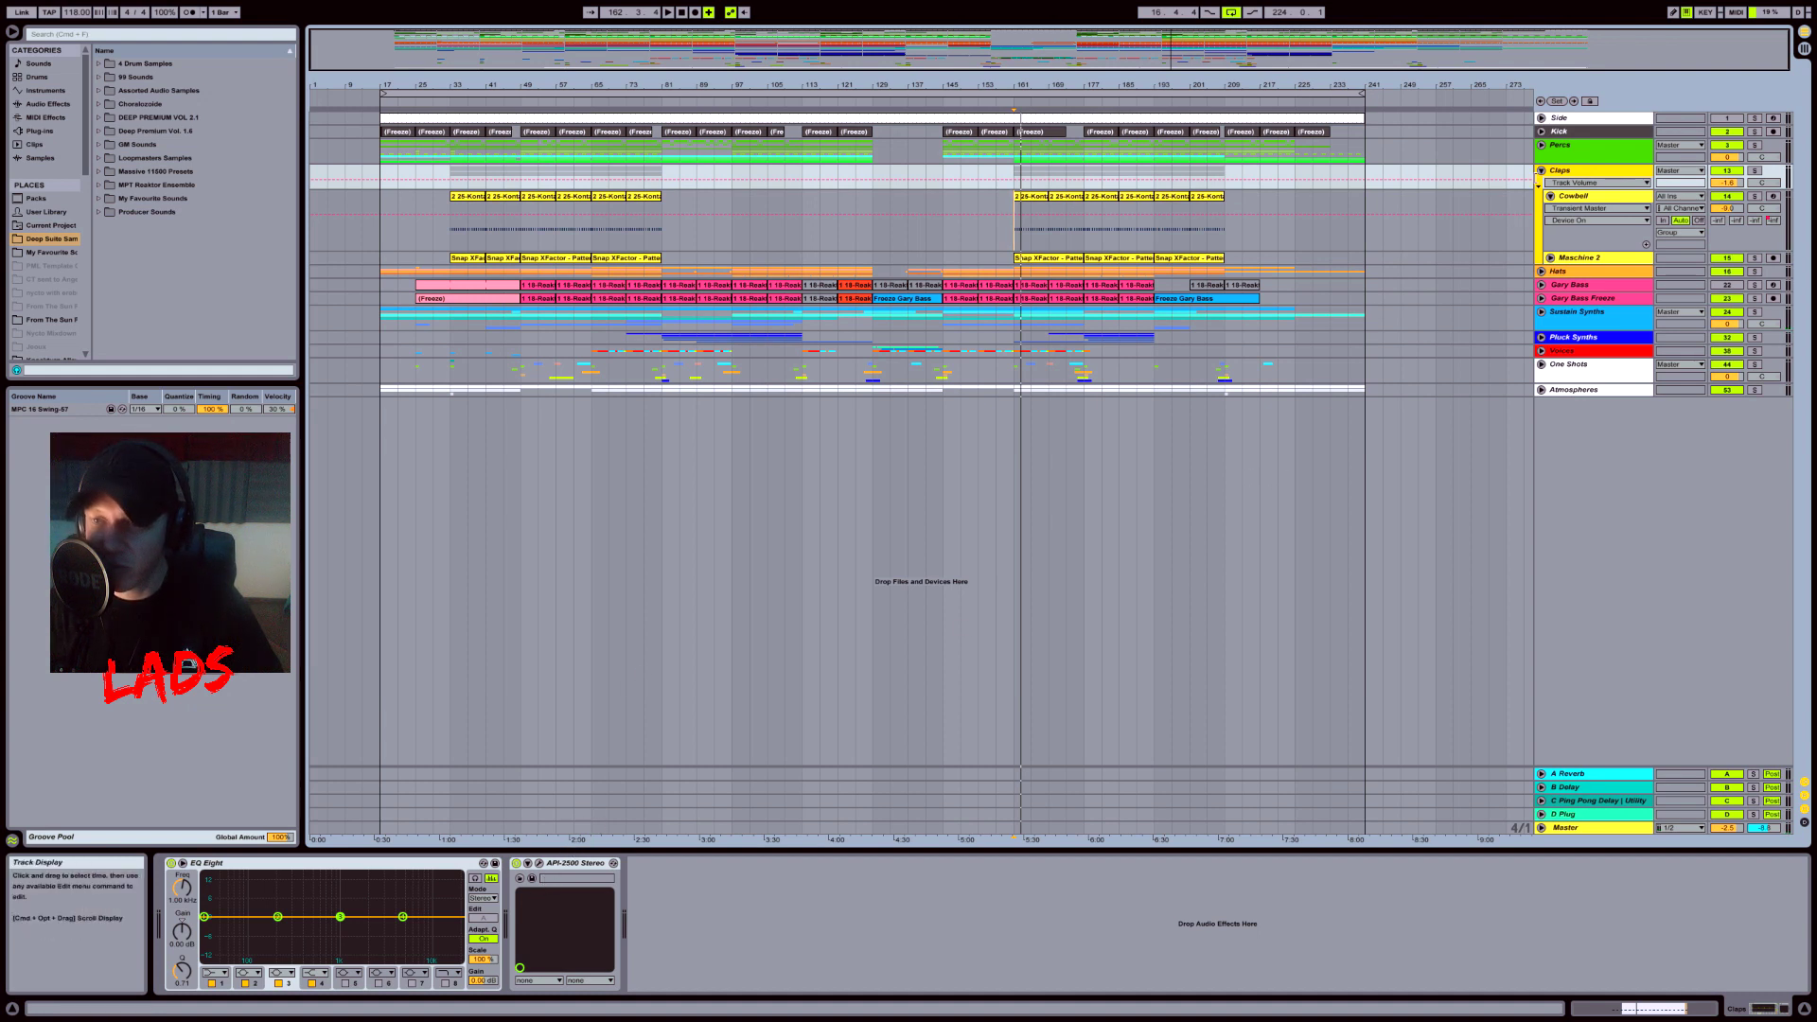
pyautogui.press('Left')
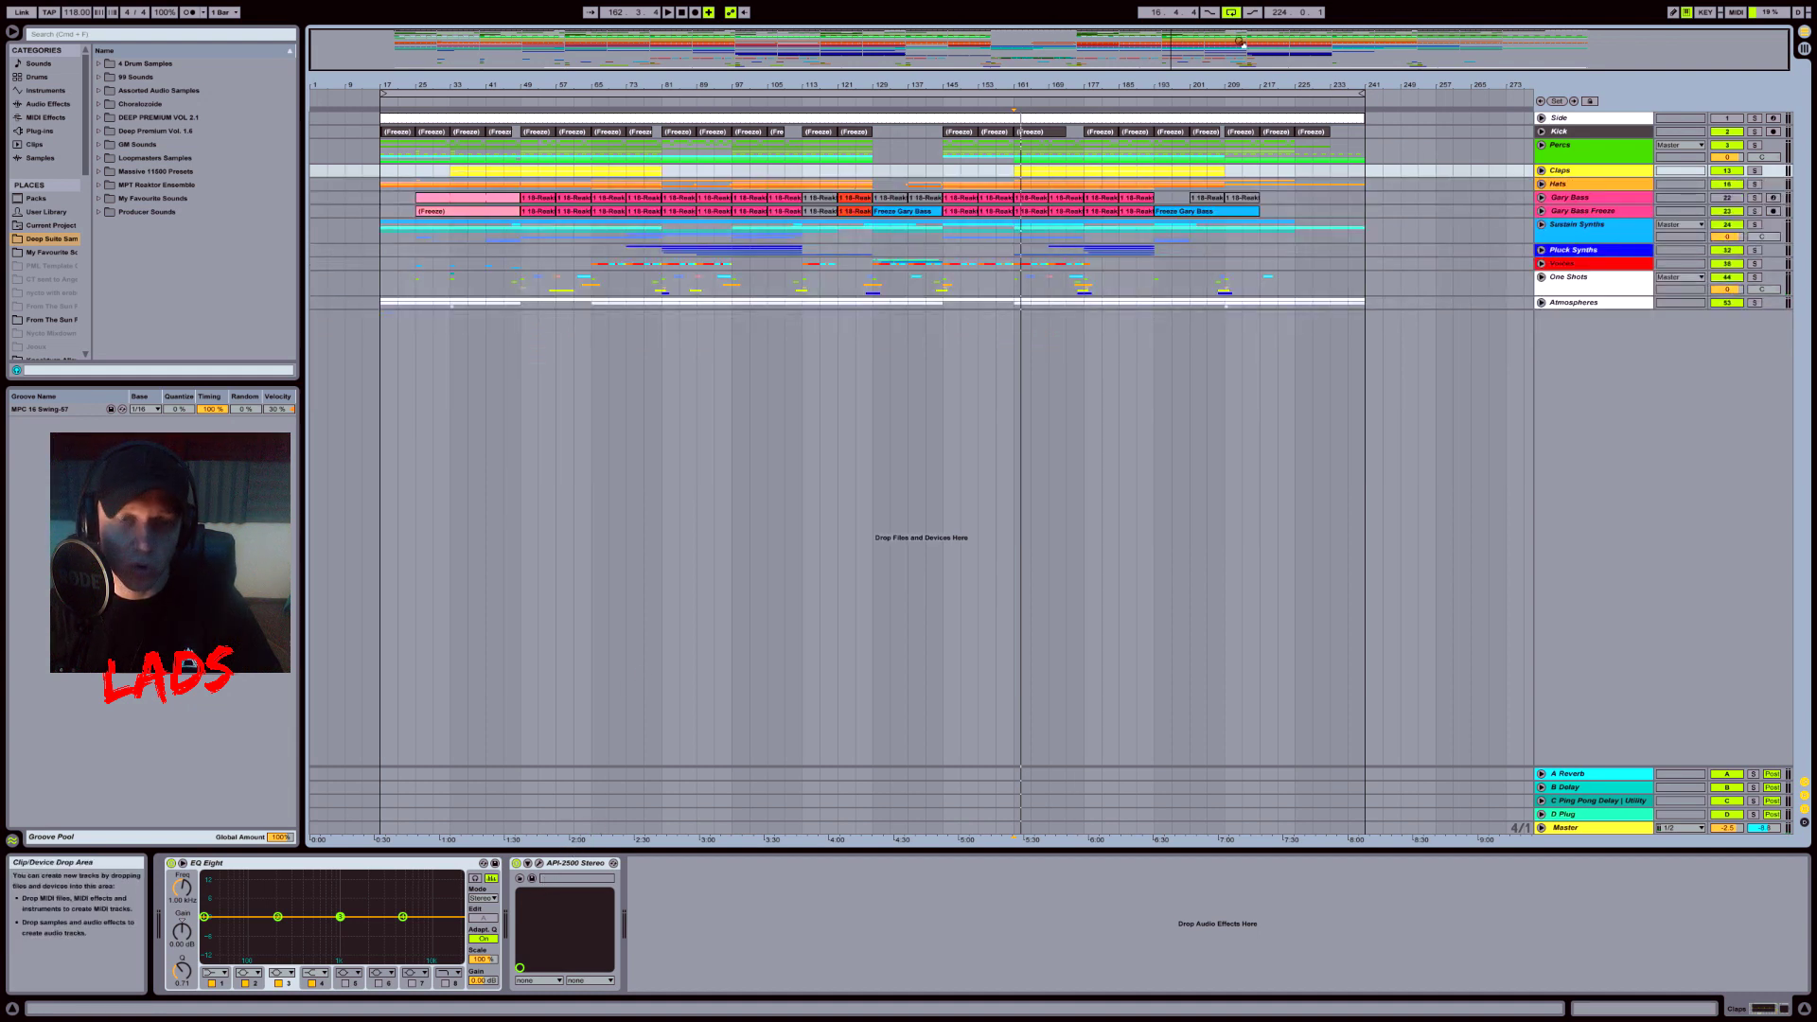
# Step: Solo and unfold the Hats group and play it from the Ride clip at bar 161
pyautogui.click(1575, 185)
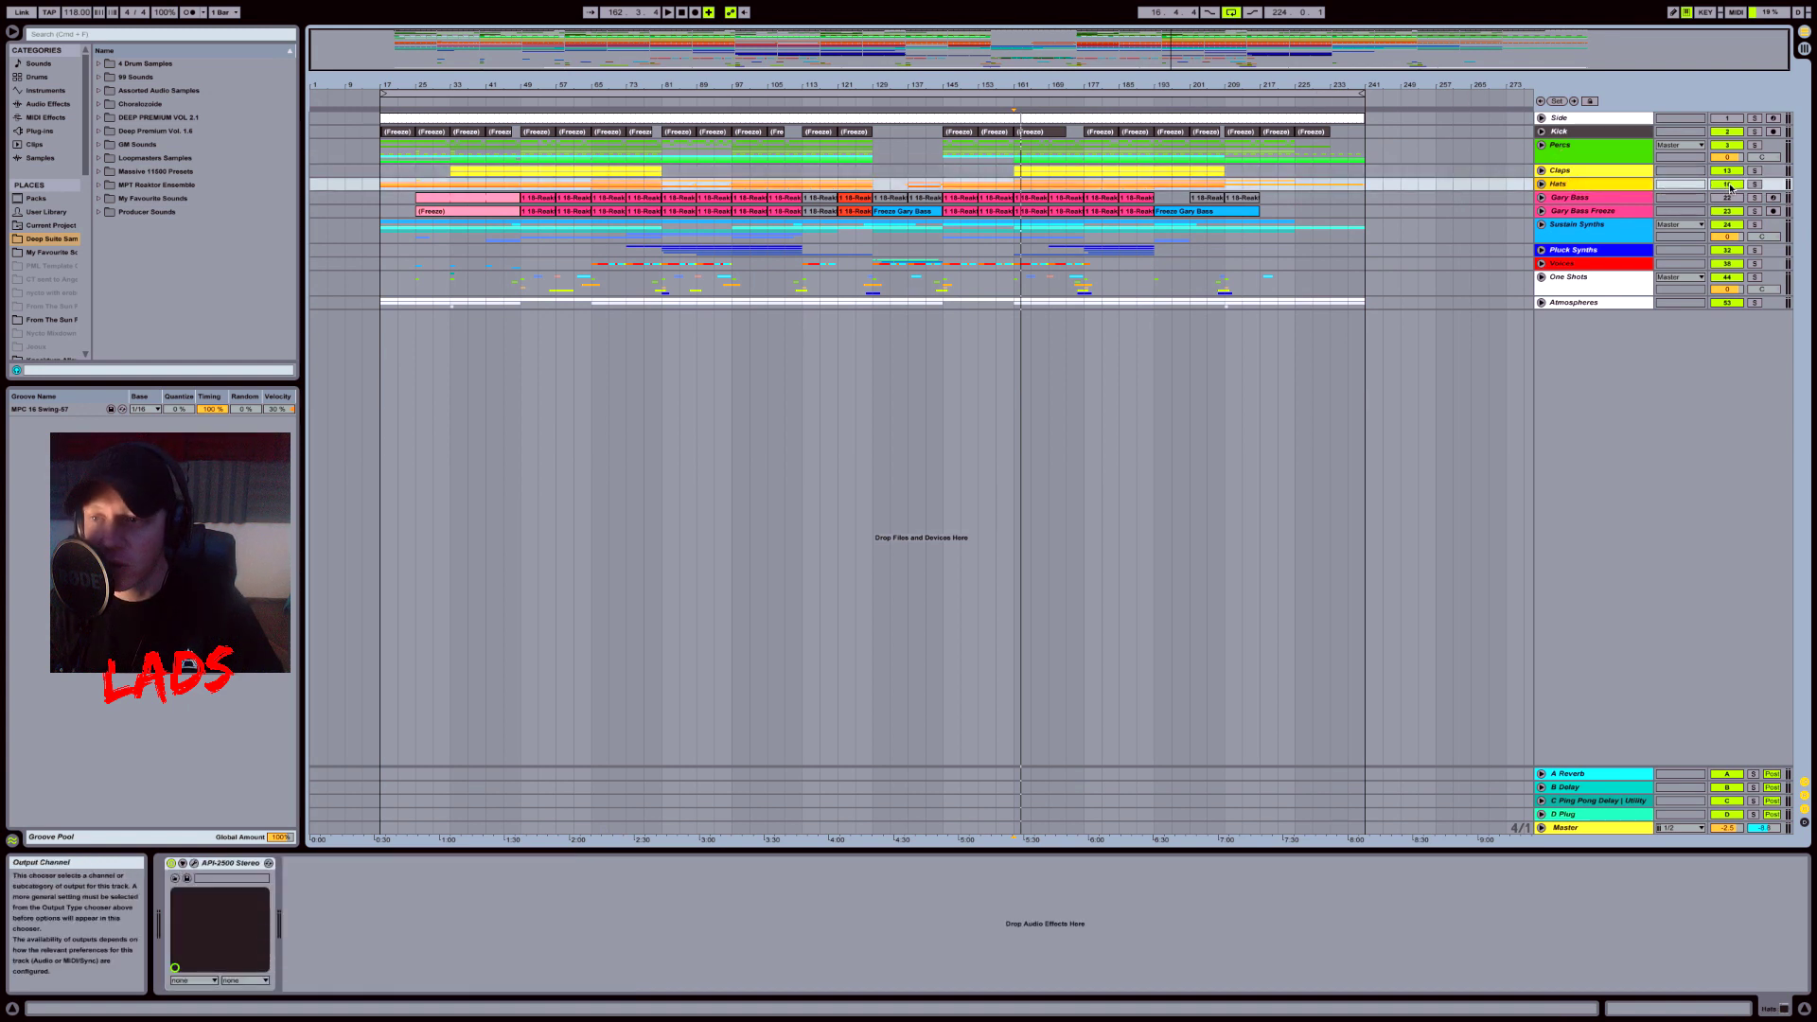
pyautogui.click(1755, 183)
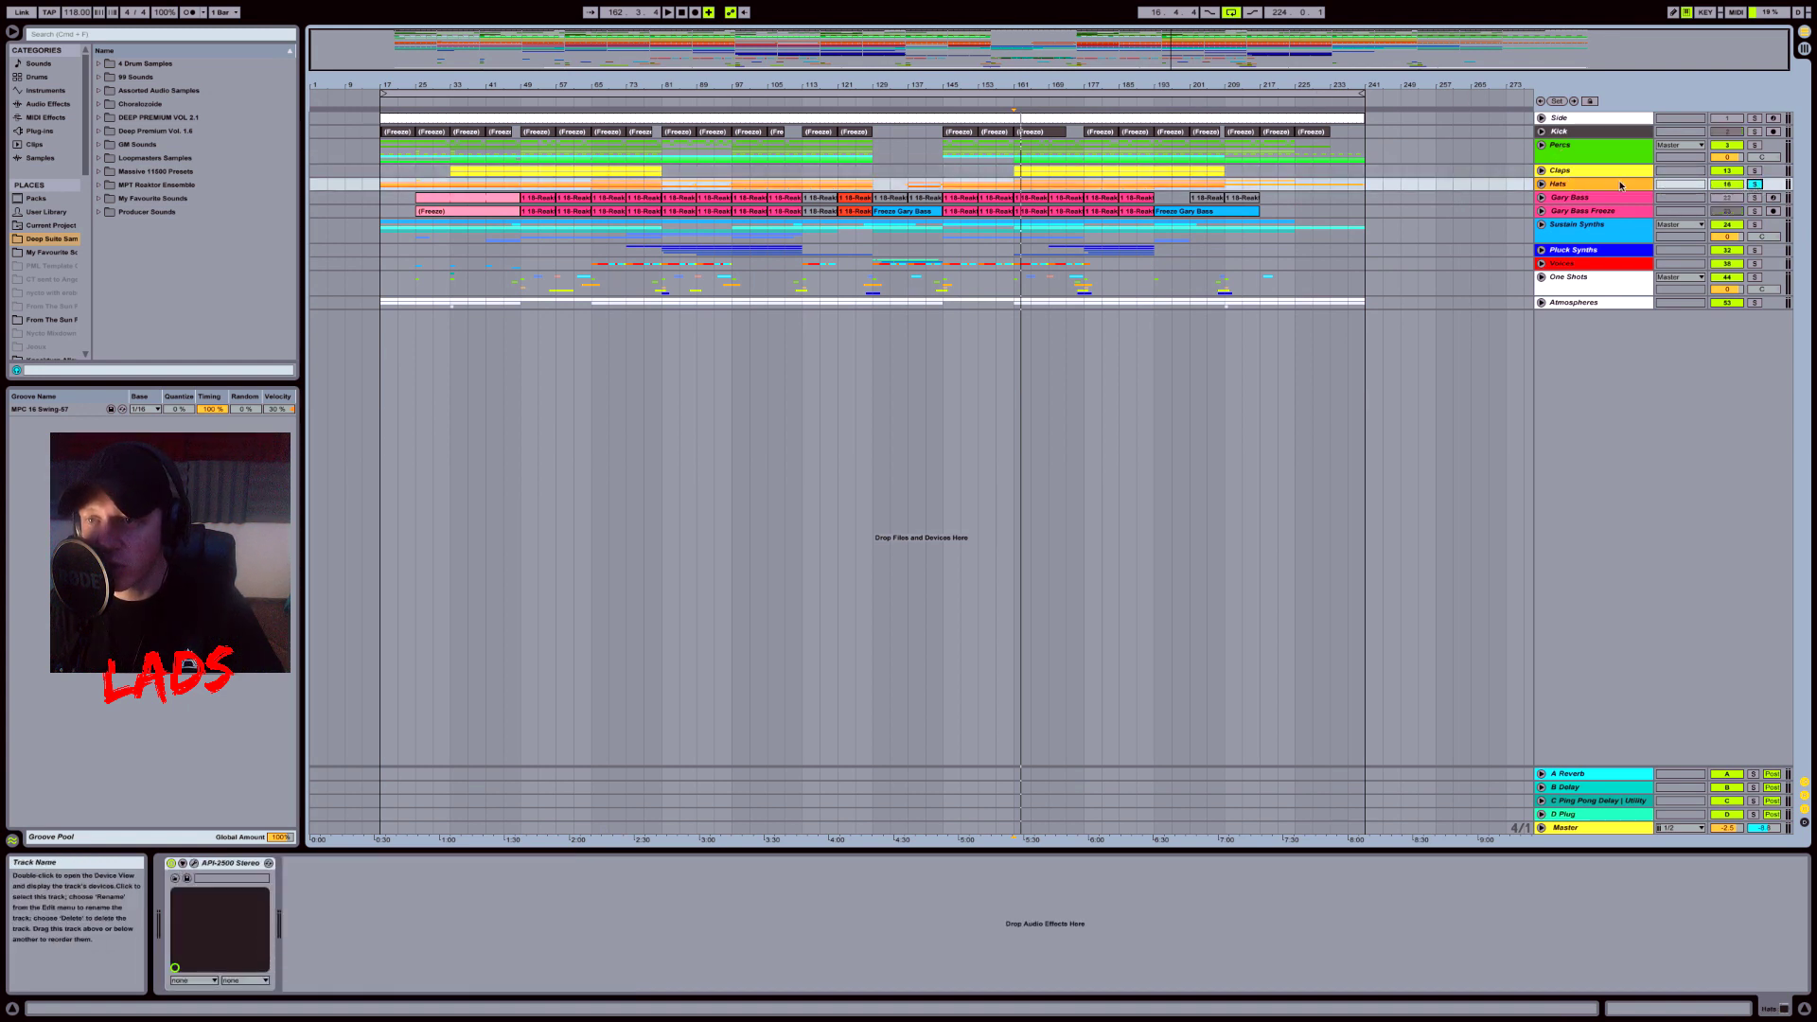
pyautogui.click(1542, 185)
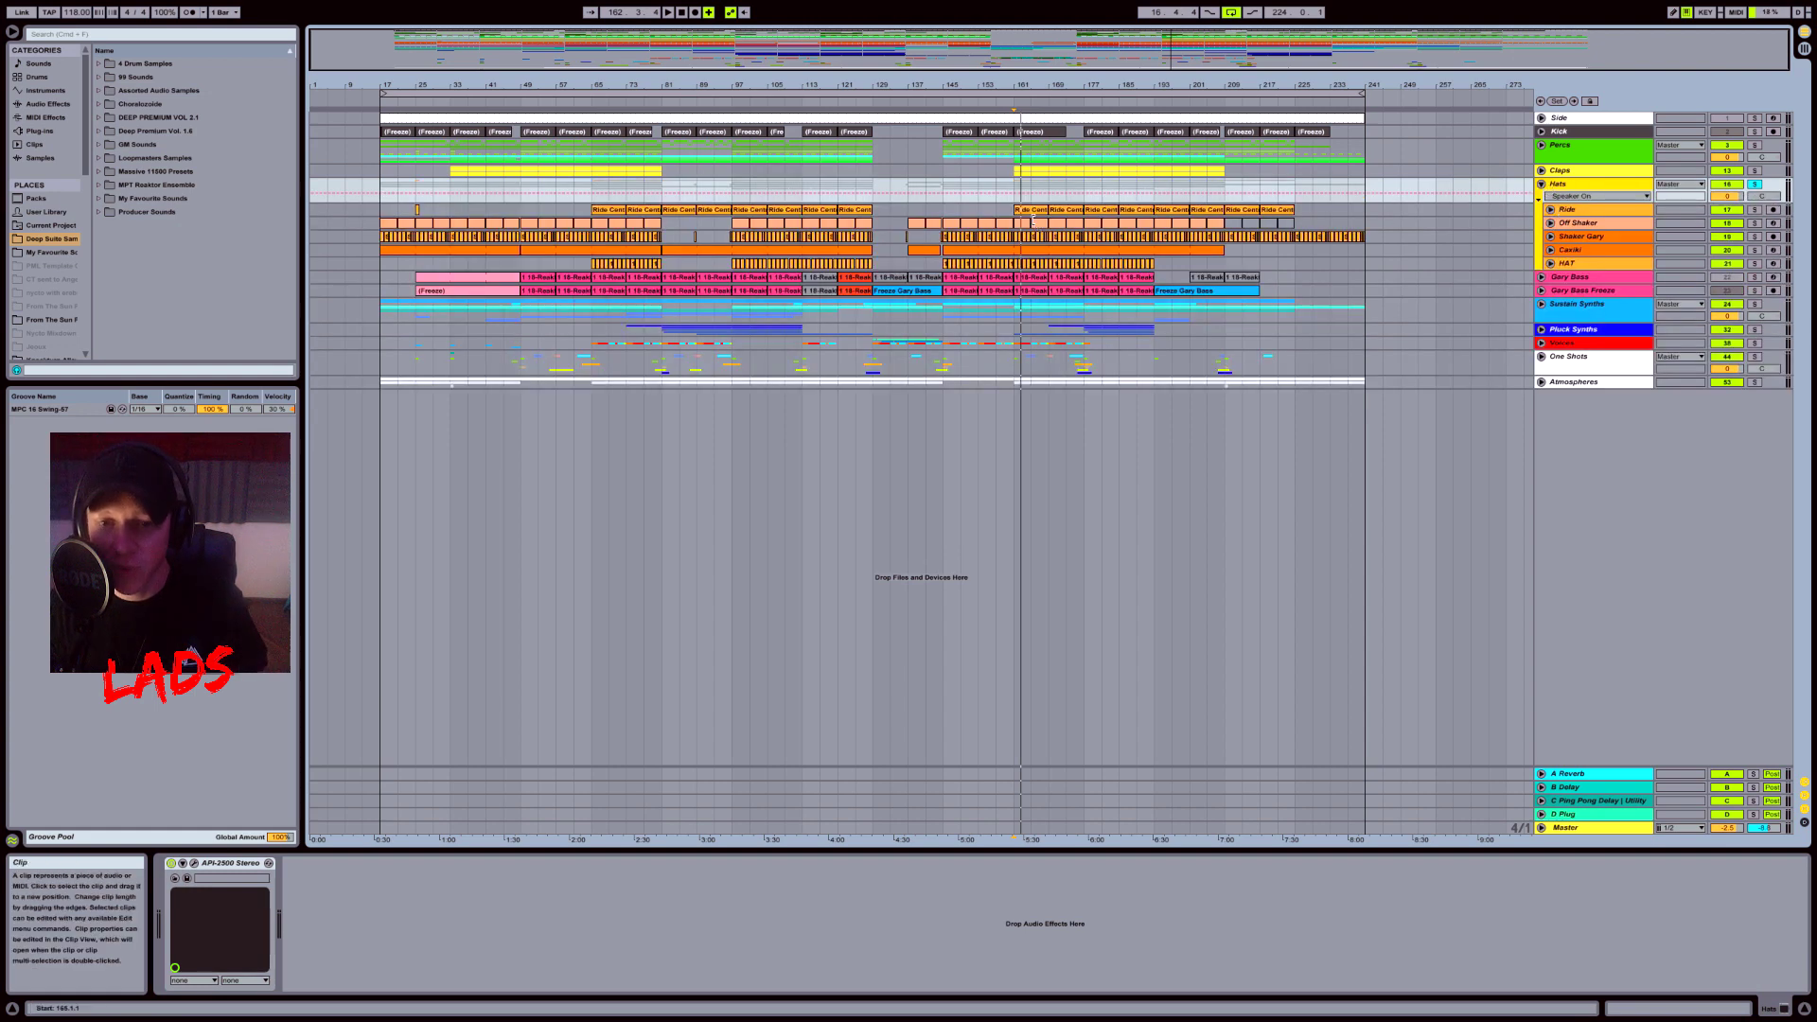
pyautogui.click(1016, 210)
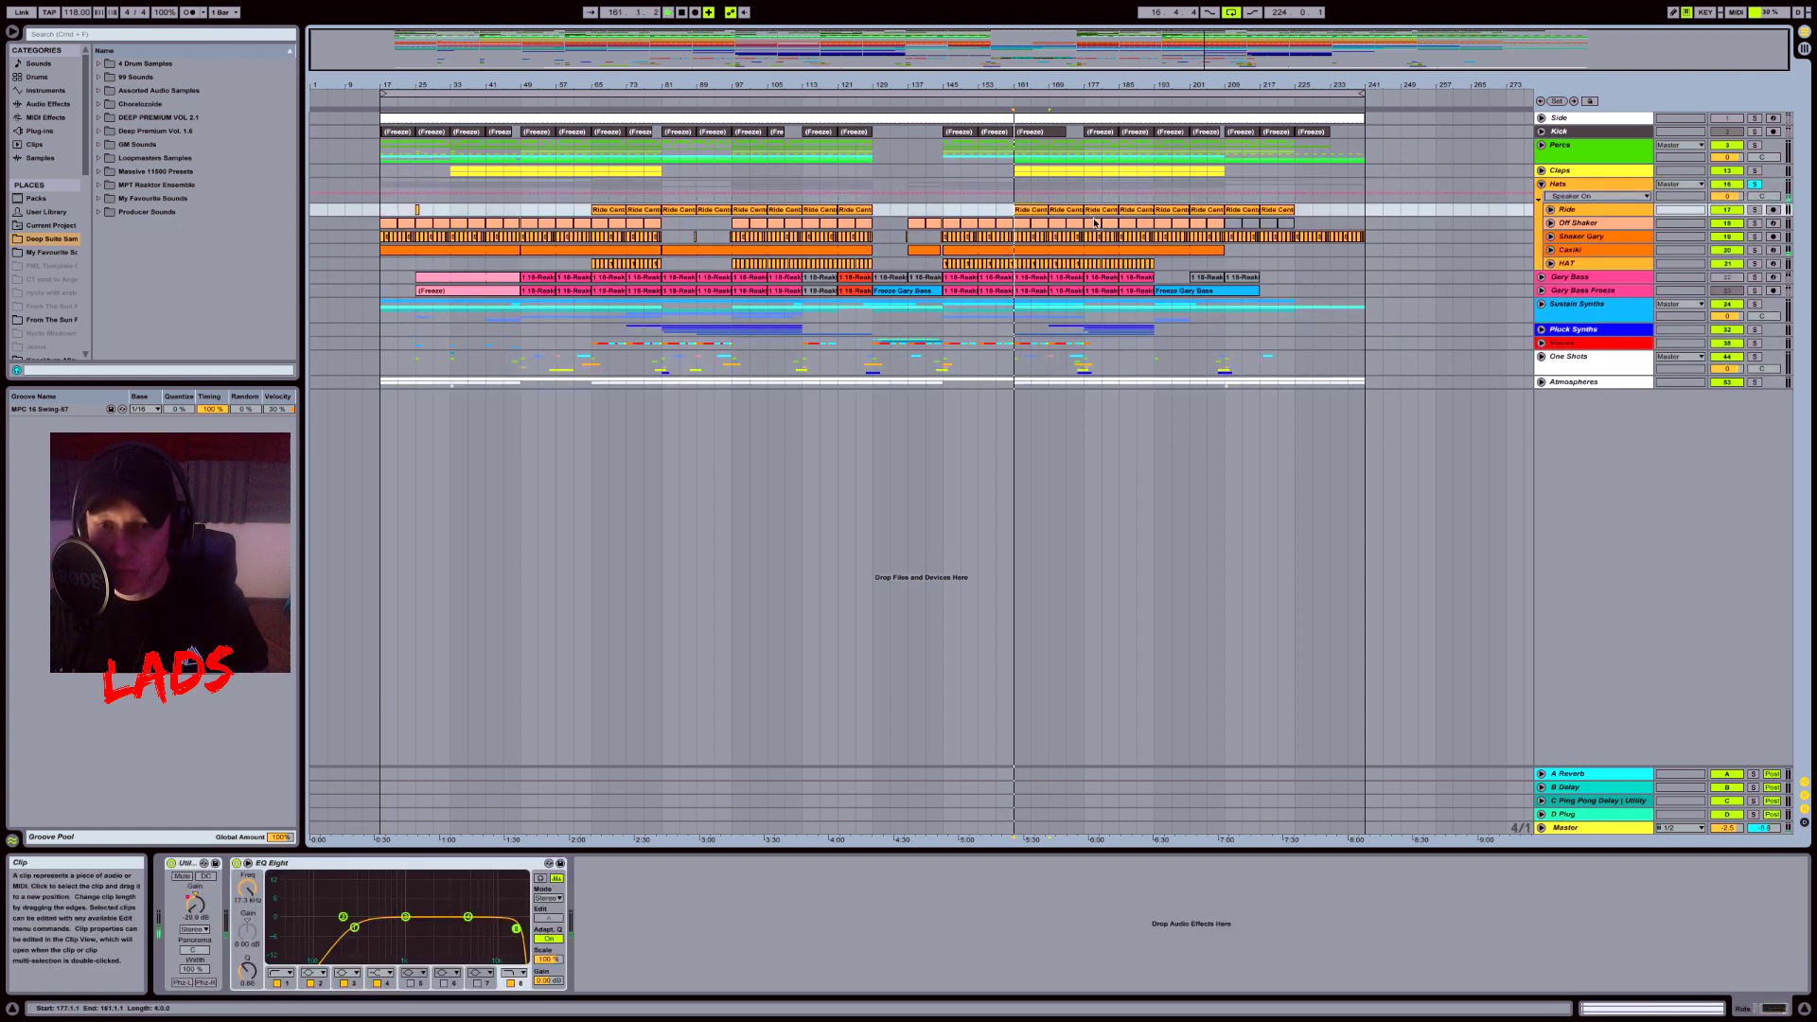
# Step: Unfold all tracks in the Hats group, then fold Shaker Gary and the track directly below it
pyautogui.keyDown('alt'); pyautogui.click(1550, 212); pyautogui.keyUp('alt')
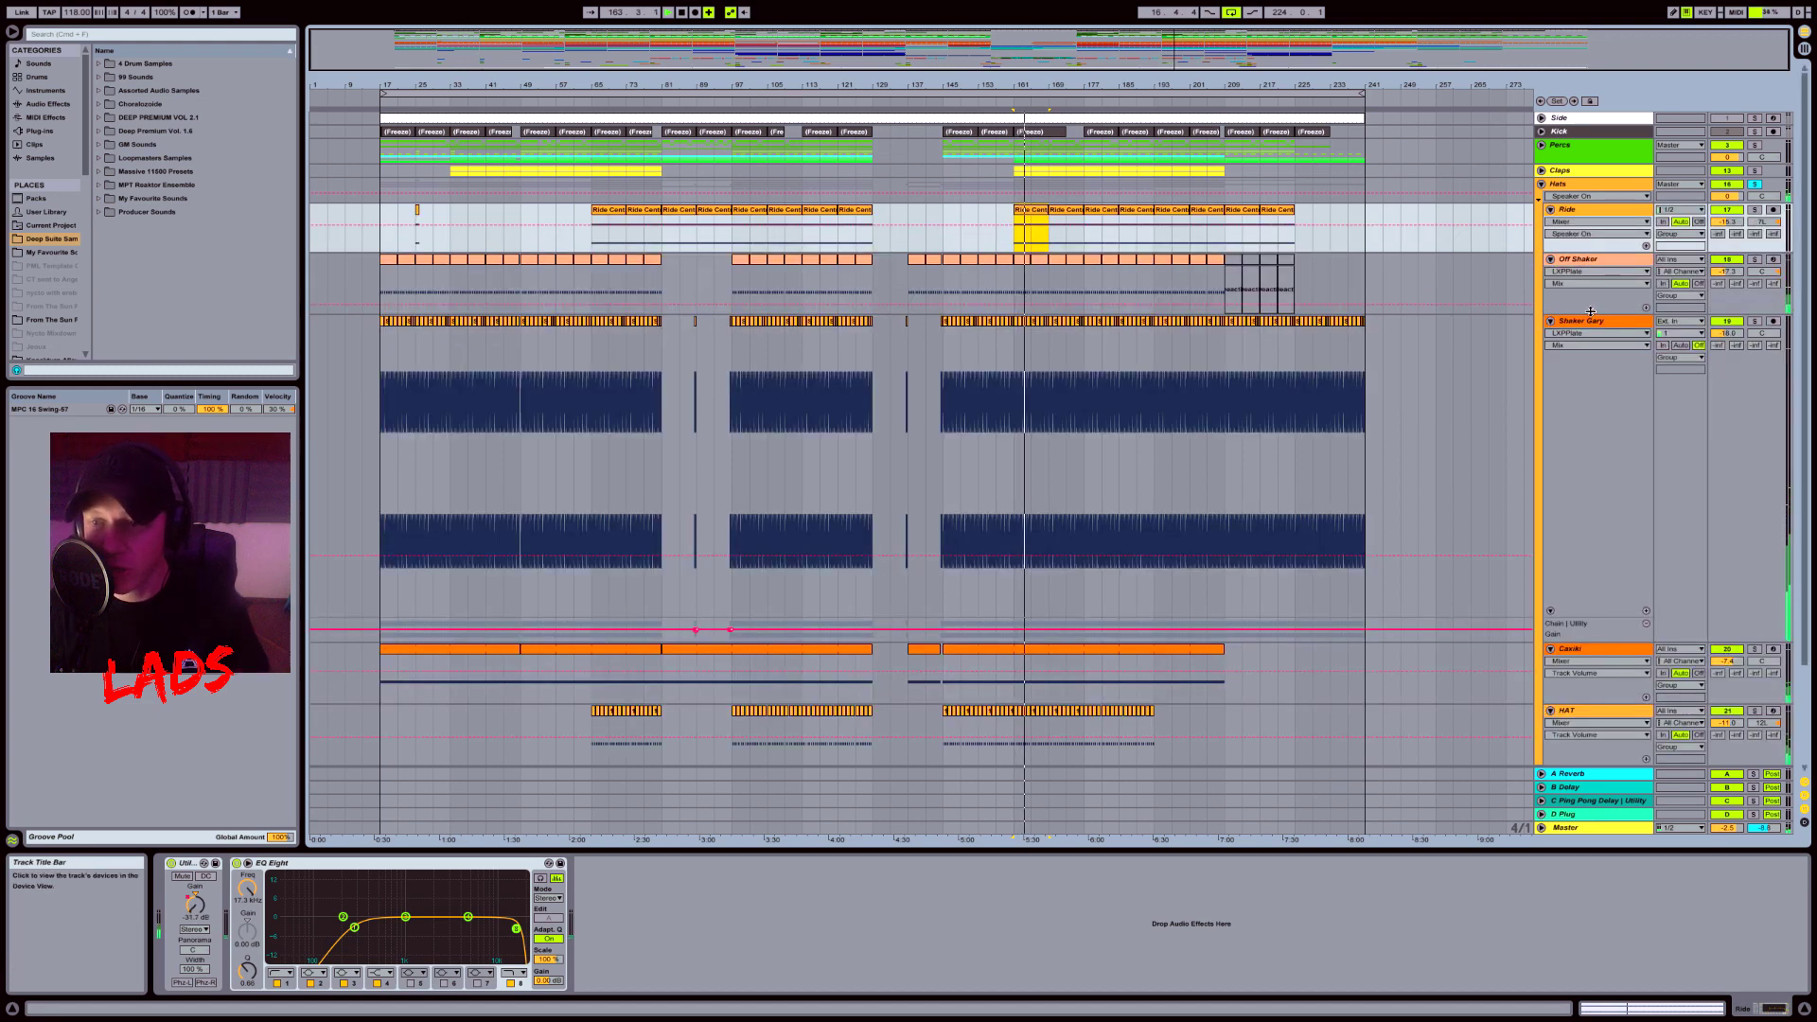
pyautogui.scroll(-5, 1571, 284)
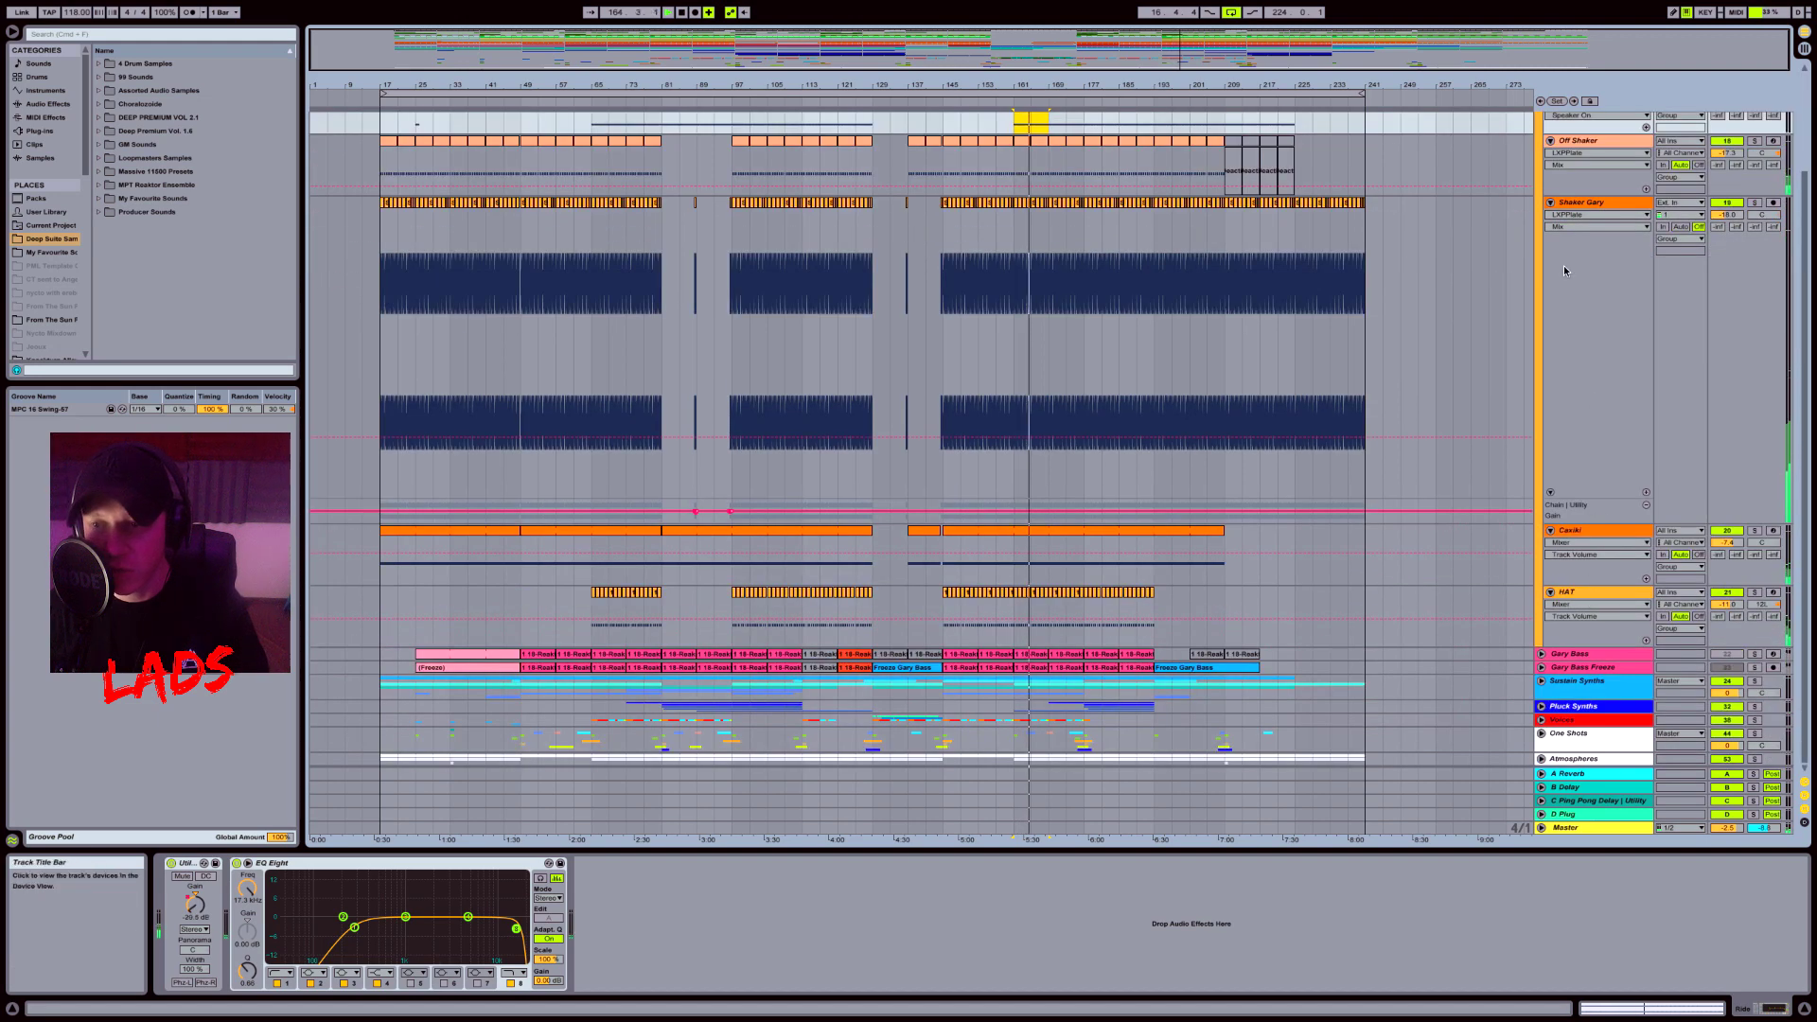
pyautogui.click(1550, 202)
pyautogui.click(1550, 334)
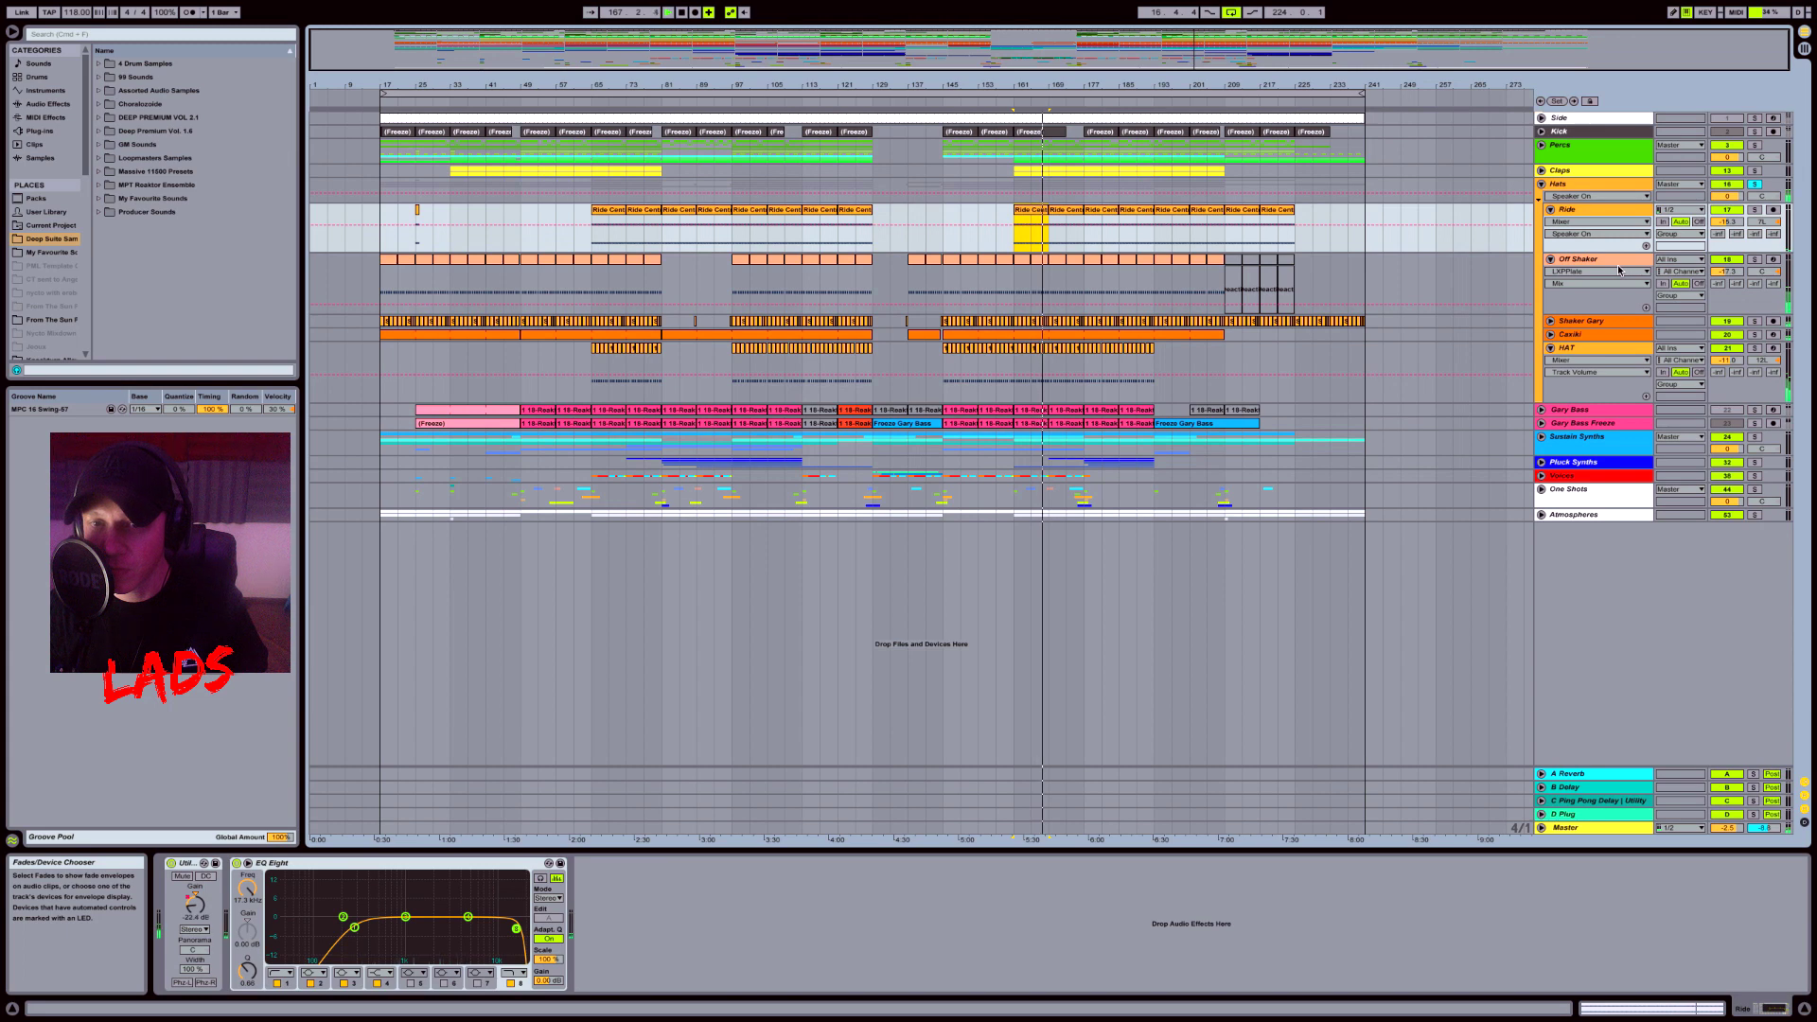
# Step: Solo the Off Shaker and HAT tracks, play them from bar 177 and add other Hats tracks to the solo
pyautogui.click(1754, 258)
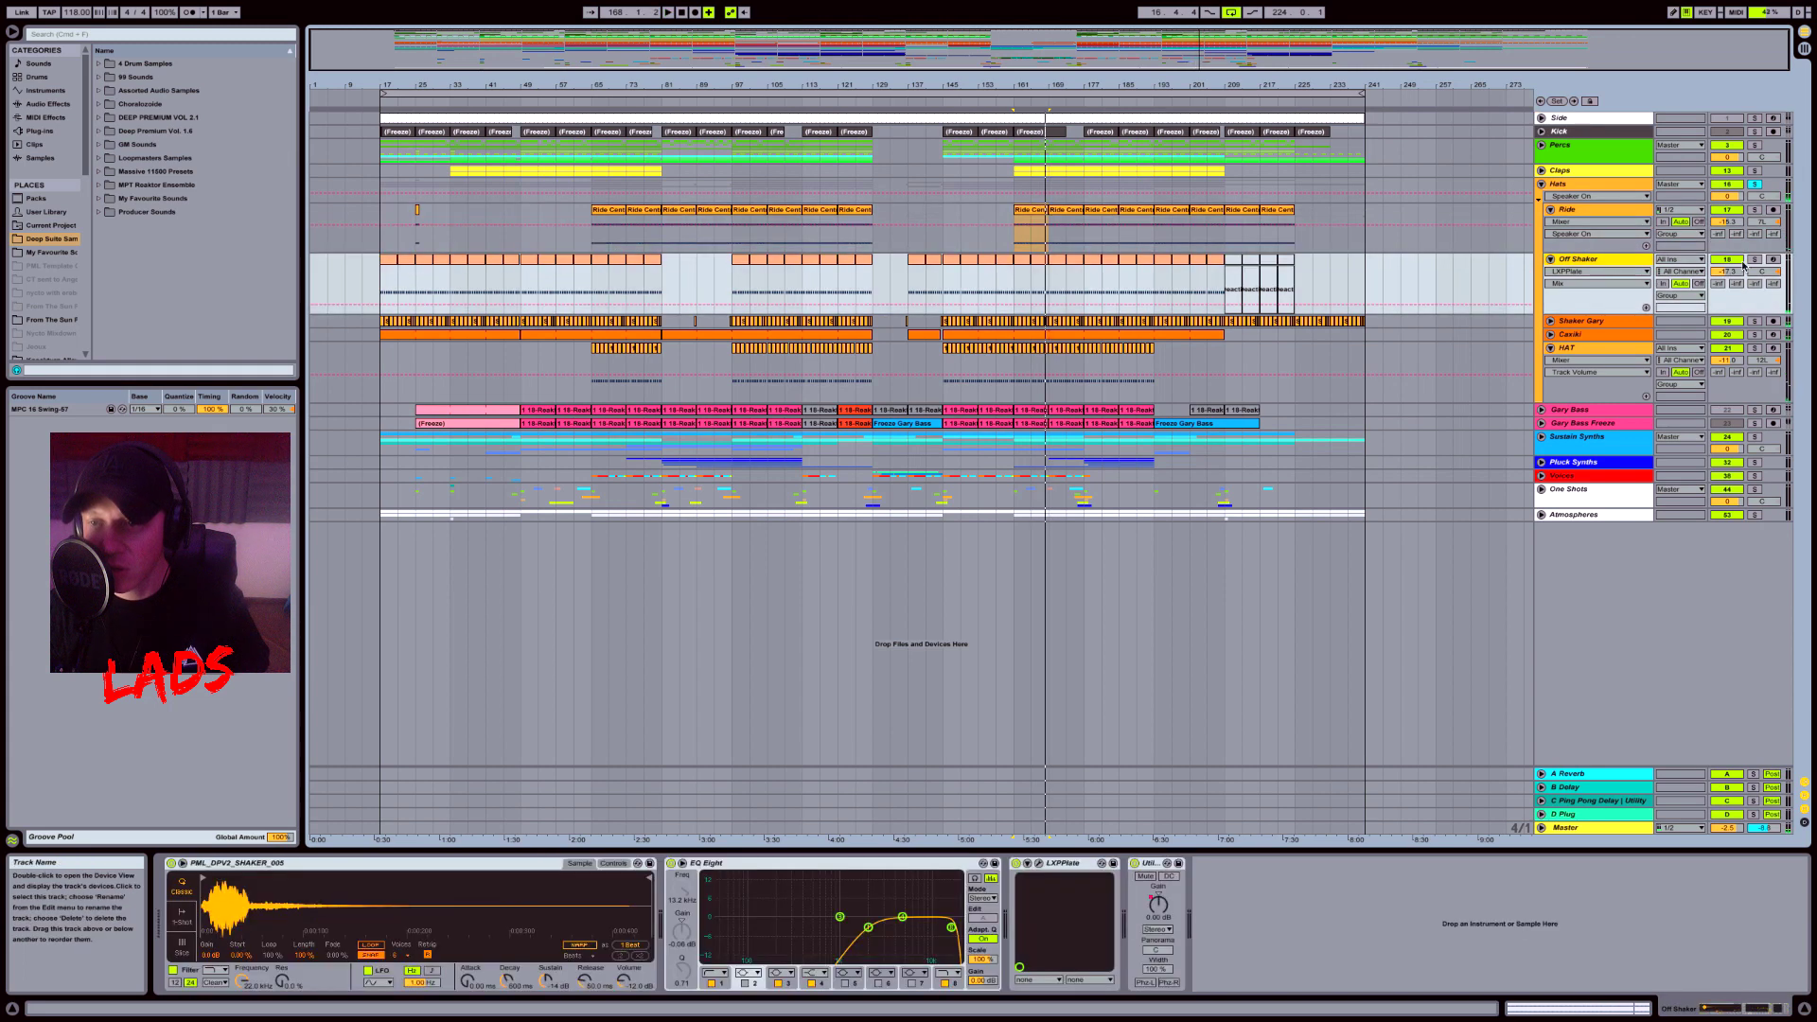
pyautogui.click(1754, 348)
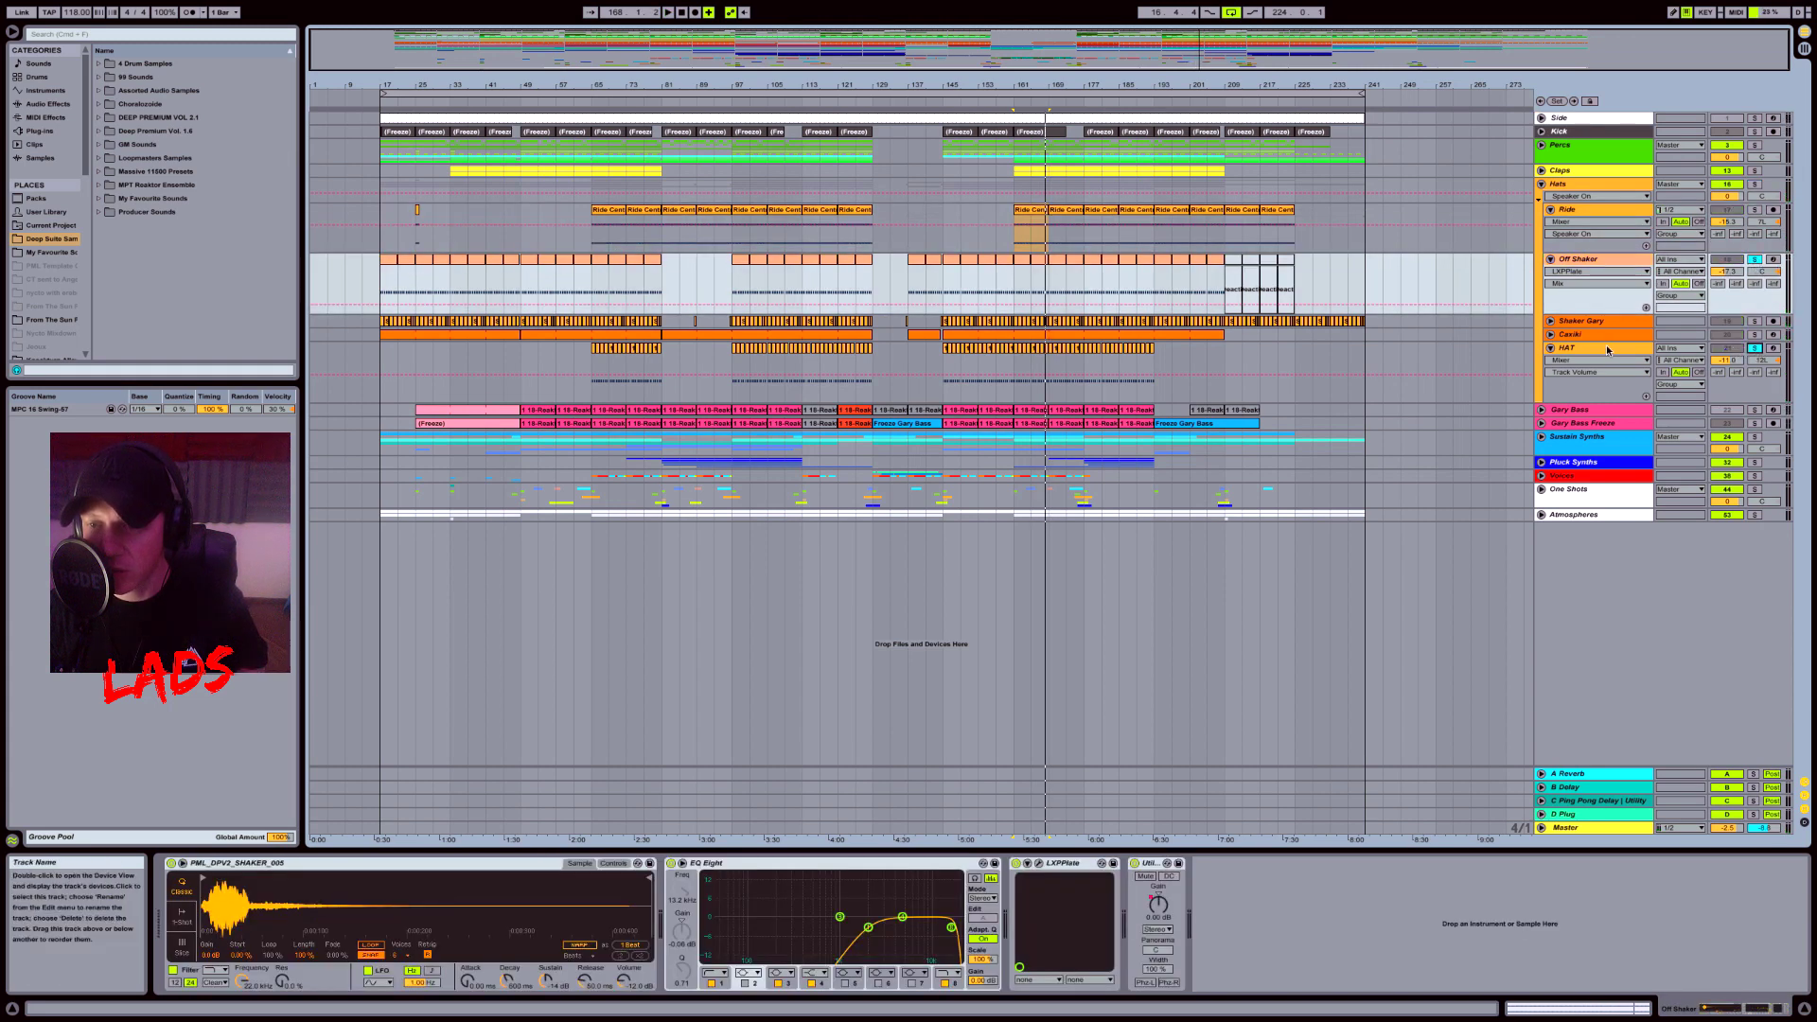
pyautogui.click(1089, 284)
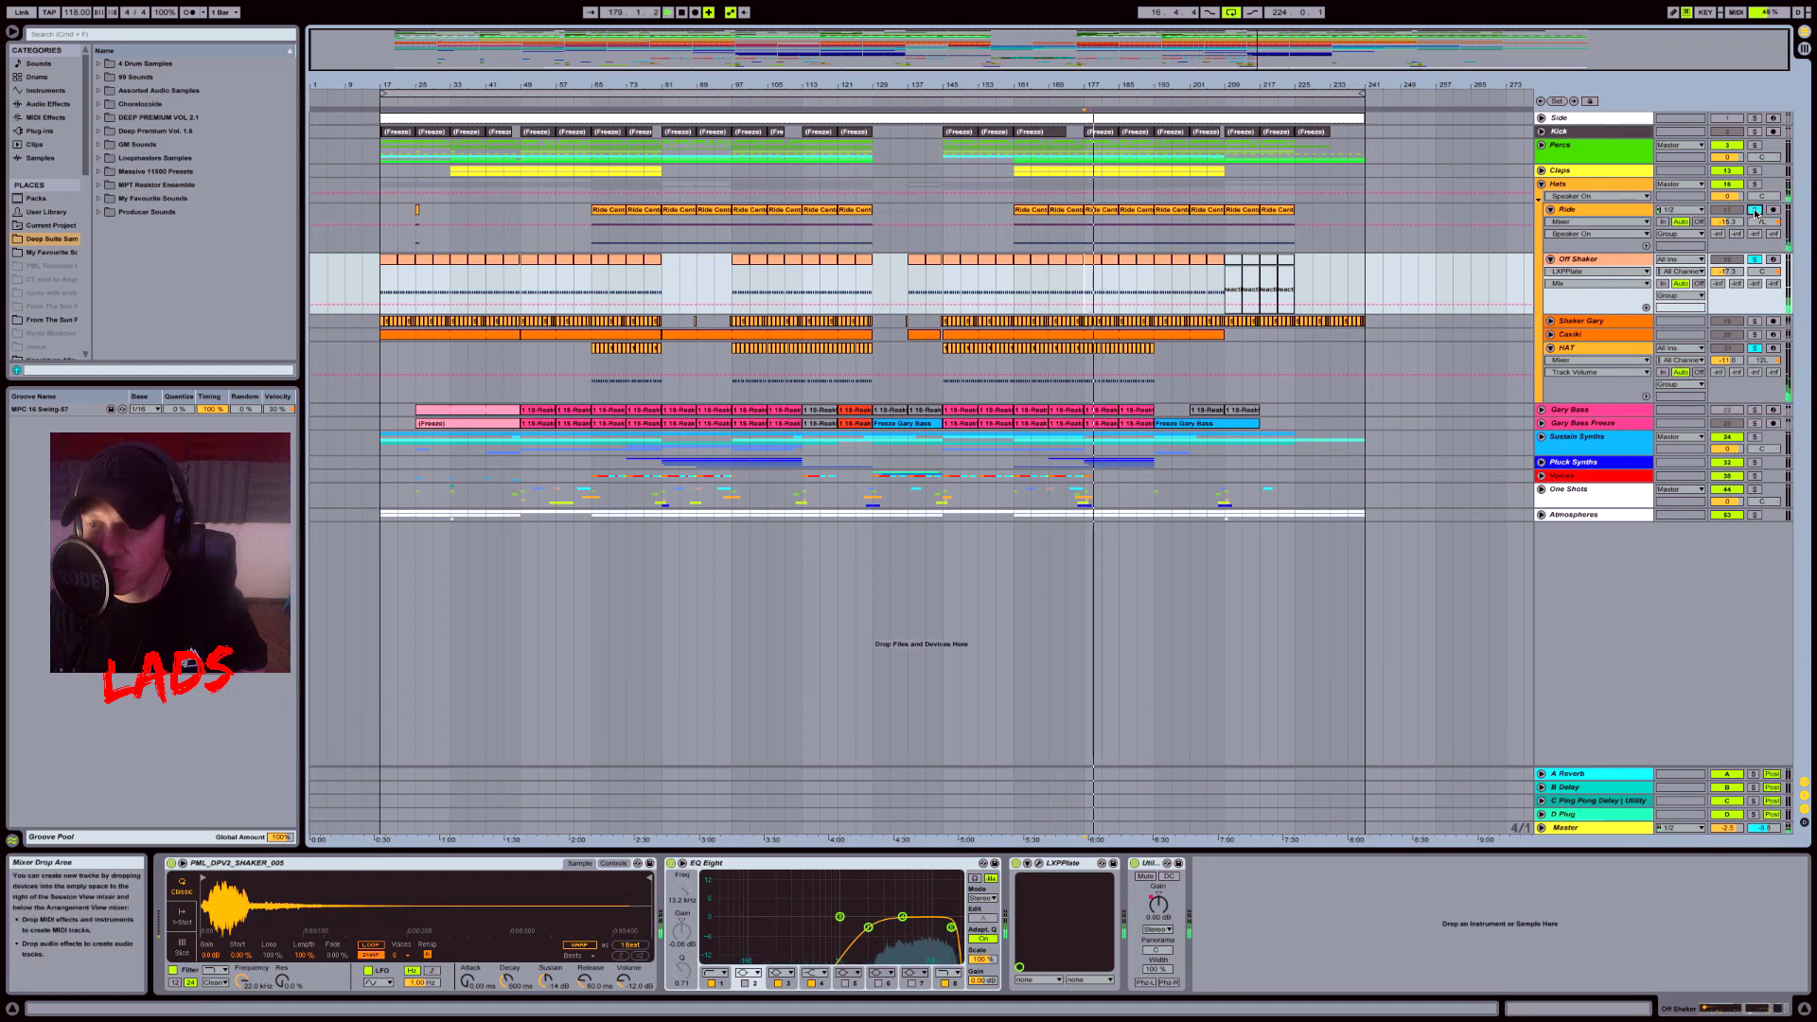
pyautogui.click(1755, 336)
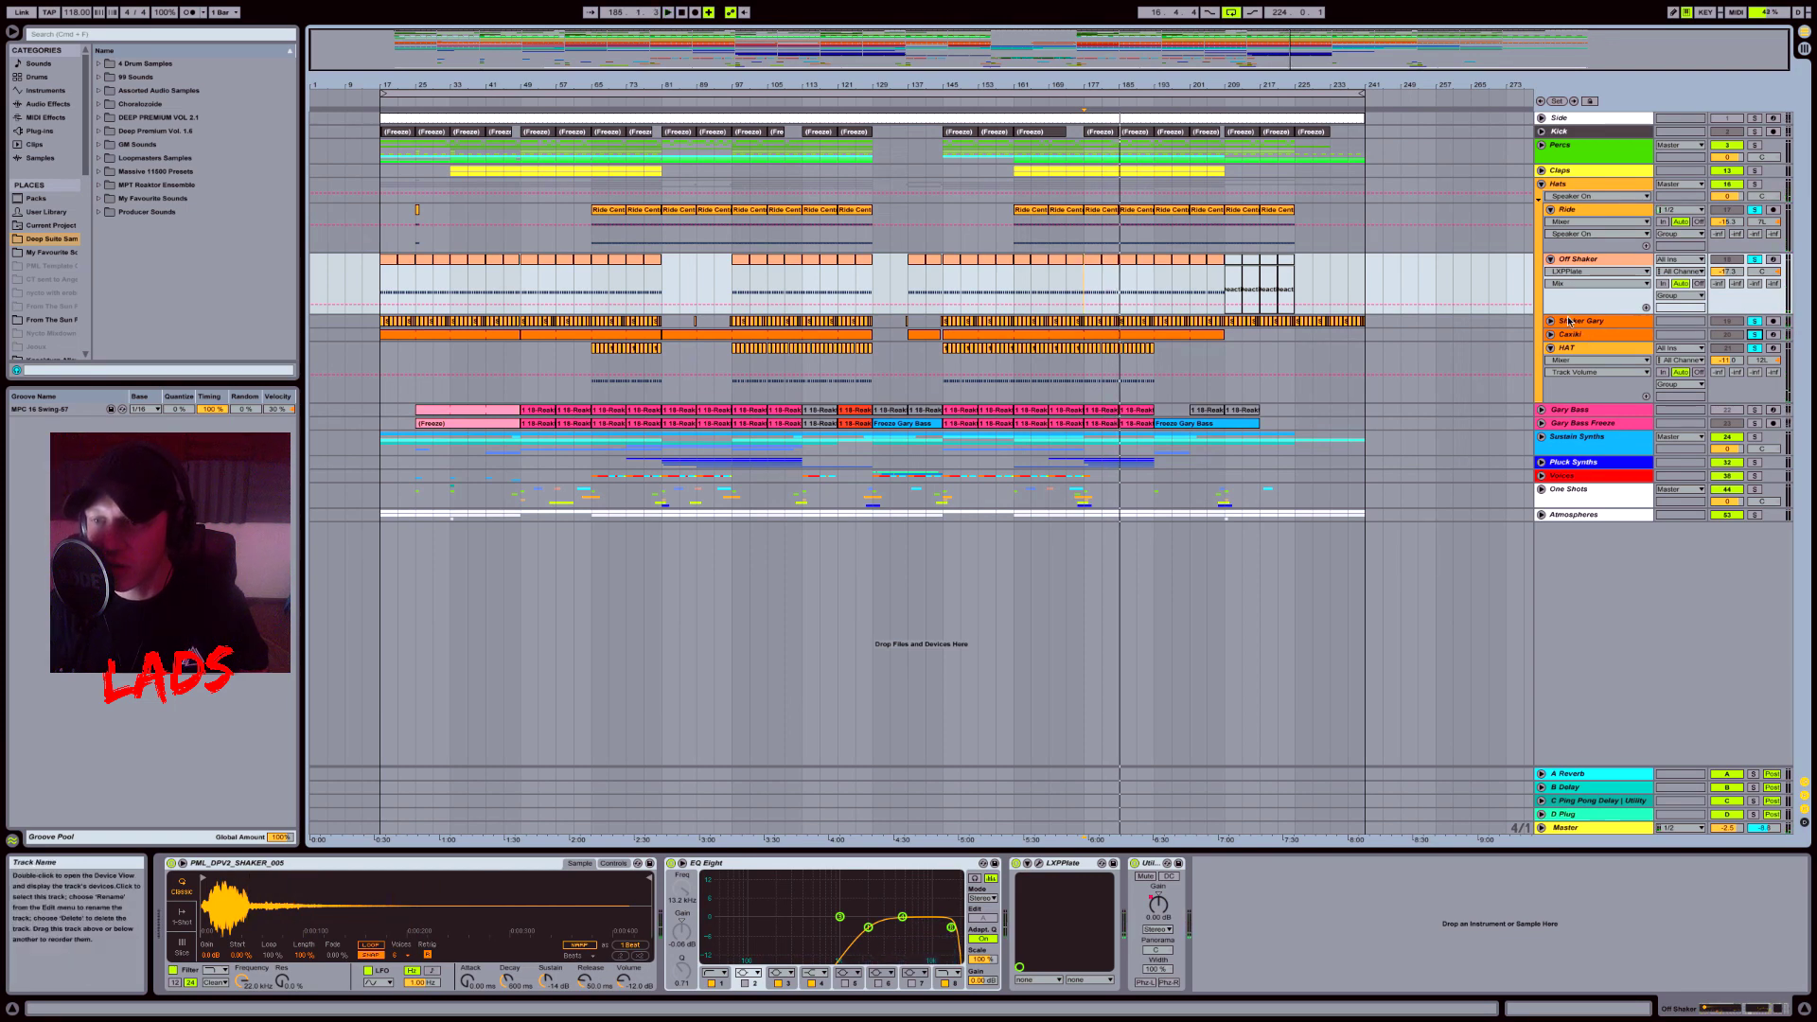
# Step: Solo and unfold the Shaker Gary track and look through its effect chain to the Auto Pan at the end
pyautogui.click(1755, 320)
pyautogui.click(1755, 321)
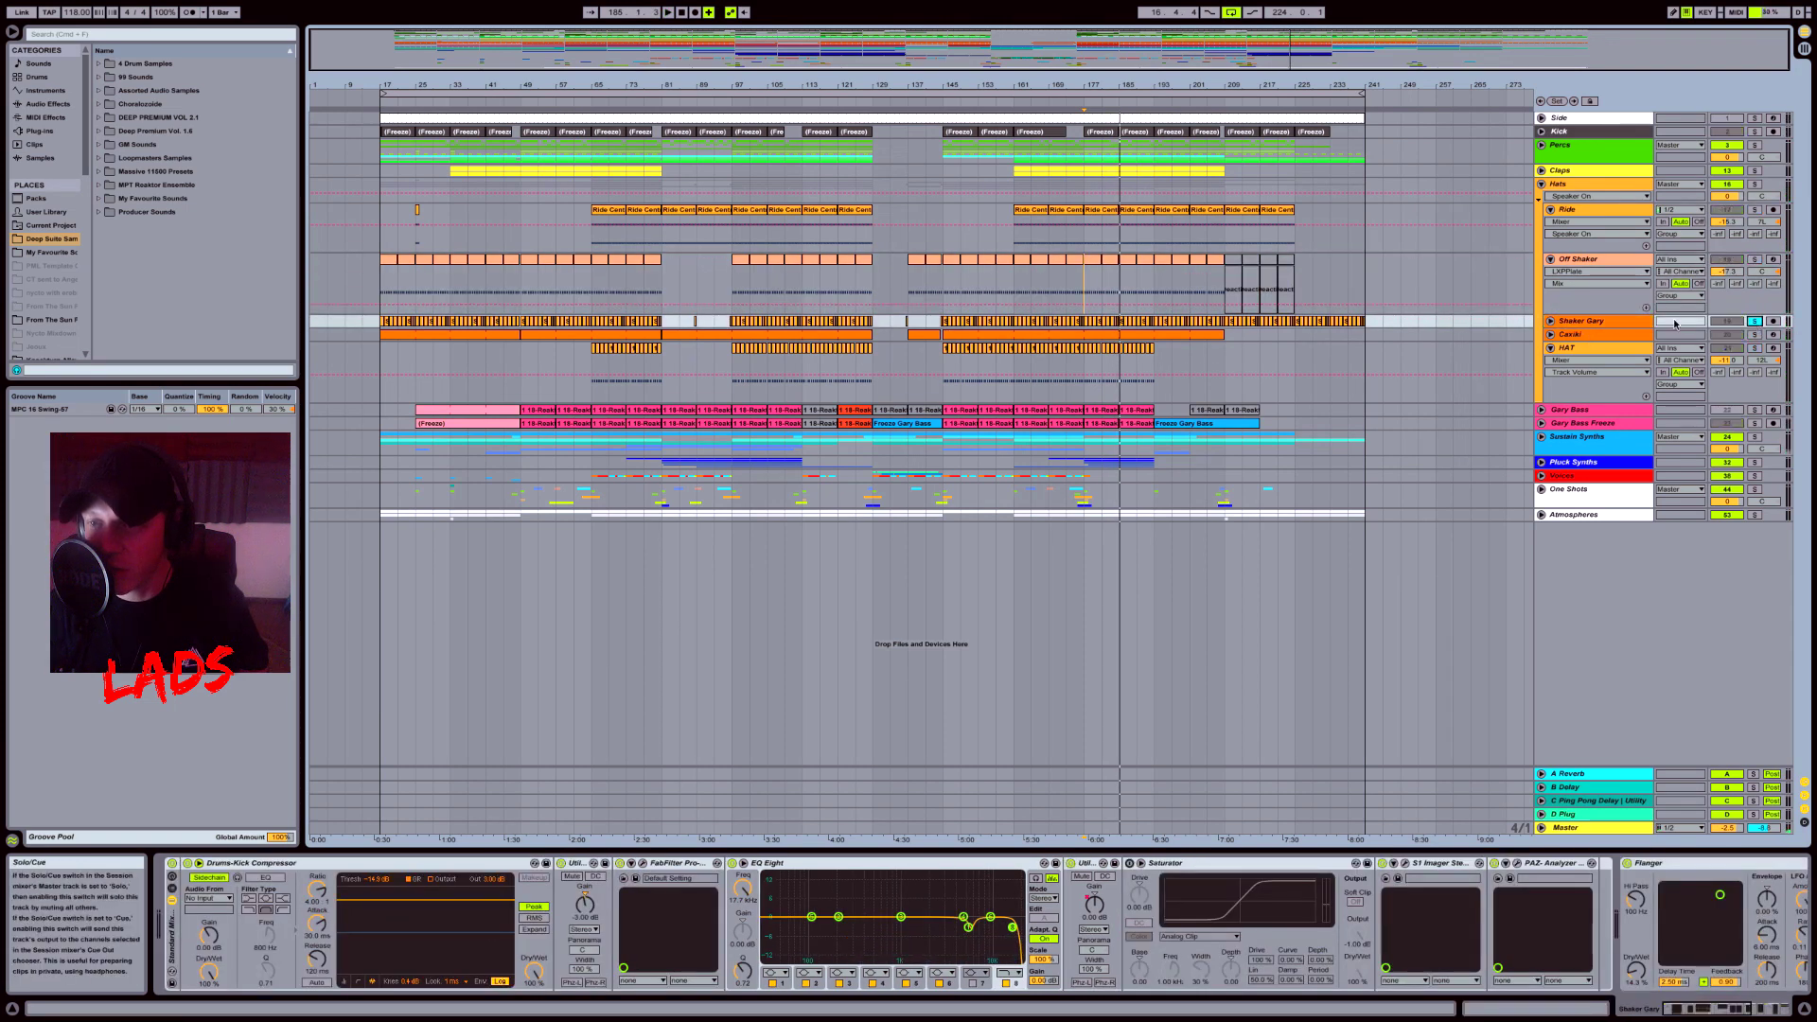
pyautogui.click(1550, 322)
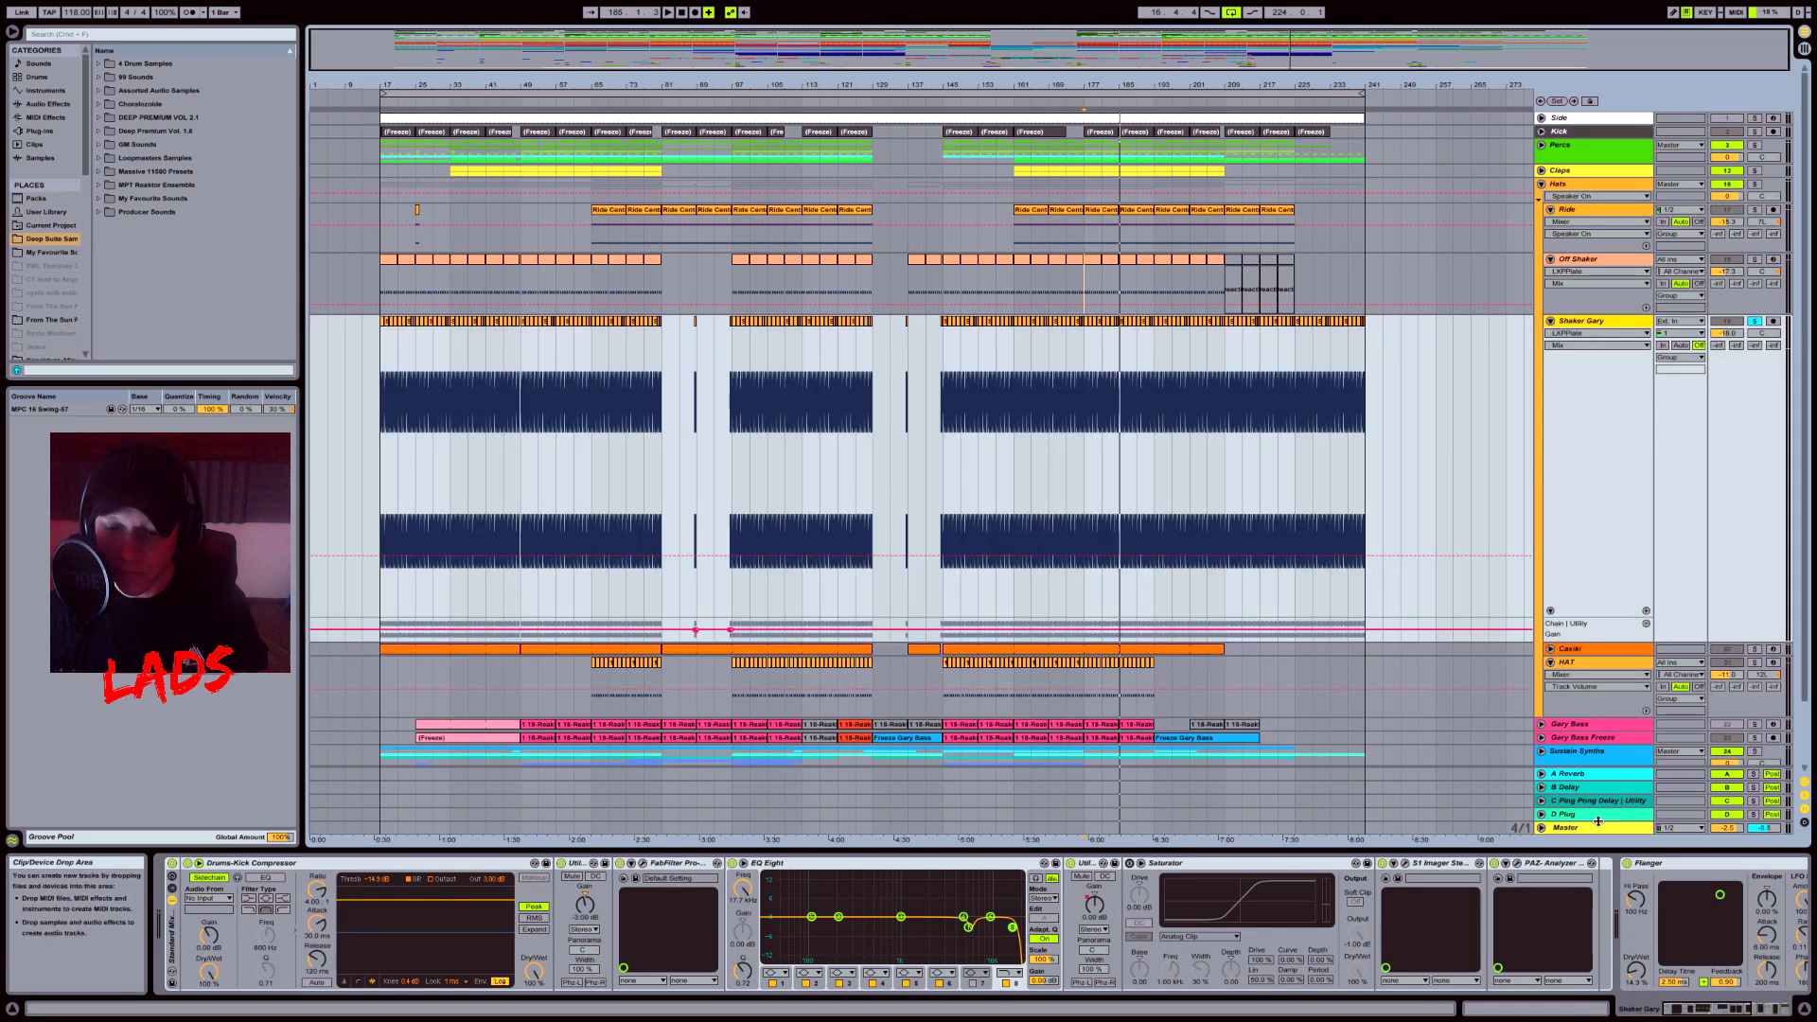
pyautogui.hscroll(3, 1672, 890)
pyautogui.hscroll(5, 1672, 890)
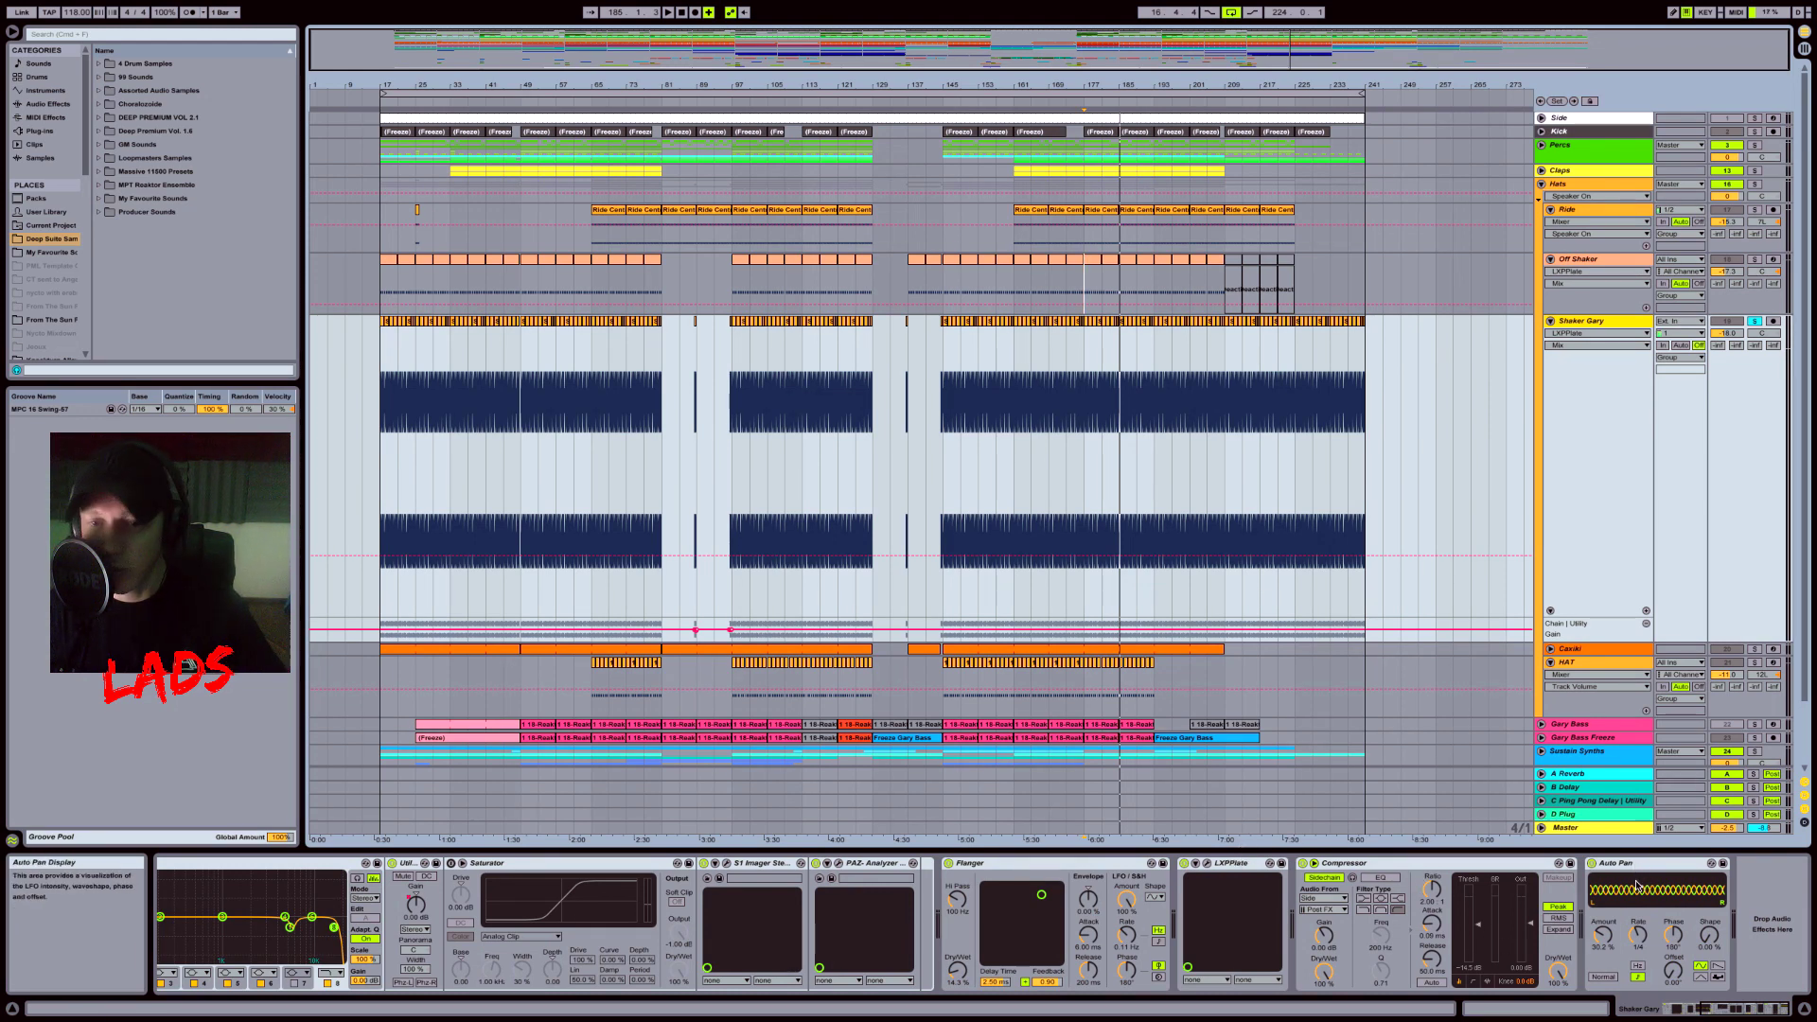
# Step: Solo and unfold the track directly below Shaker Gary, bypass its Erosion effect and play it from bar 177
pyautogui.click(1609, 650)
pyautogui.press('Right')
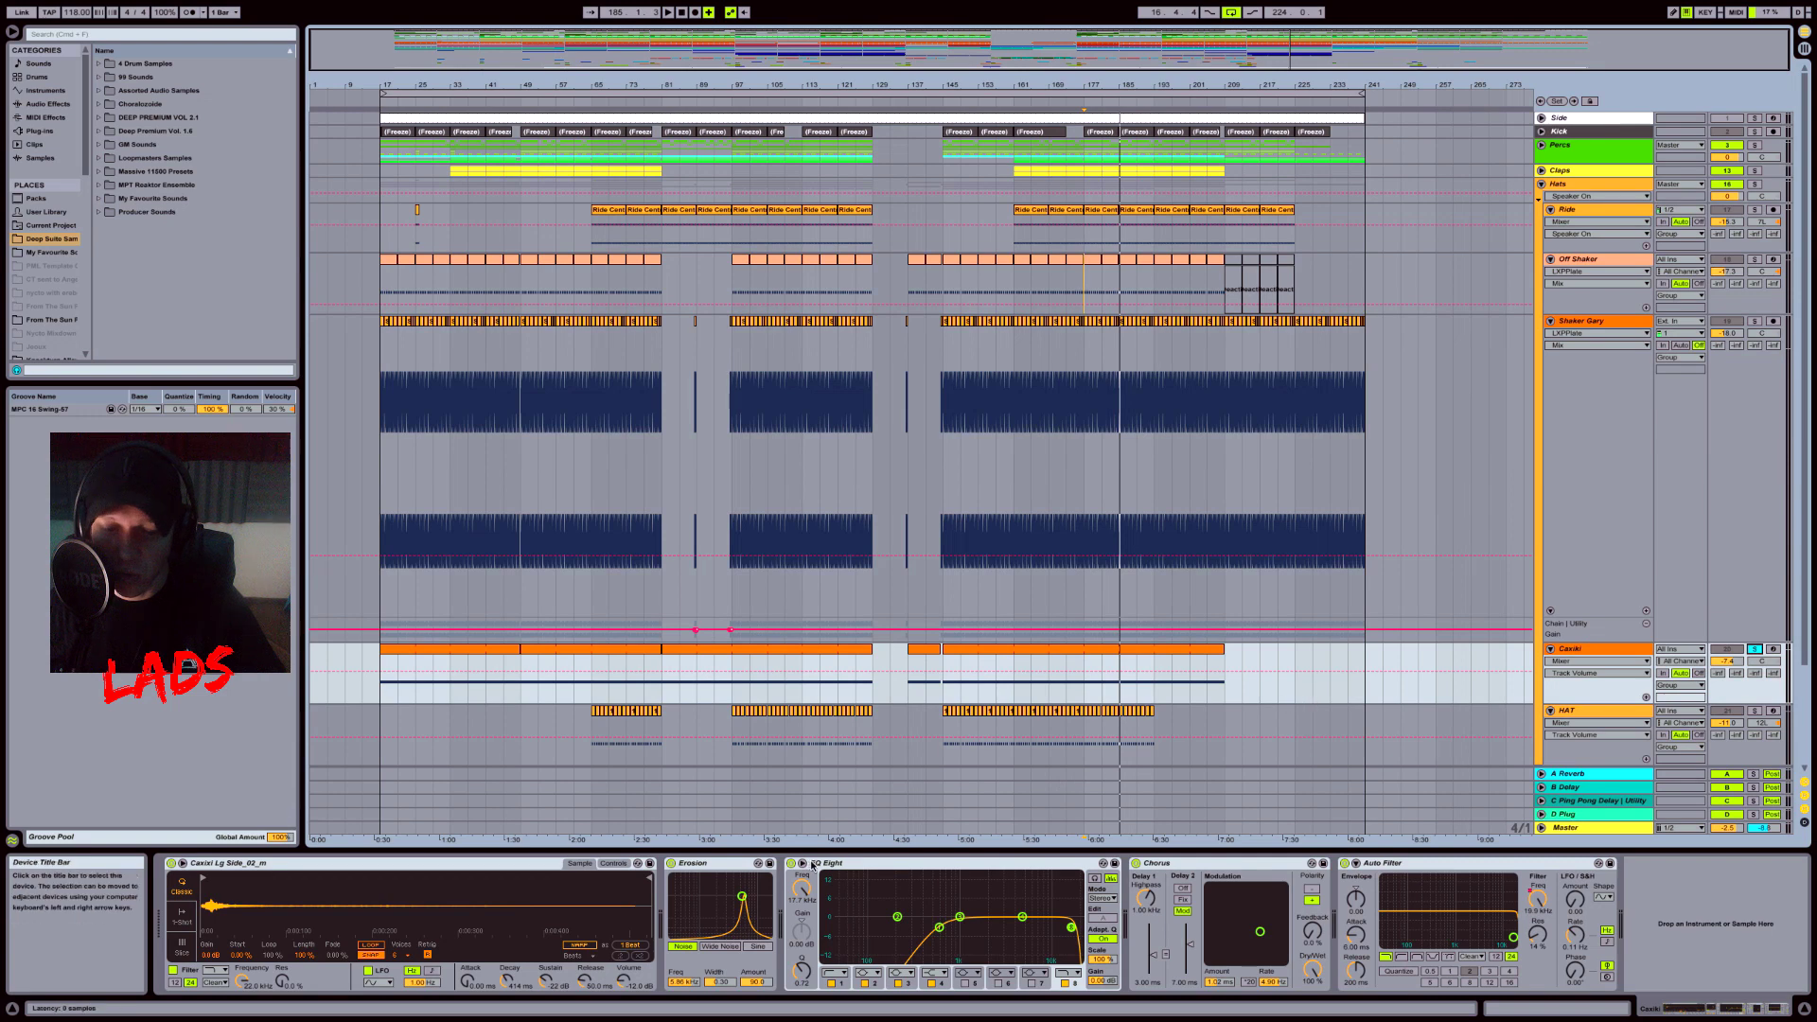
pyautogui.click(672, 863)
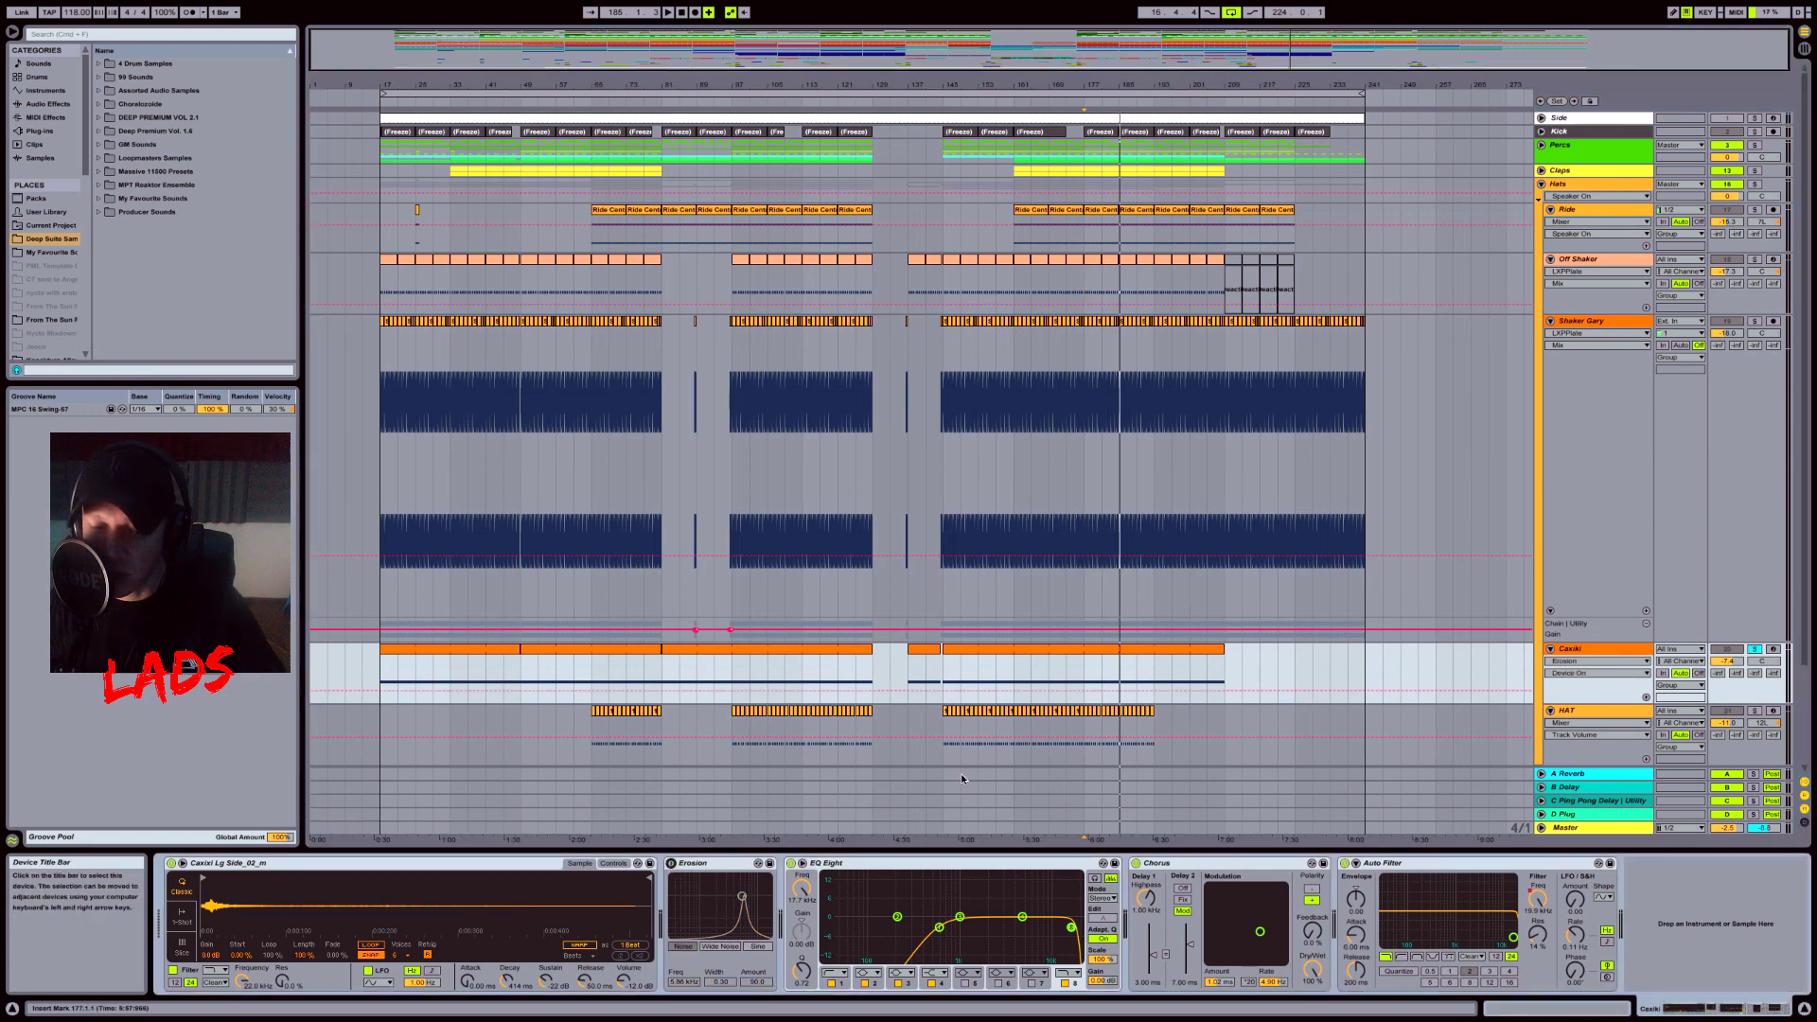
pyautogui.click(1082, 662)
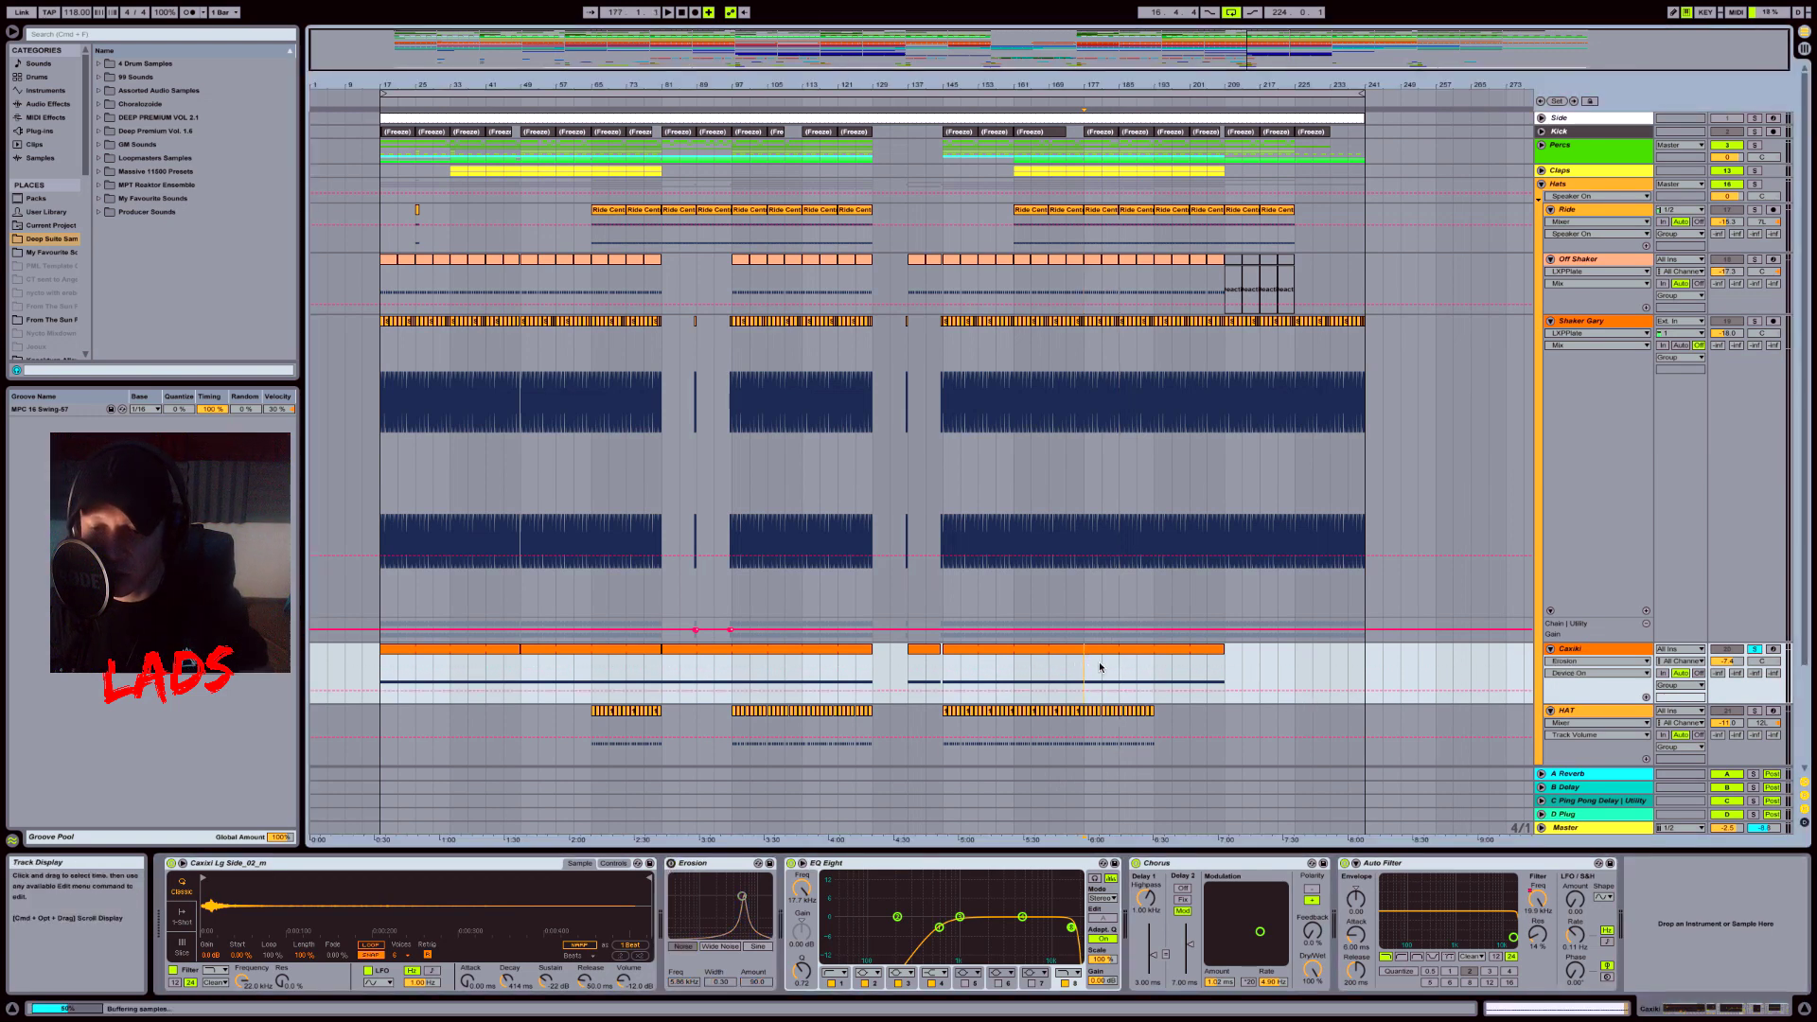
pyautogui.press('space')
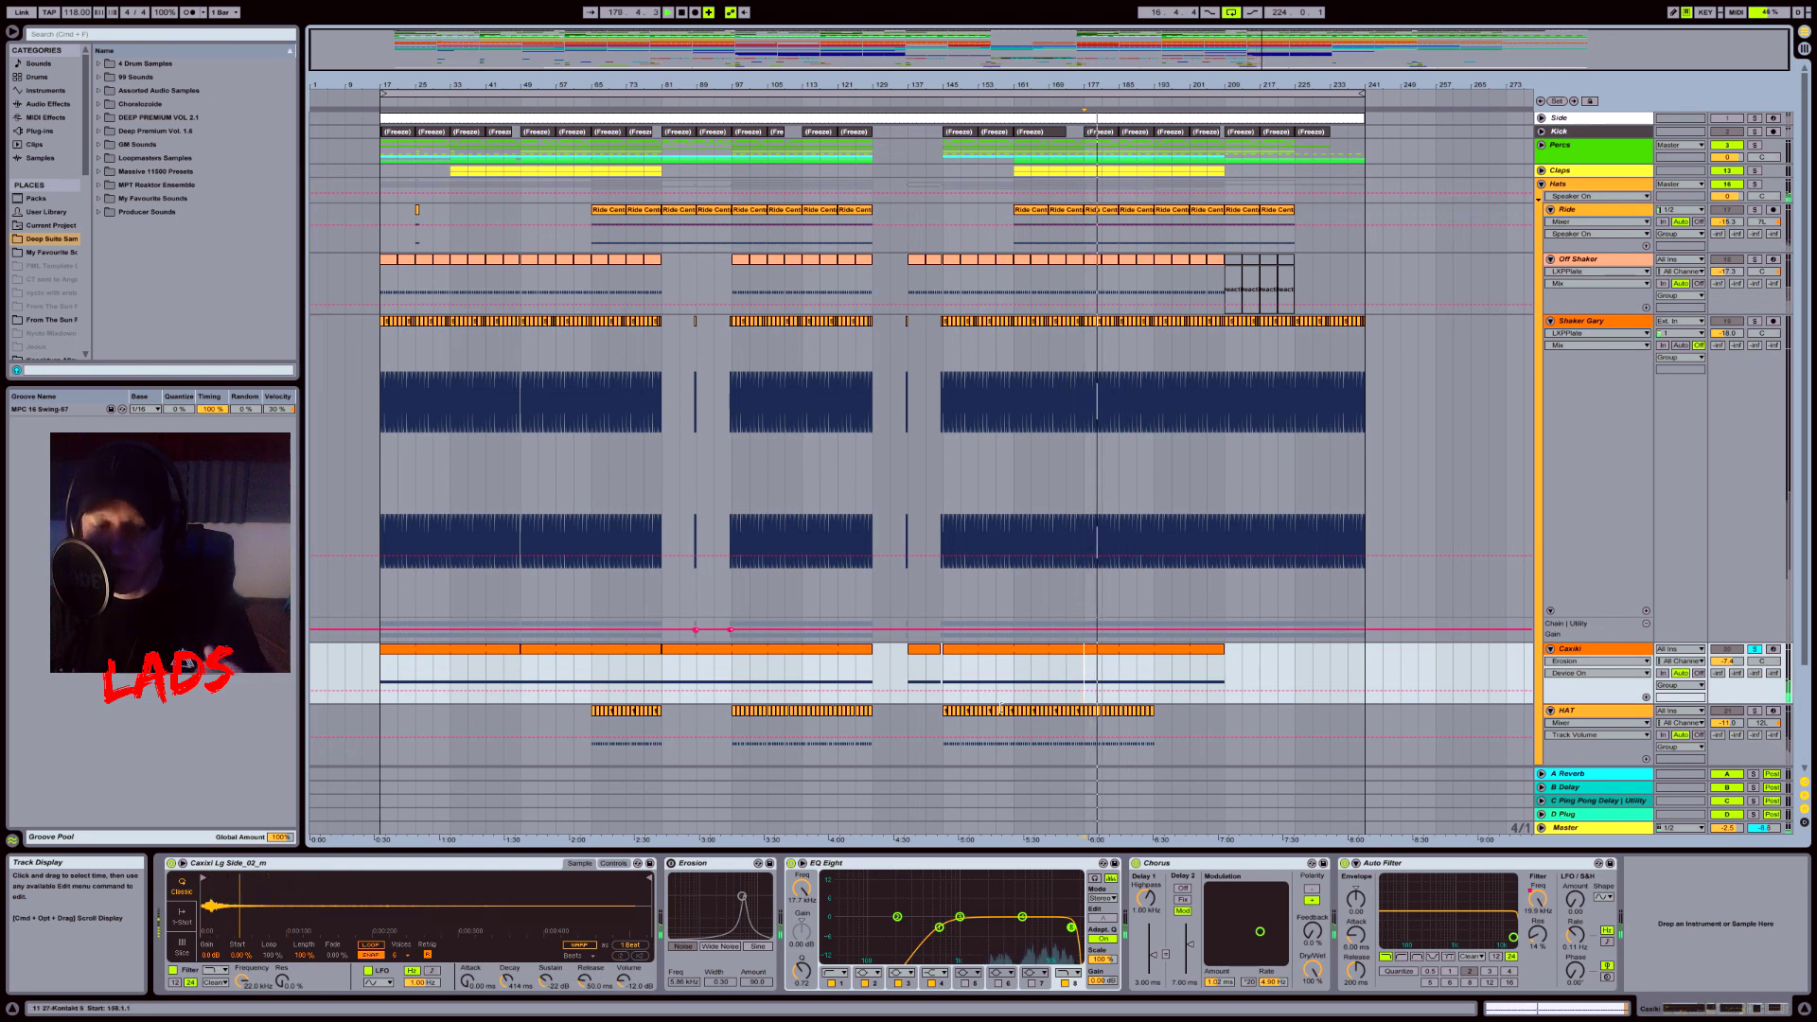
# Step: Switch Erosion back on, play the track again for comparison and turn off its solo
pyautogui.click(671, 864)
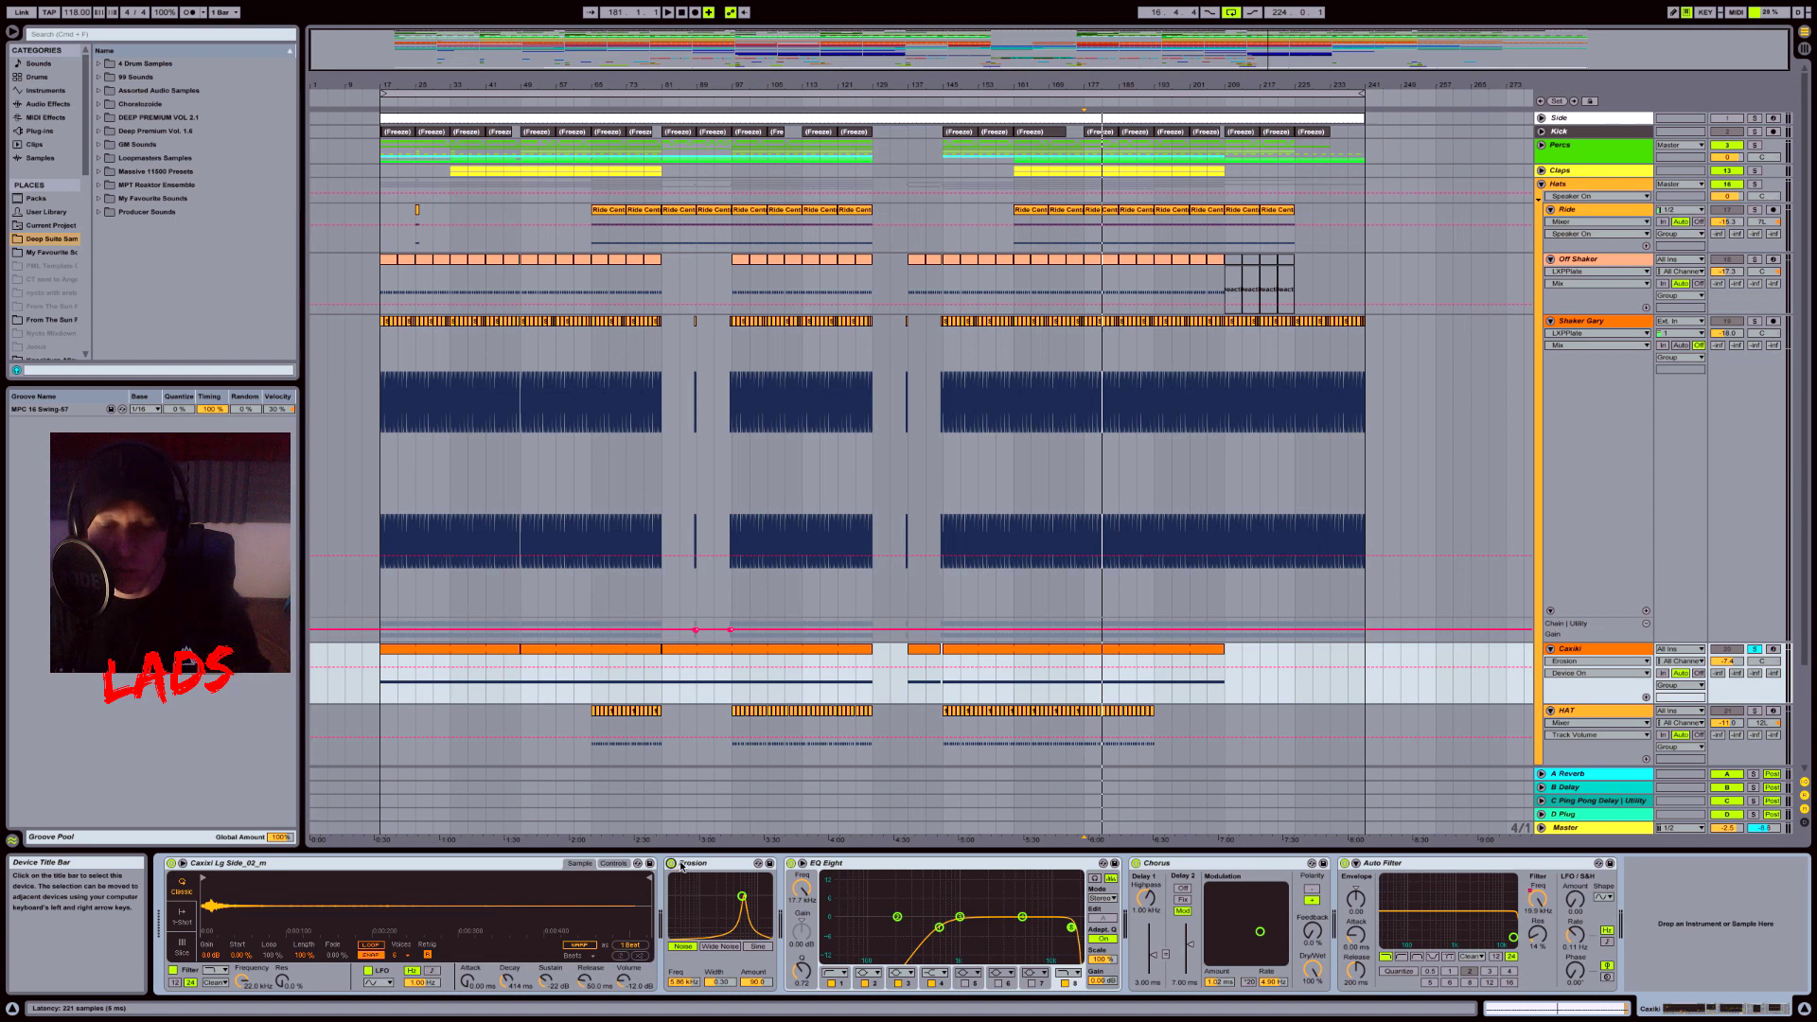
pyautogui.press('space')
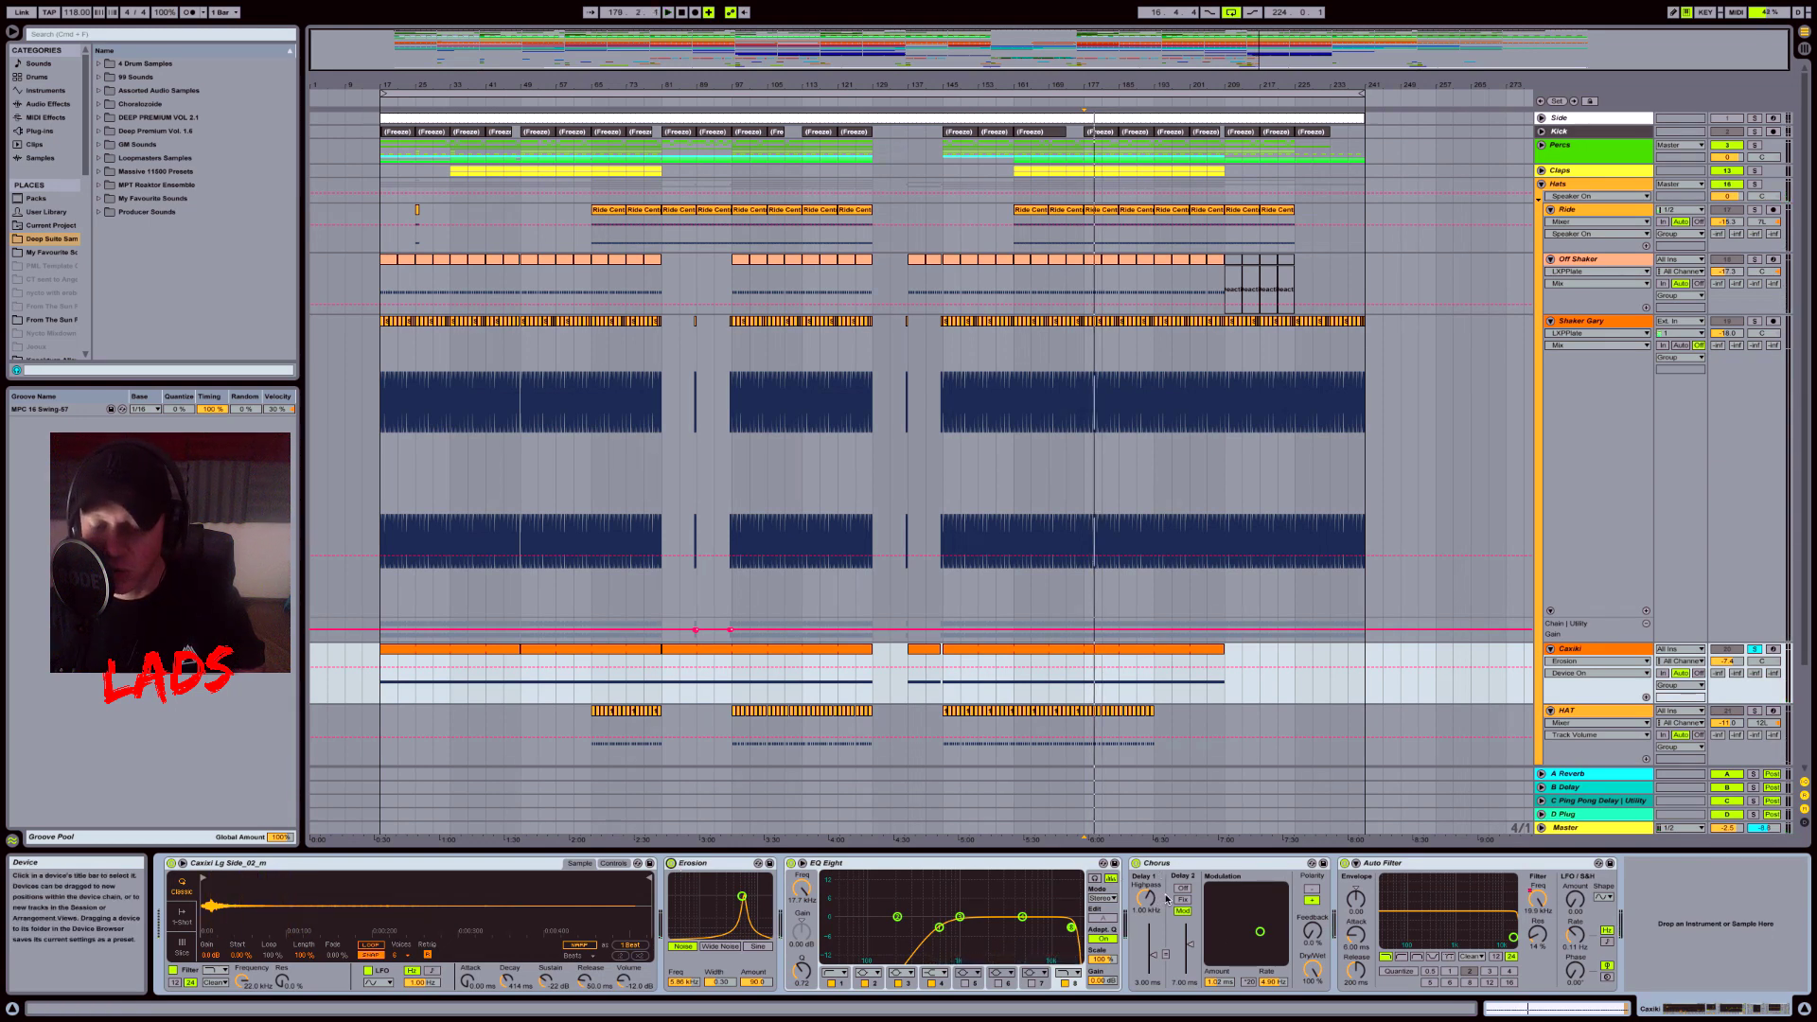
pyautogui.click(1756, 649)
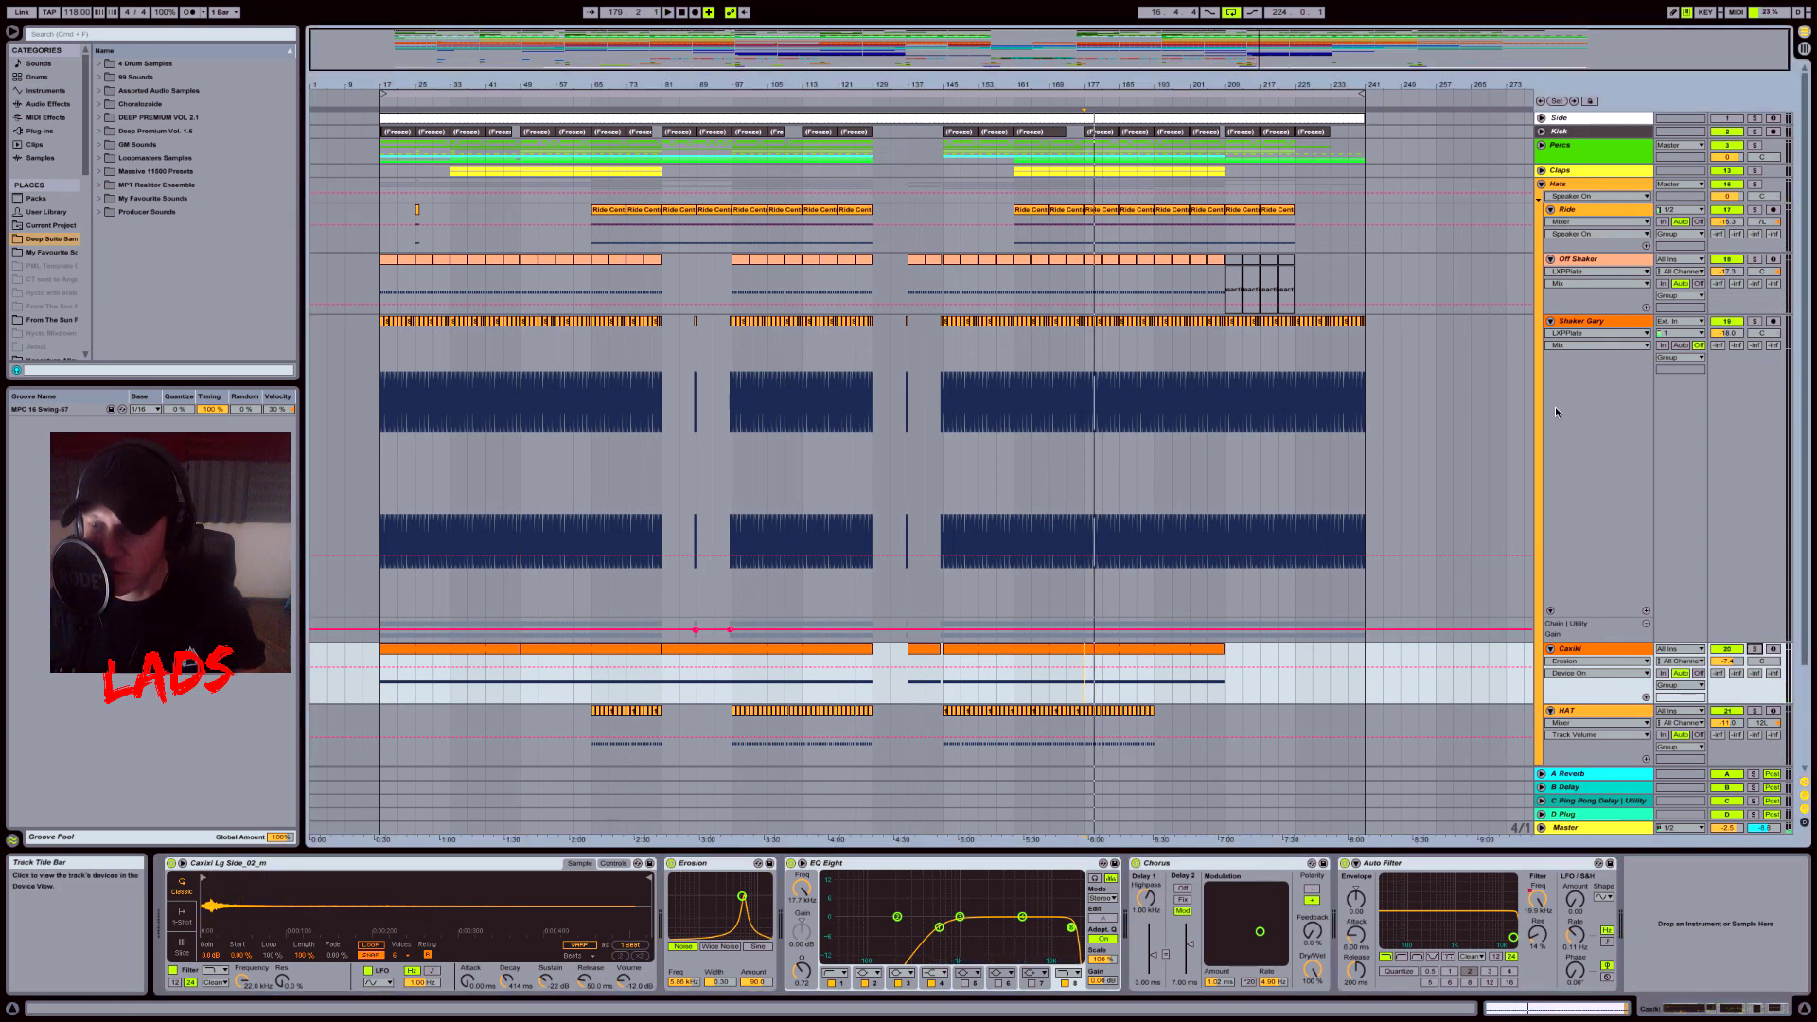
# Step: Fold the Shaker Gary, Off Shaker and Ride tracks and the track below Shaker Gary, then fold the whole Hats group
pyautogui.click(1551, 323)
pyautogui.click(1552, 259)
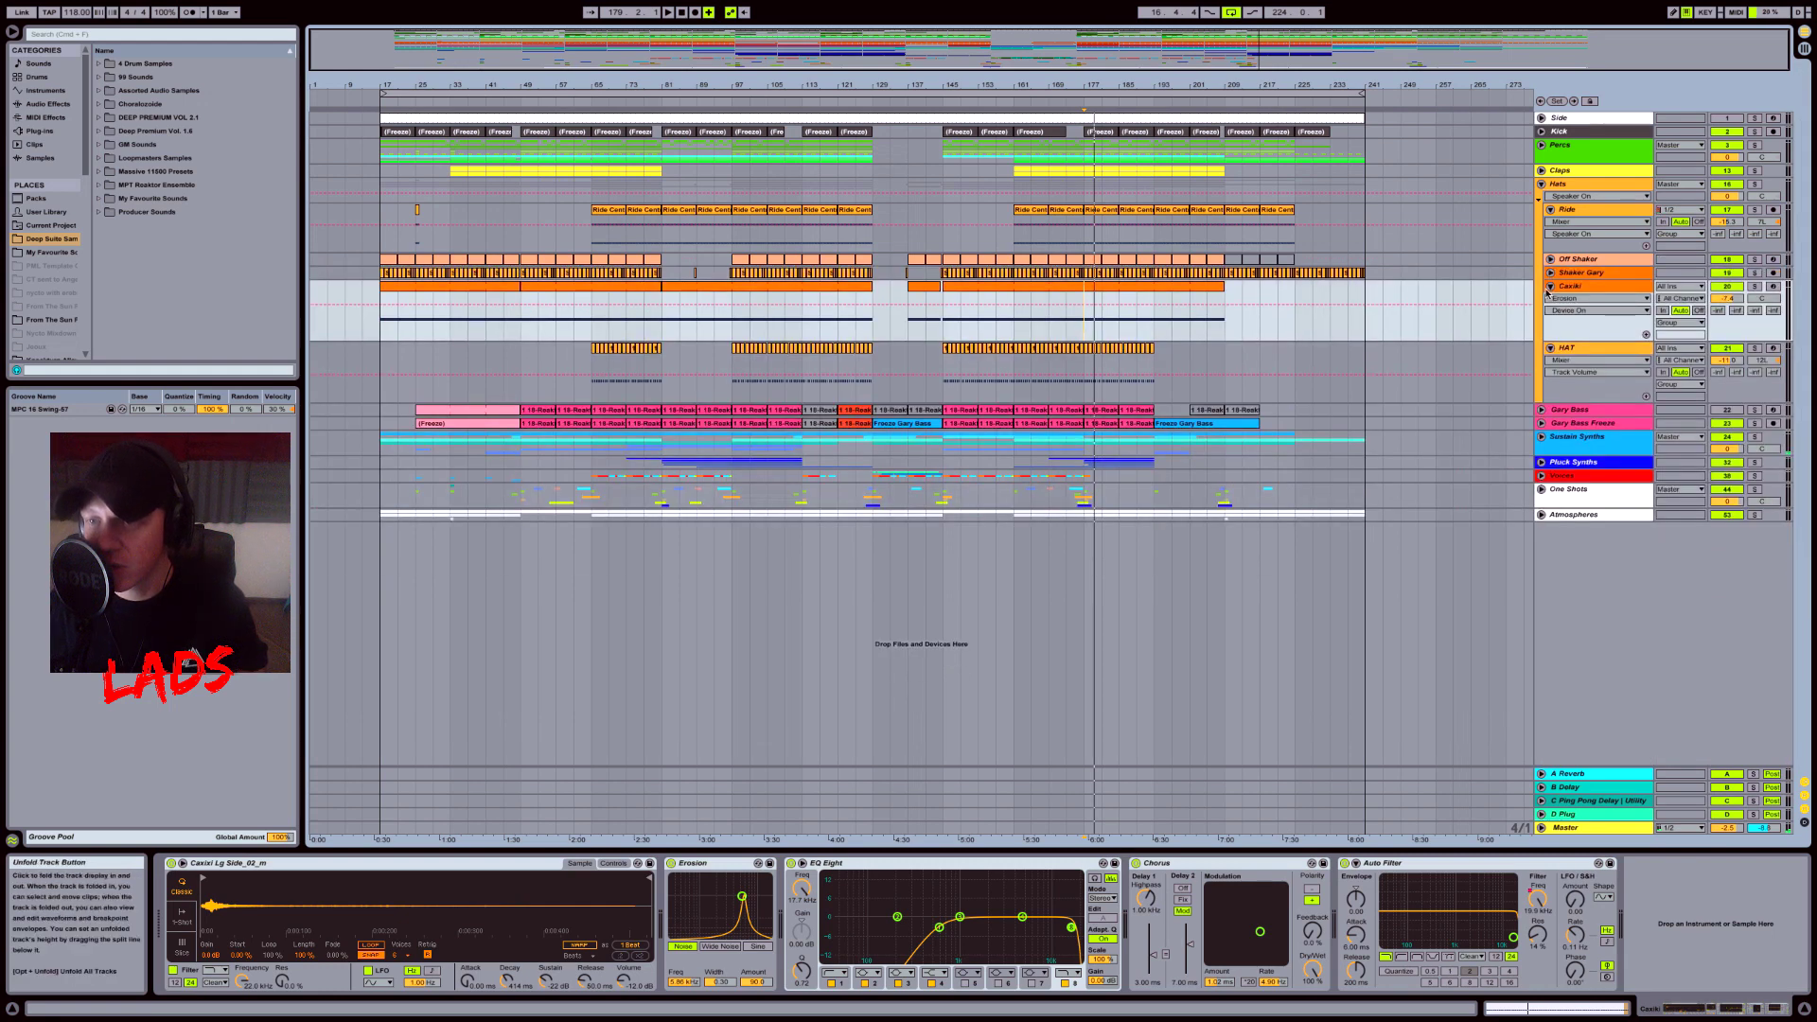
pyautogui.click(1551, 286)
pyautogui.click(1550, 299)
pyautogui.click(1550, 209)
pyautogui.click(1541, 185)
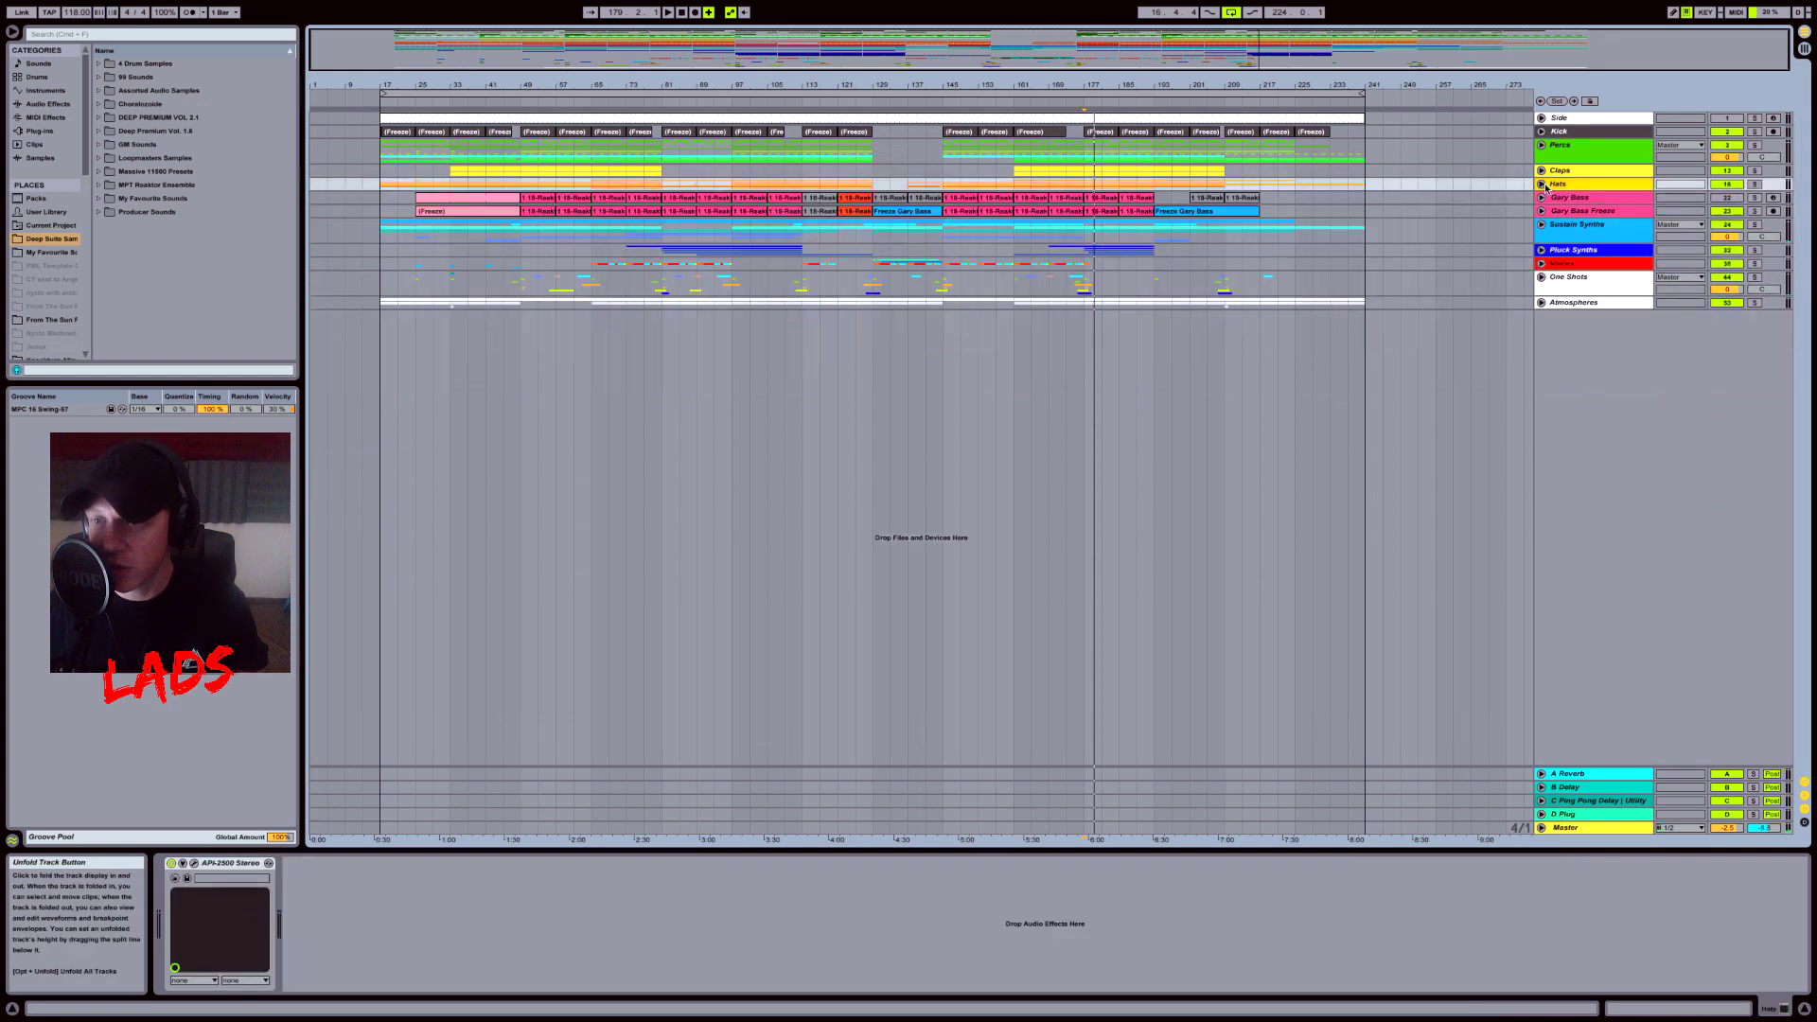
# Step: Unfold the Gary Bass track and open its MIDI clip at bar 145 in the note editor
pyautogui.click(1570, 210)
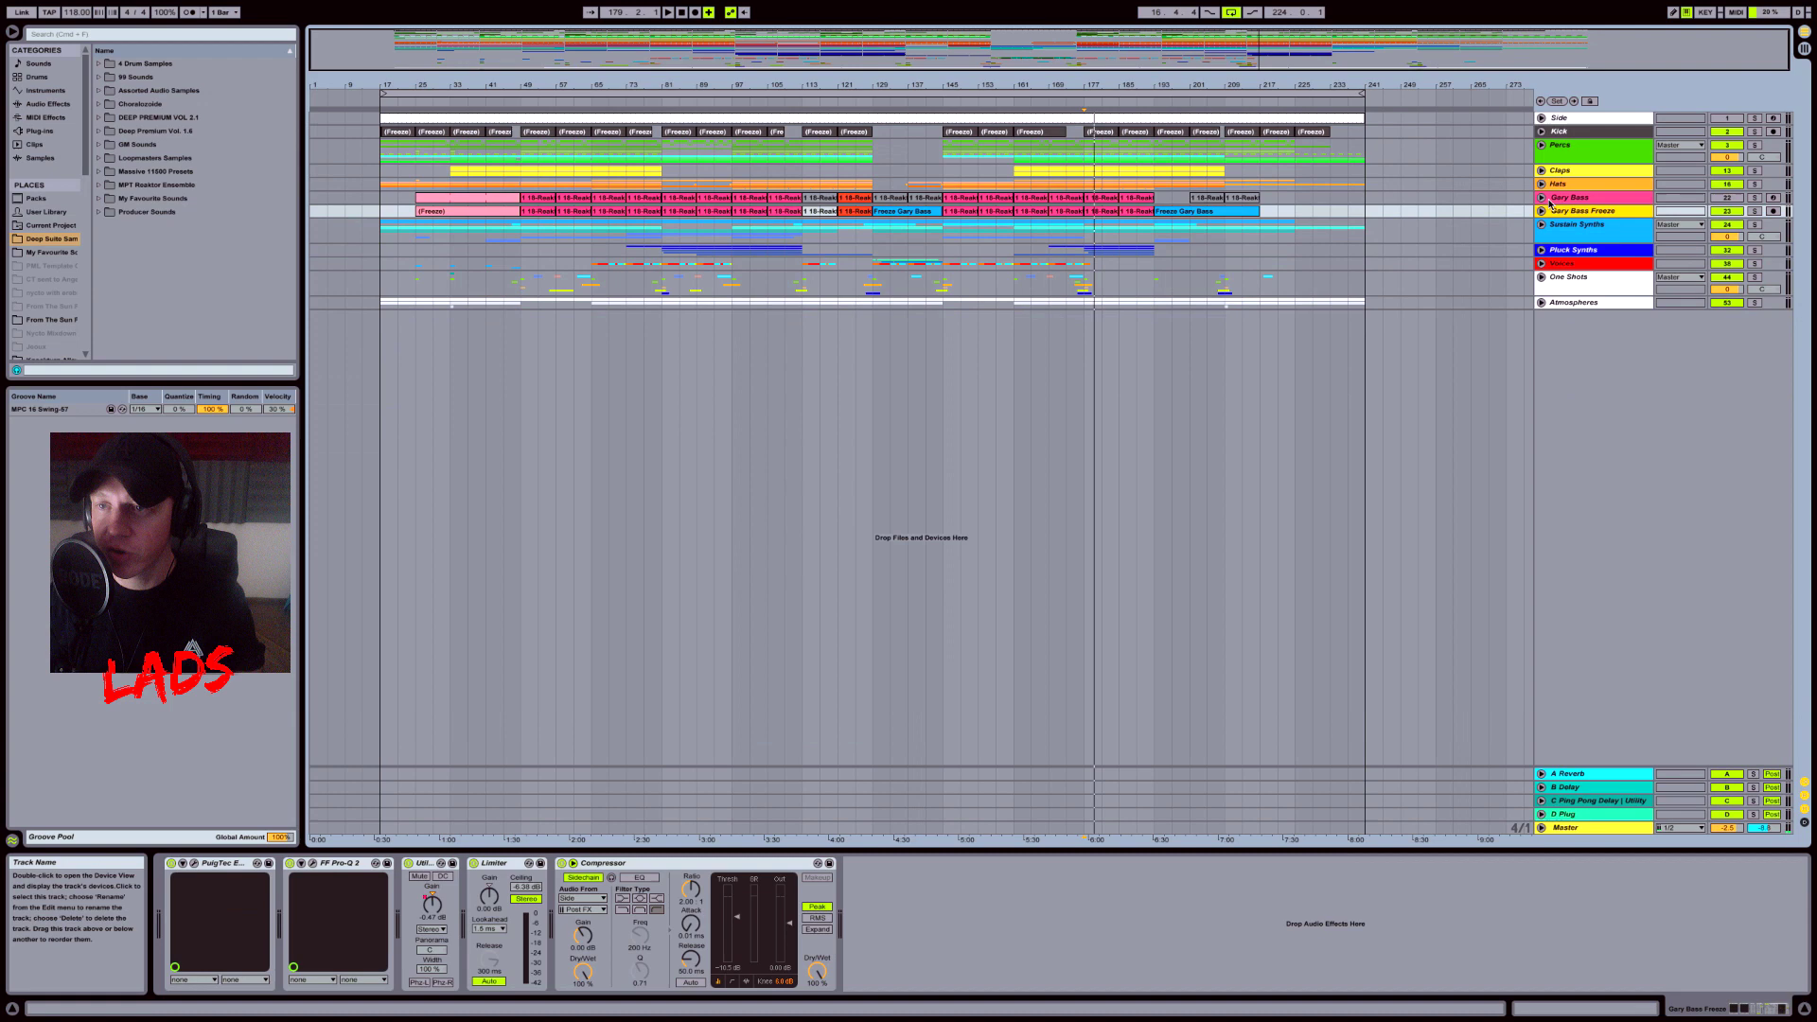
pyautogui.click(1541, 197)
pyautogui.click(968, 217)
pyautogui.doubleClick(968, 217)
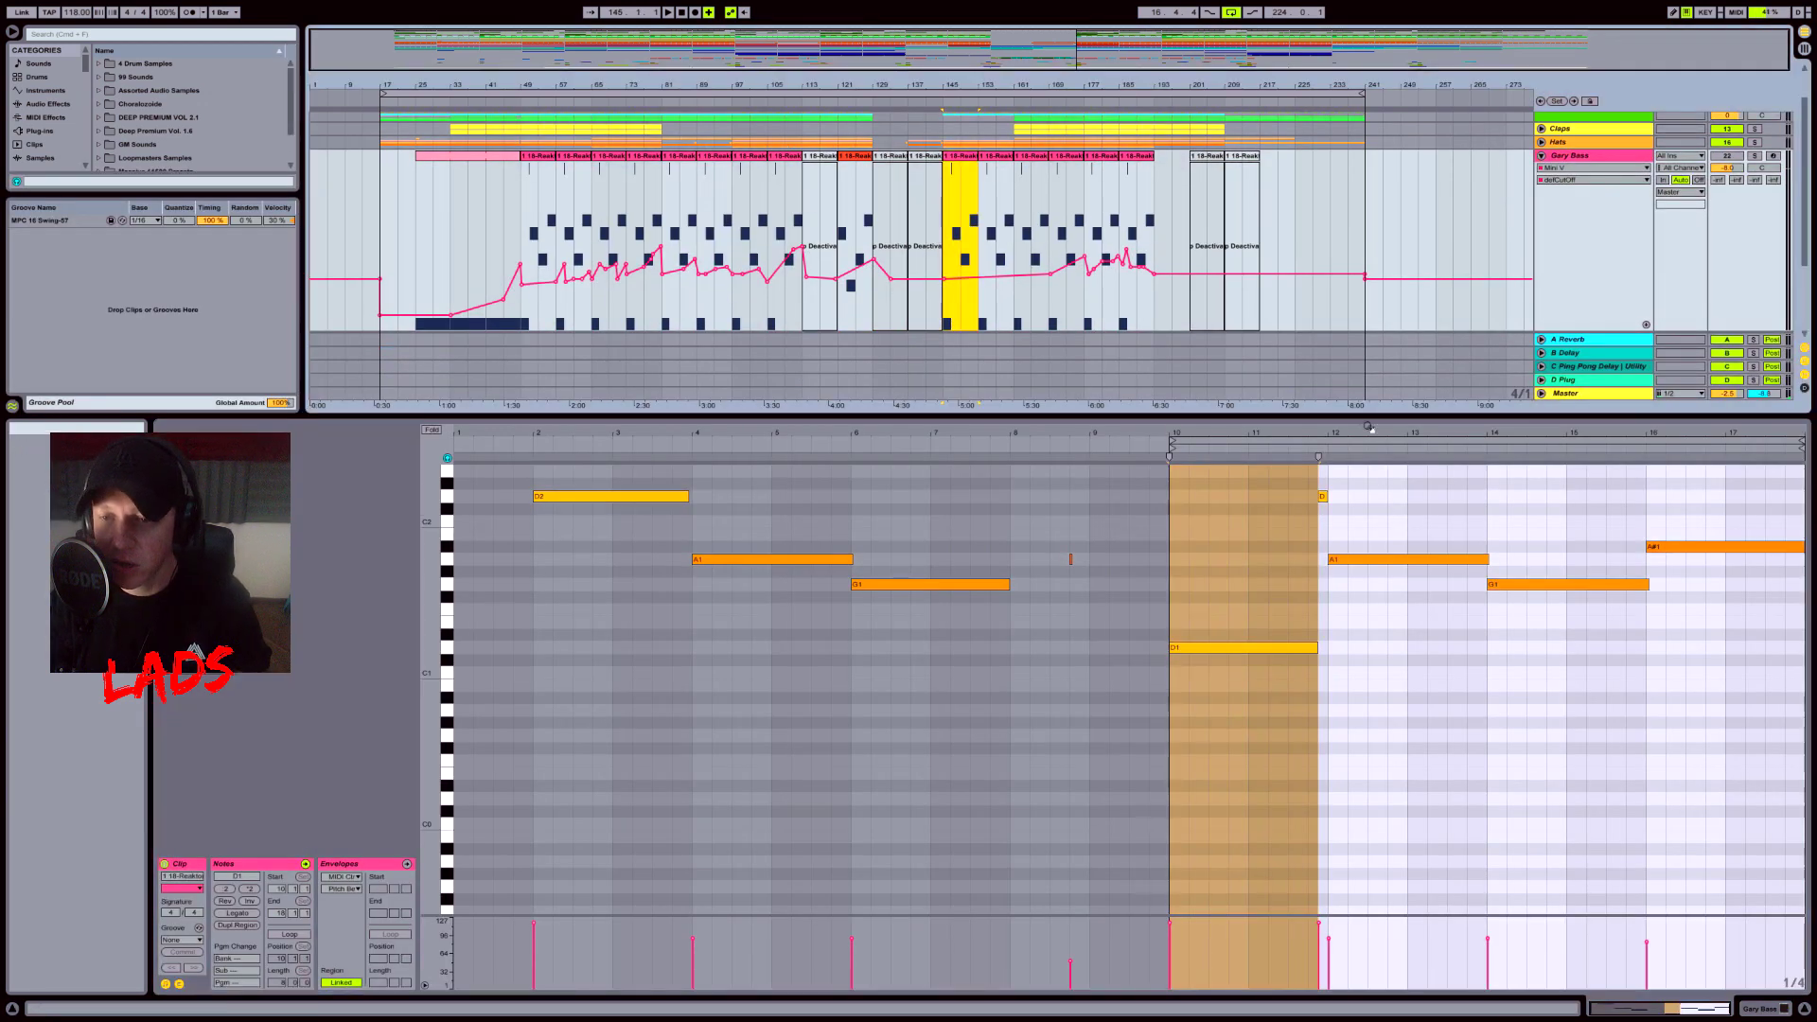
# Step: Examine the bass pattern by selecting the opening D1 note and the A1 note after it, then clear the note selection
pyautogui.moveTo(1293, 628); pyautogui.dragTo(1288, 660)
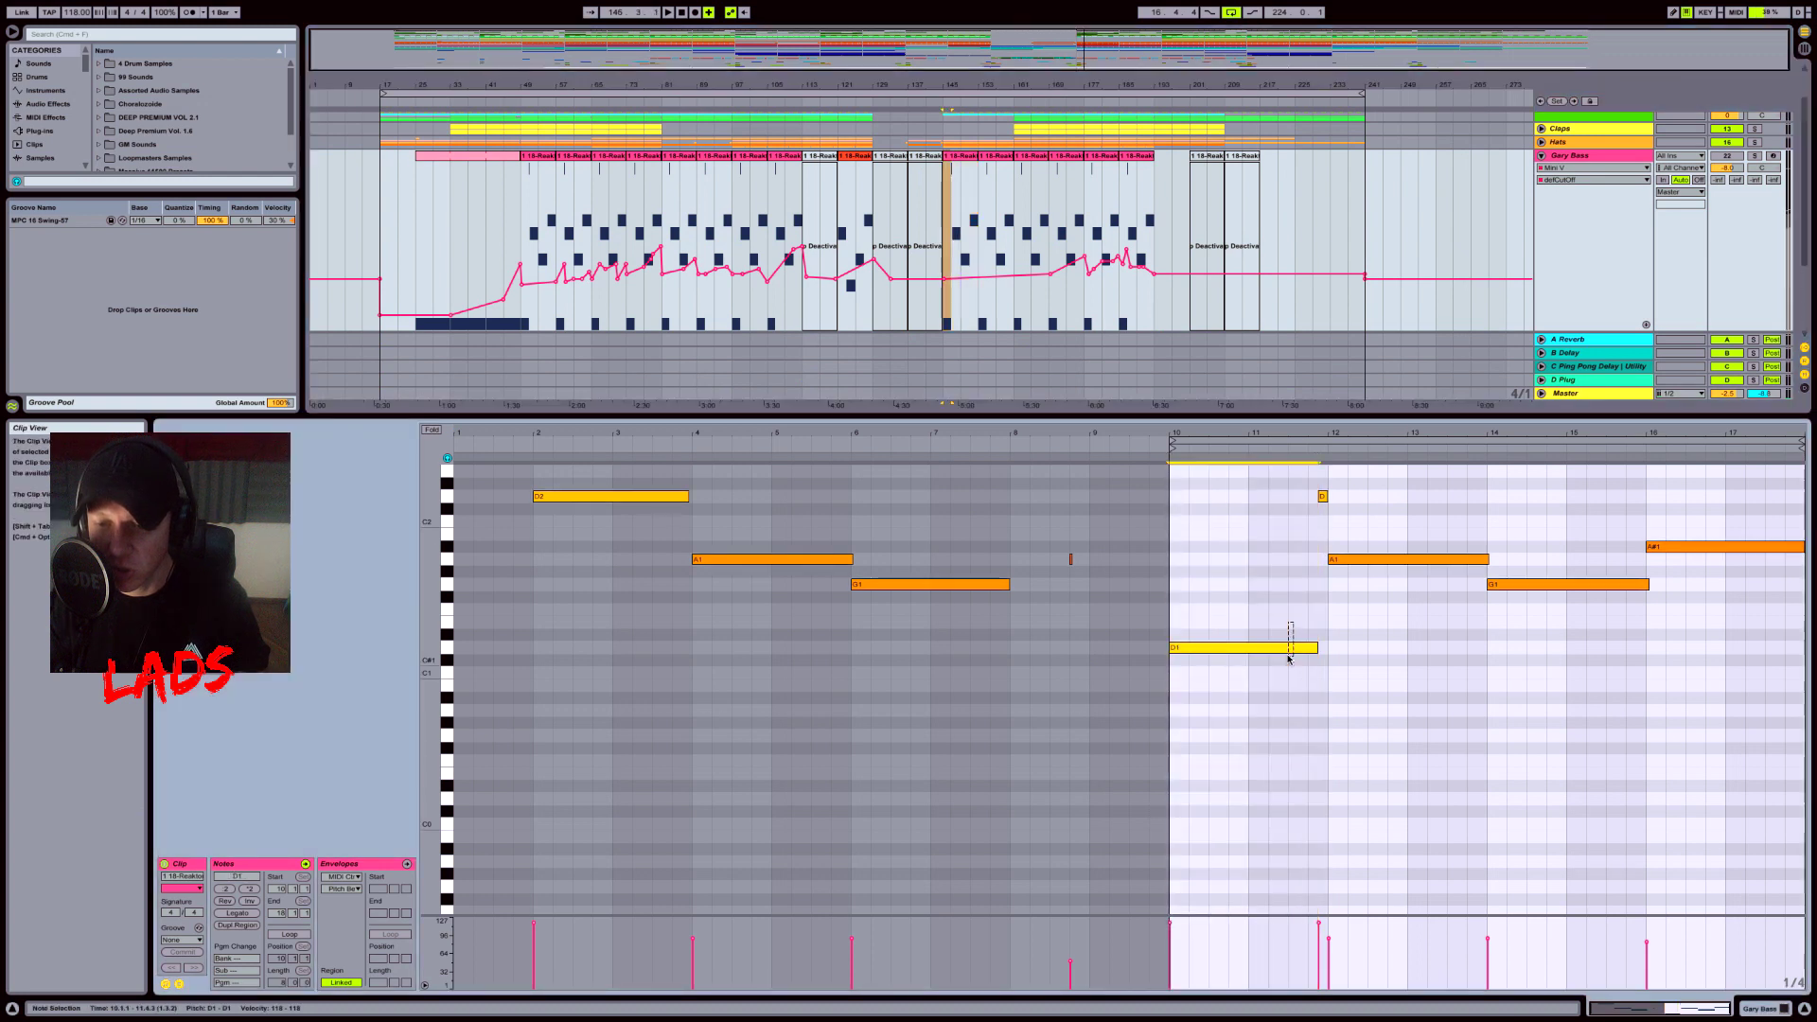
pyautogui.click(1323, 497)
pyautogui.moveTo(1364, 505); pyautogui.dragTo(1357, 579)
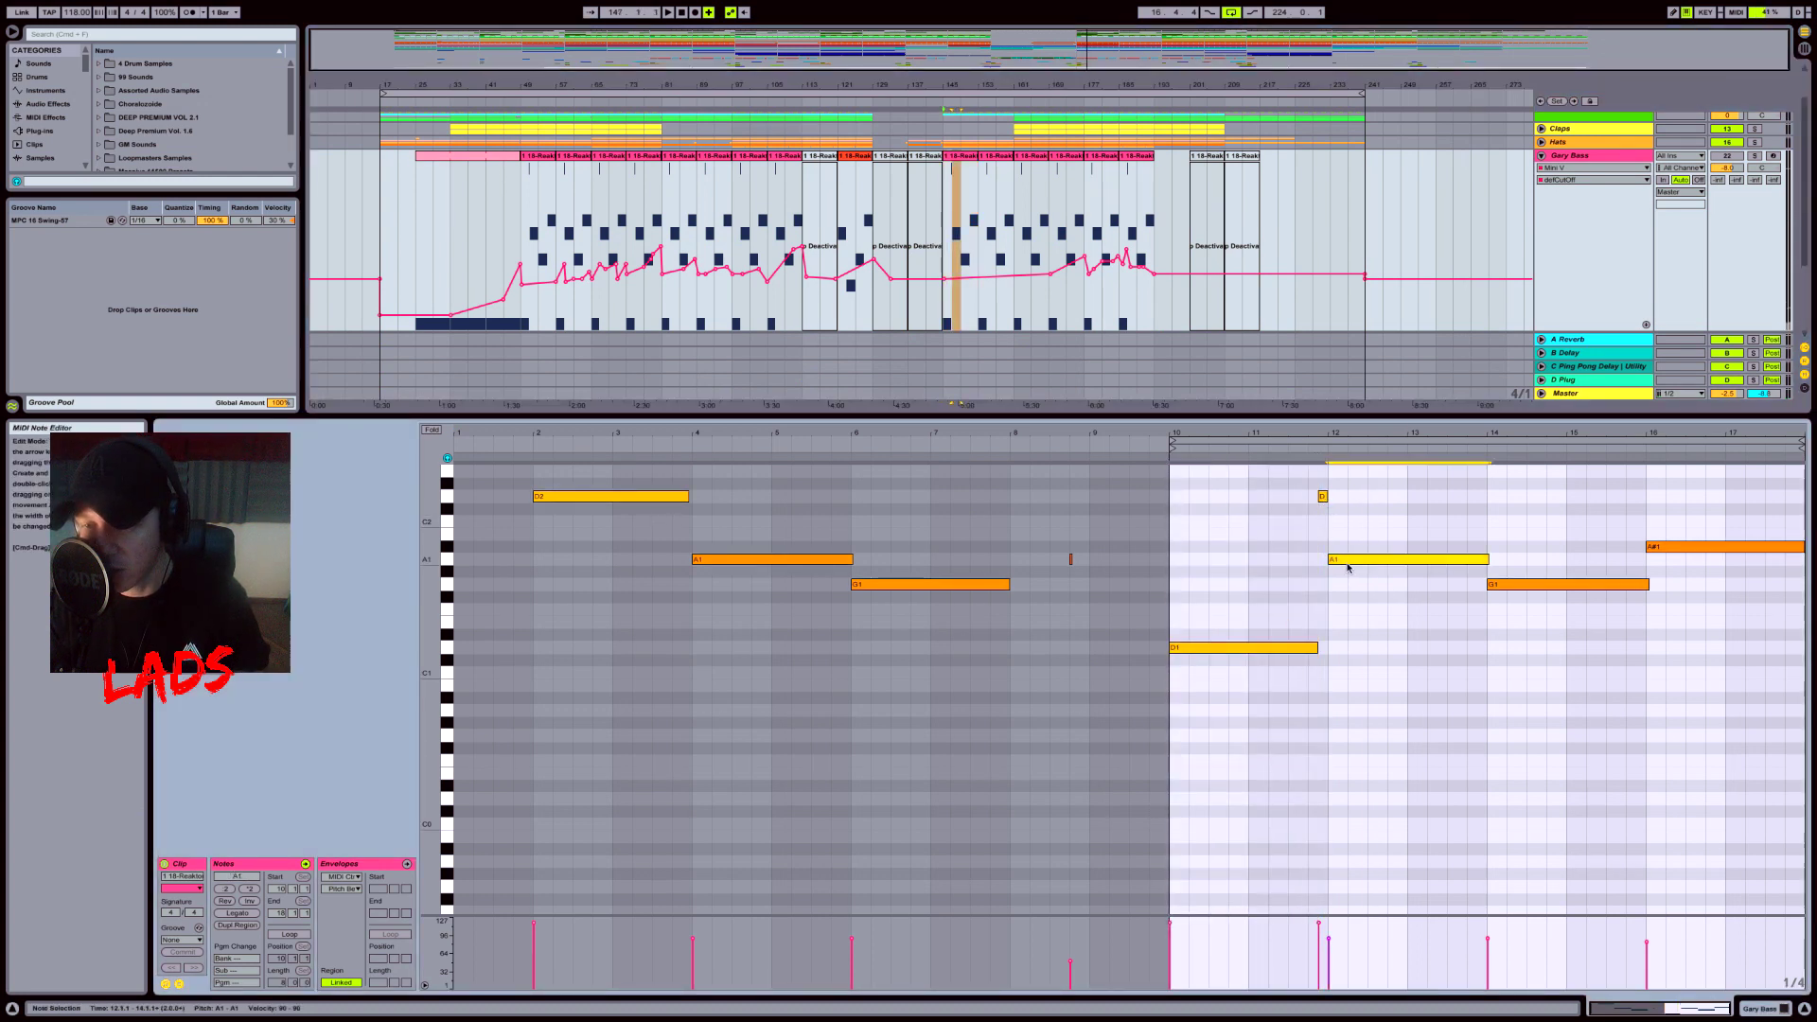
pyautogui.moveTo(1355, 584); pyautogui.dragTo(1348, 534)
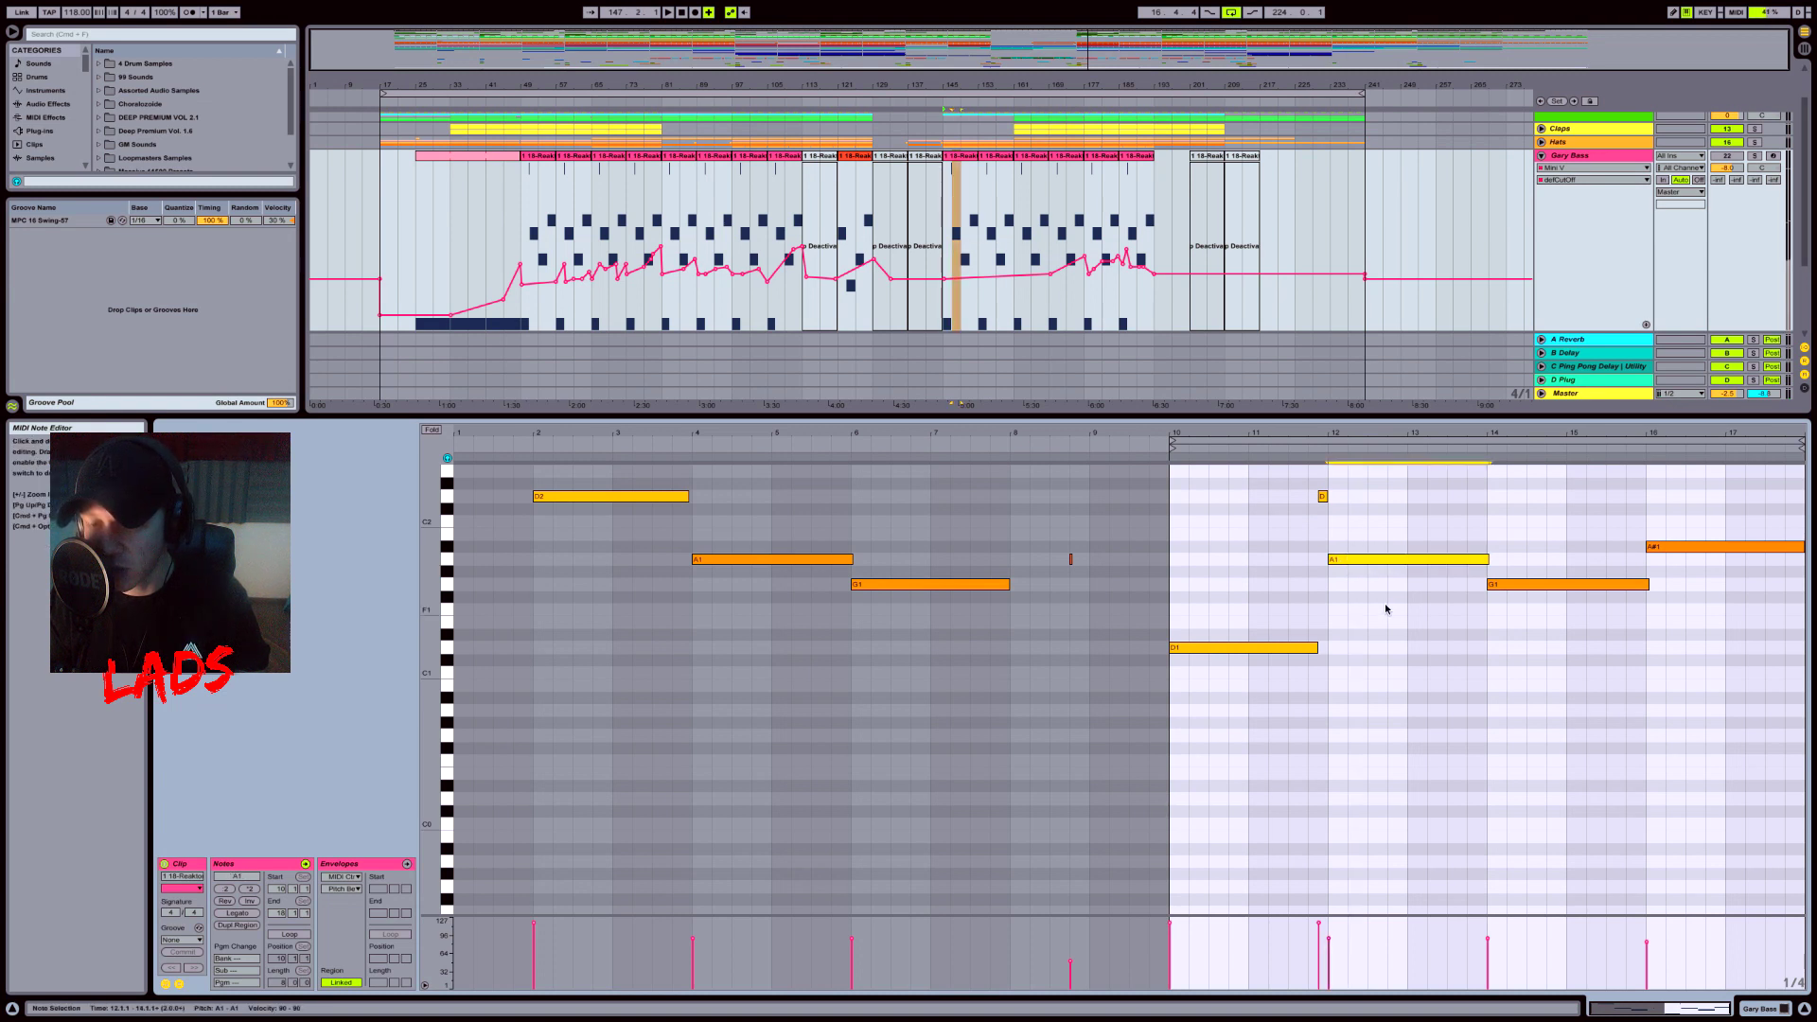
pyautogui.click(1227, 643)
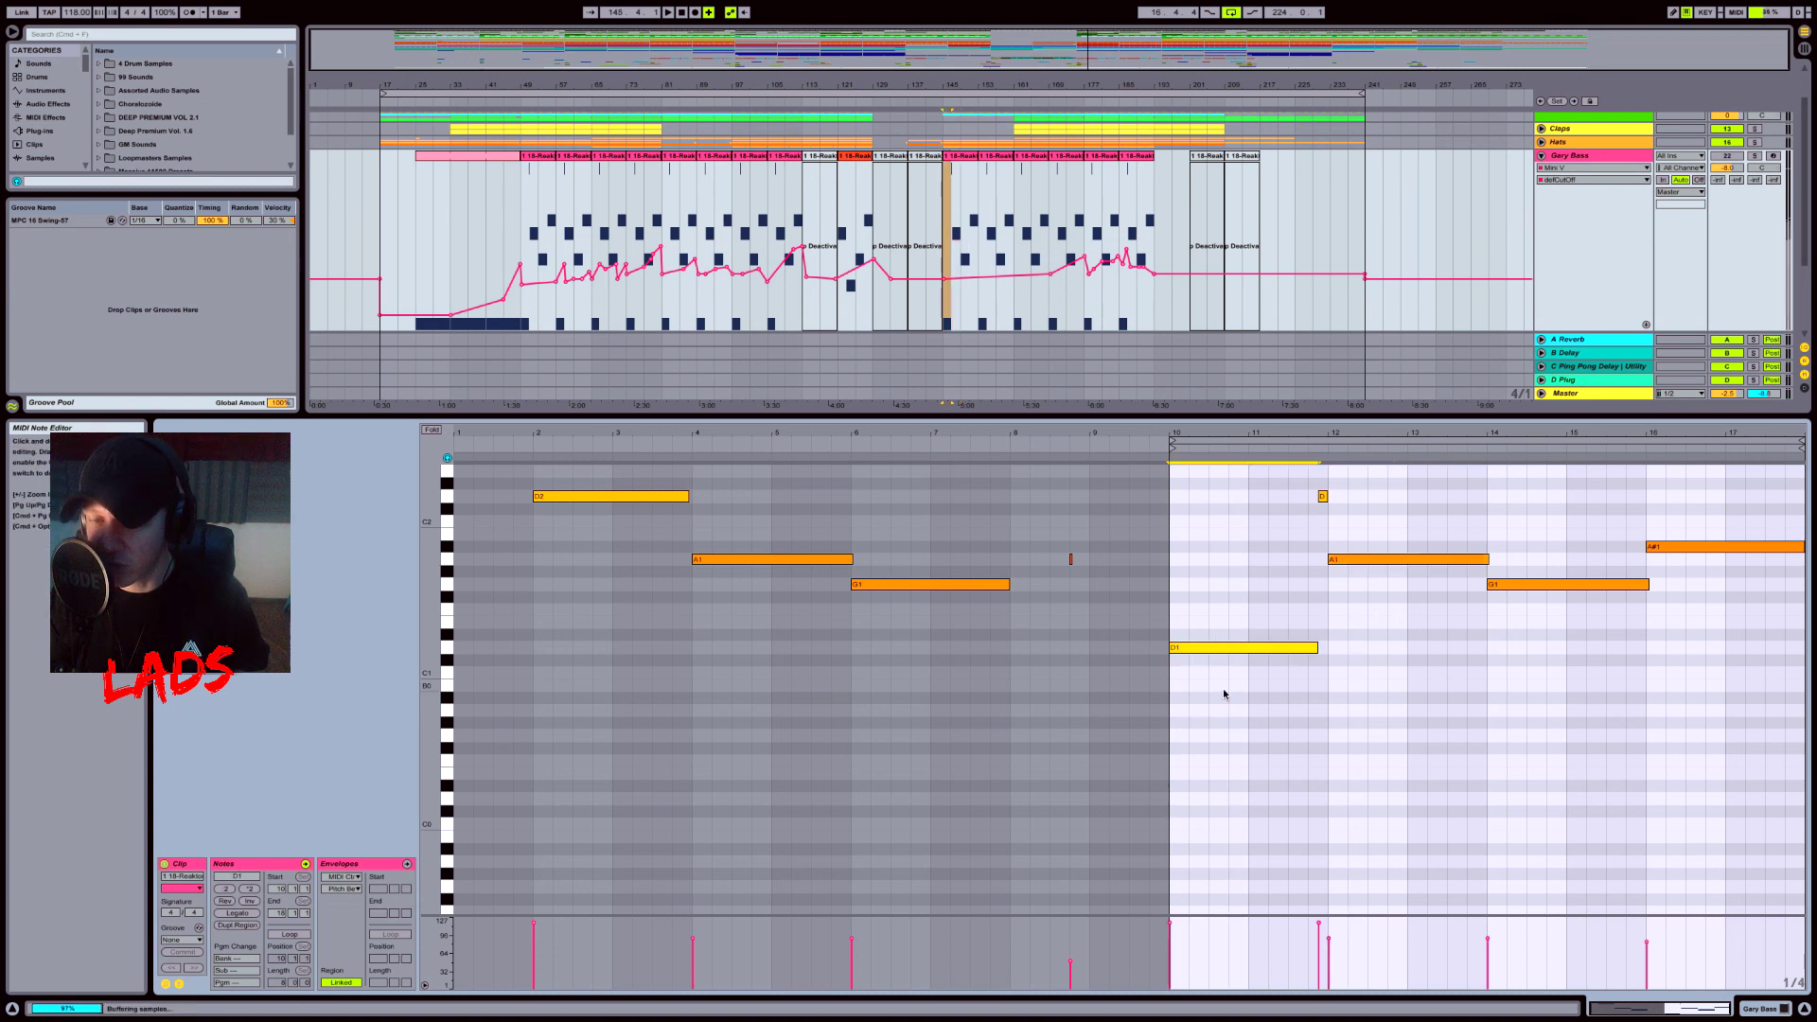
pyautogui.click(1395, 626)
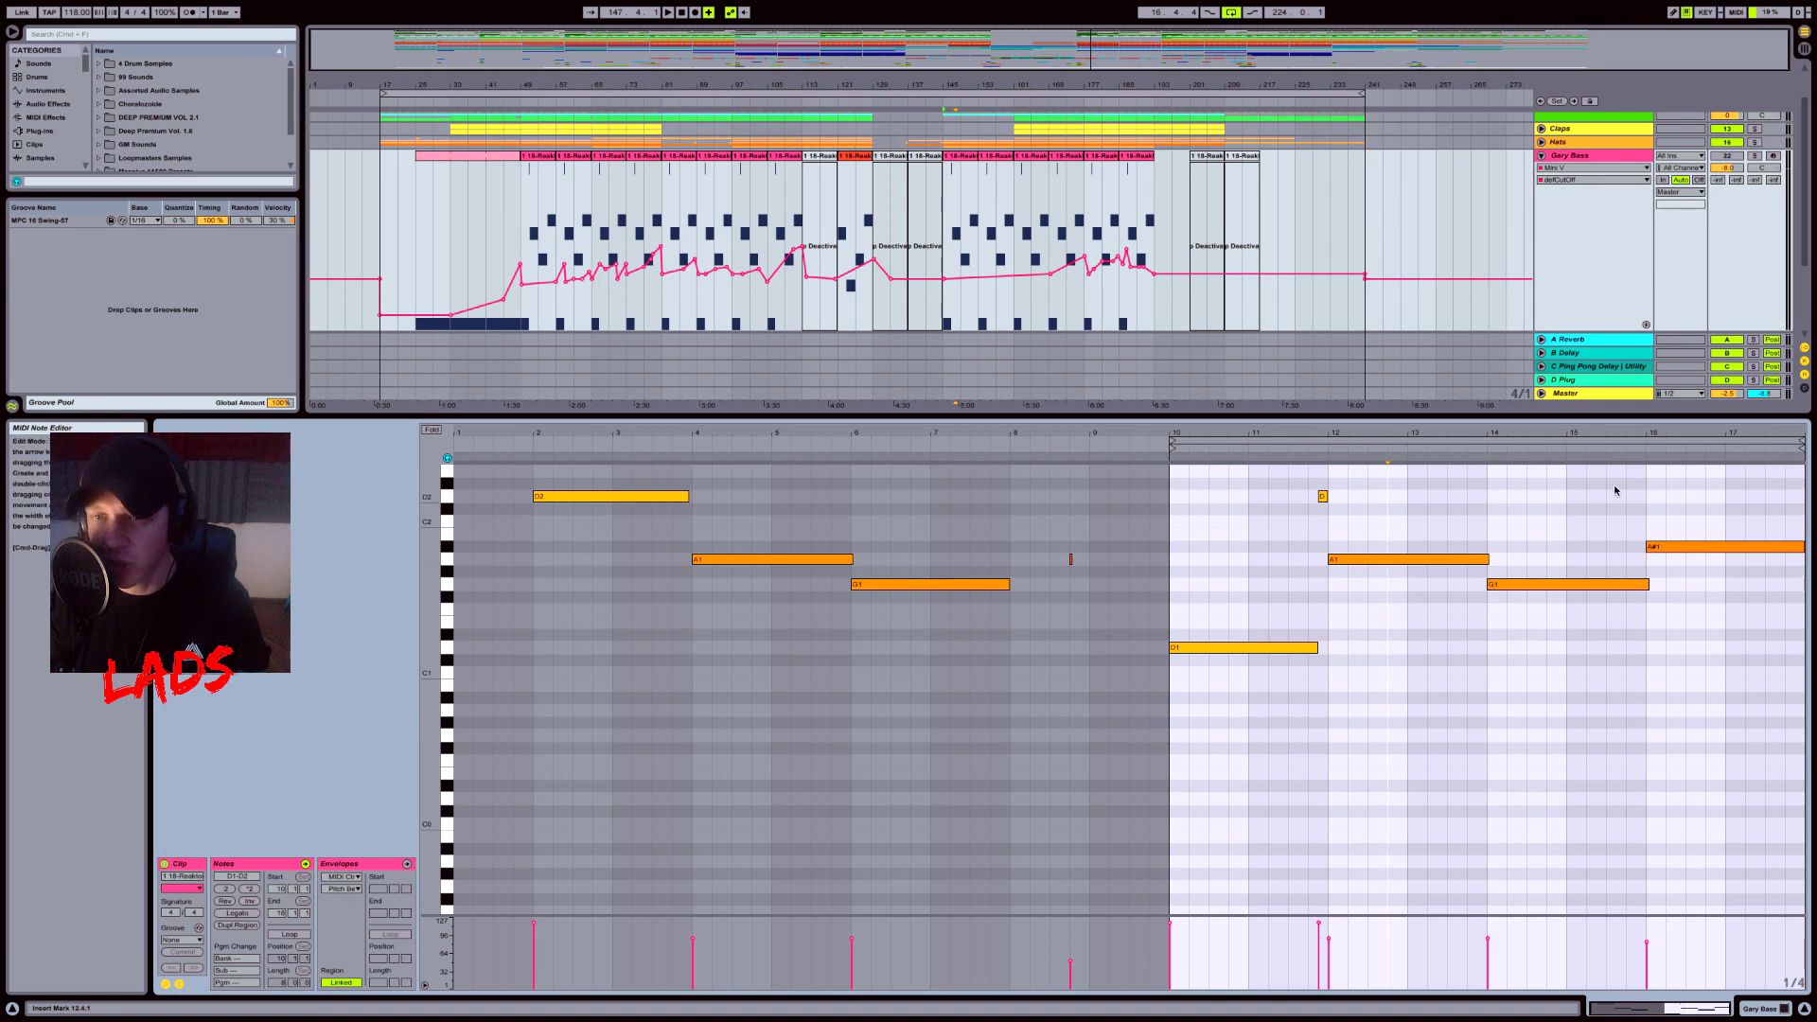
# Step: Open the orange Gary Bass clip at bar 121 and select its opening A1 note for comparison
pyautogui.hotkey('shift', 'Tab')
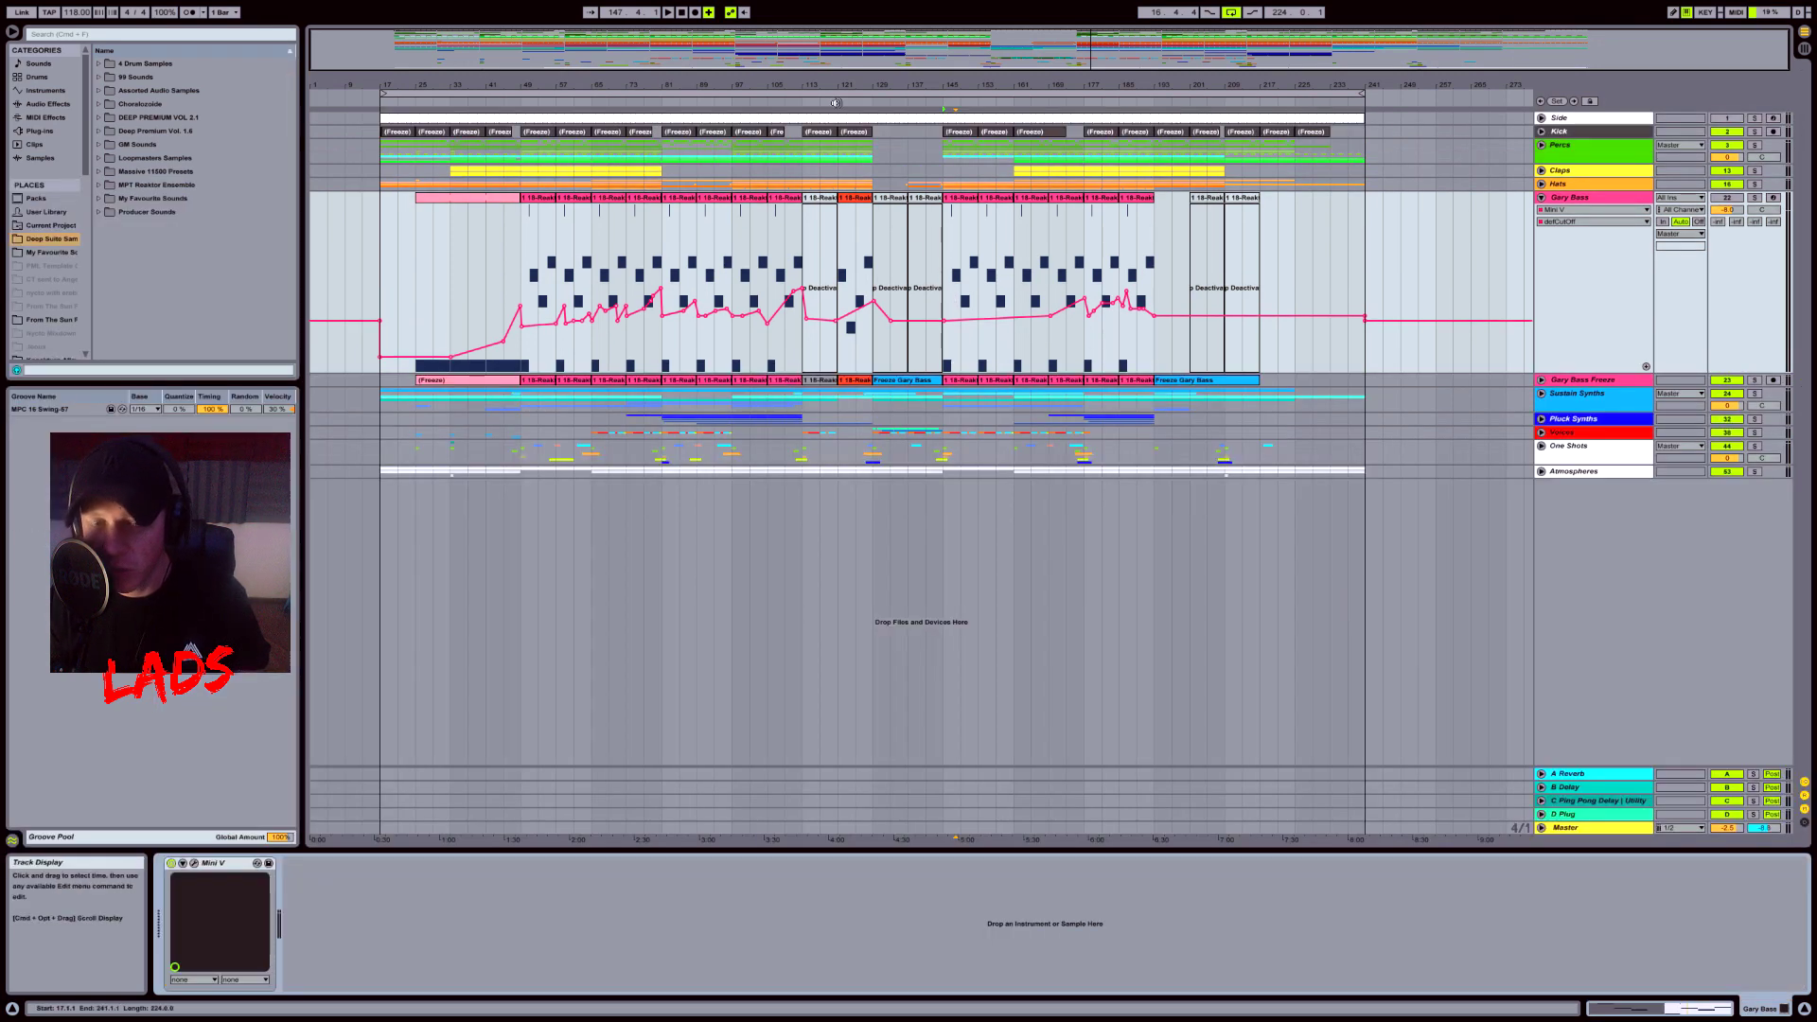
pyautogui.click(857, 200)
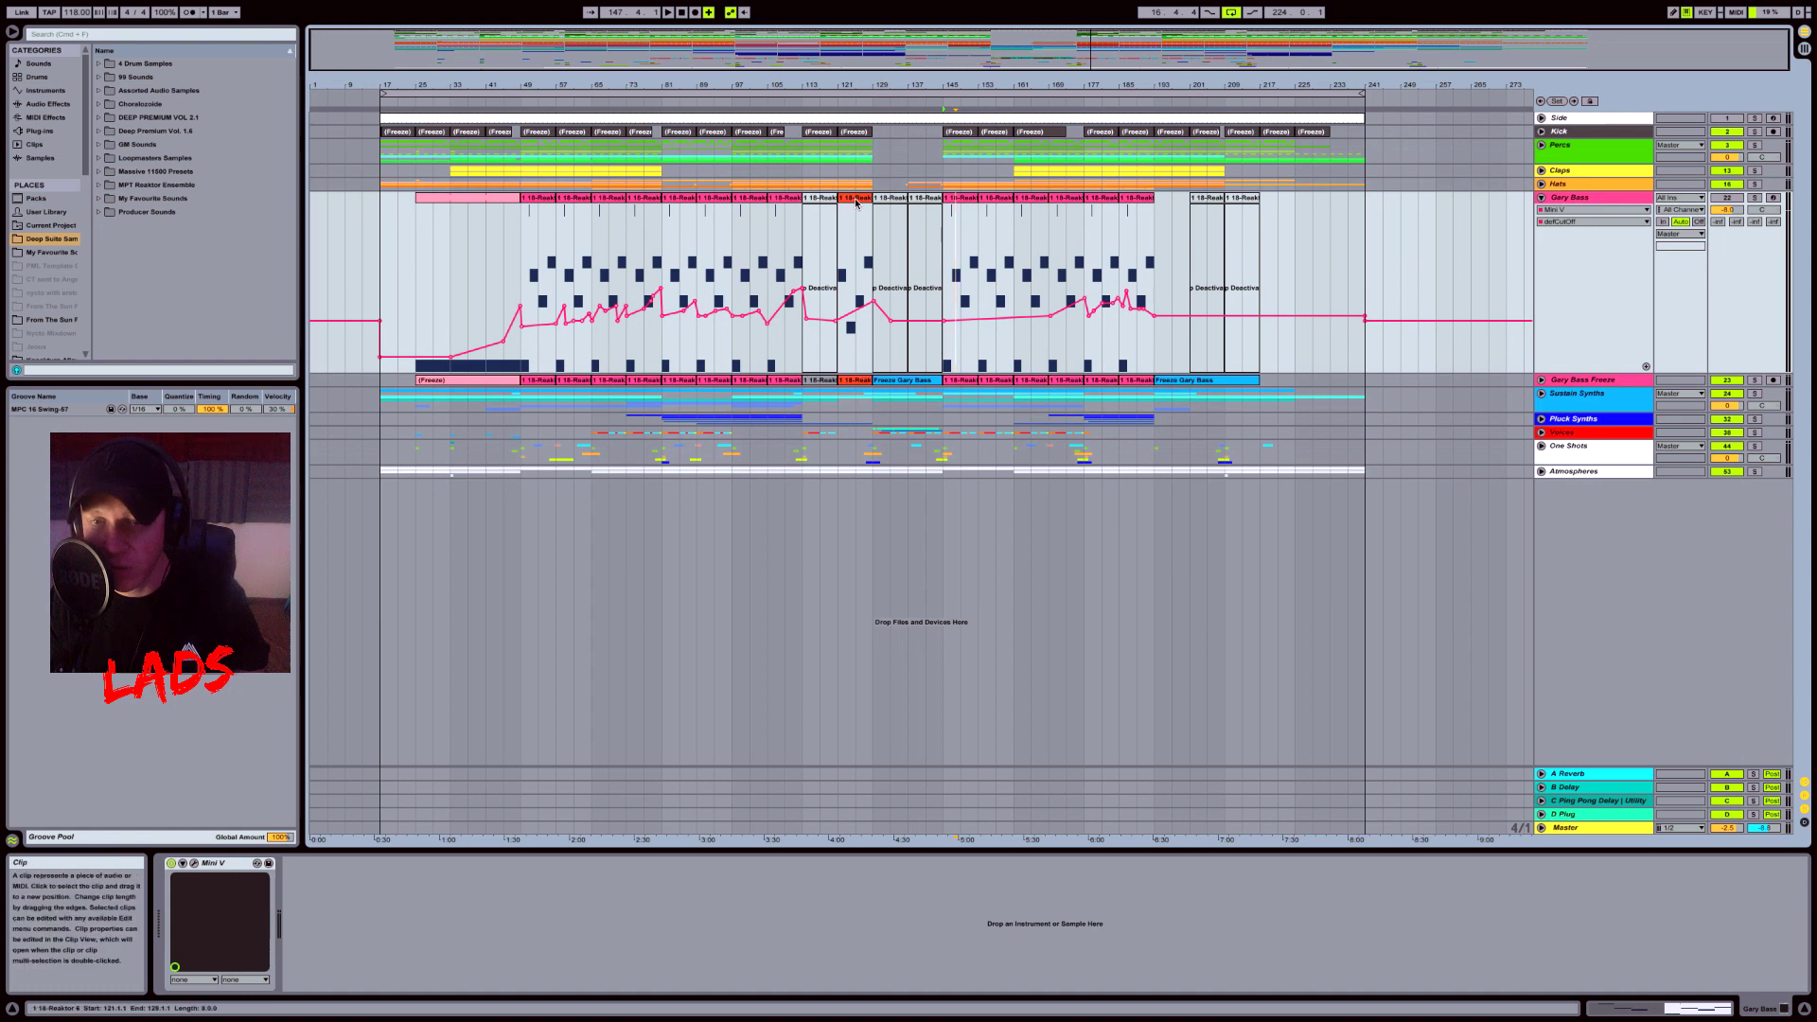
pyautogui.doubleClick(857, 201)
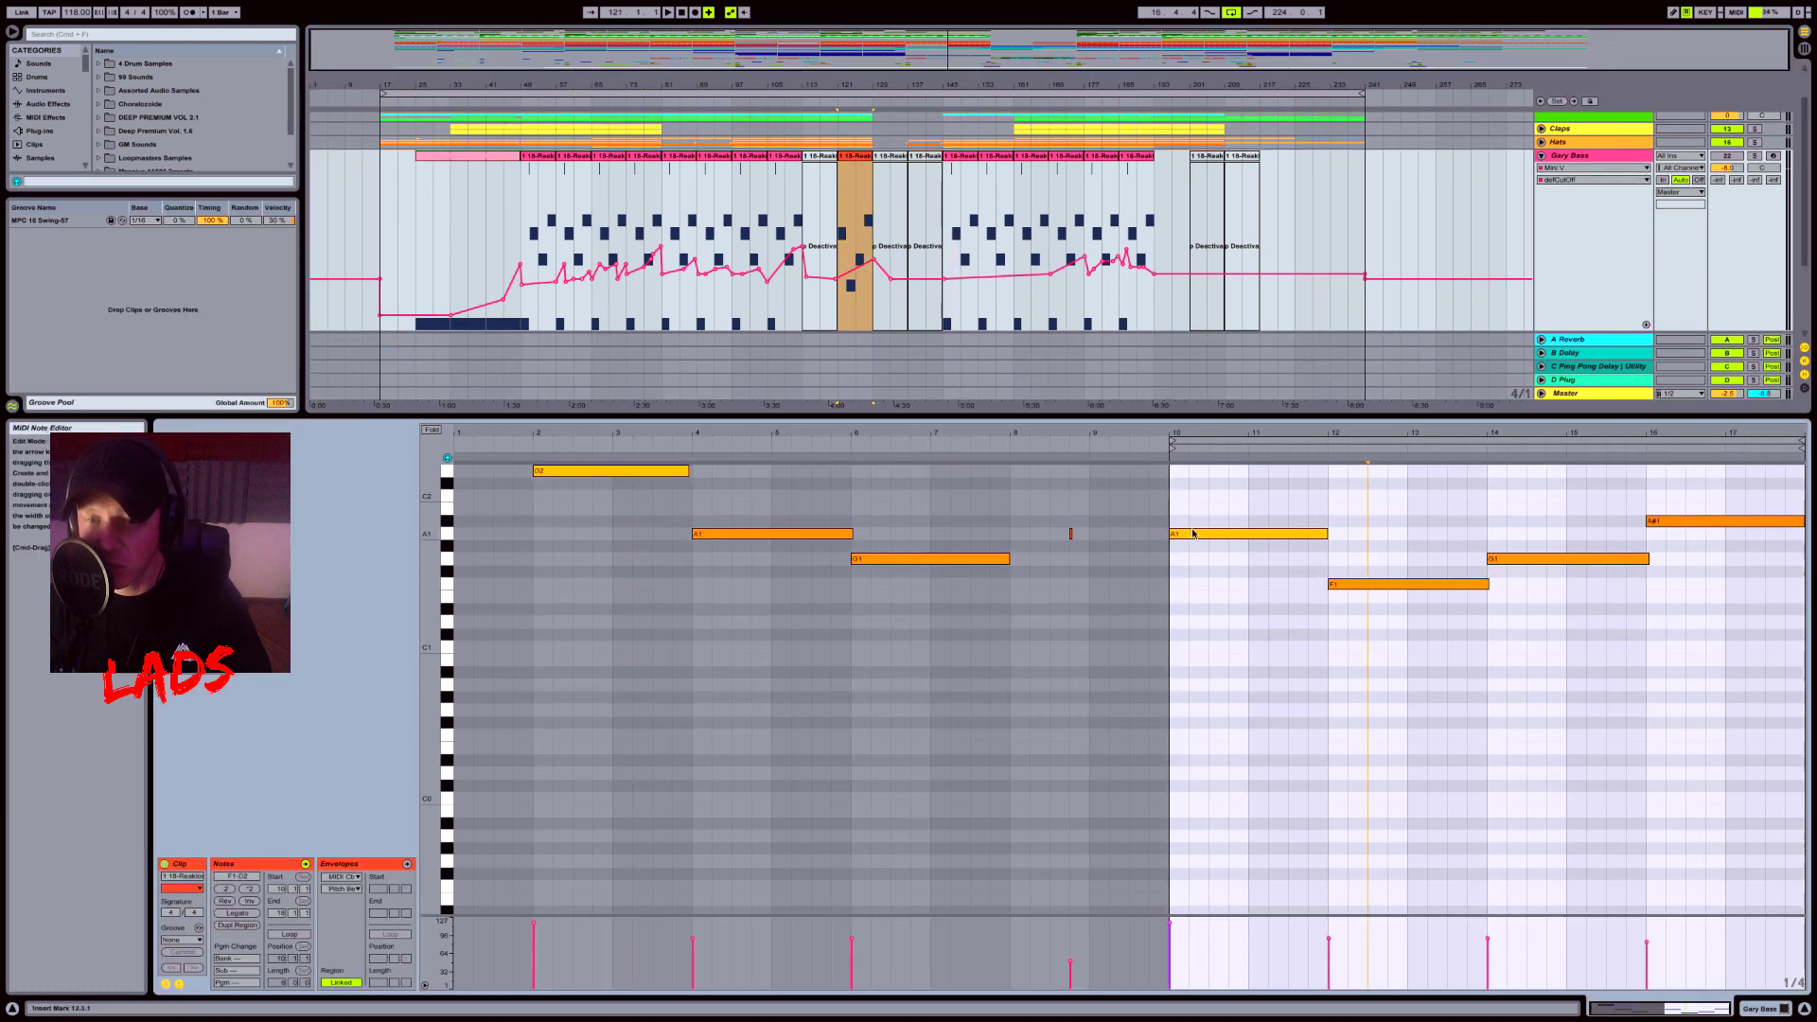
pyautogui.click(1202, 533)
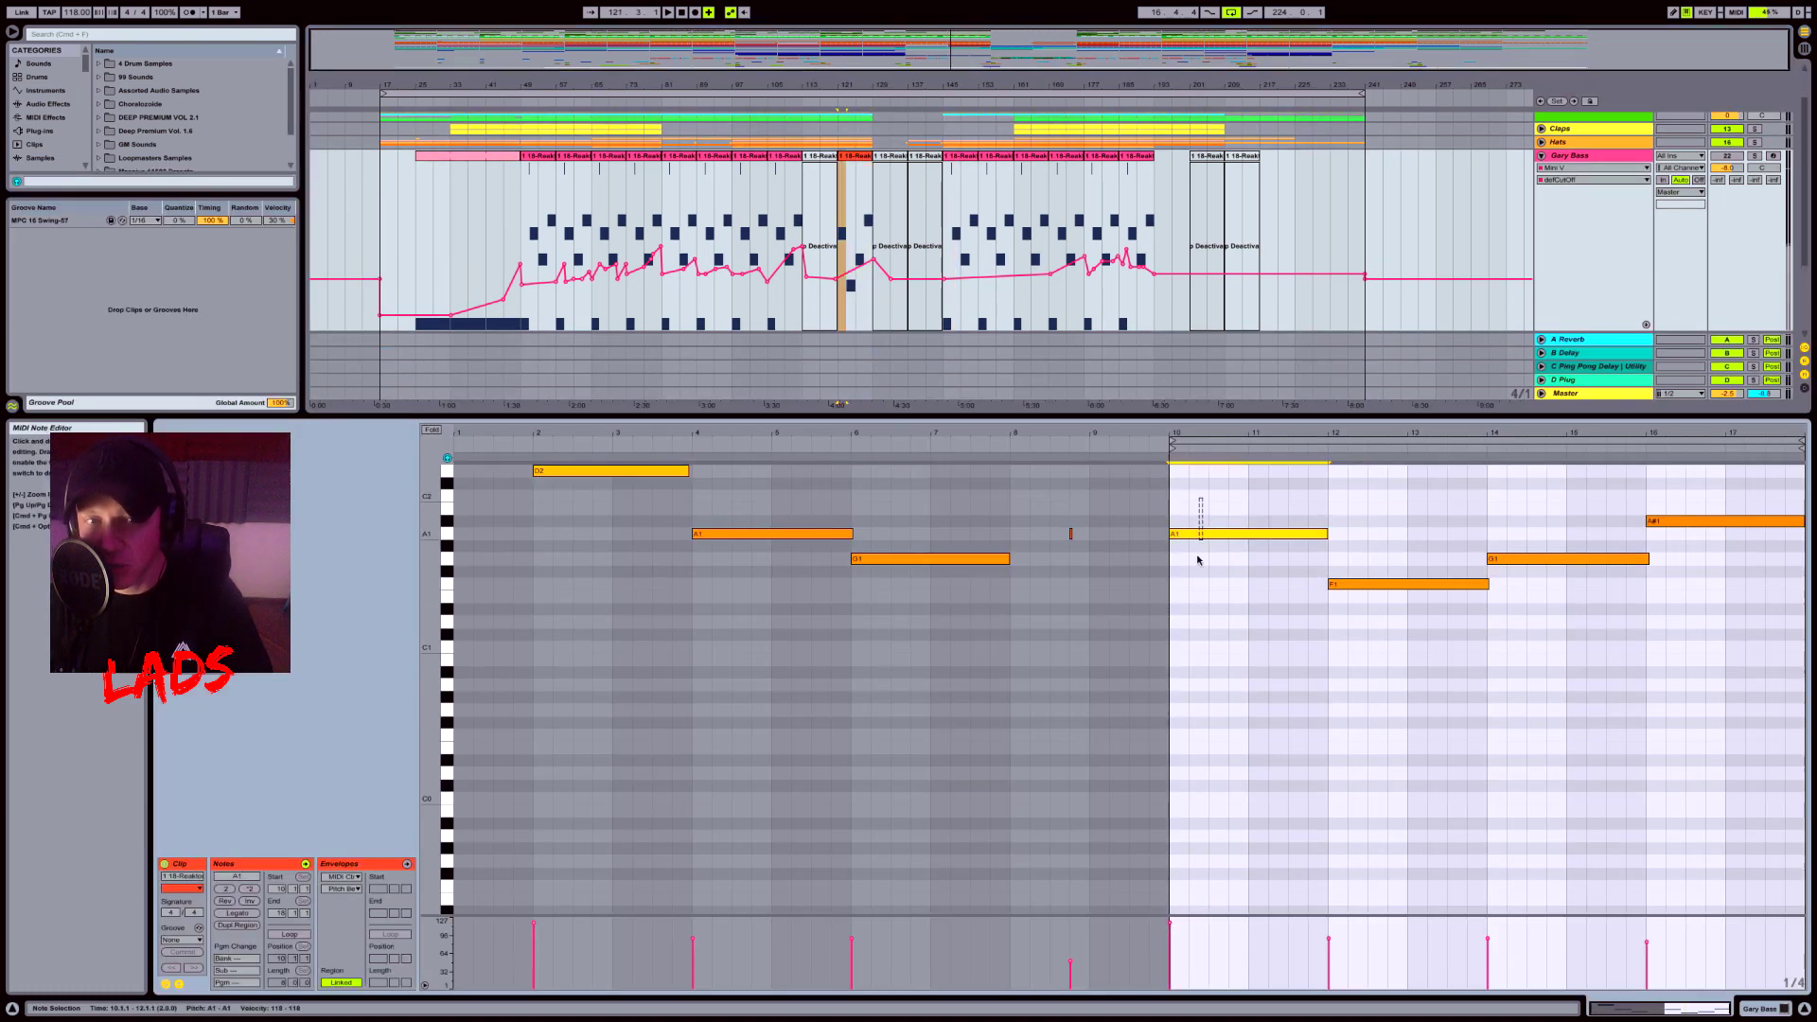
# Step: Show the Gary Bass track's Mini V instrument, then fold the track
pyautogui.click(1786, 1011)
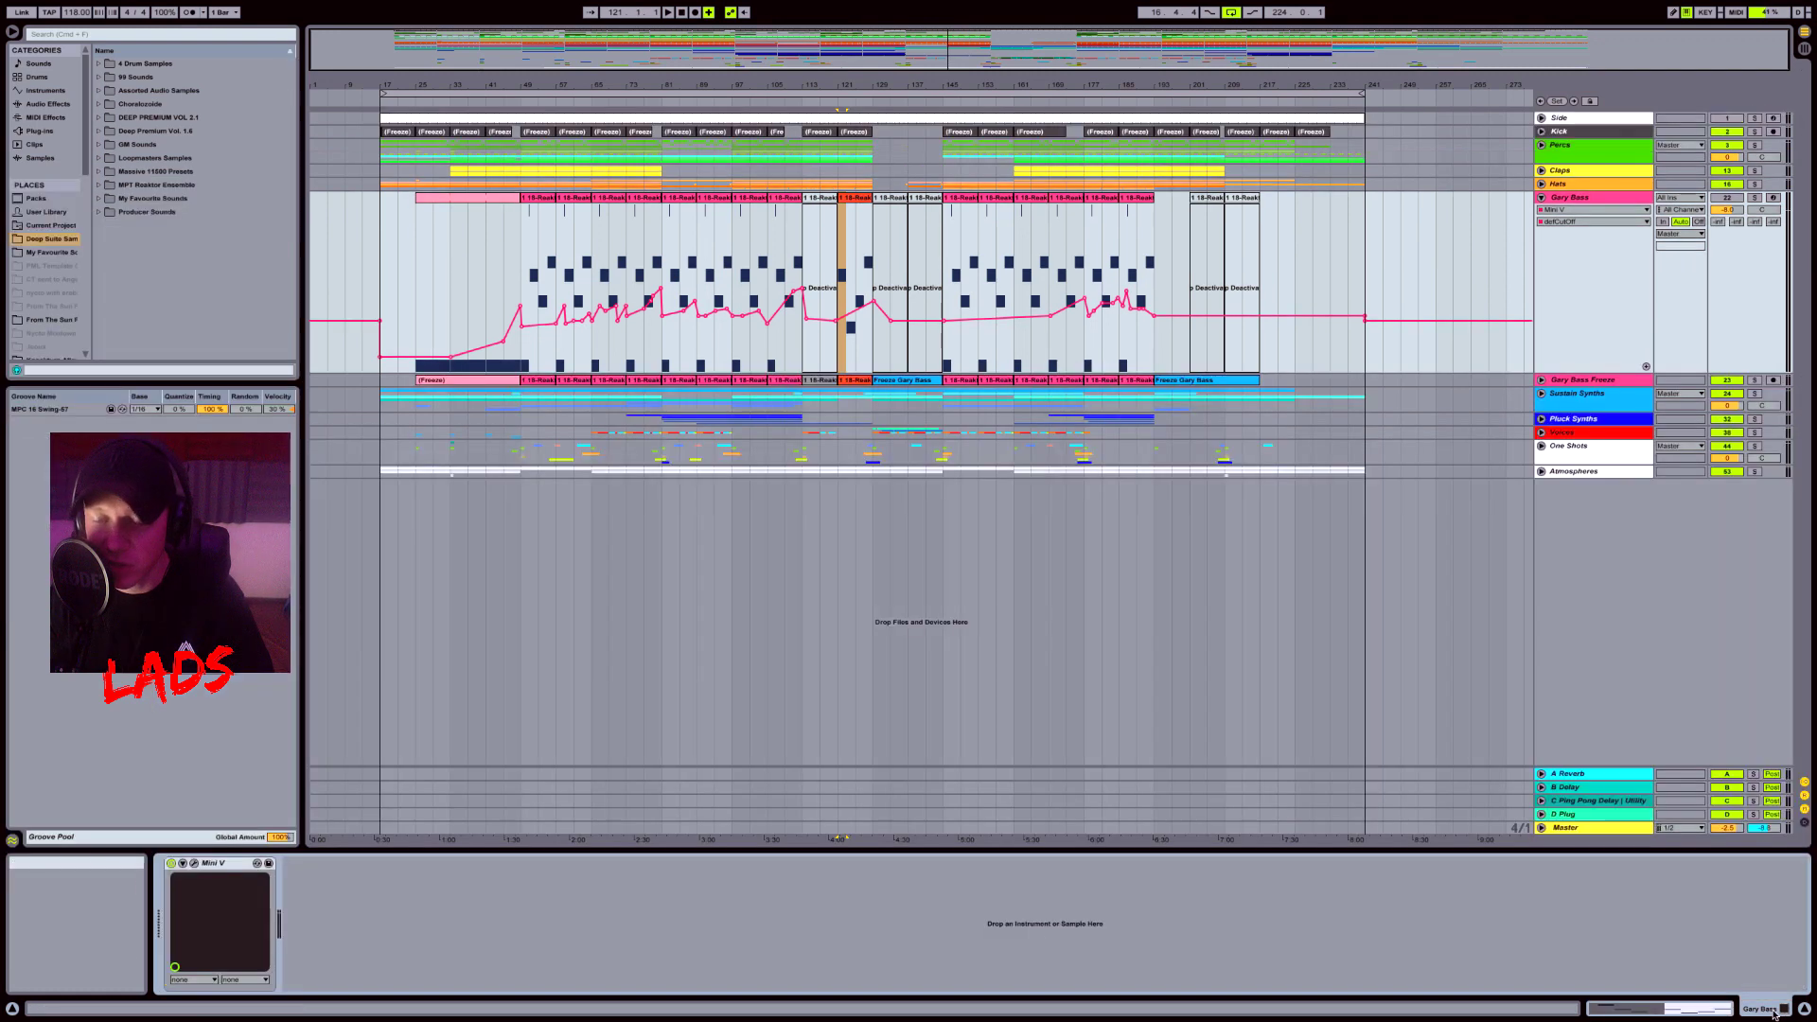
pyautogui.click(1566, 201)
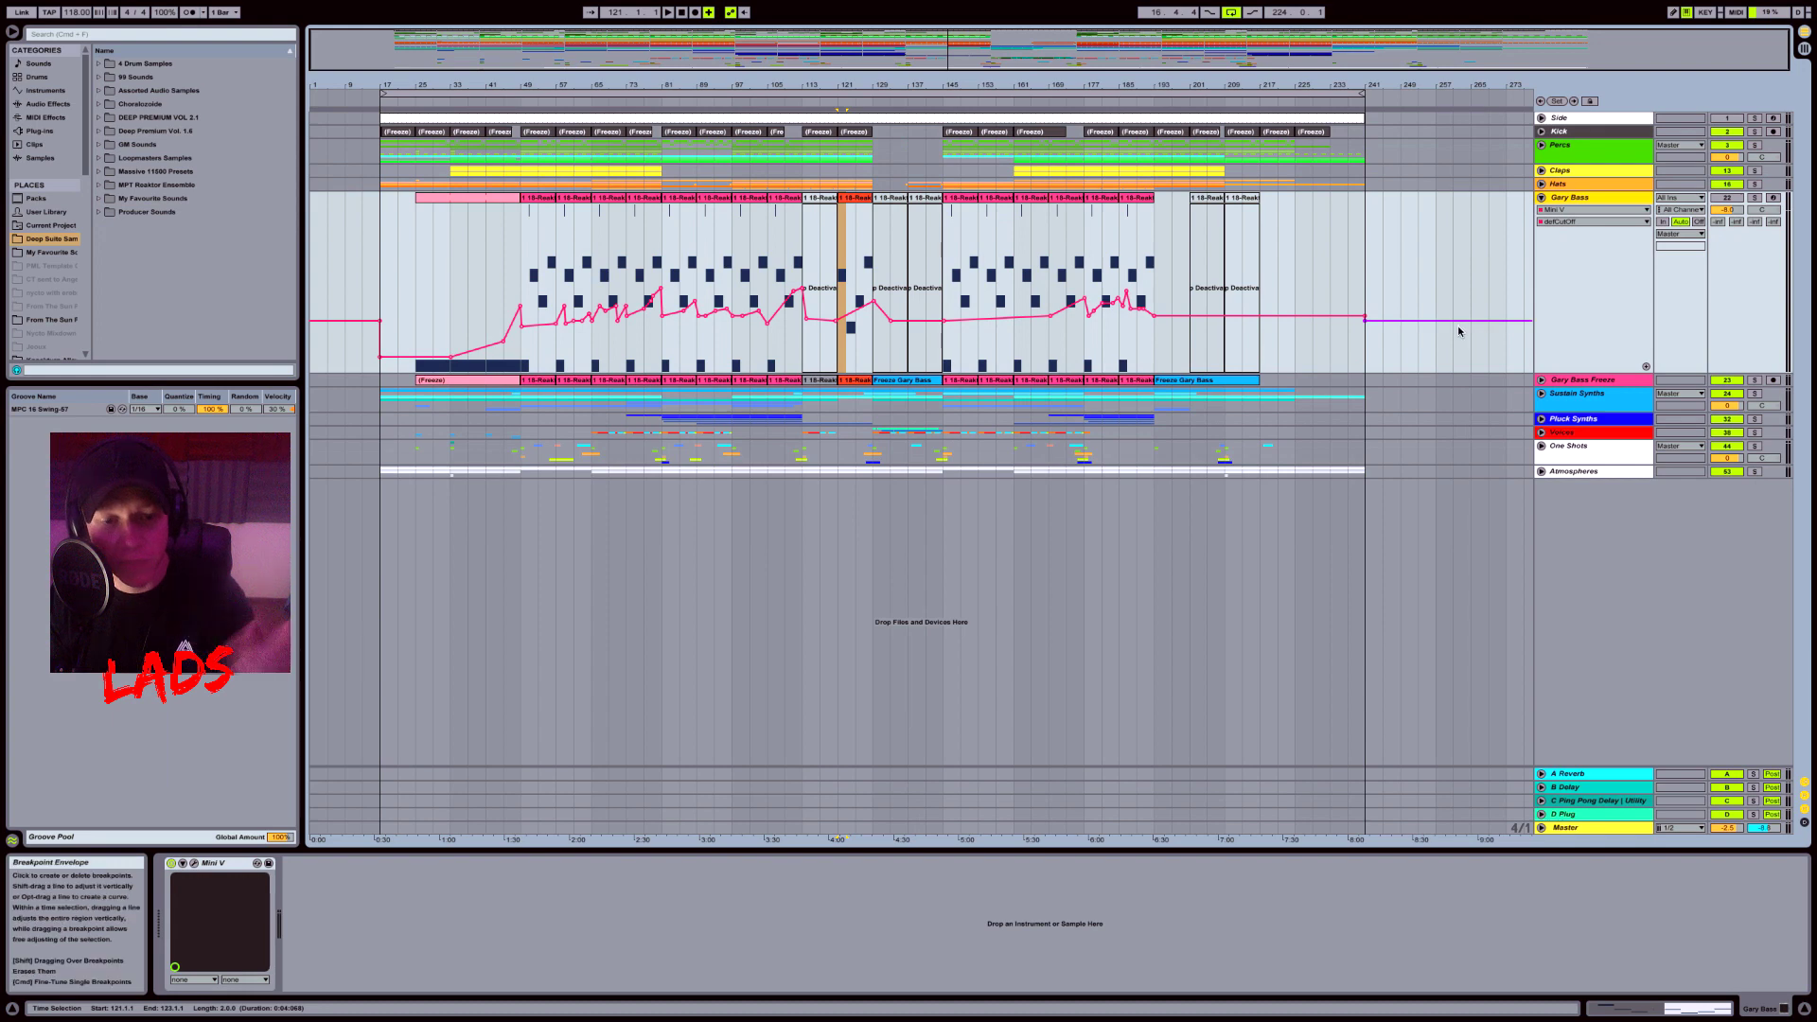
pyautogui.click(1289, 57)
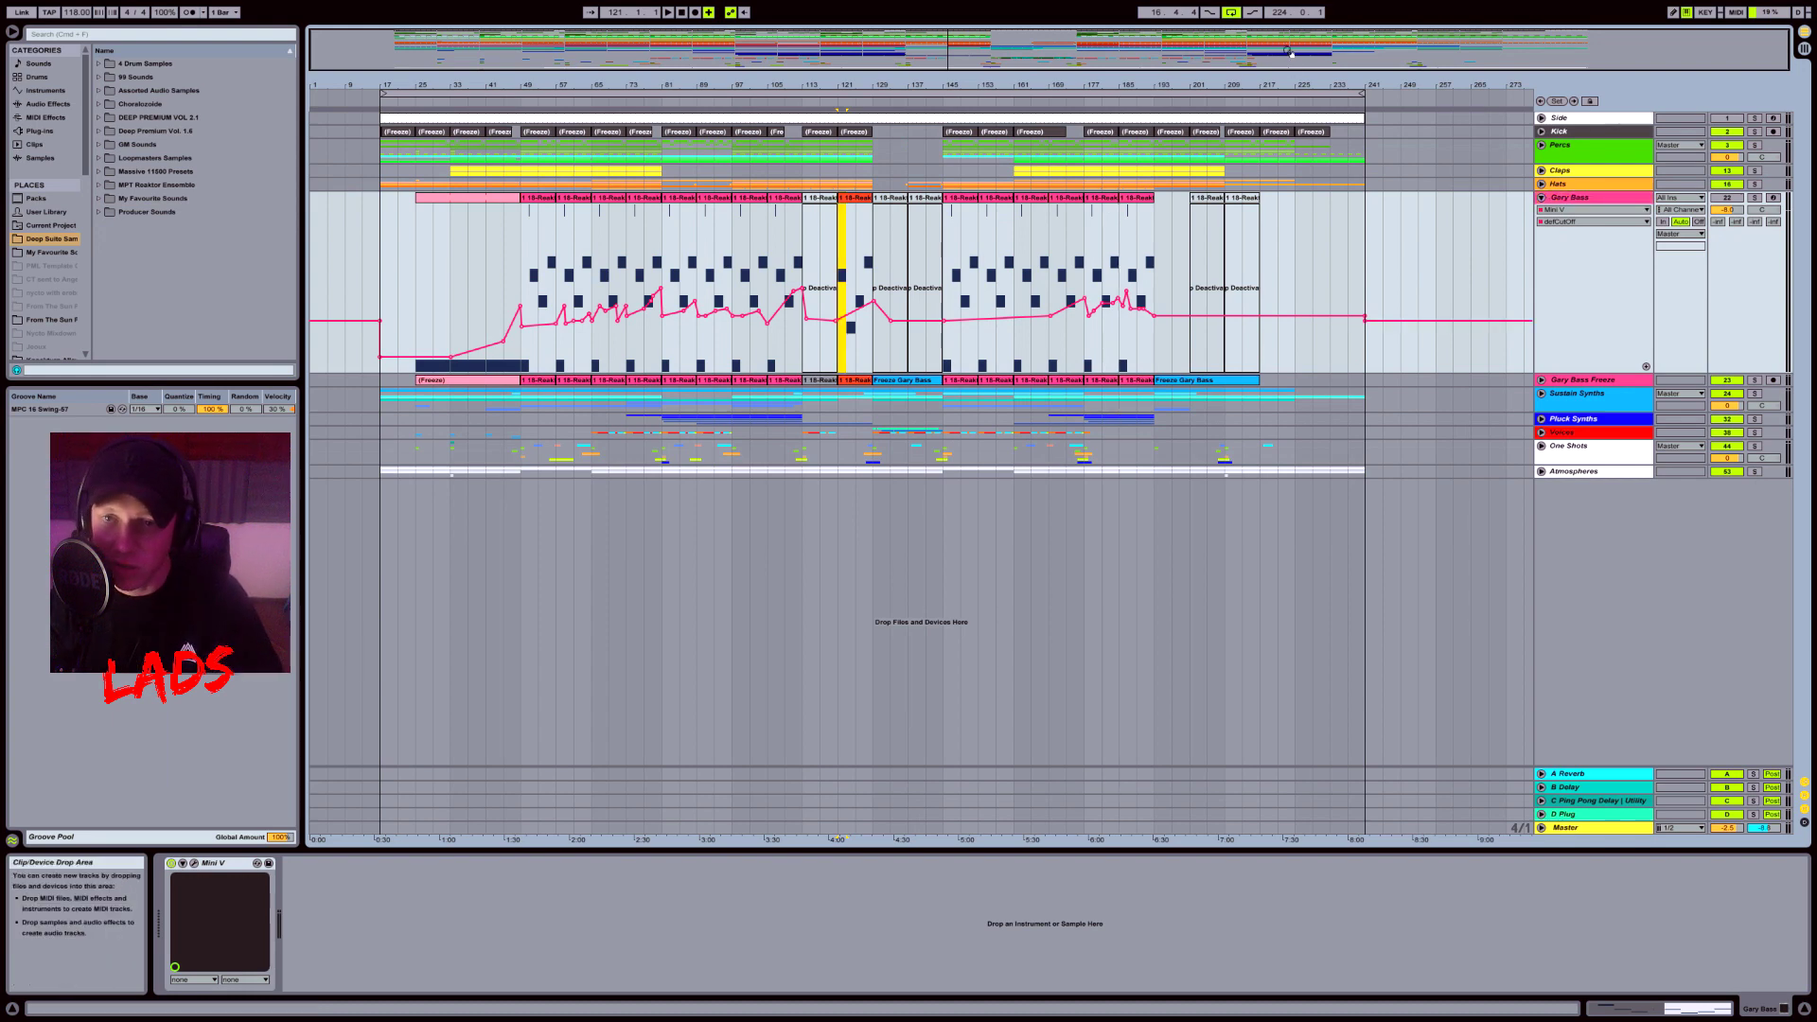
pyautogui.click(1541, 197)
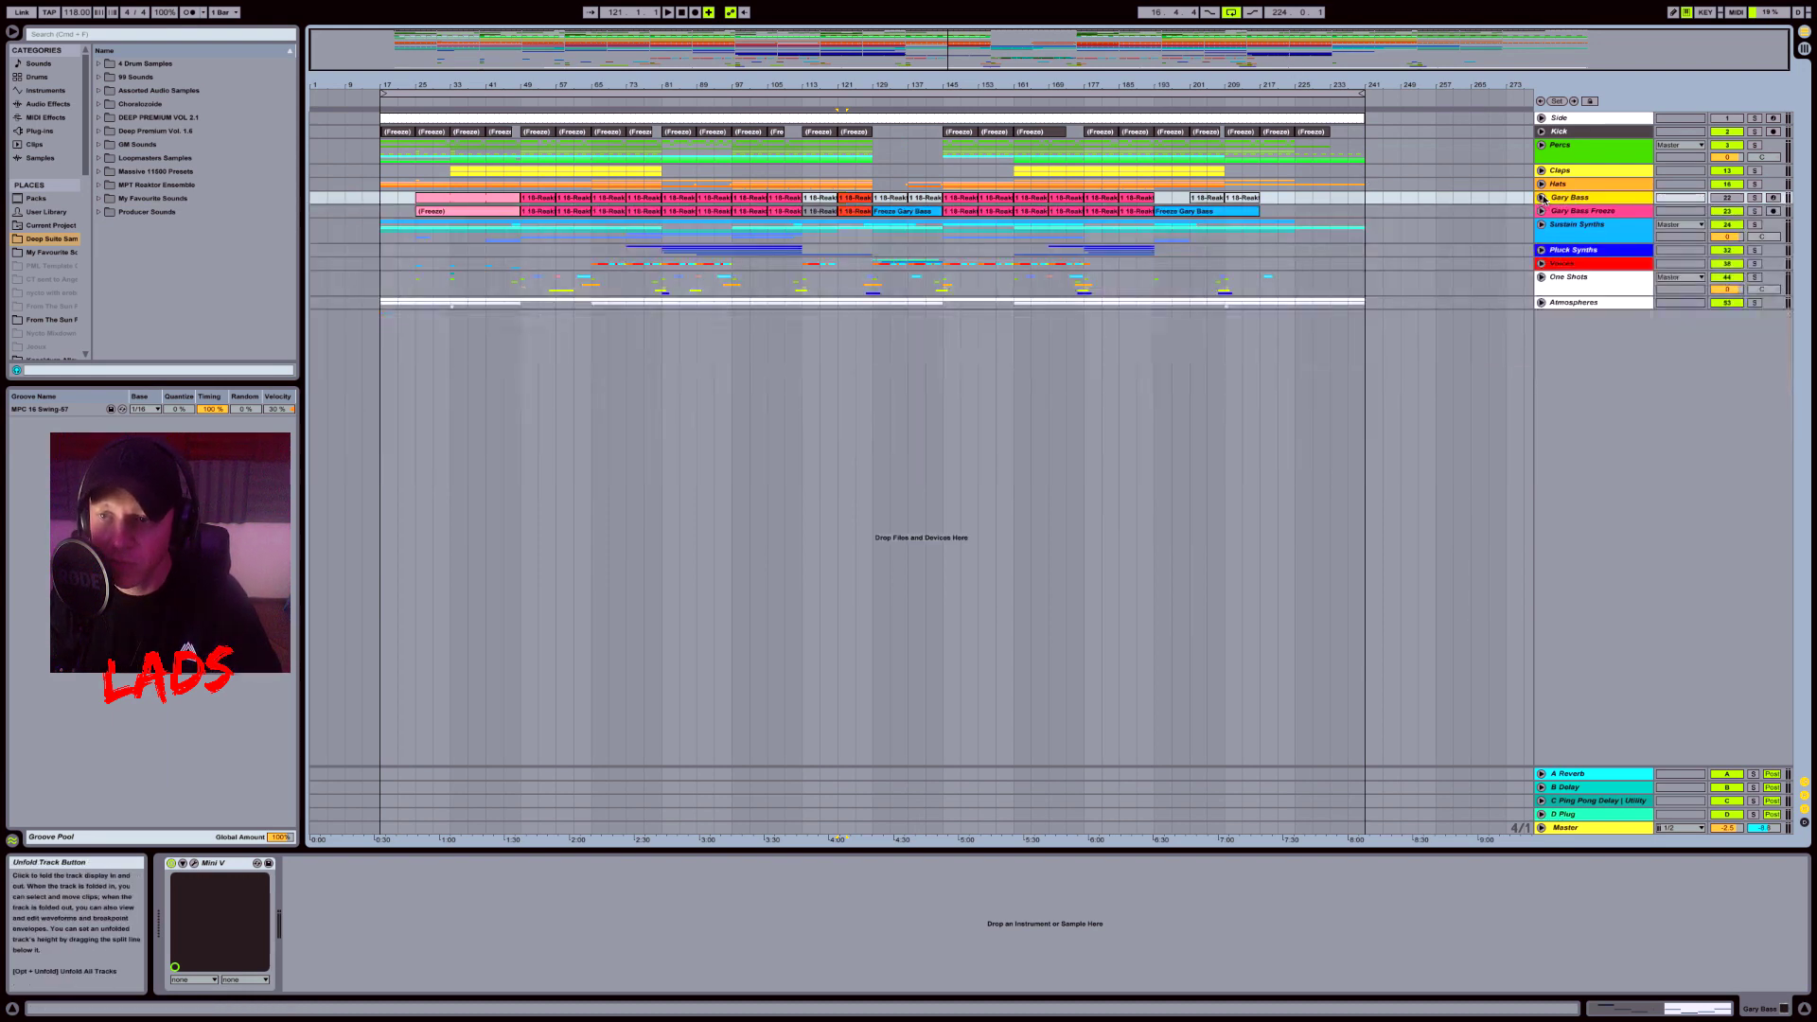
# Step: Unfold and solo the Gary Bass Freeze track, play it from bar 145 and stop playback
pyautogui.click(1545, 211)
pyautogui.click(1543, 211)
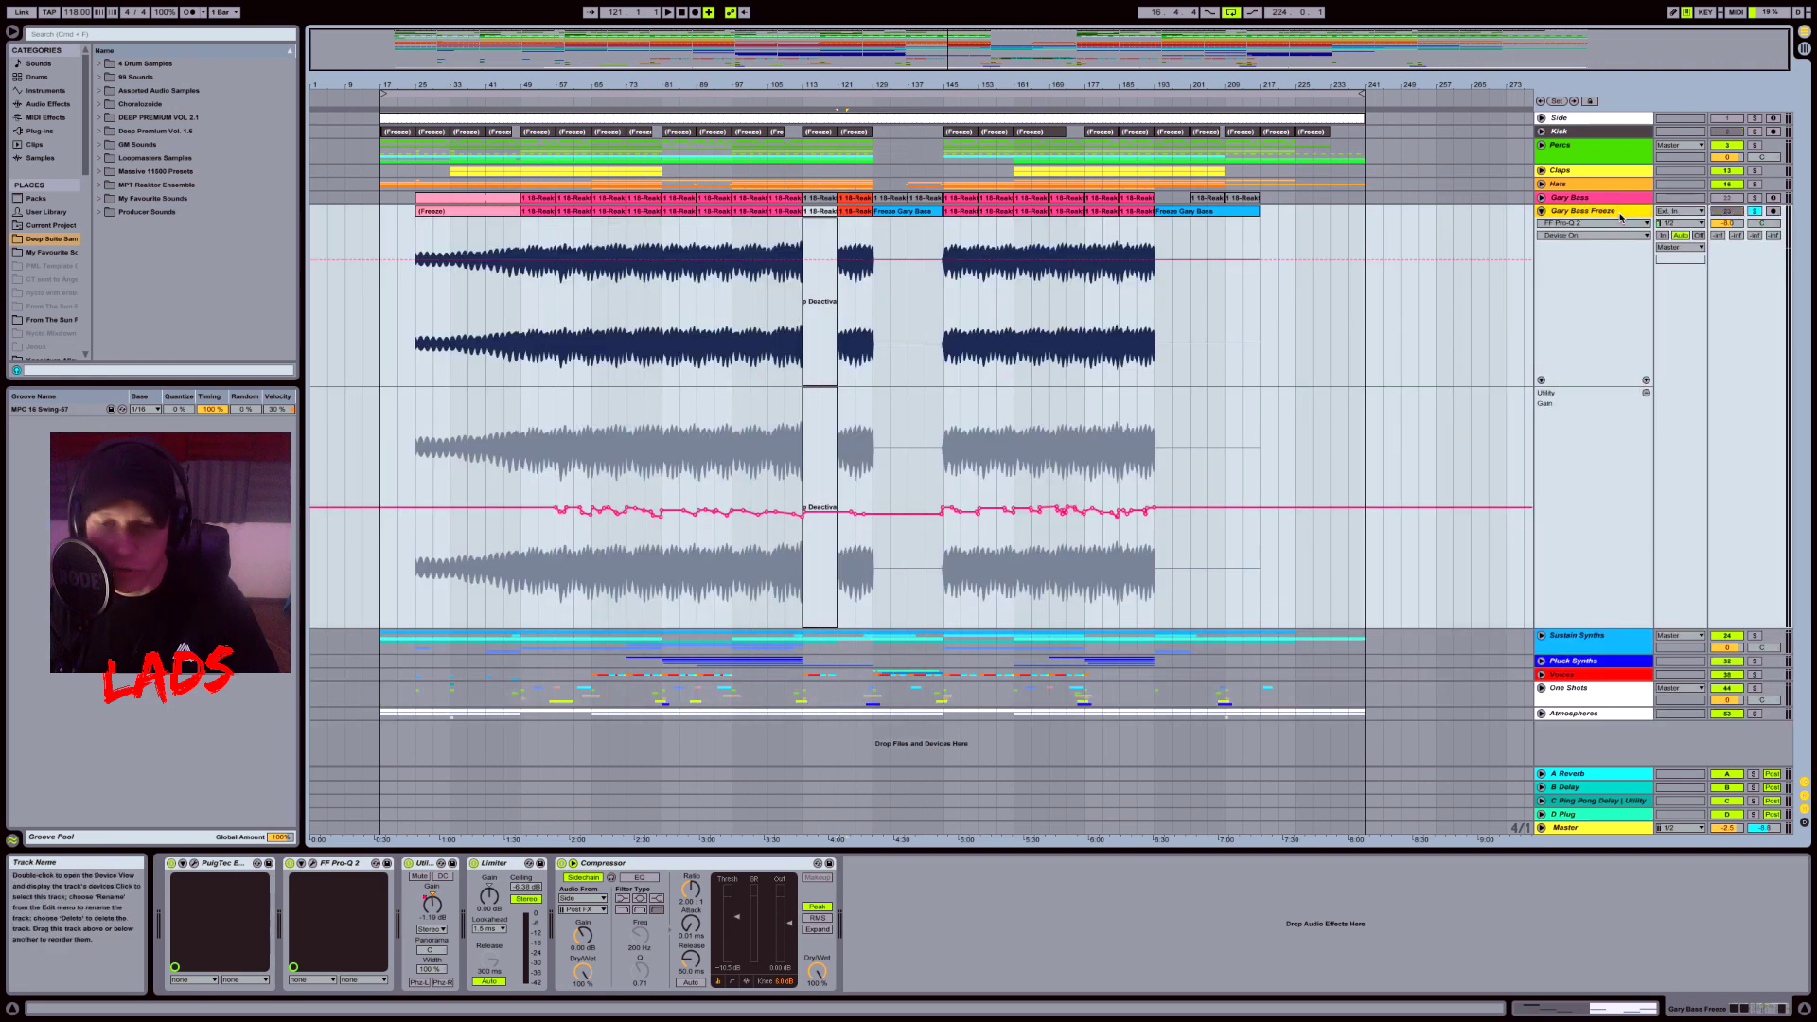
pyautogui.click(1117, 85)
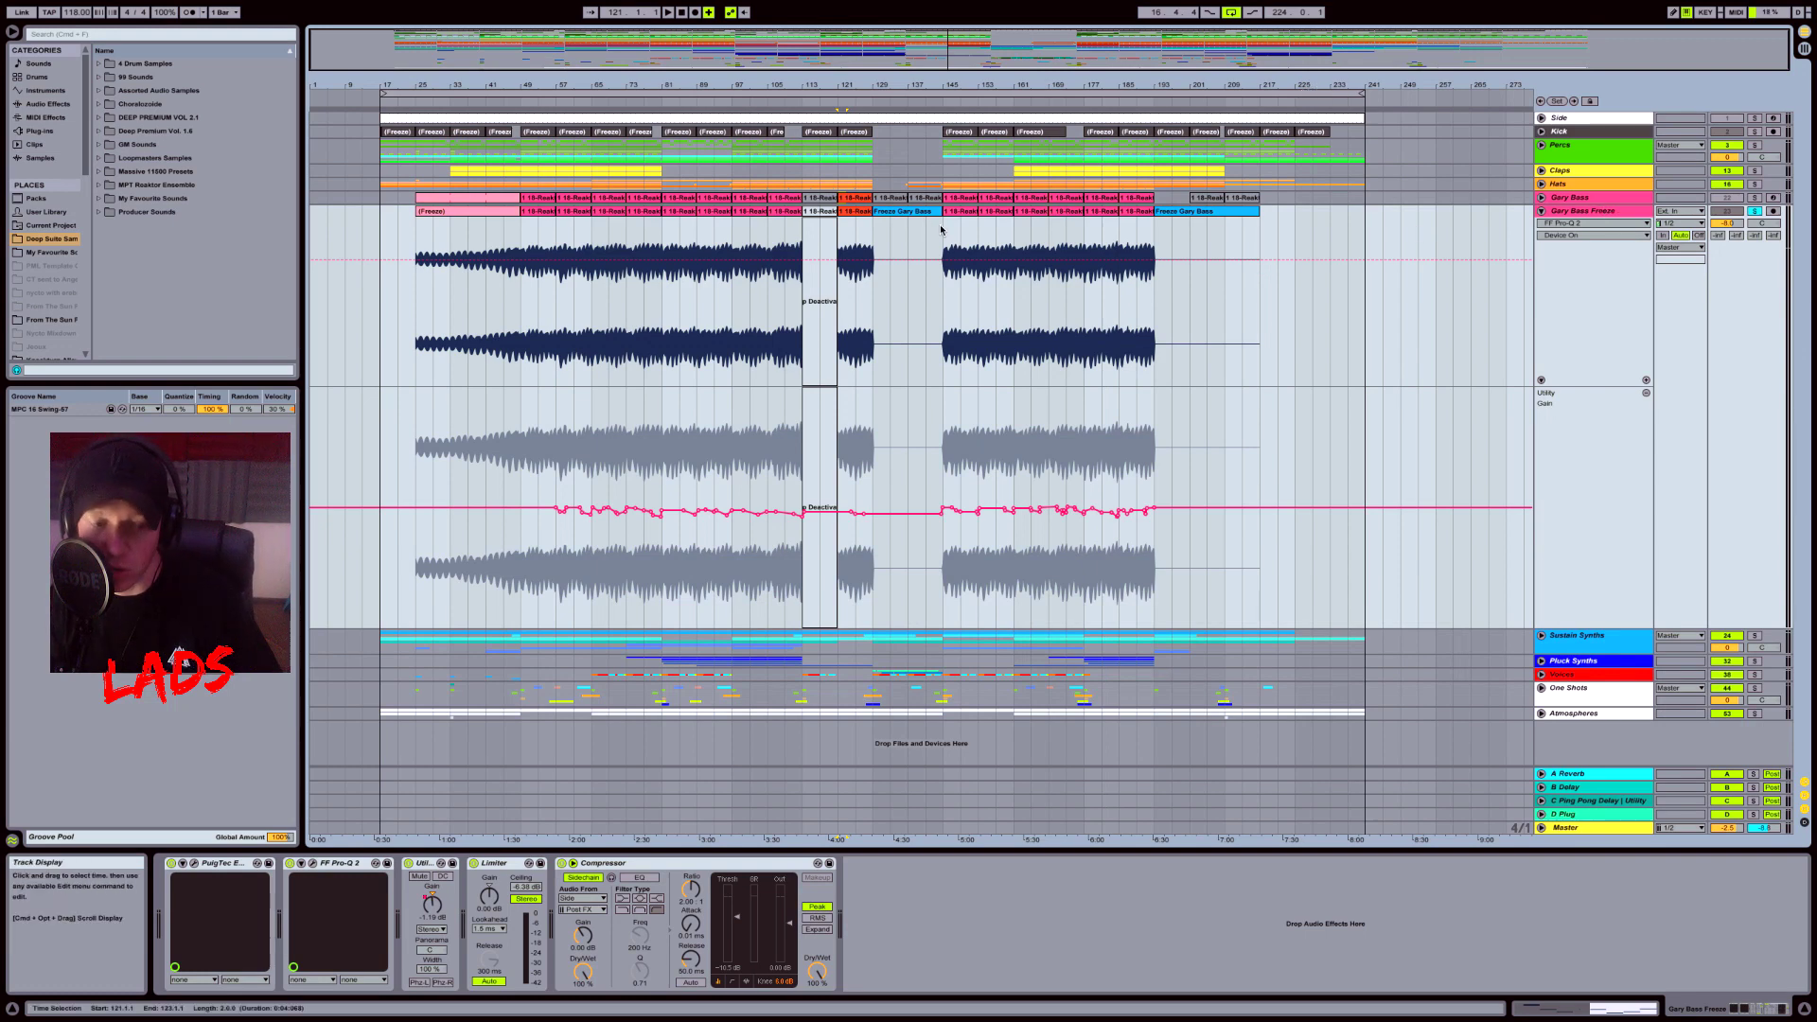
pyautogui.click(1576, 212)
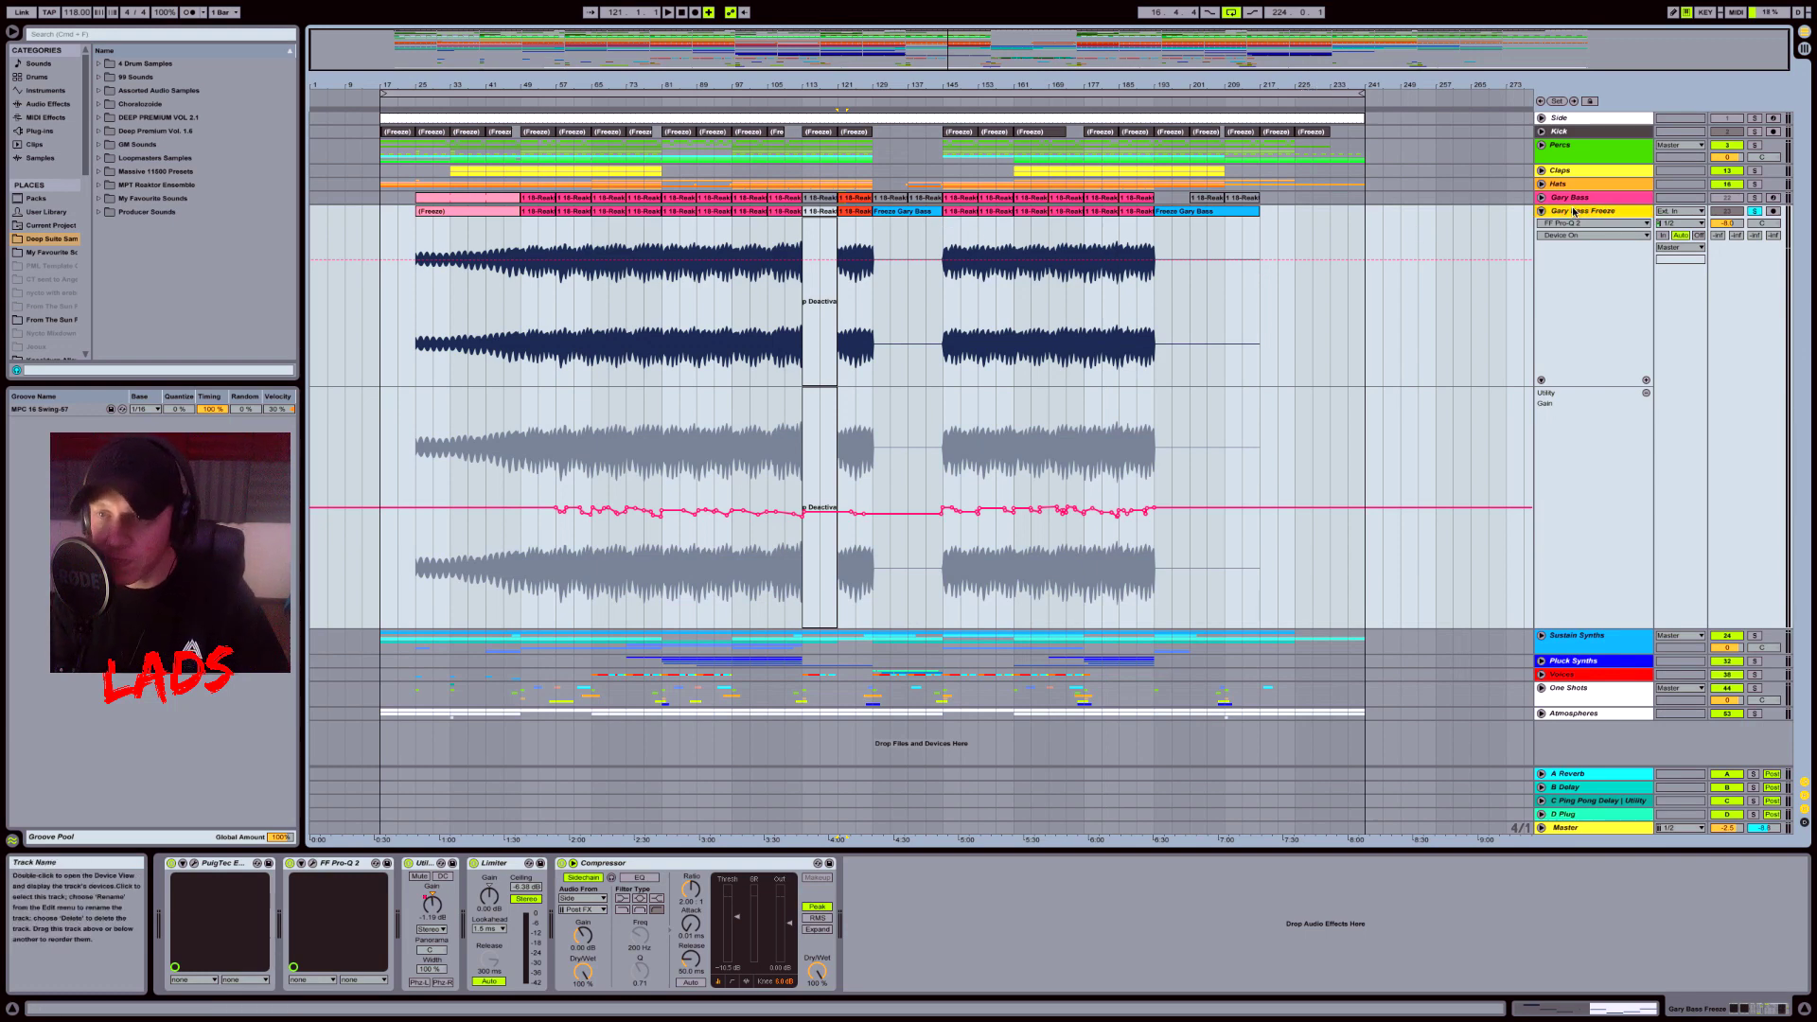
pyautogui.click(943, 230)
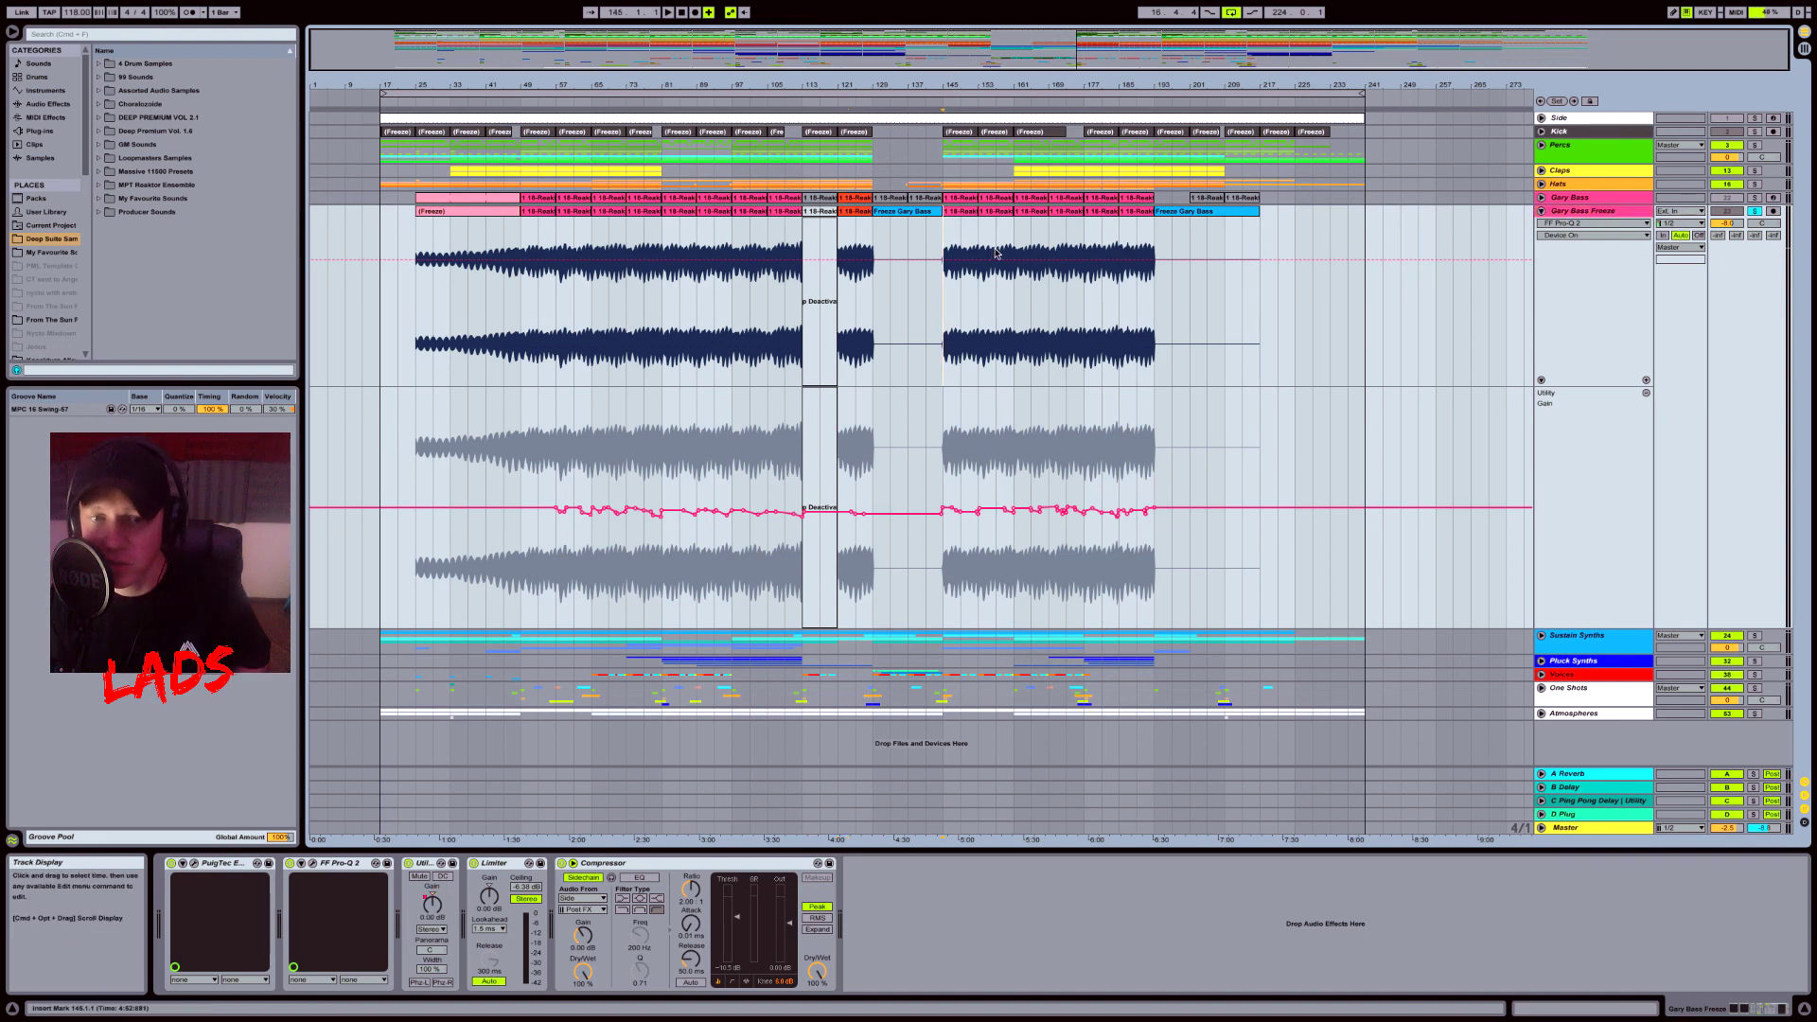
pyautogui.press('space')
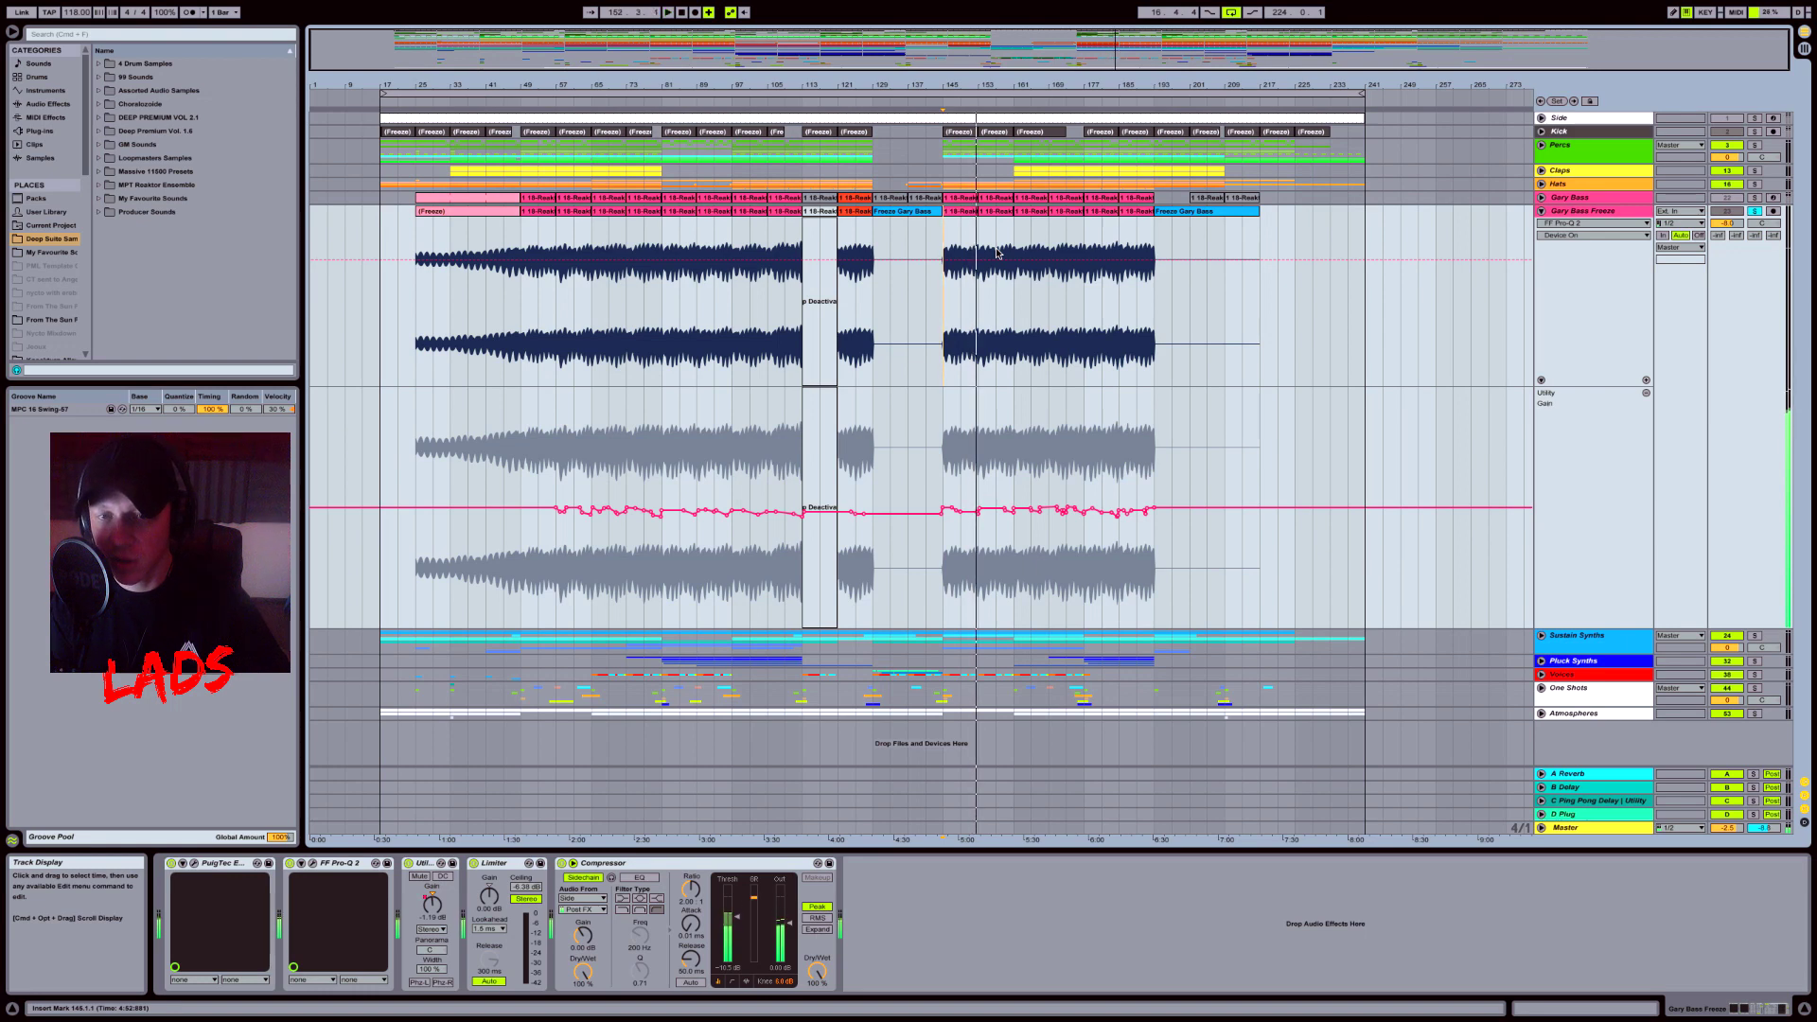
pyautogui.press('space')
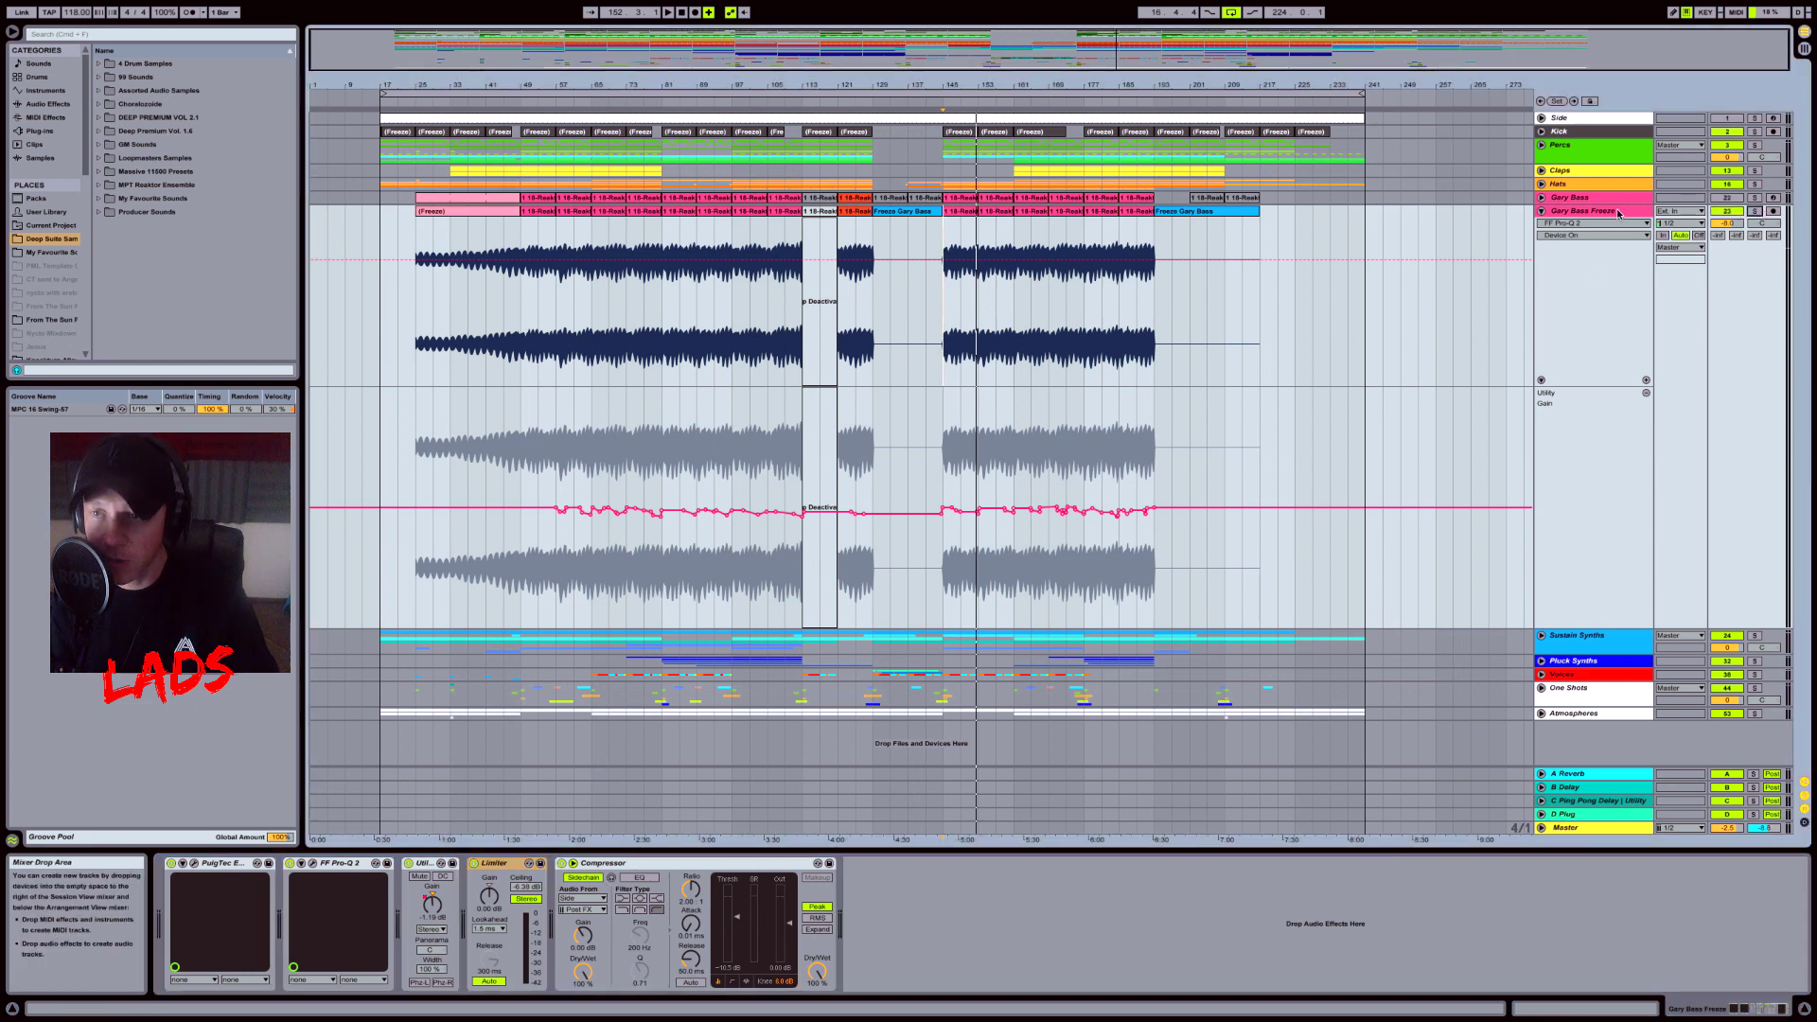
# Step: Fold the Gary Bass Freeze track, unfold the Sustain Synths group and show the Pad track's effects
pyautogui.click(1541, 210)
pyautogui.click(1562, 228)
pyautogui.click(1541, 224)
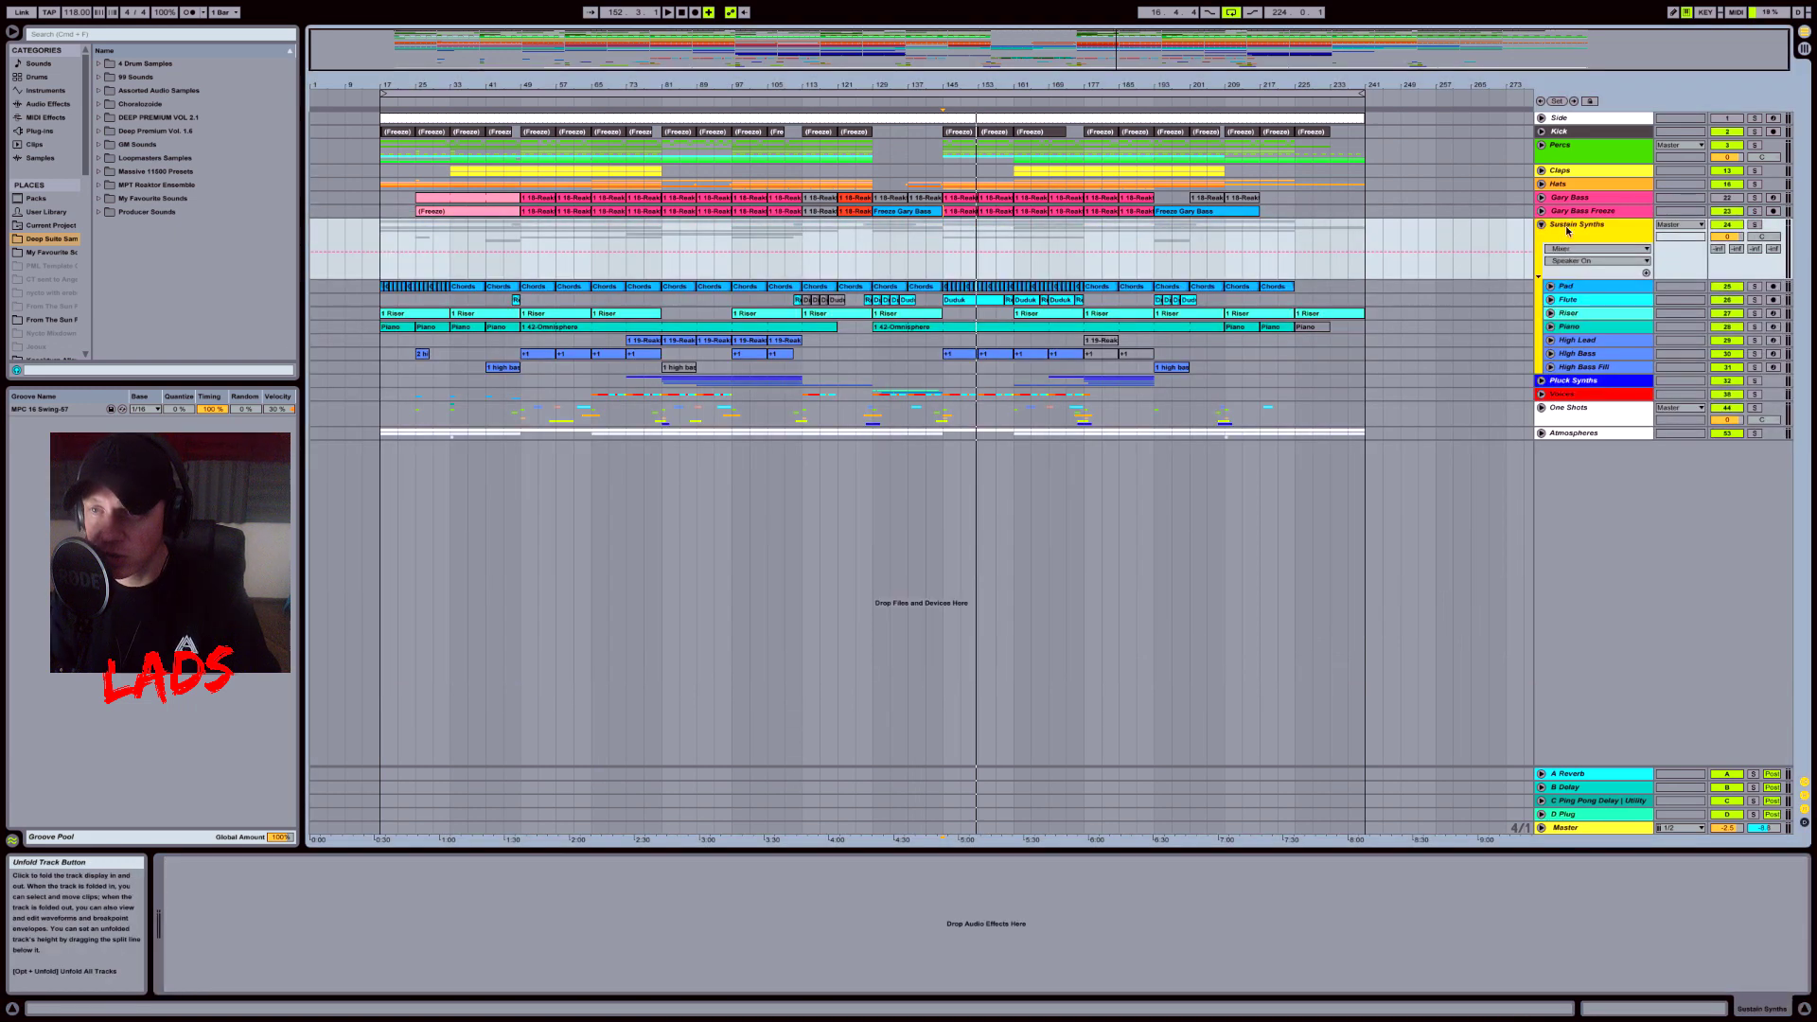
pyautogui.click(1580, 288)
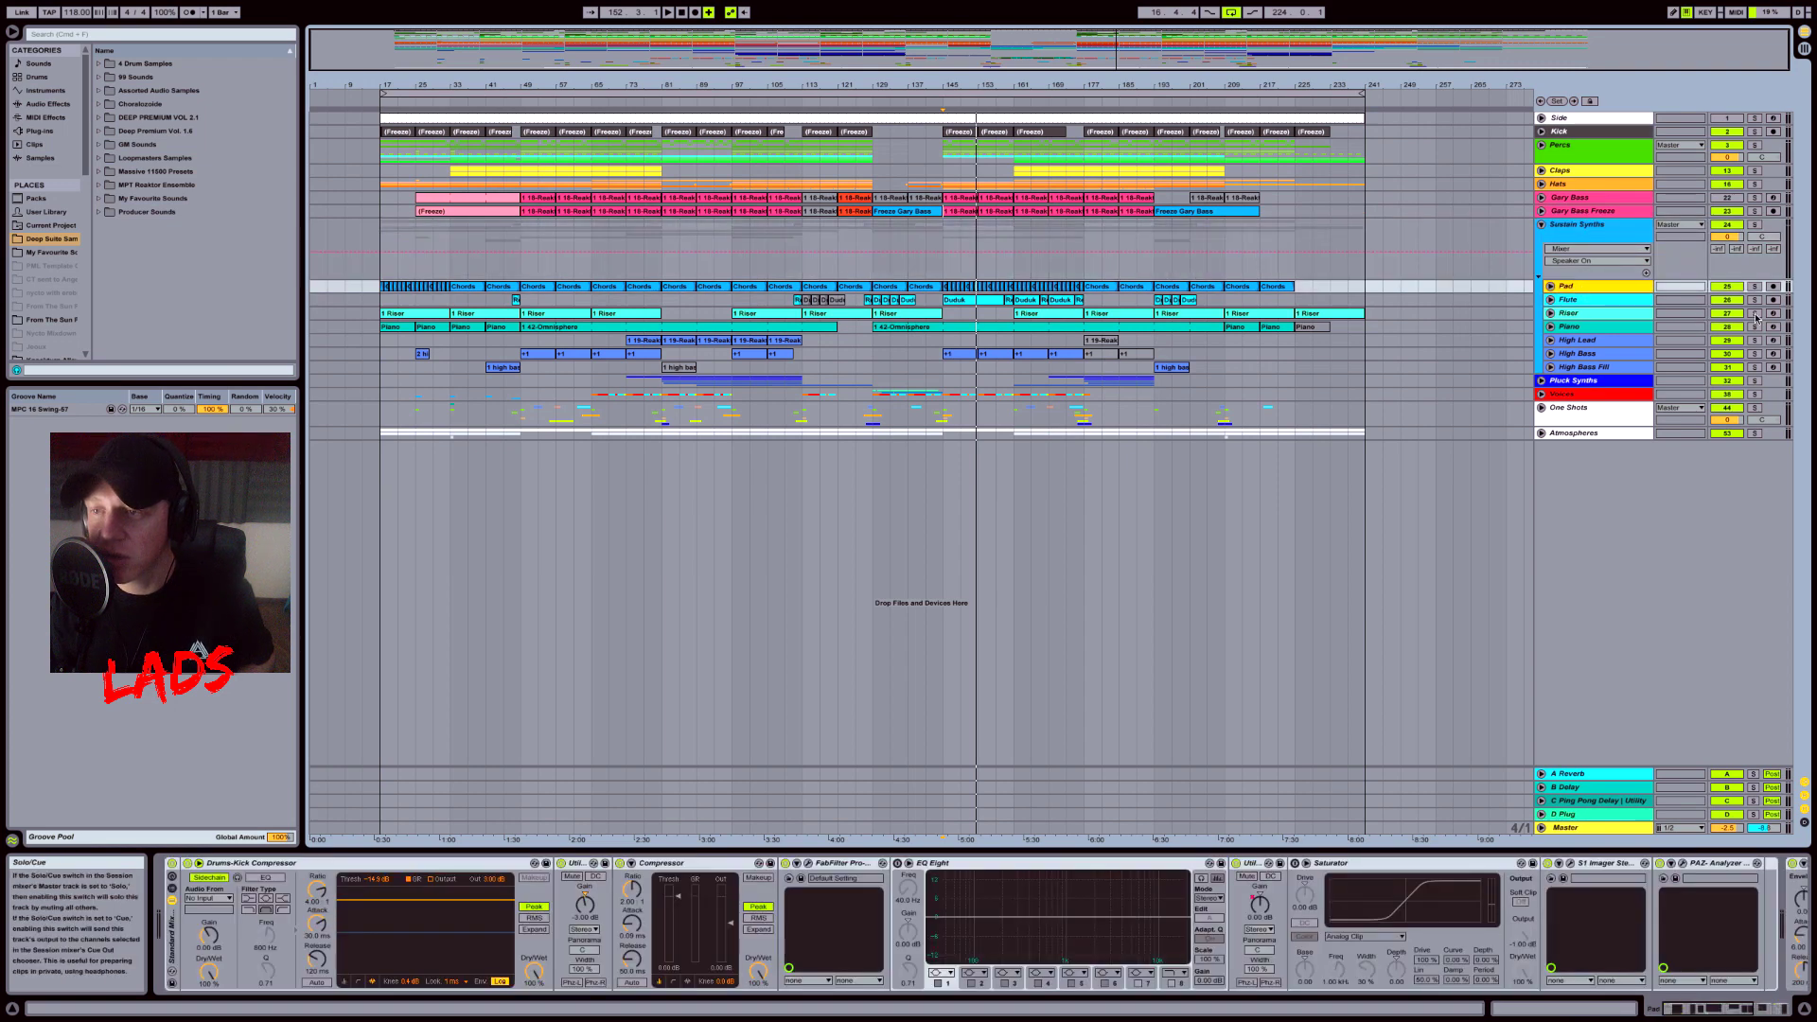
# Step: Solo and unfold the Pad track, then play it from bar 177
pyautogui.click(1756, 314)
pyautogui.keyDown('ctrl'); pyautogui.click(1756, 286); pyautogui.keyUp('ctrl')
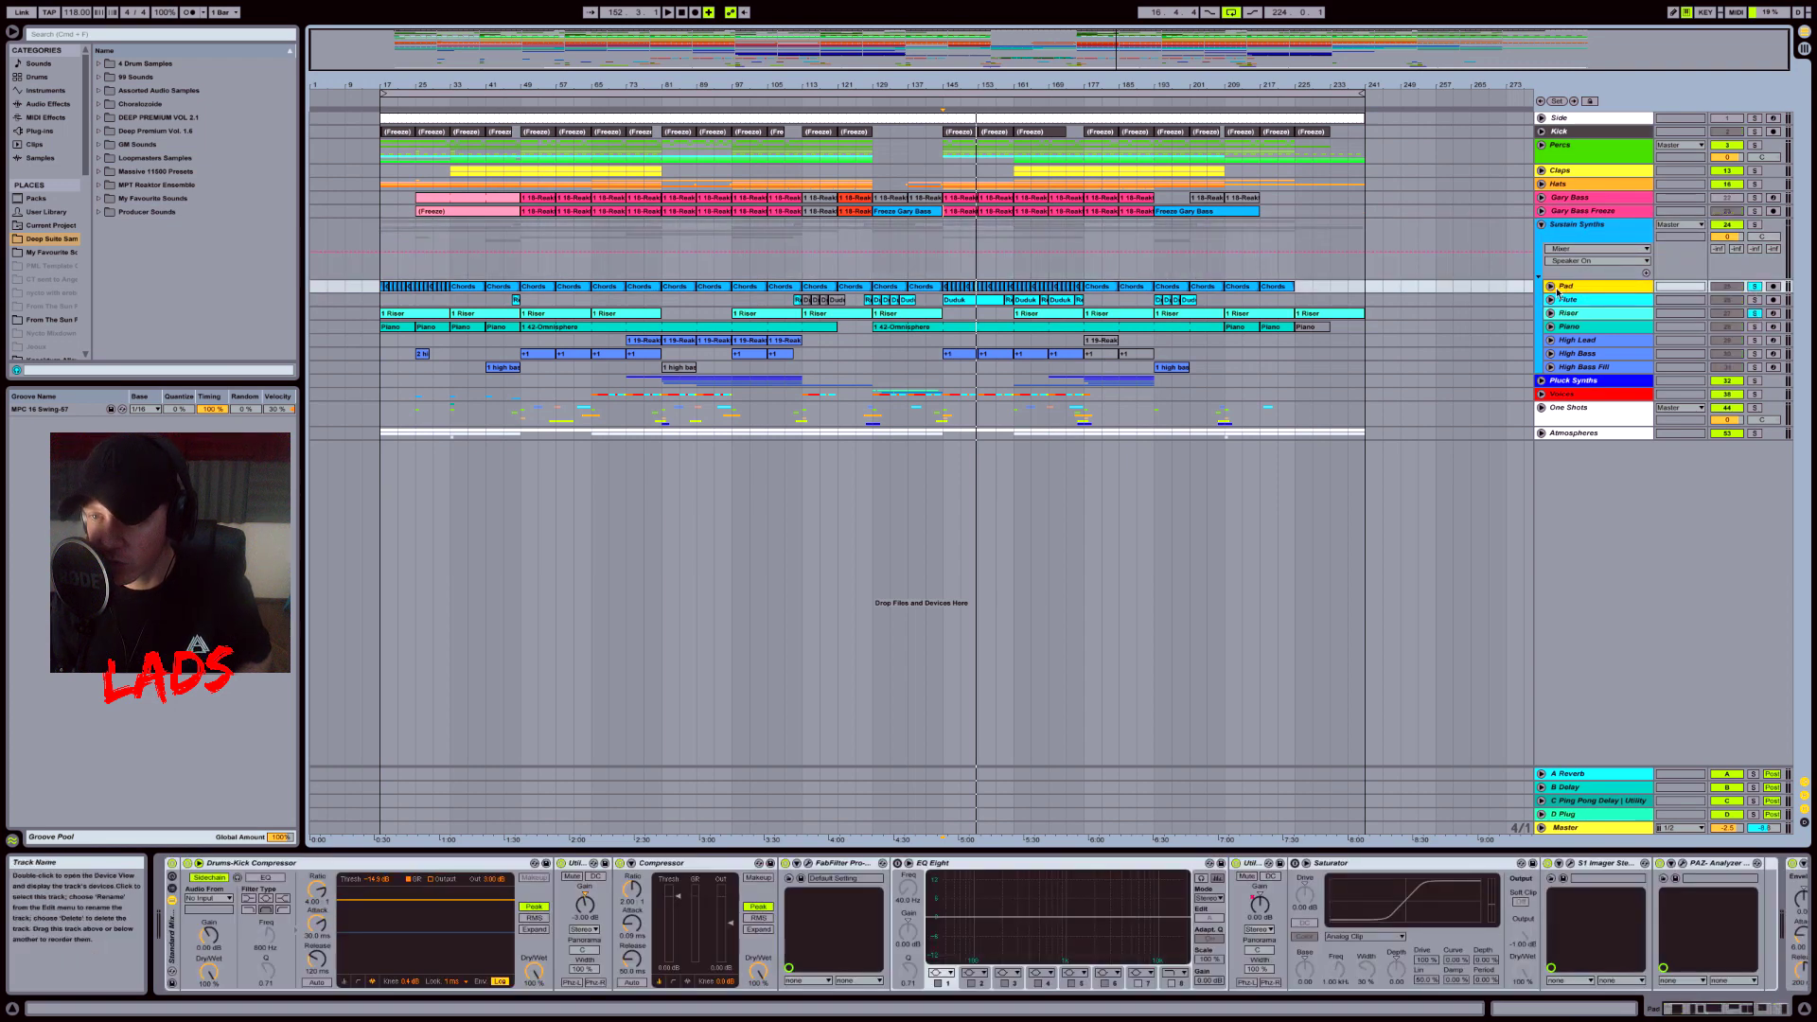
pyautogui.click(1756, 313)
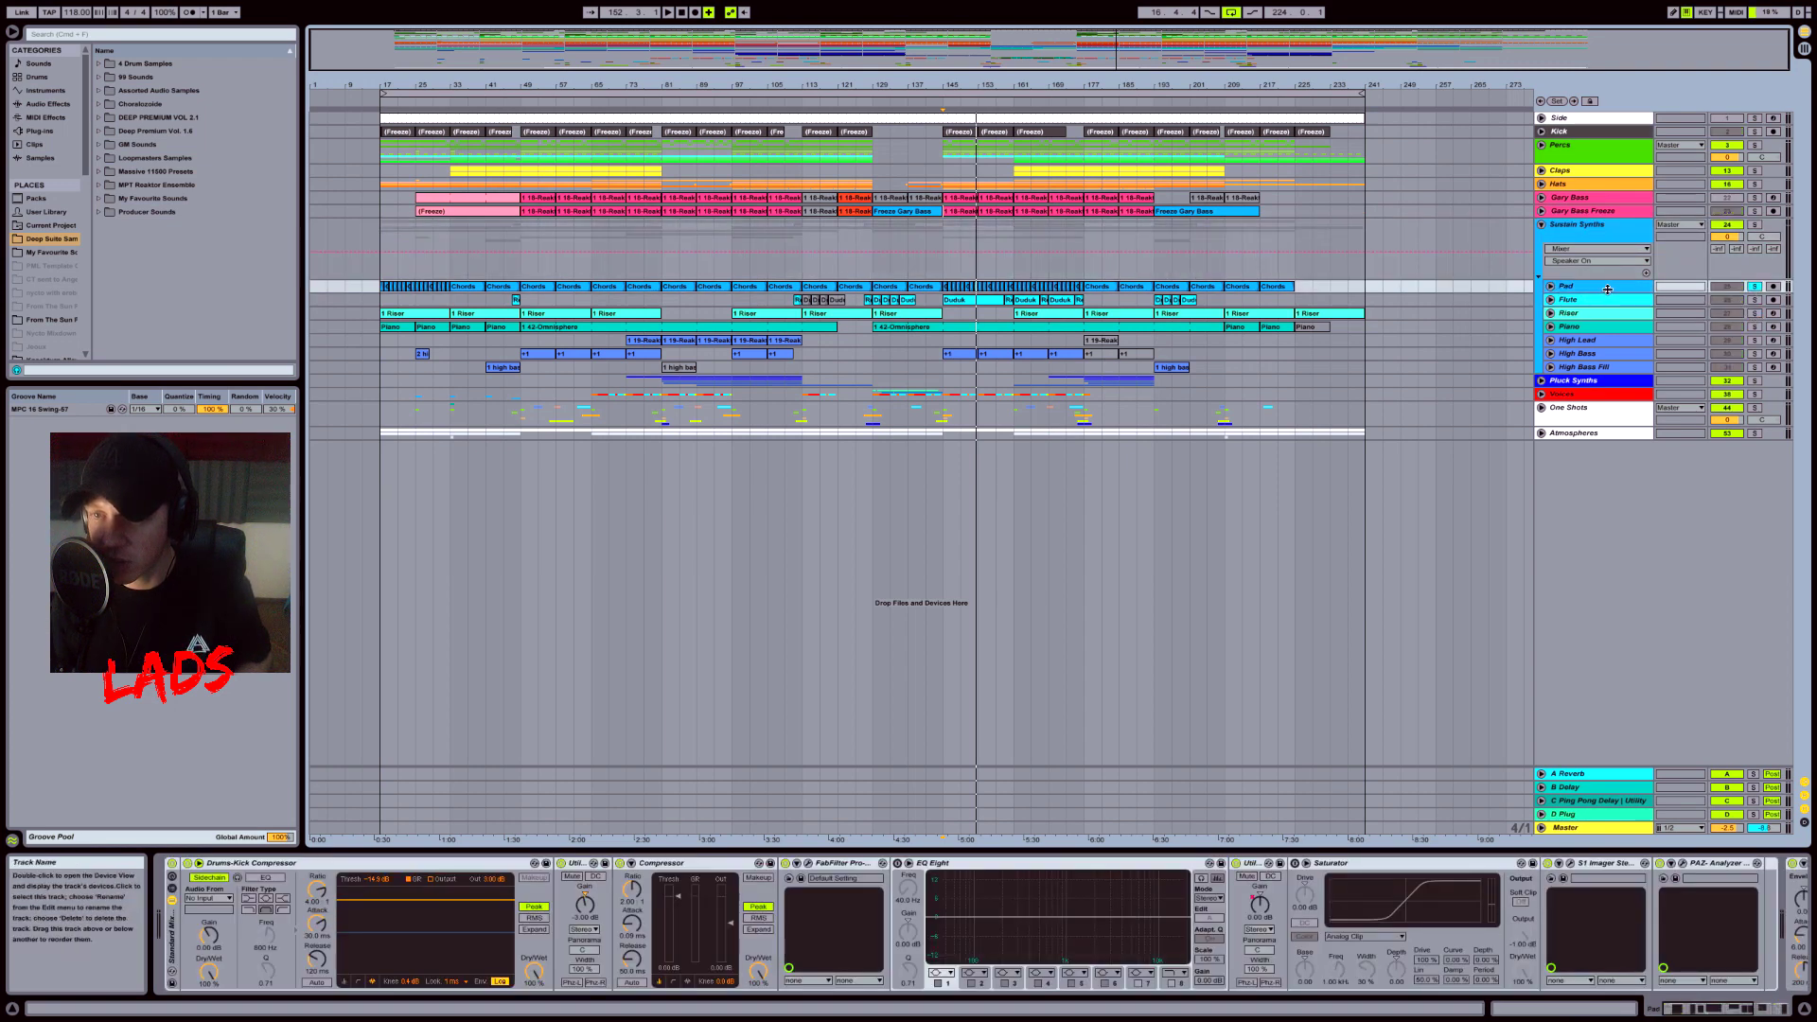
pyautogui.click(1550, 286)
pyautogui.click(1087, 307)
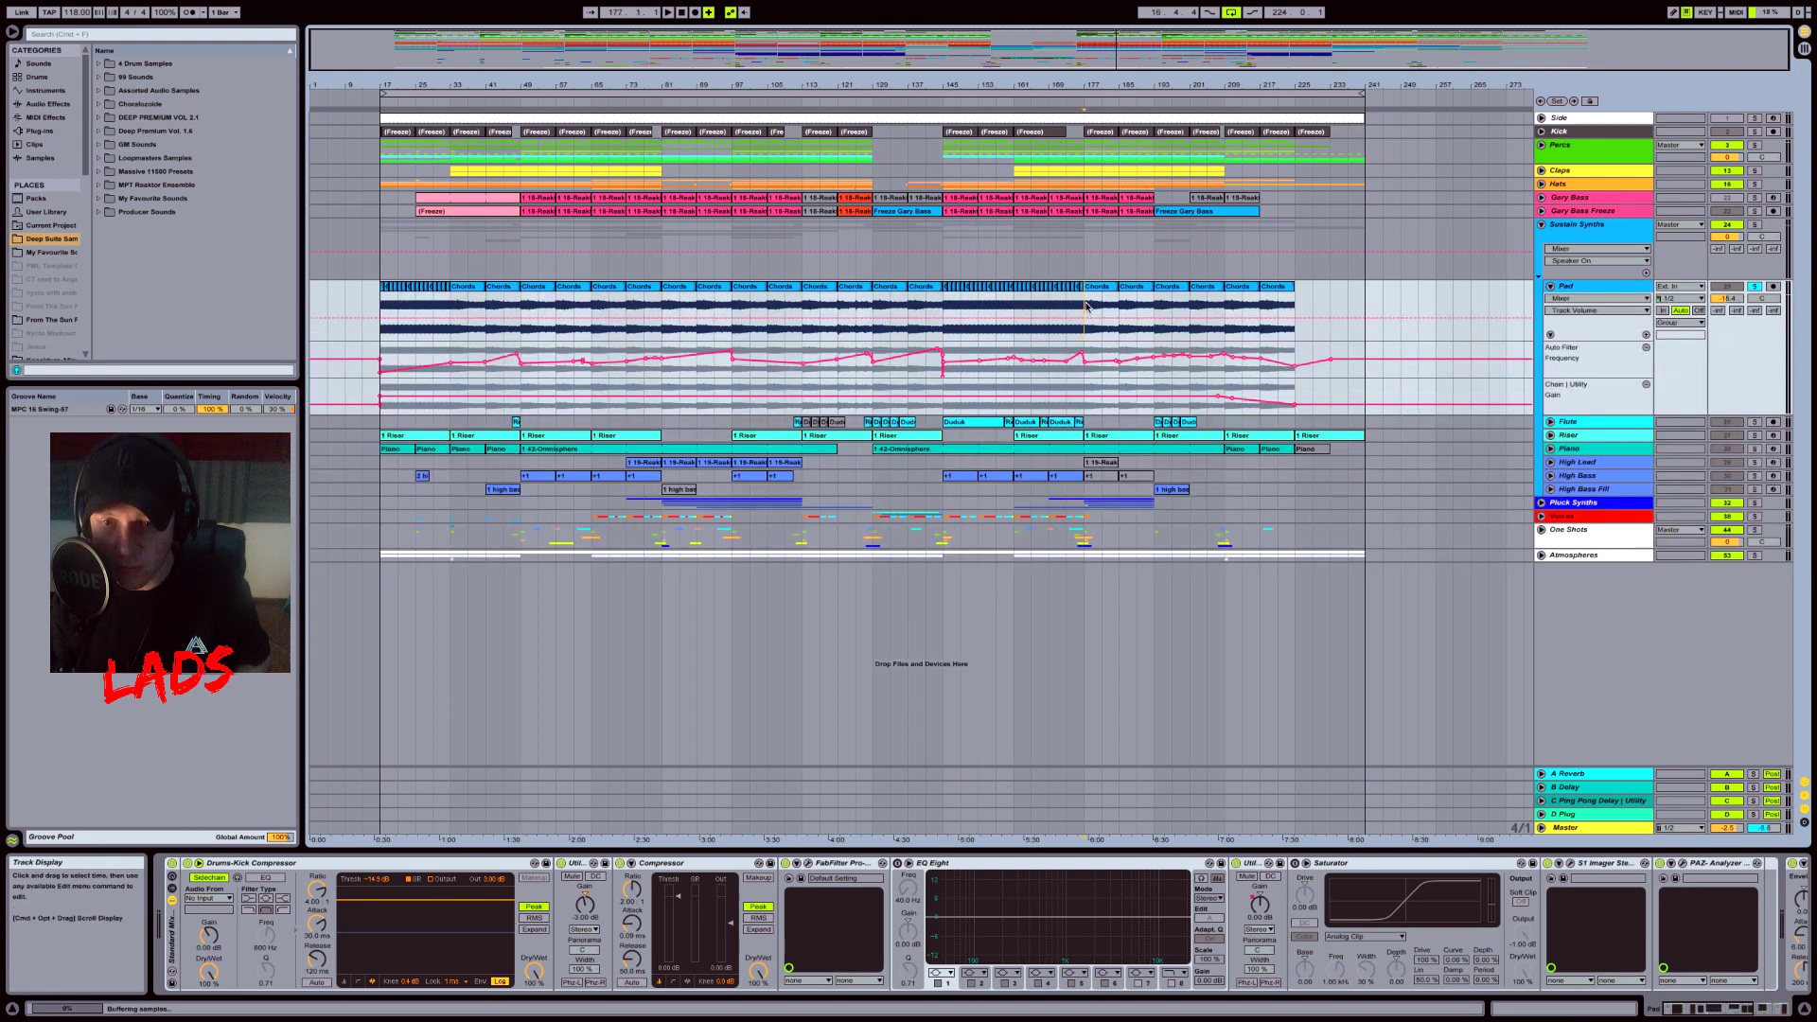
pyautogui.press('space')
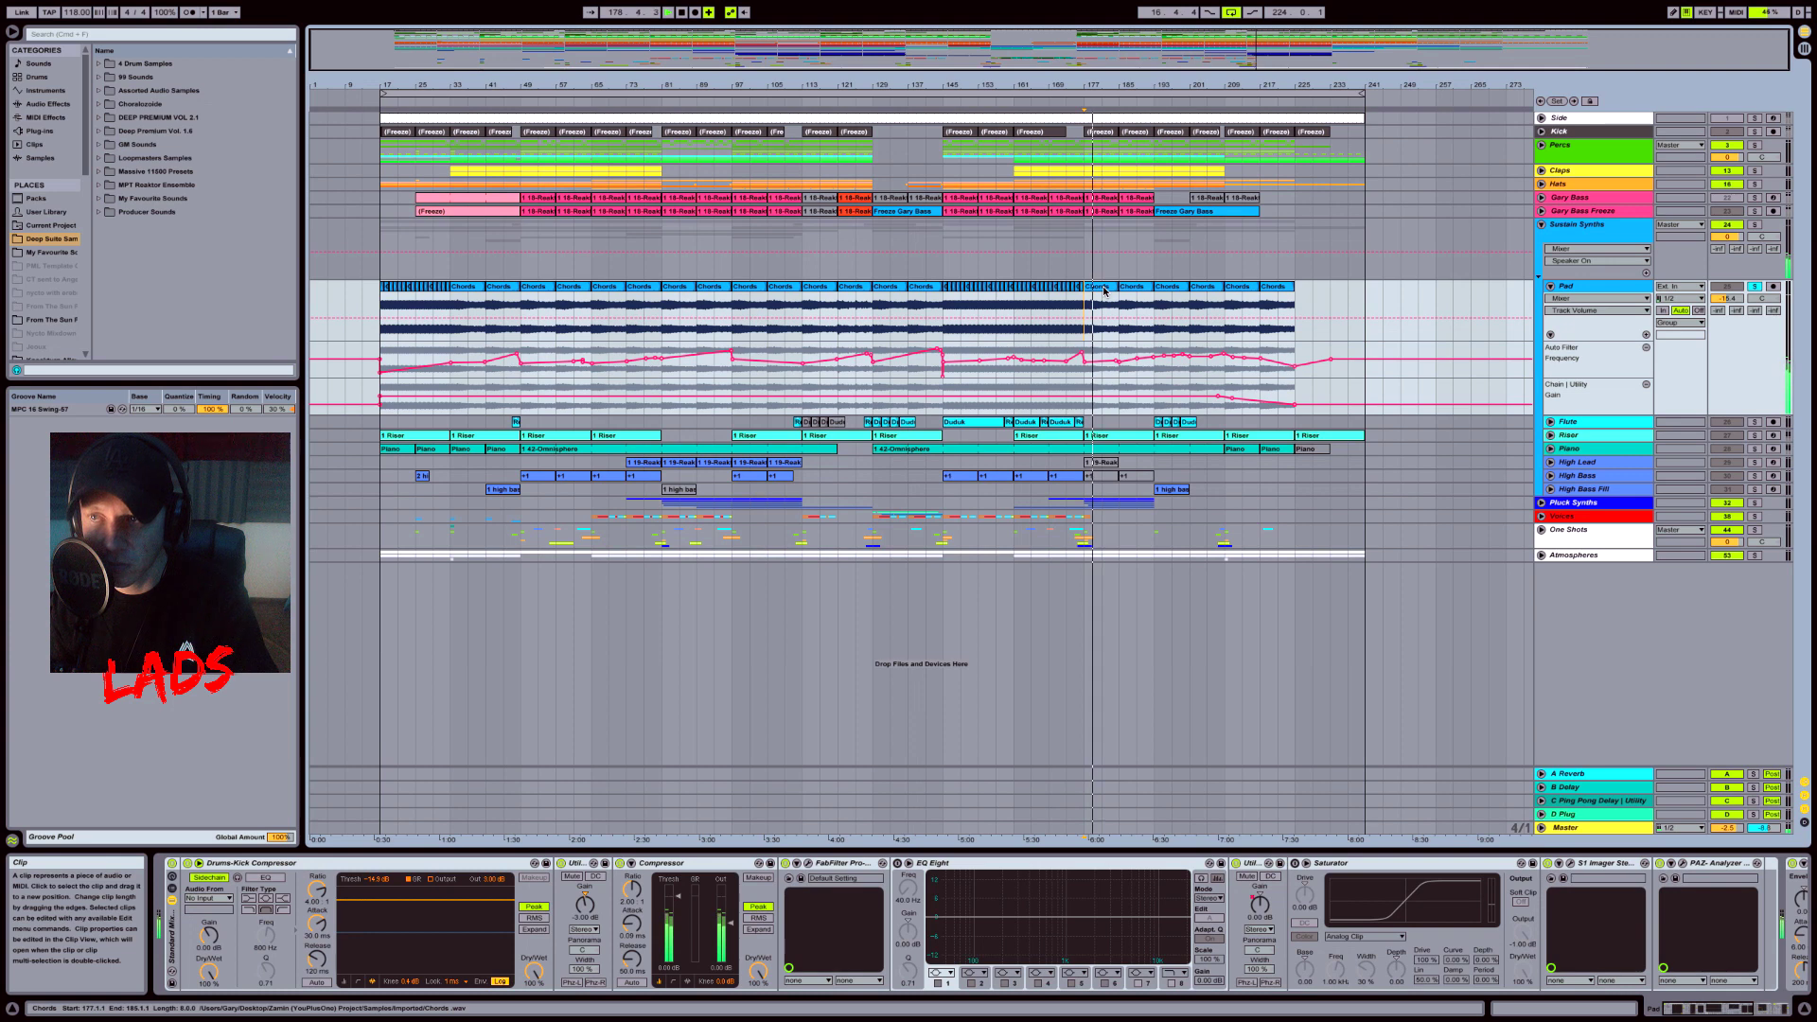
# Step: Open the Pad's Chords clip at bar 177, view its transposition envelope, then stop playback and return to the track's devices
pyautogui.doubleClick(1105, 291)
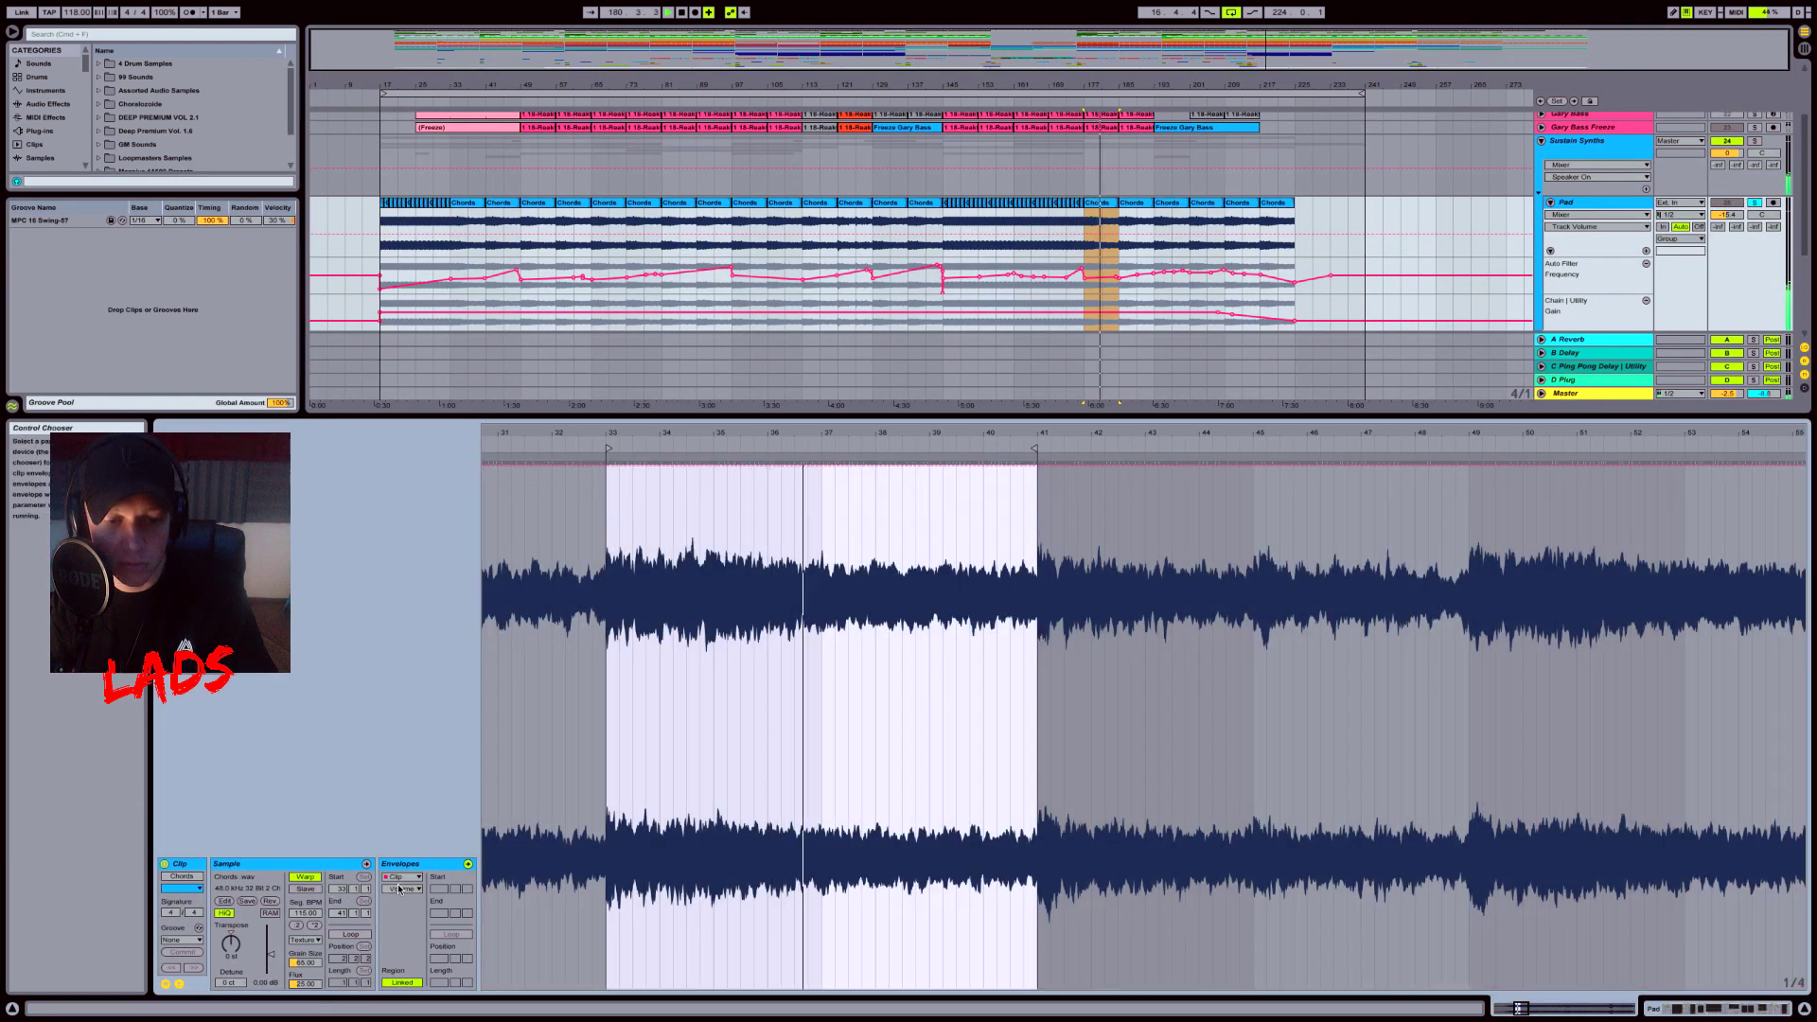
pyautogui.click(401, 878)
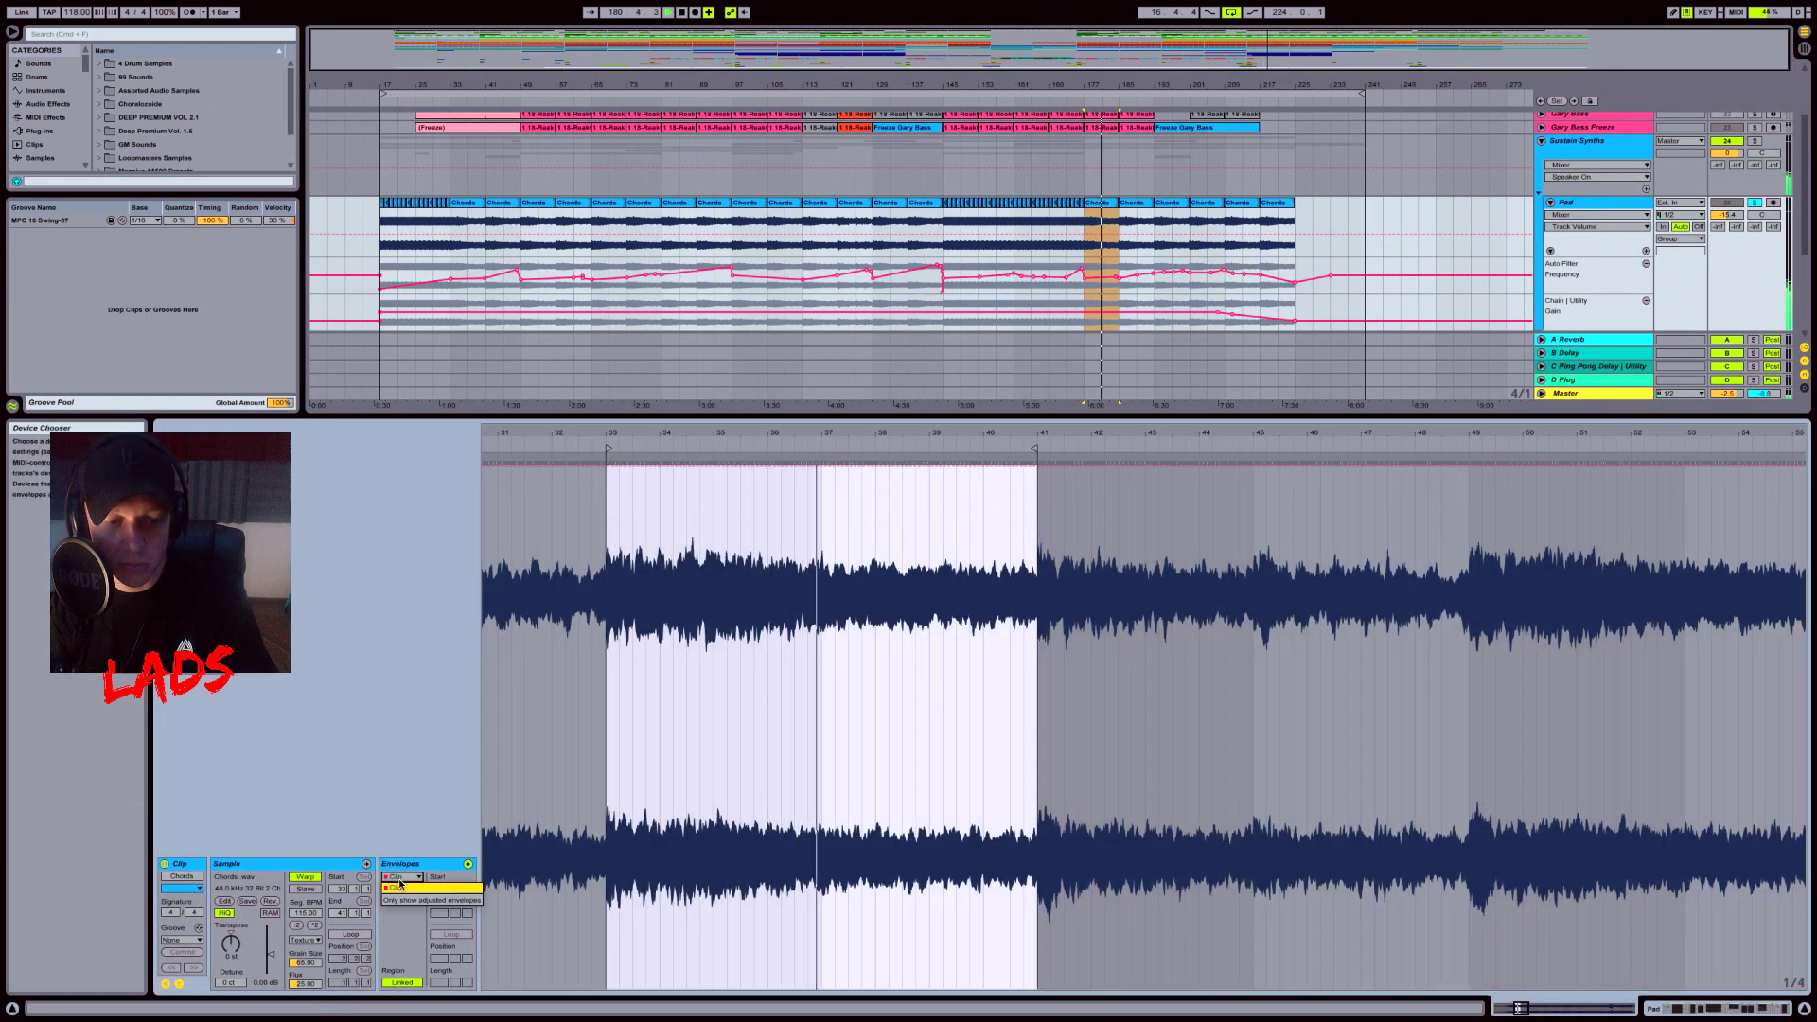
pyautogui.click(400, 887)
pyautogui.click(403, 889)
pyautogui.click(407, 901)
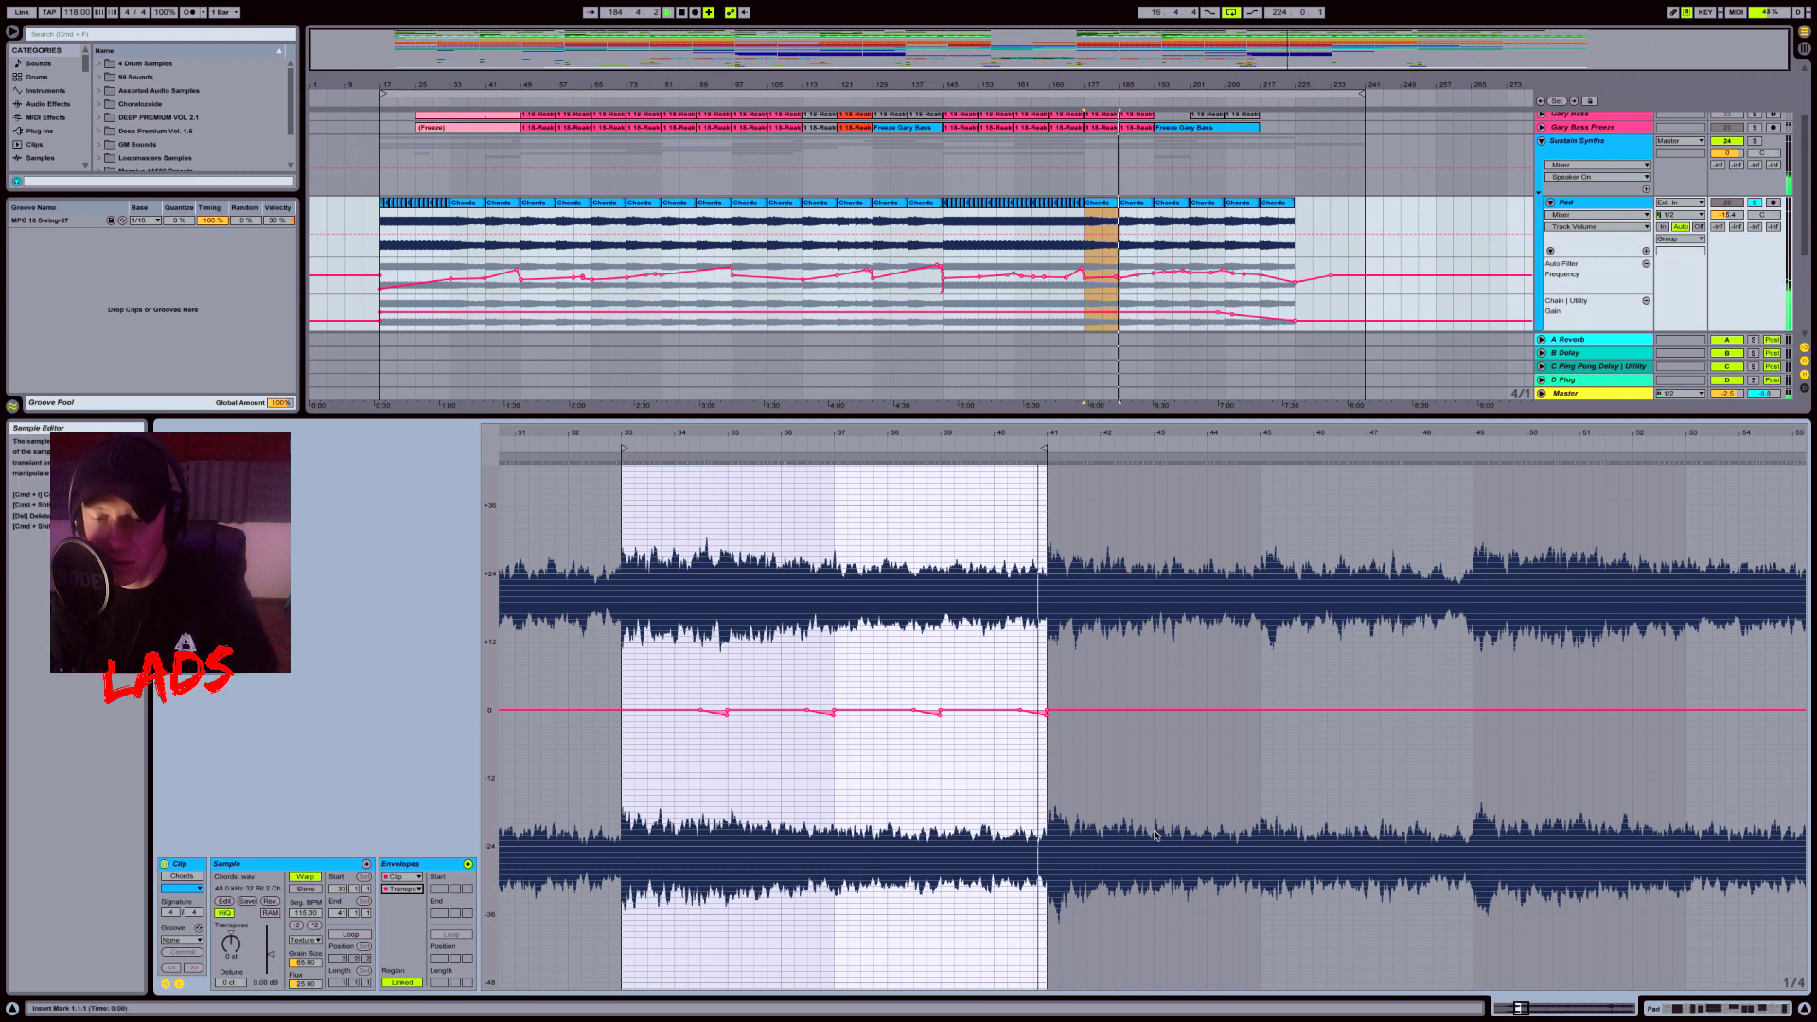
pyautogui.press('space')
pyautogui.hotkey('shift', 'Tab')
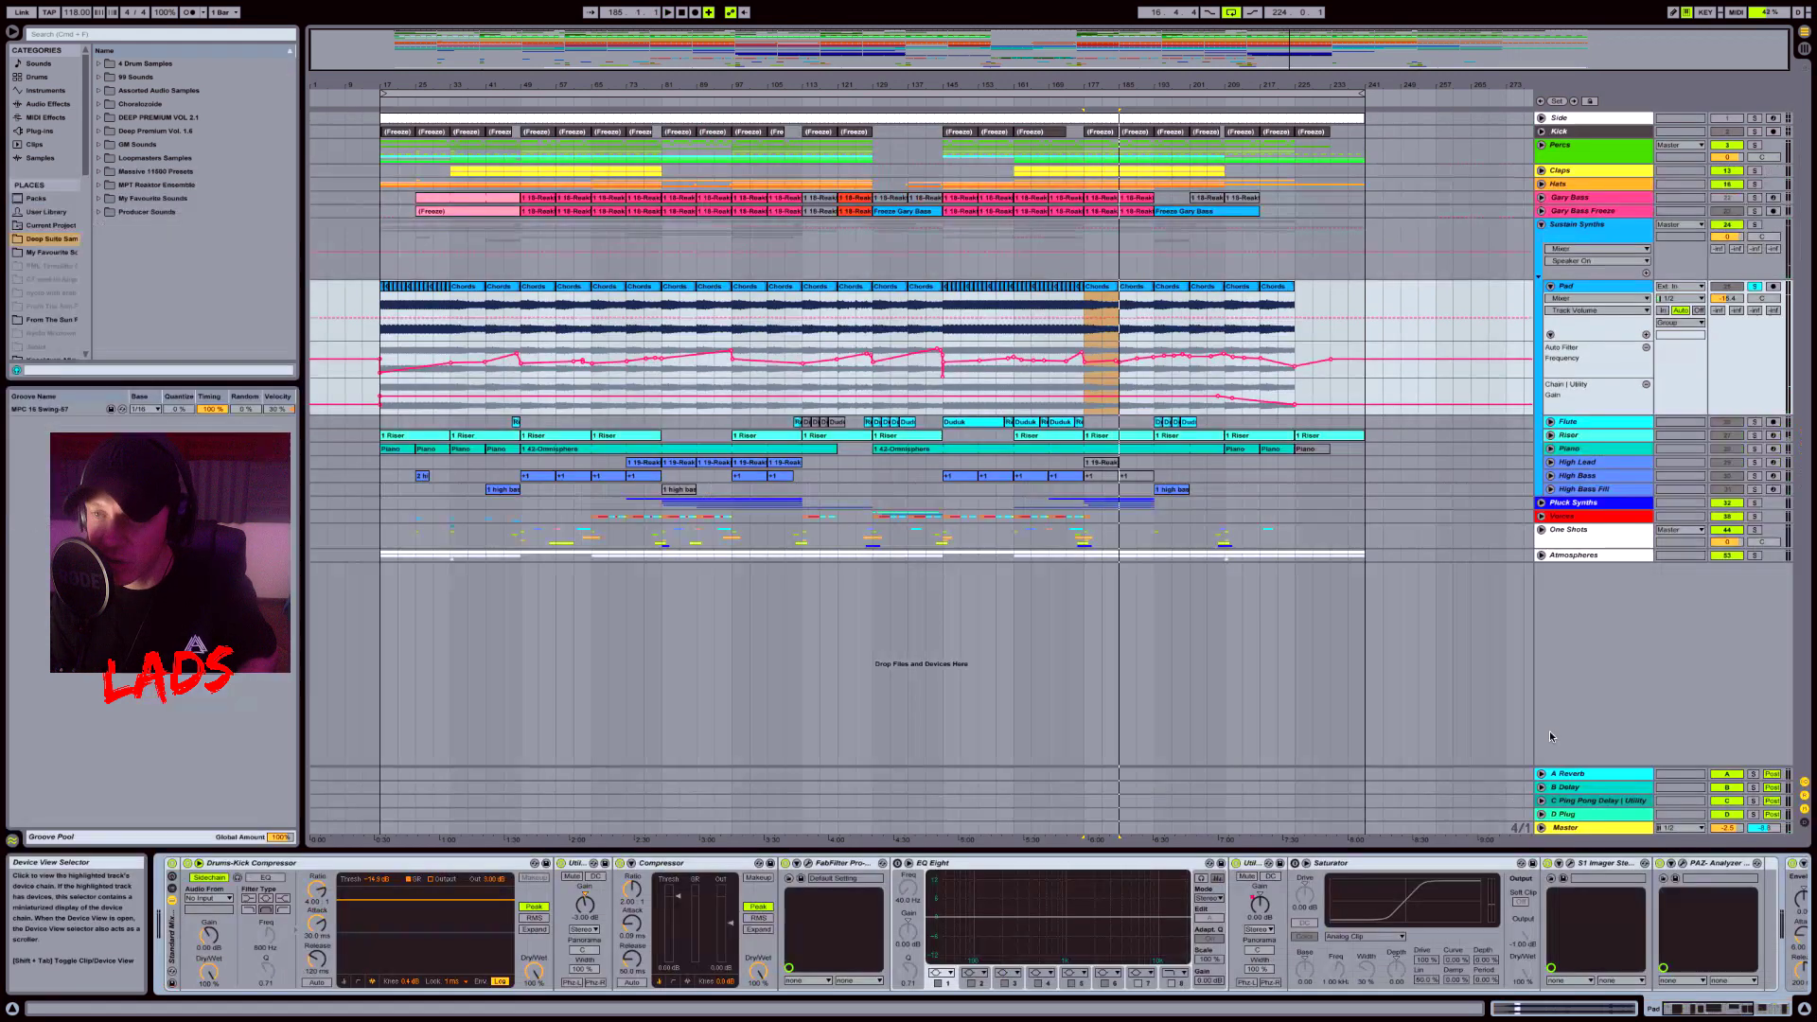
# Step: Solo and unfold the Riser track, audition it from bar 177, view that clip's pitch bend envelope and return to the devices
pyautogui.click(1576, 437)
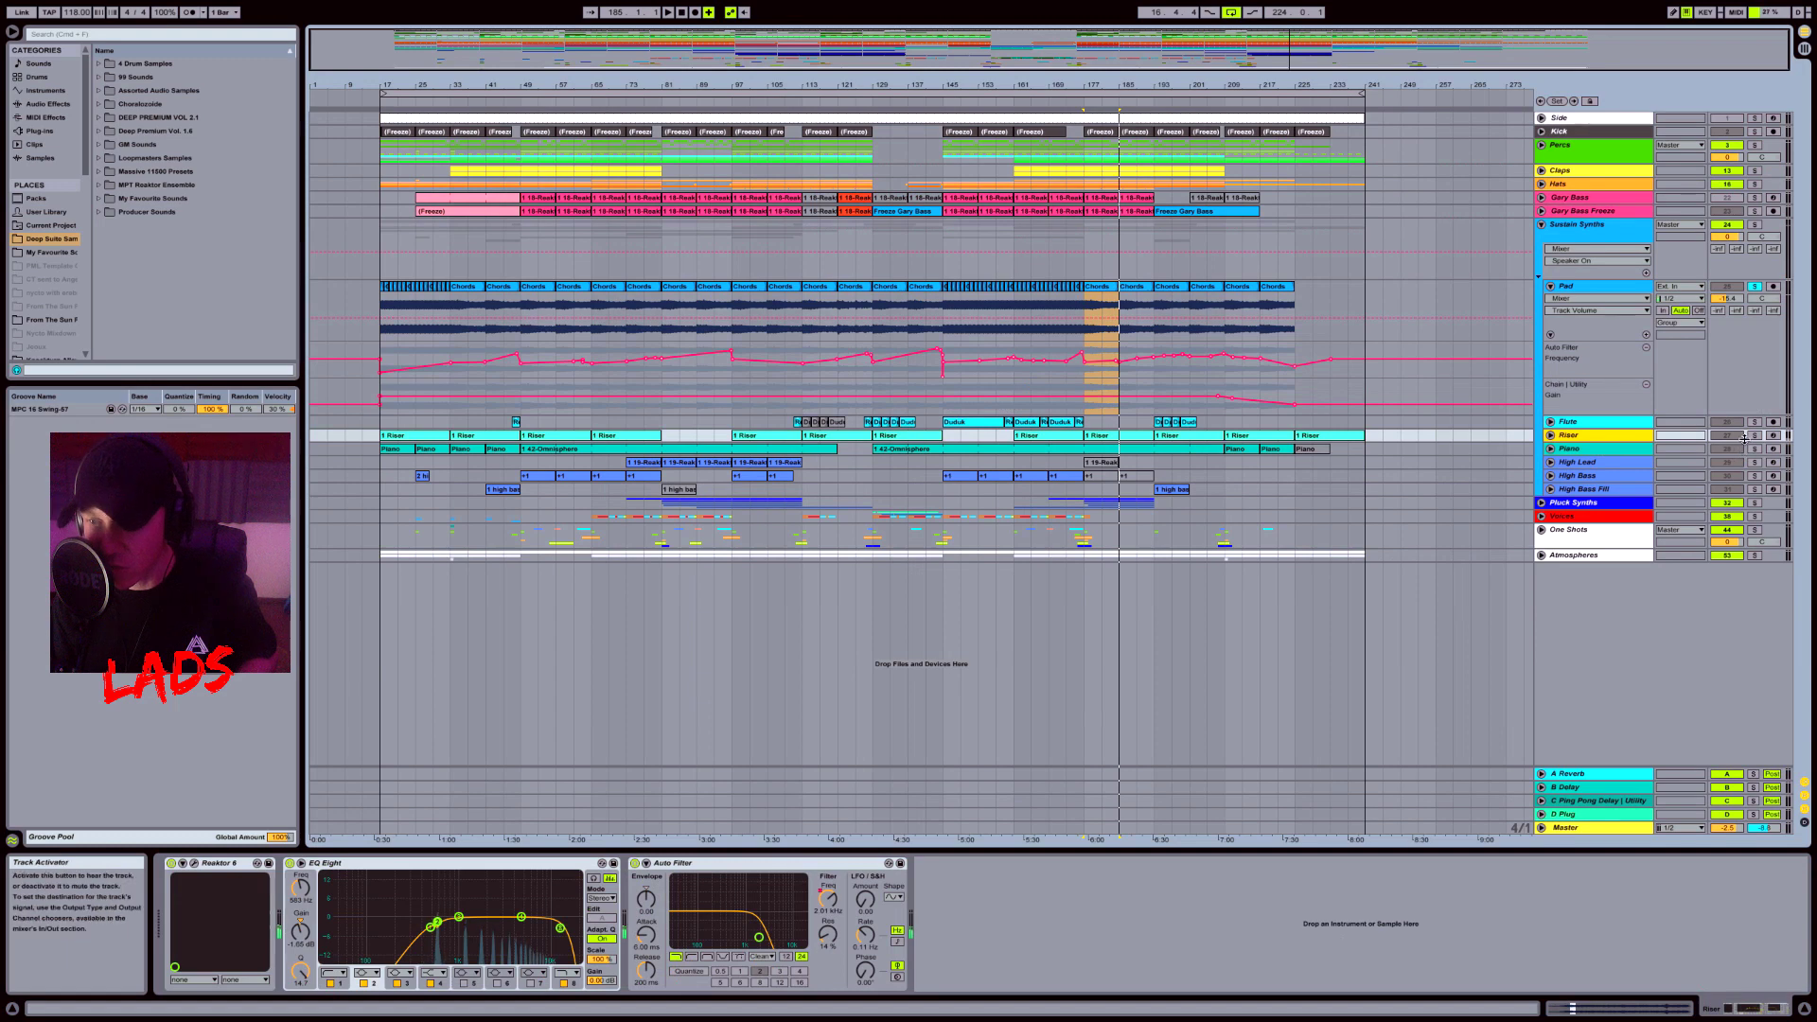
pyautogui.click(1551, 435)
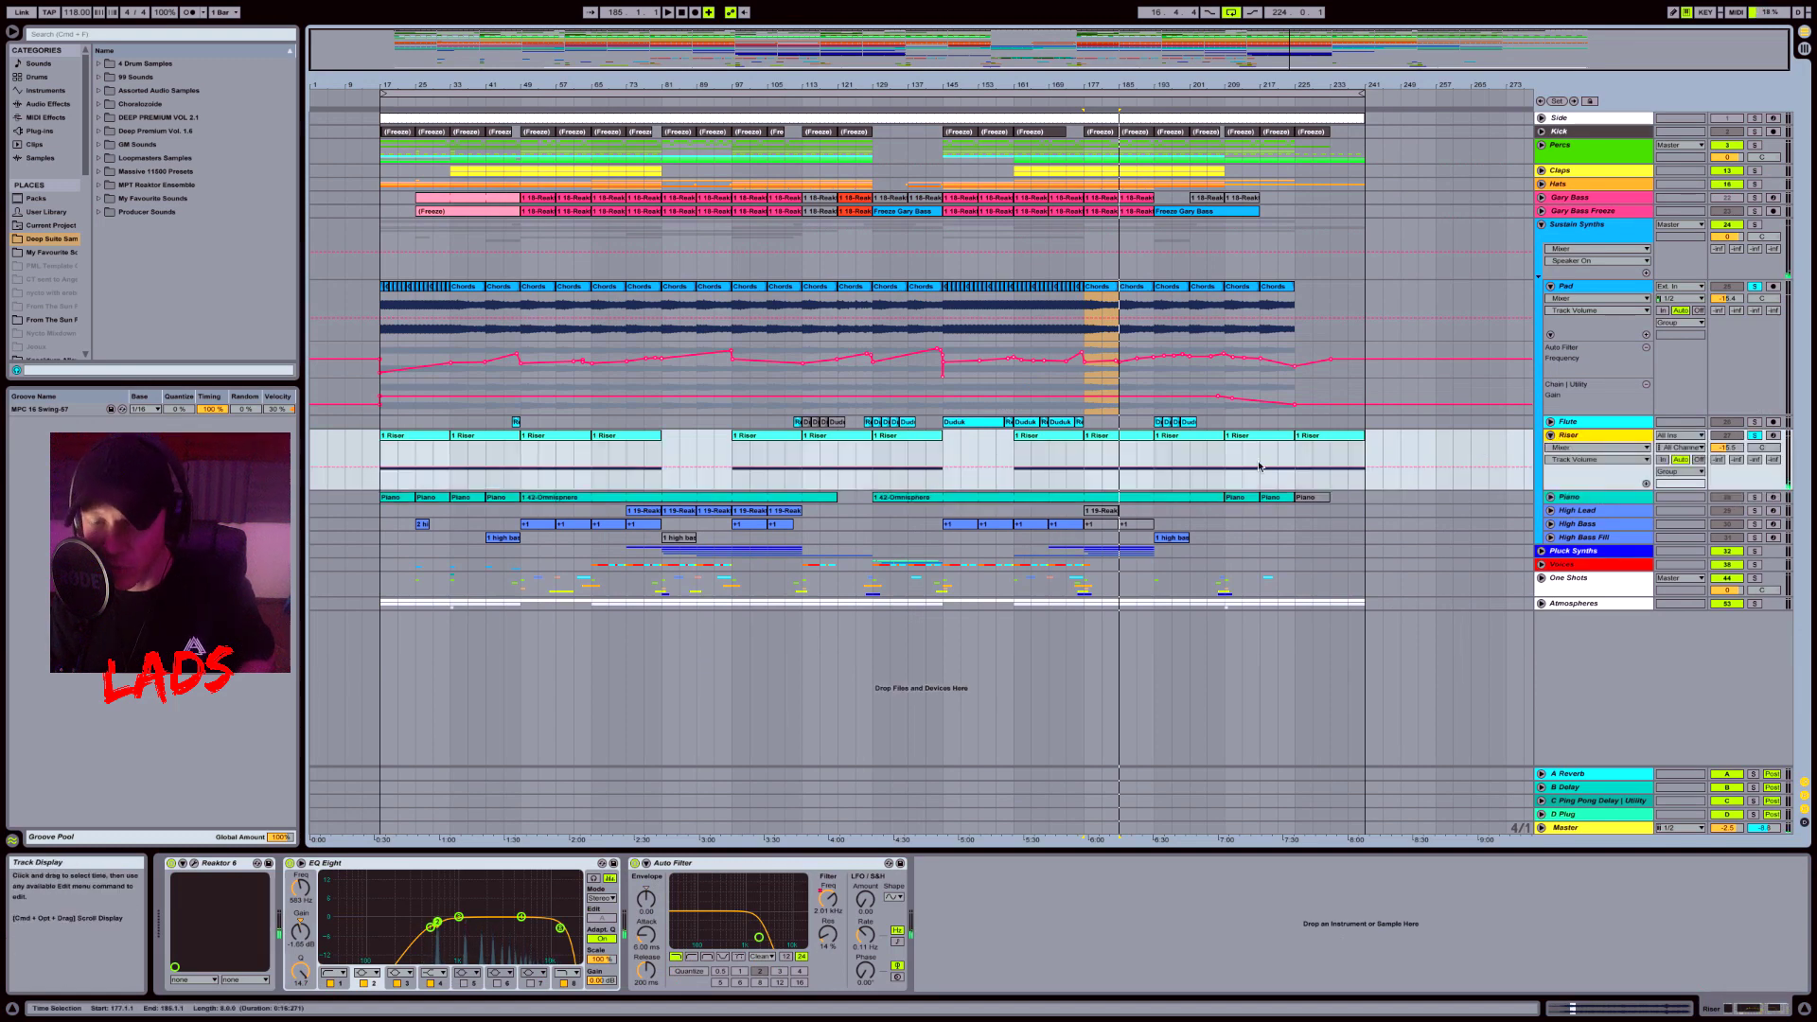
pyautogui.click(1103, 437)
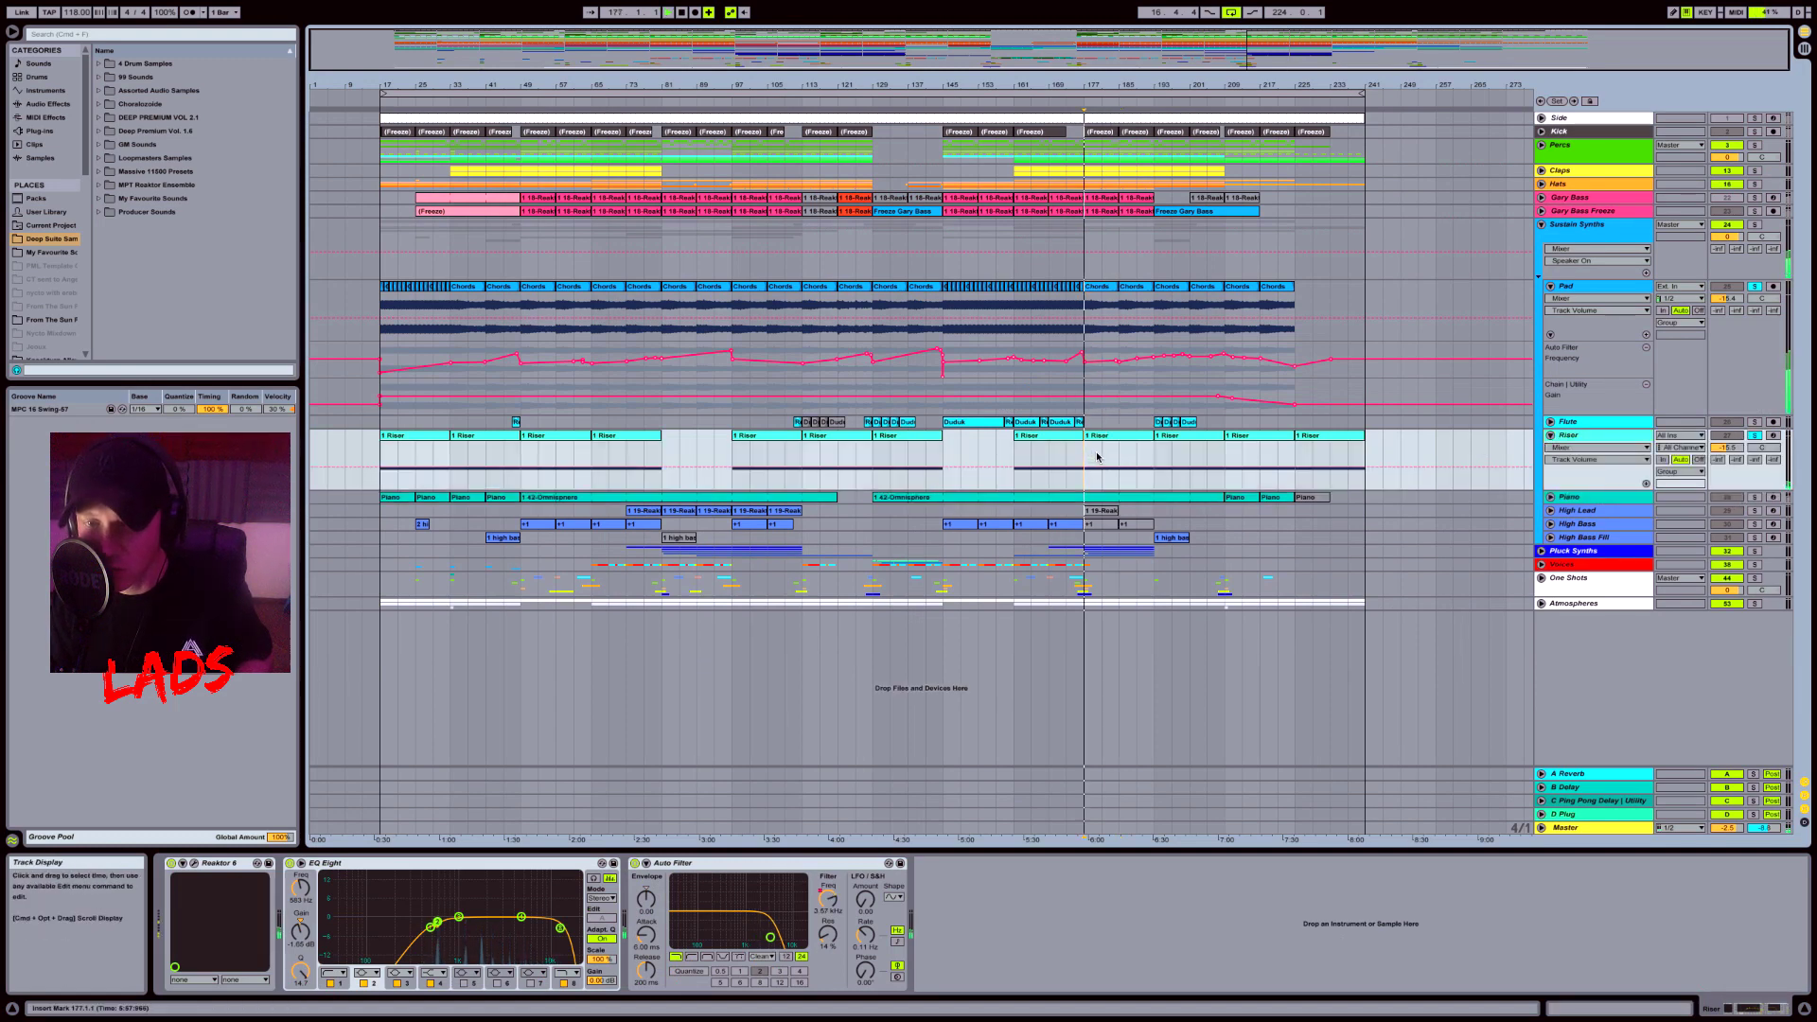
pyautogui.doubleClick(1105, 438)
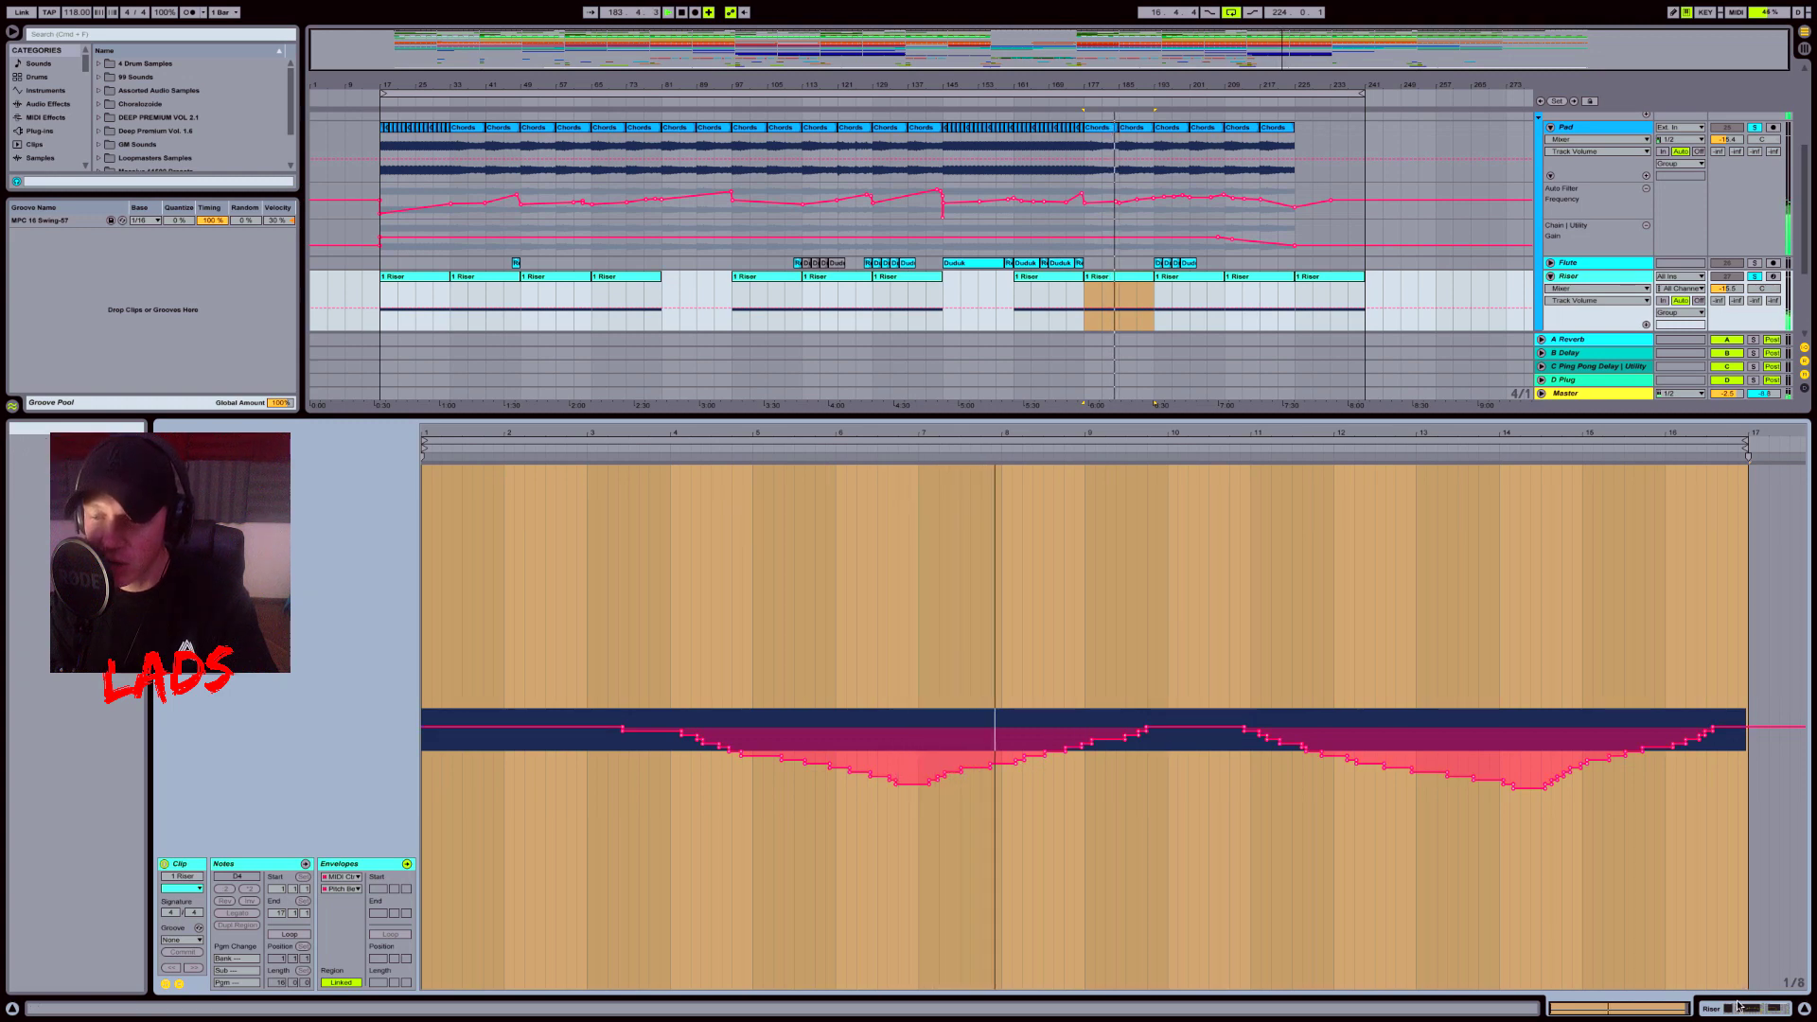
pyautogui.hotkey('shift', 'Tab')
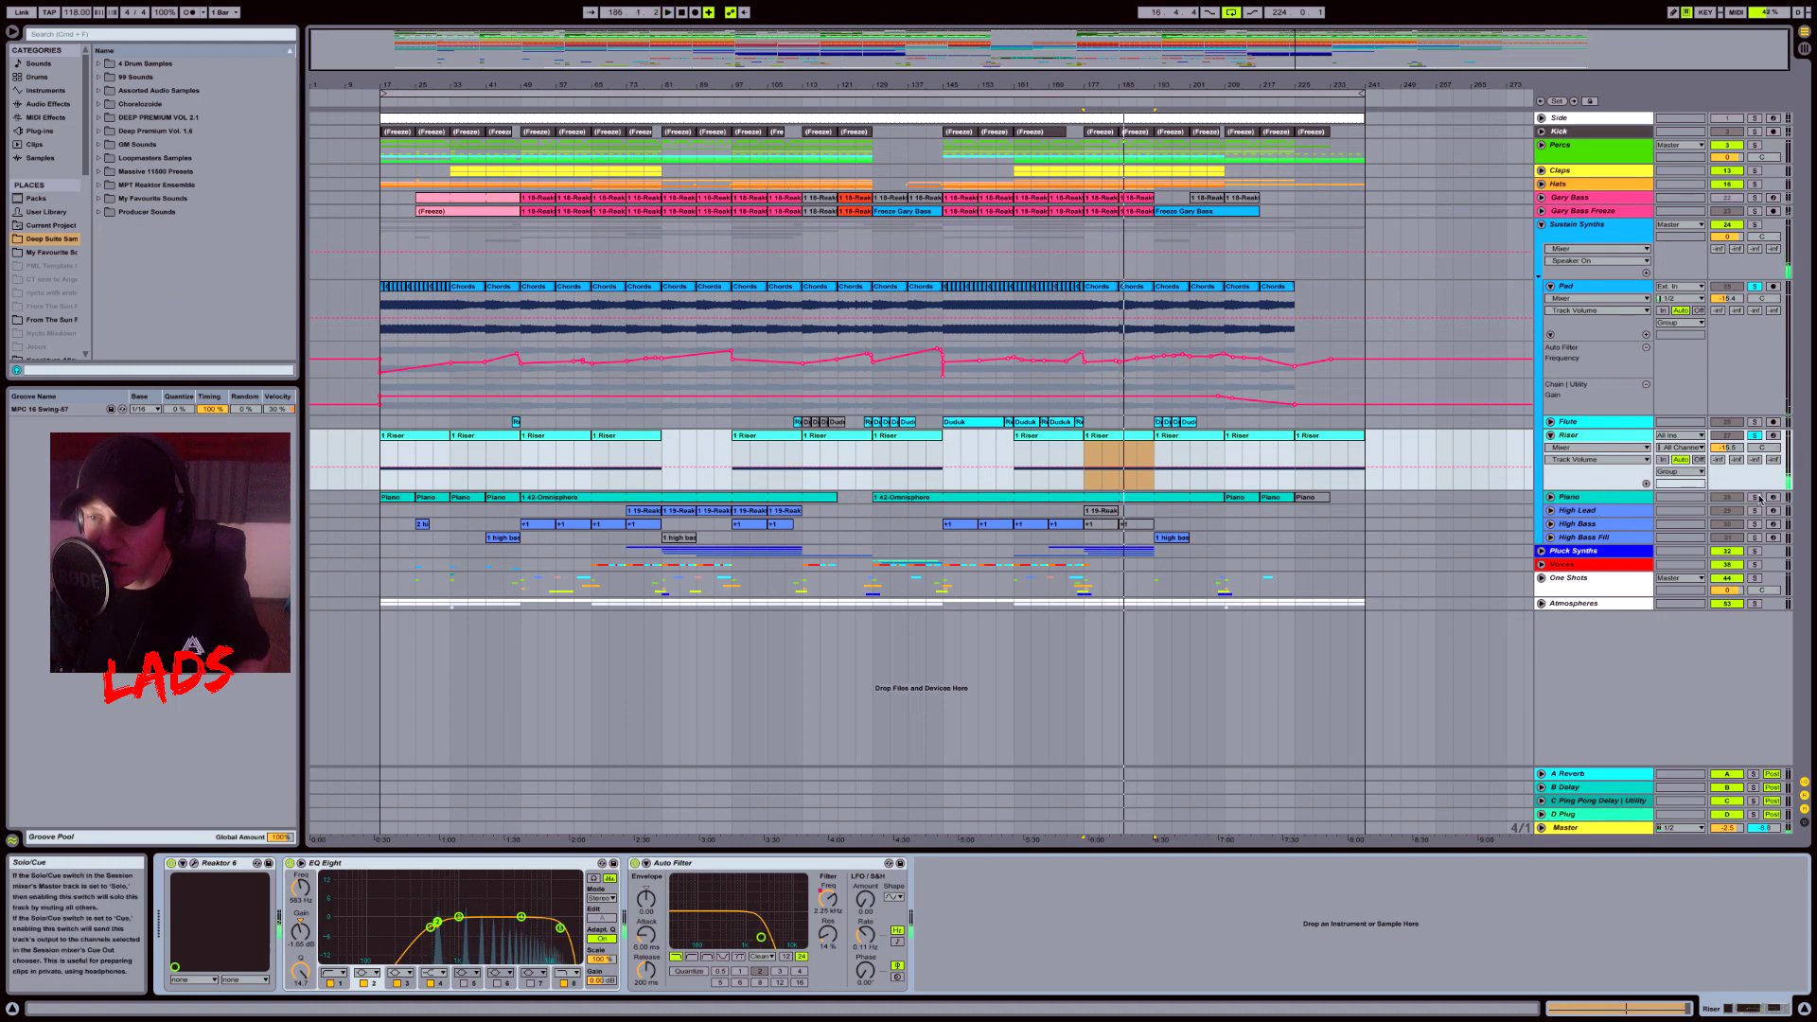
# Step: Solo and unfold the Piano track and open its long Omnisphere clip starting at bar 129
pyautogui.click(1590, 497)
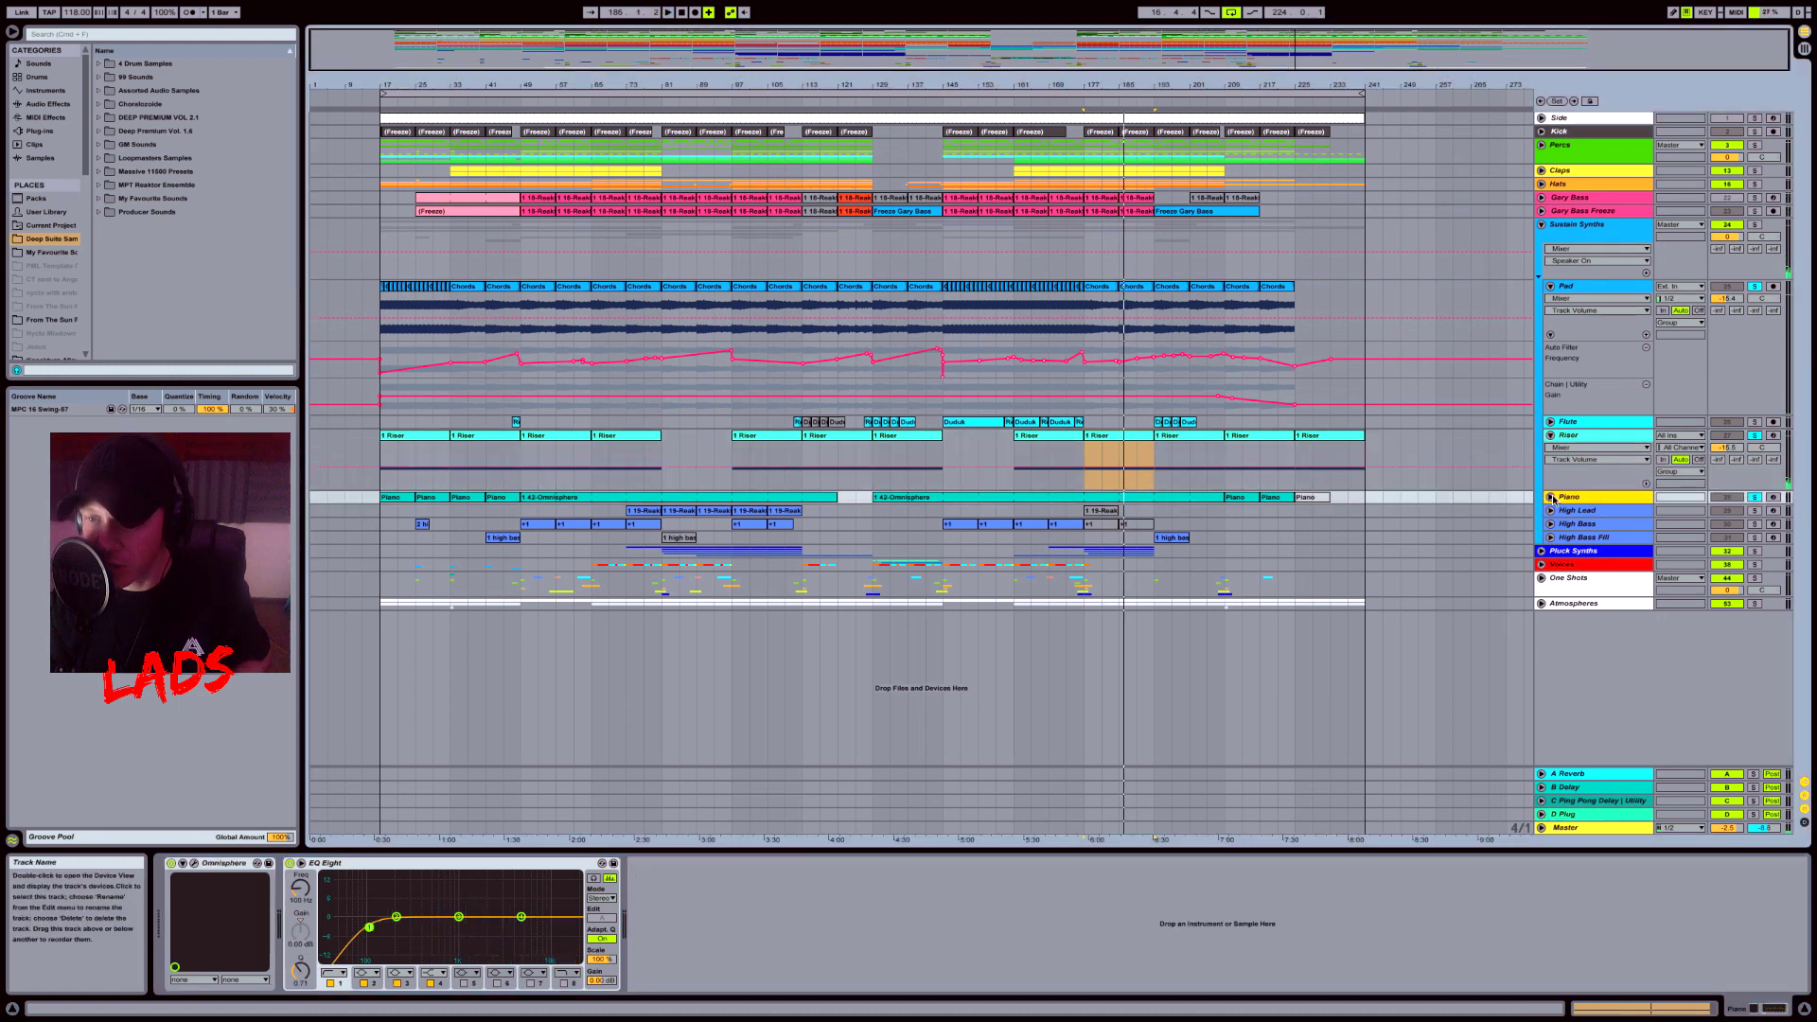
pyautogui.click(1550, 497)
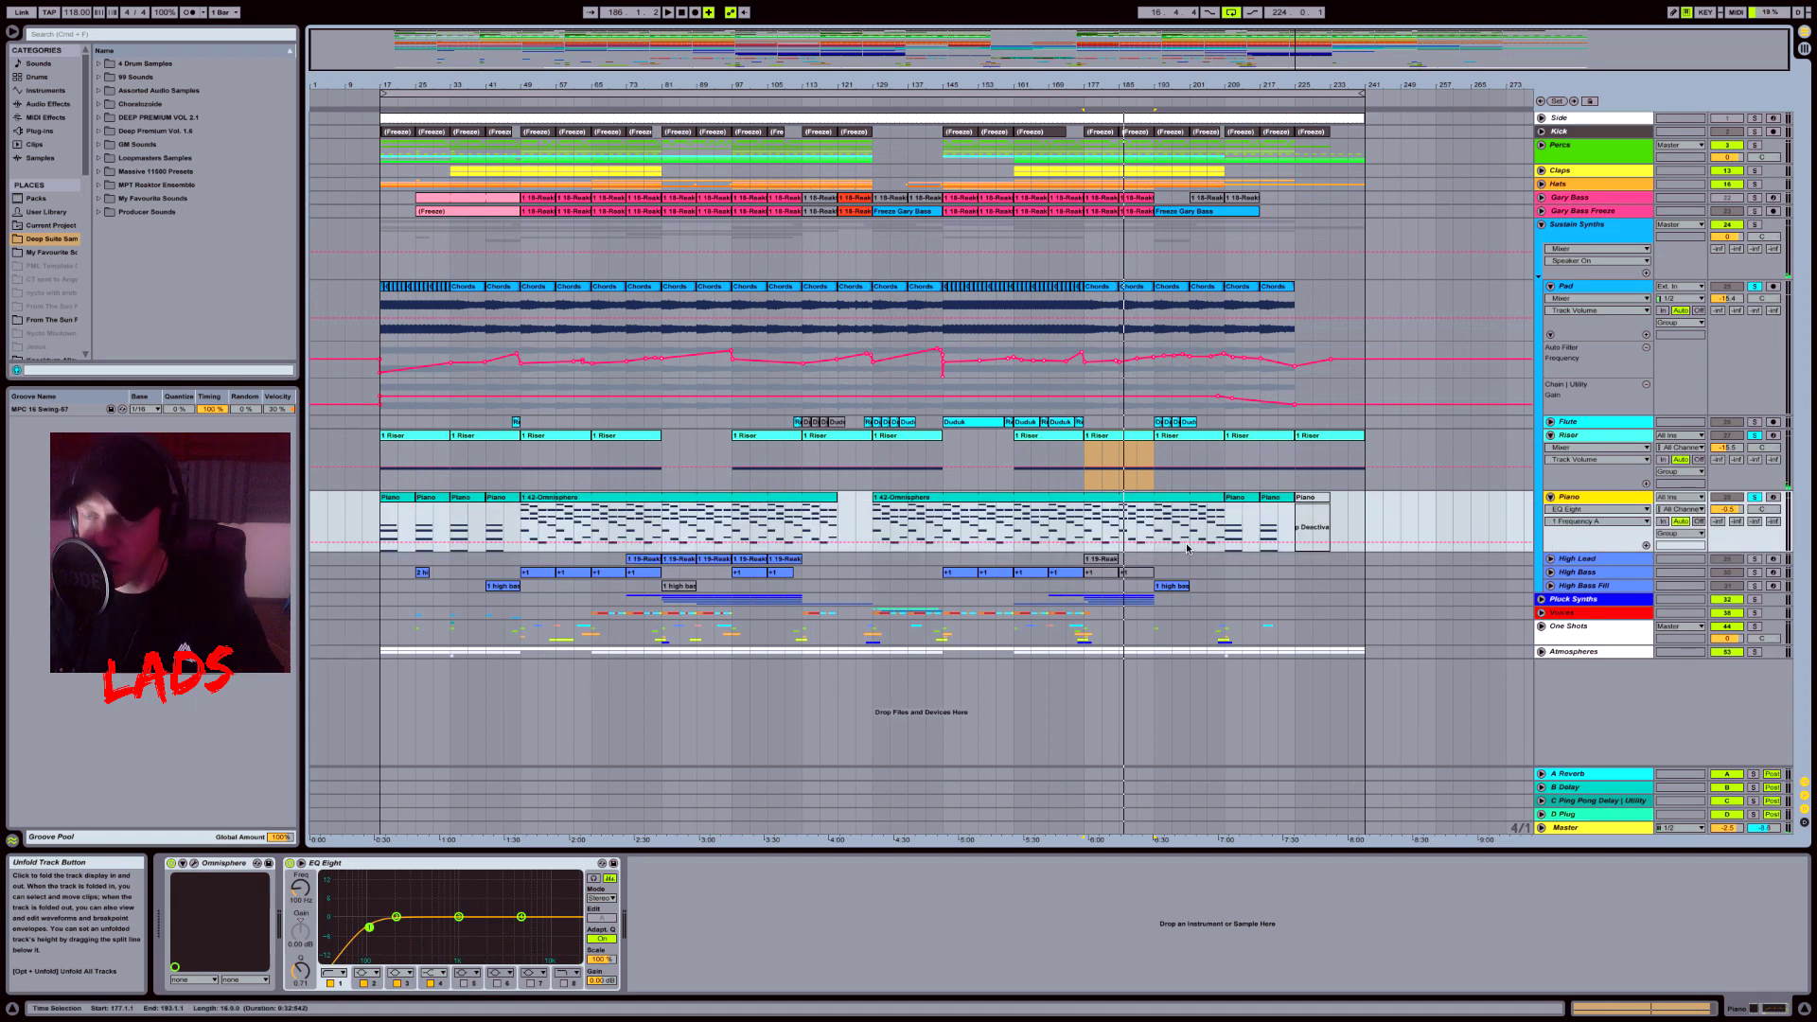
pyautogui.doubleClick(1092, 517)
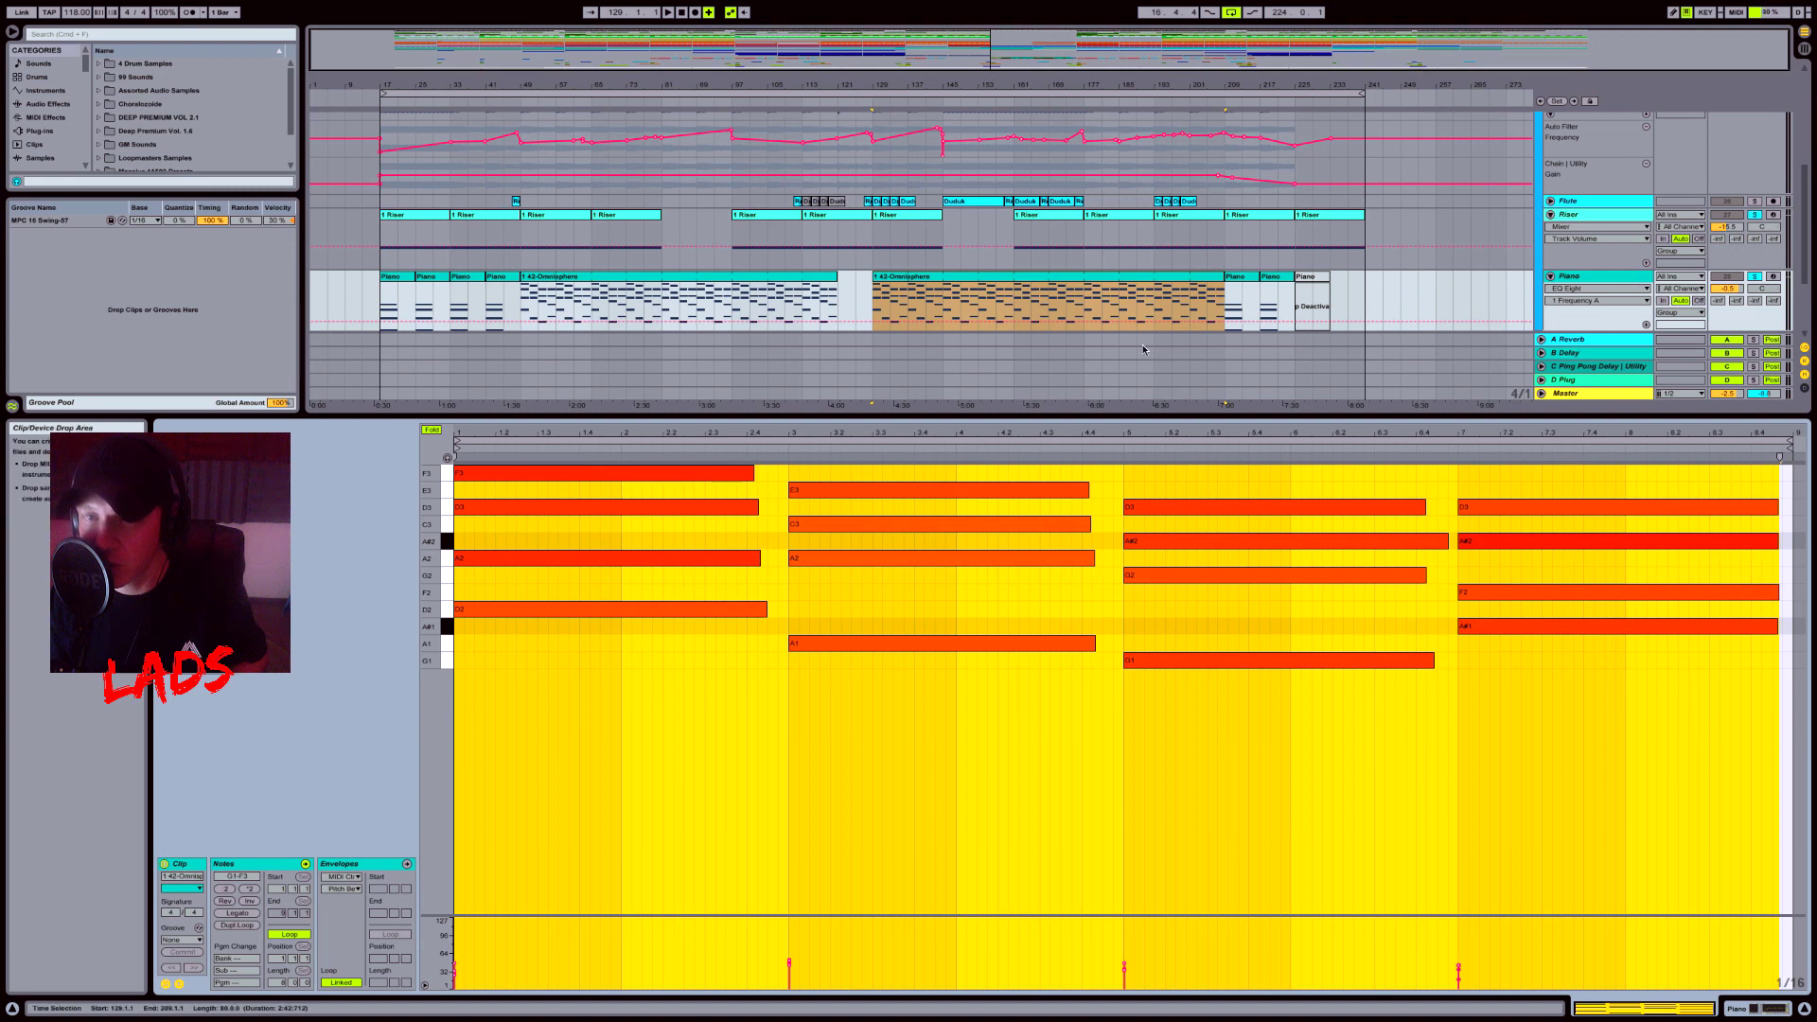
# Step: Play the Piano chords from bar 177, then return to the track's devices
pyautogui.click(1085, 295)
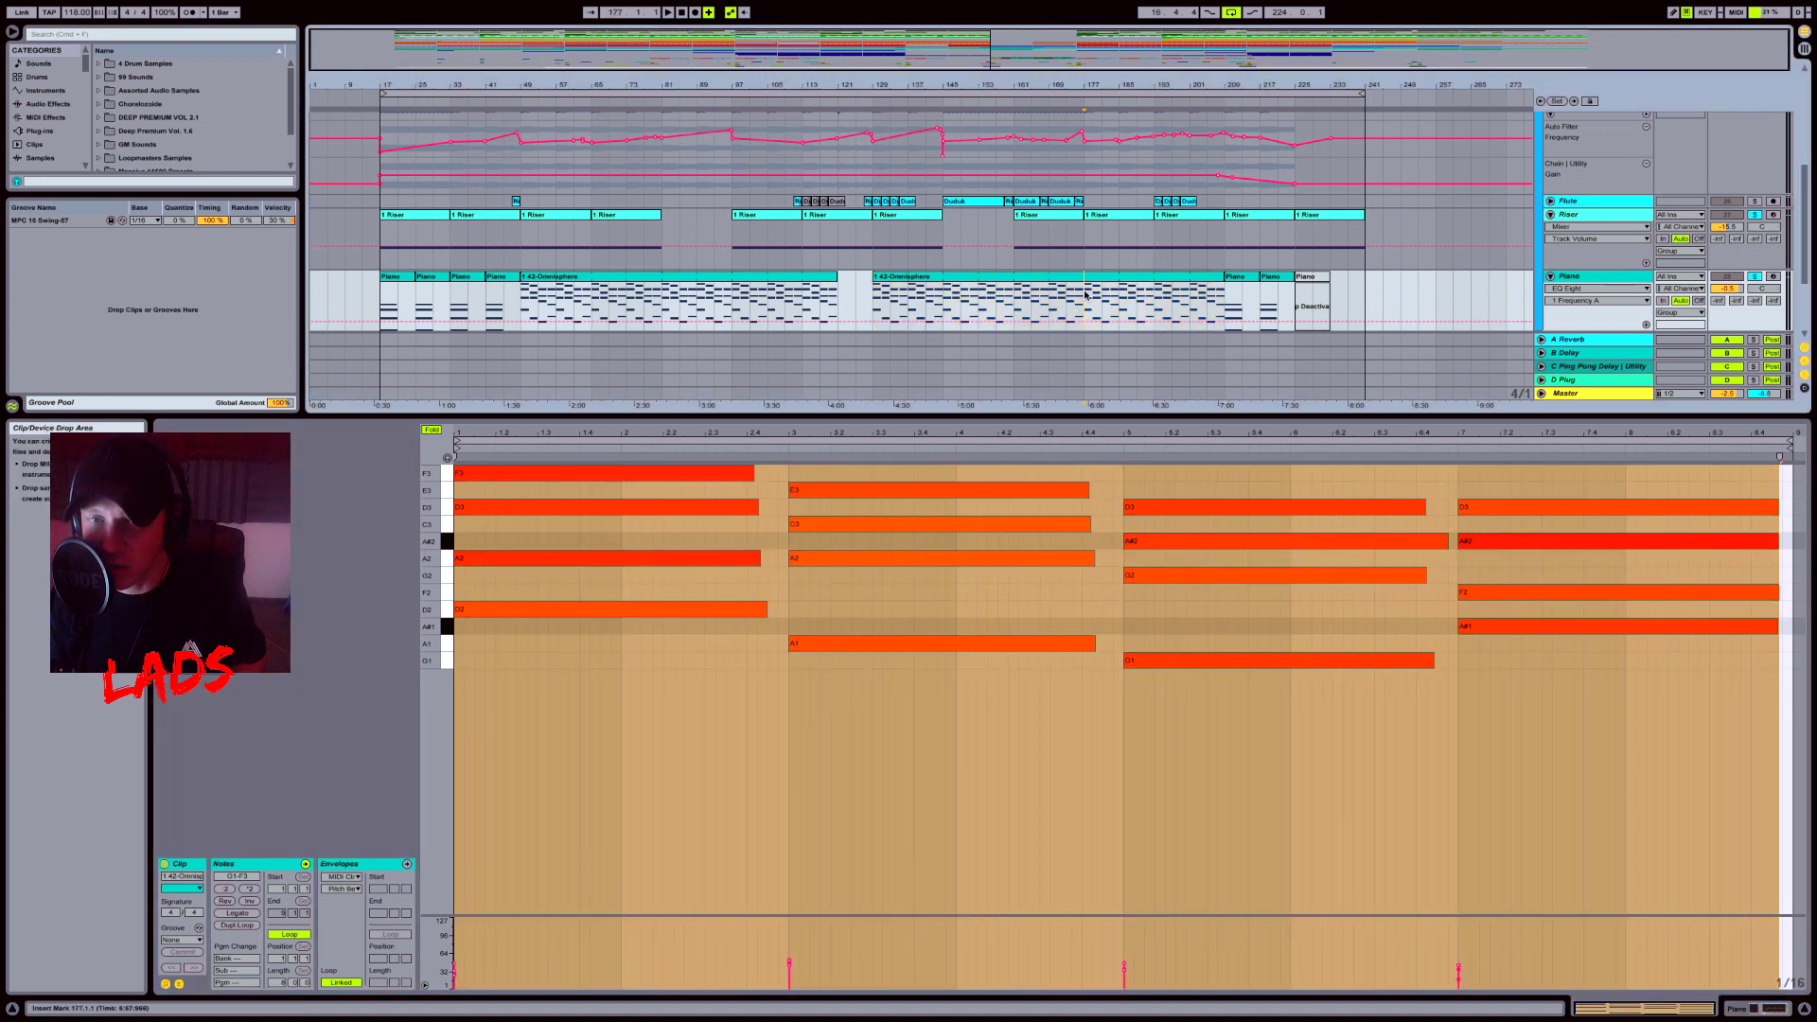
pyautogui.press('space')
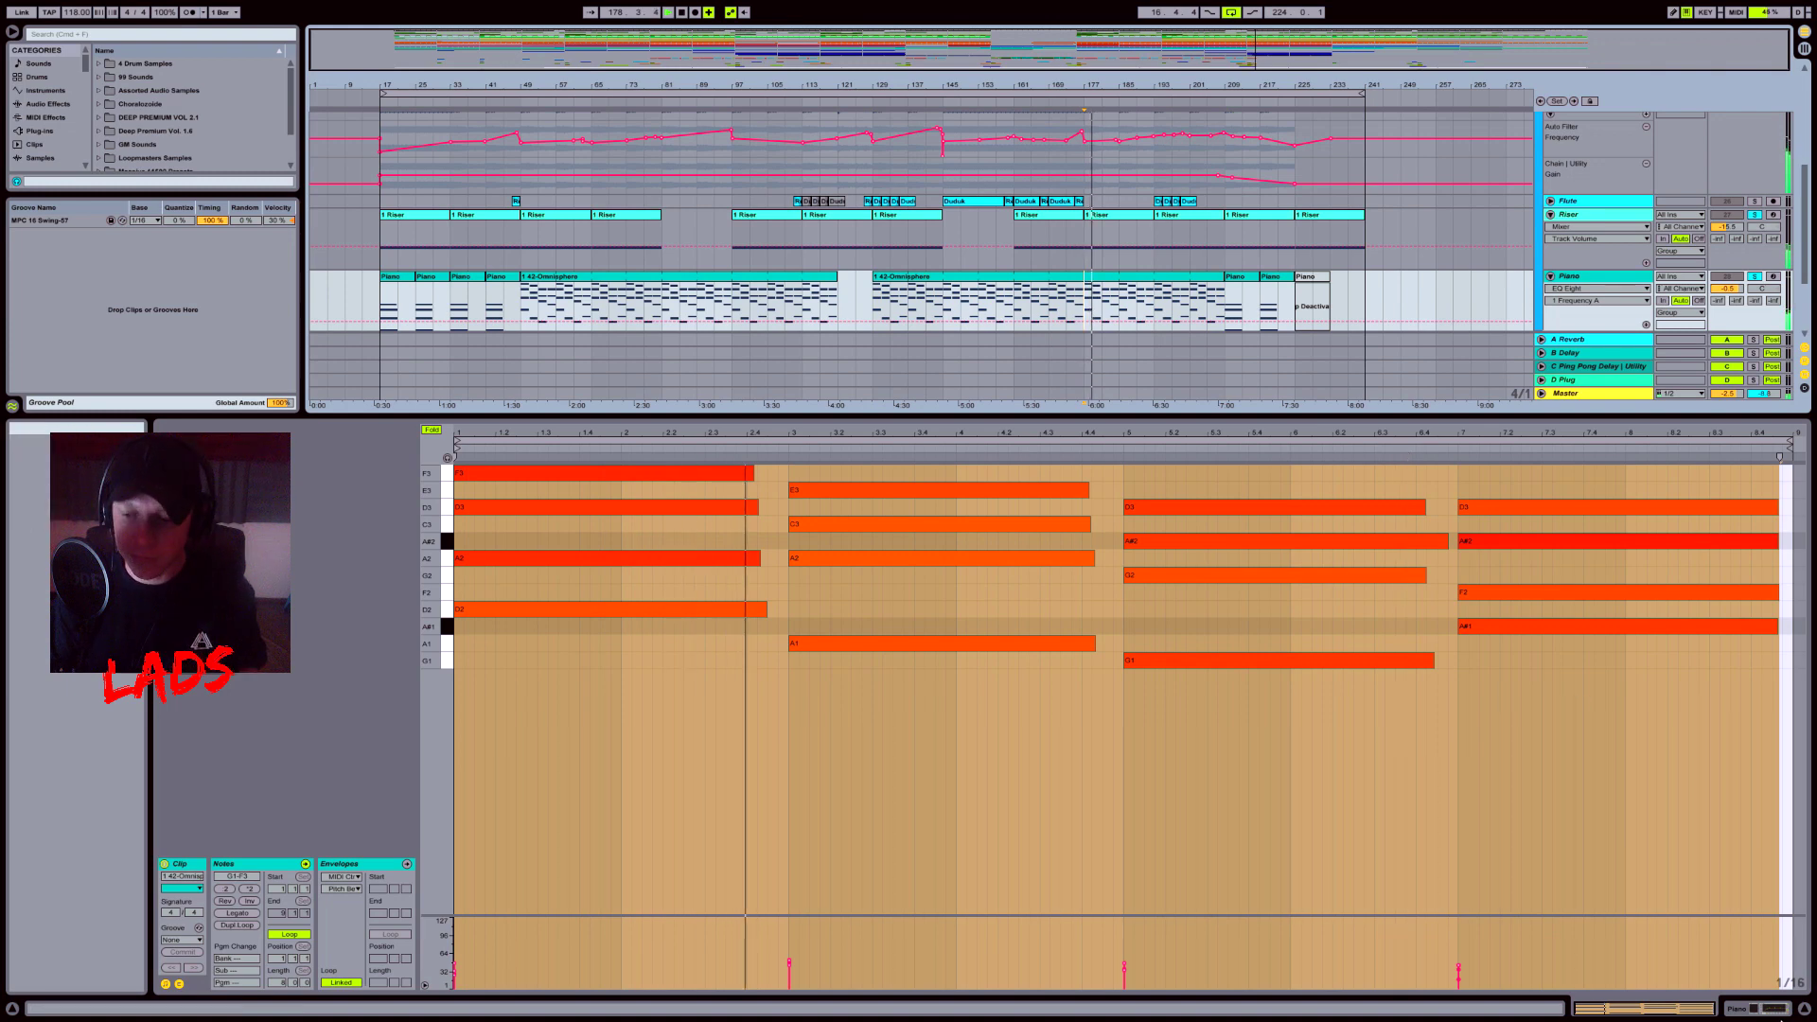
pyautogui.click(1766, 1009)
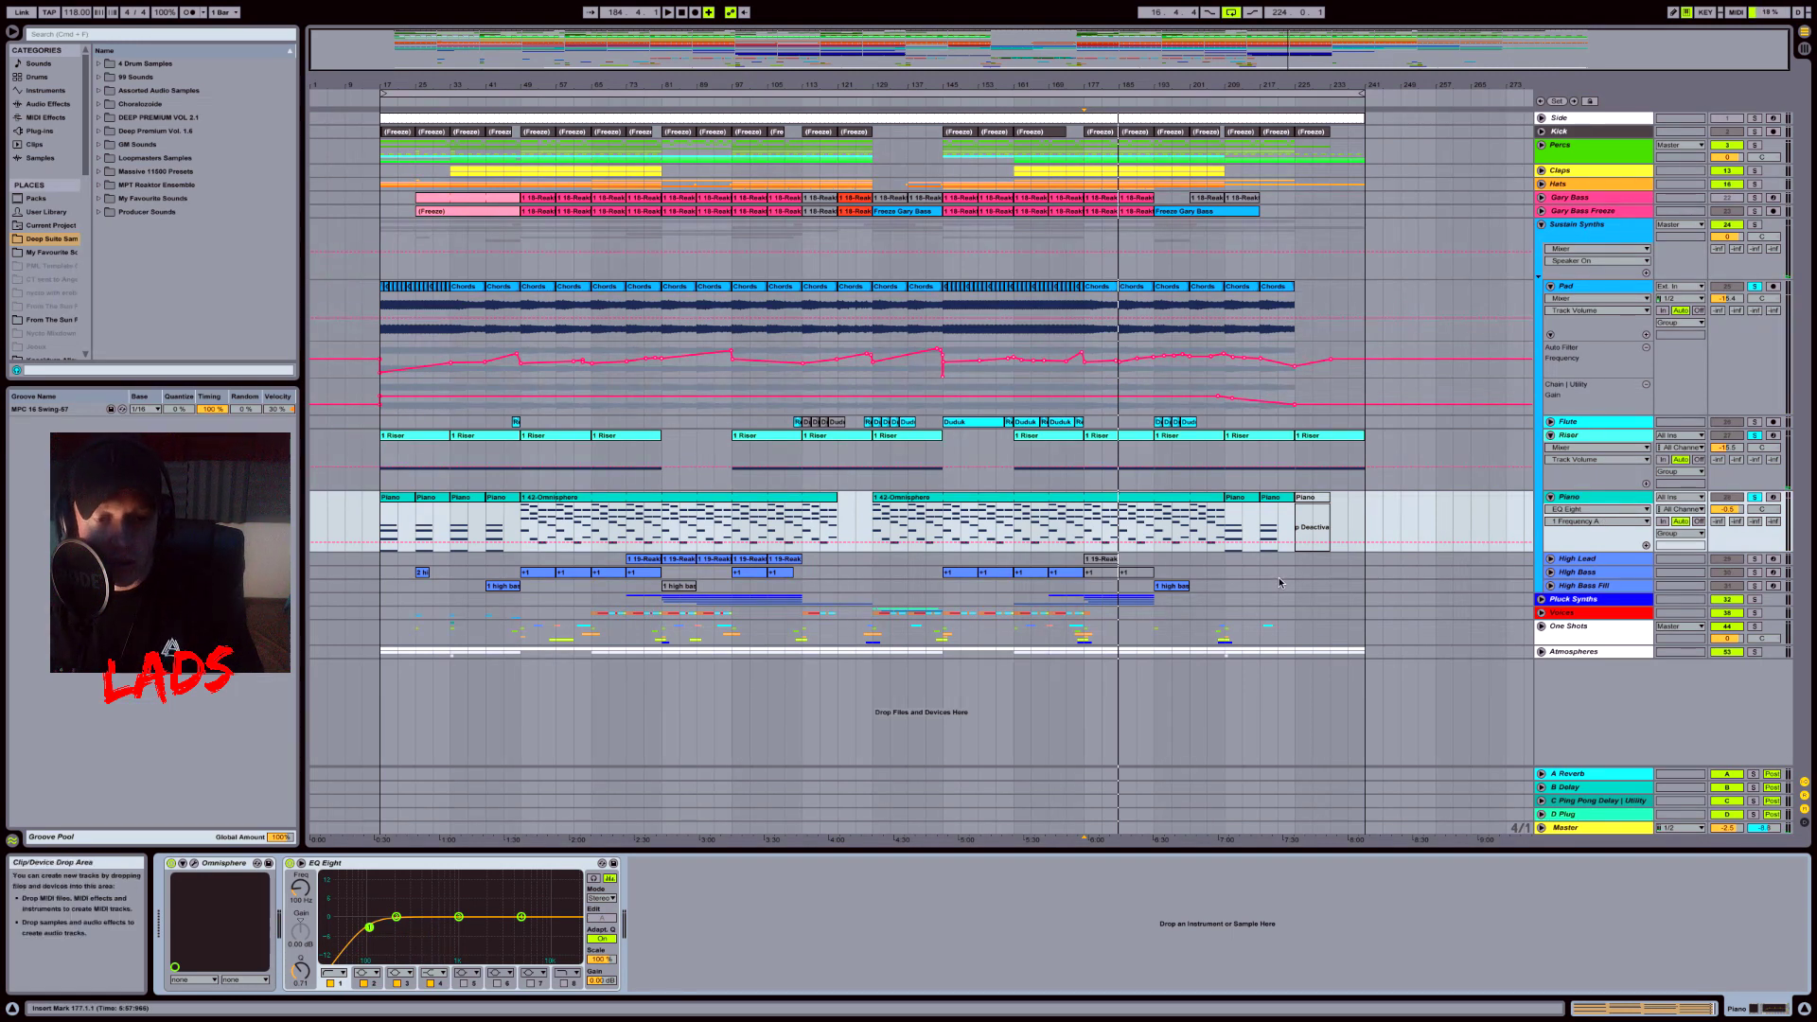
# Step: Show the High Lead track's devices and unfold the track to view its notes and automation lanes
pyautogui.click(1579, 559)
pyautogui.click(1551, 559)
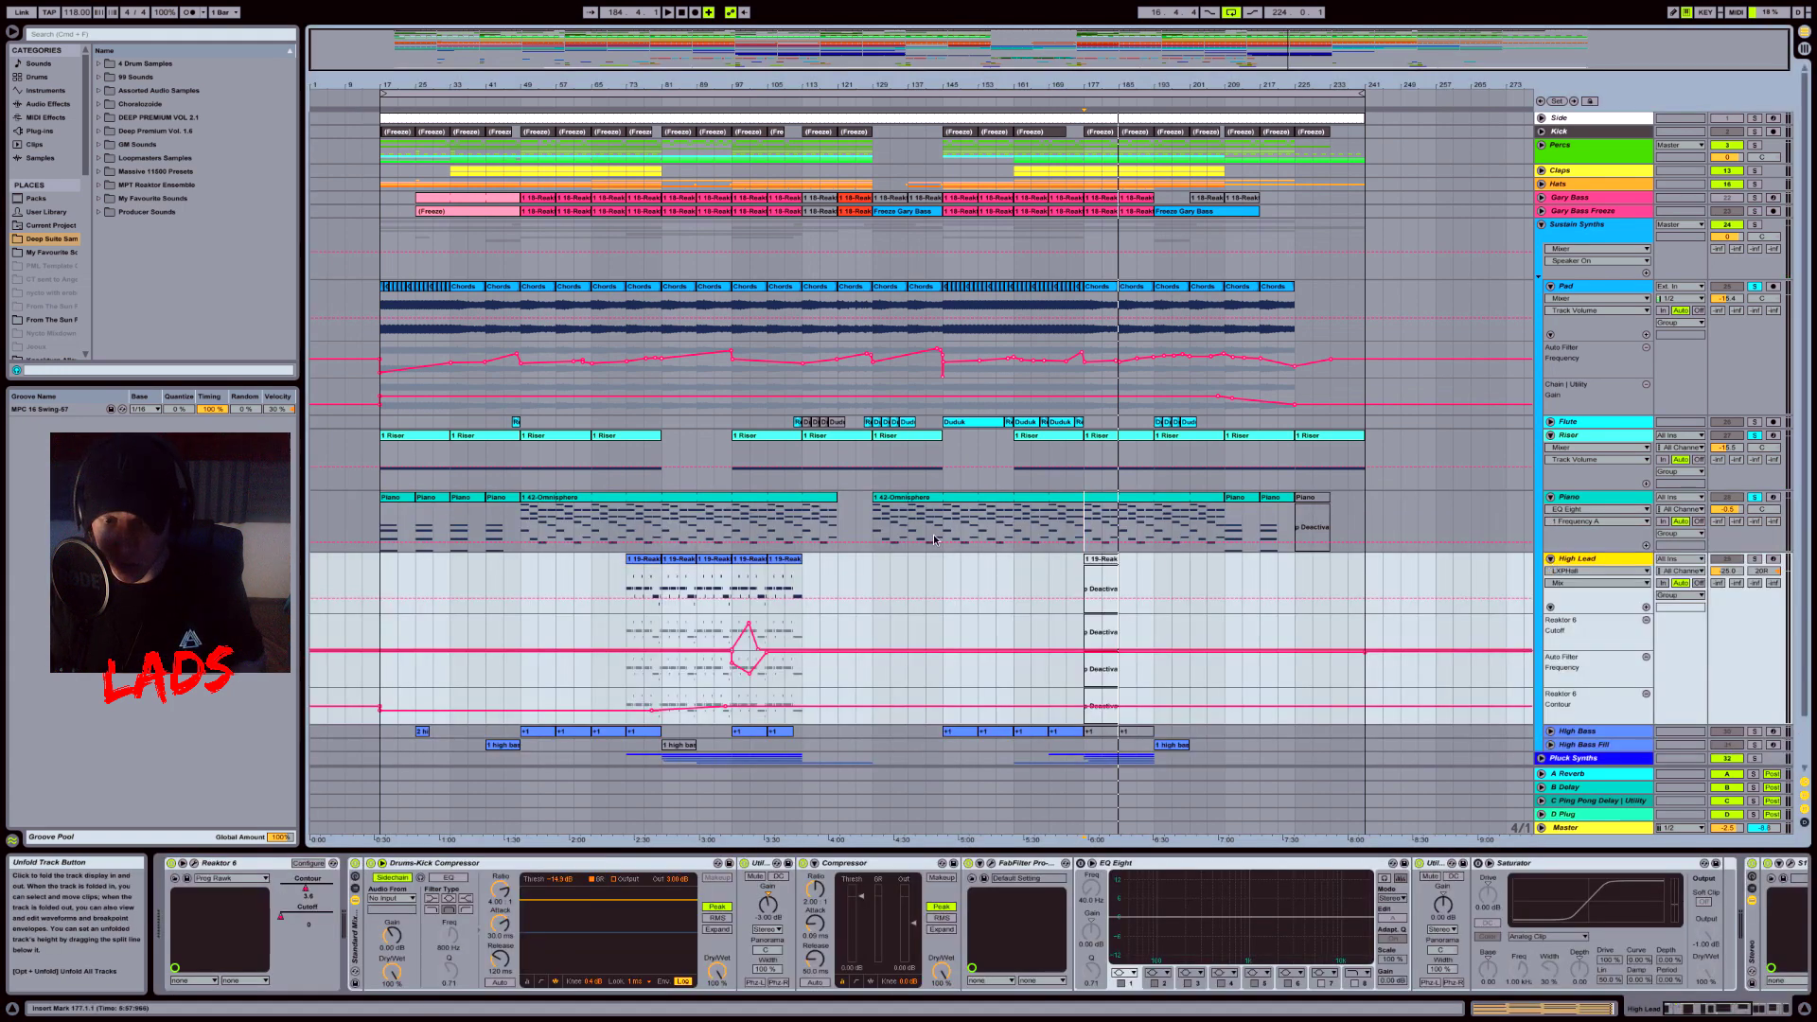
pyautogui.scroll(-1, 1635, 574)
# Step: Show the High Bass track's devices, unfold its automation lanes and solo the track
pyautogui.click(1578, 680)
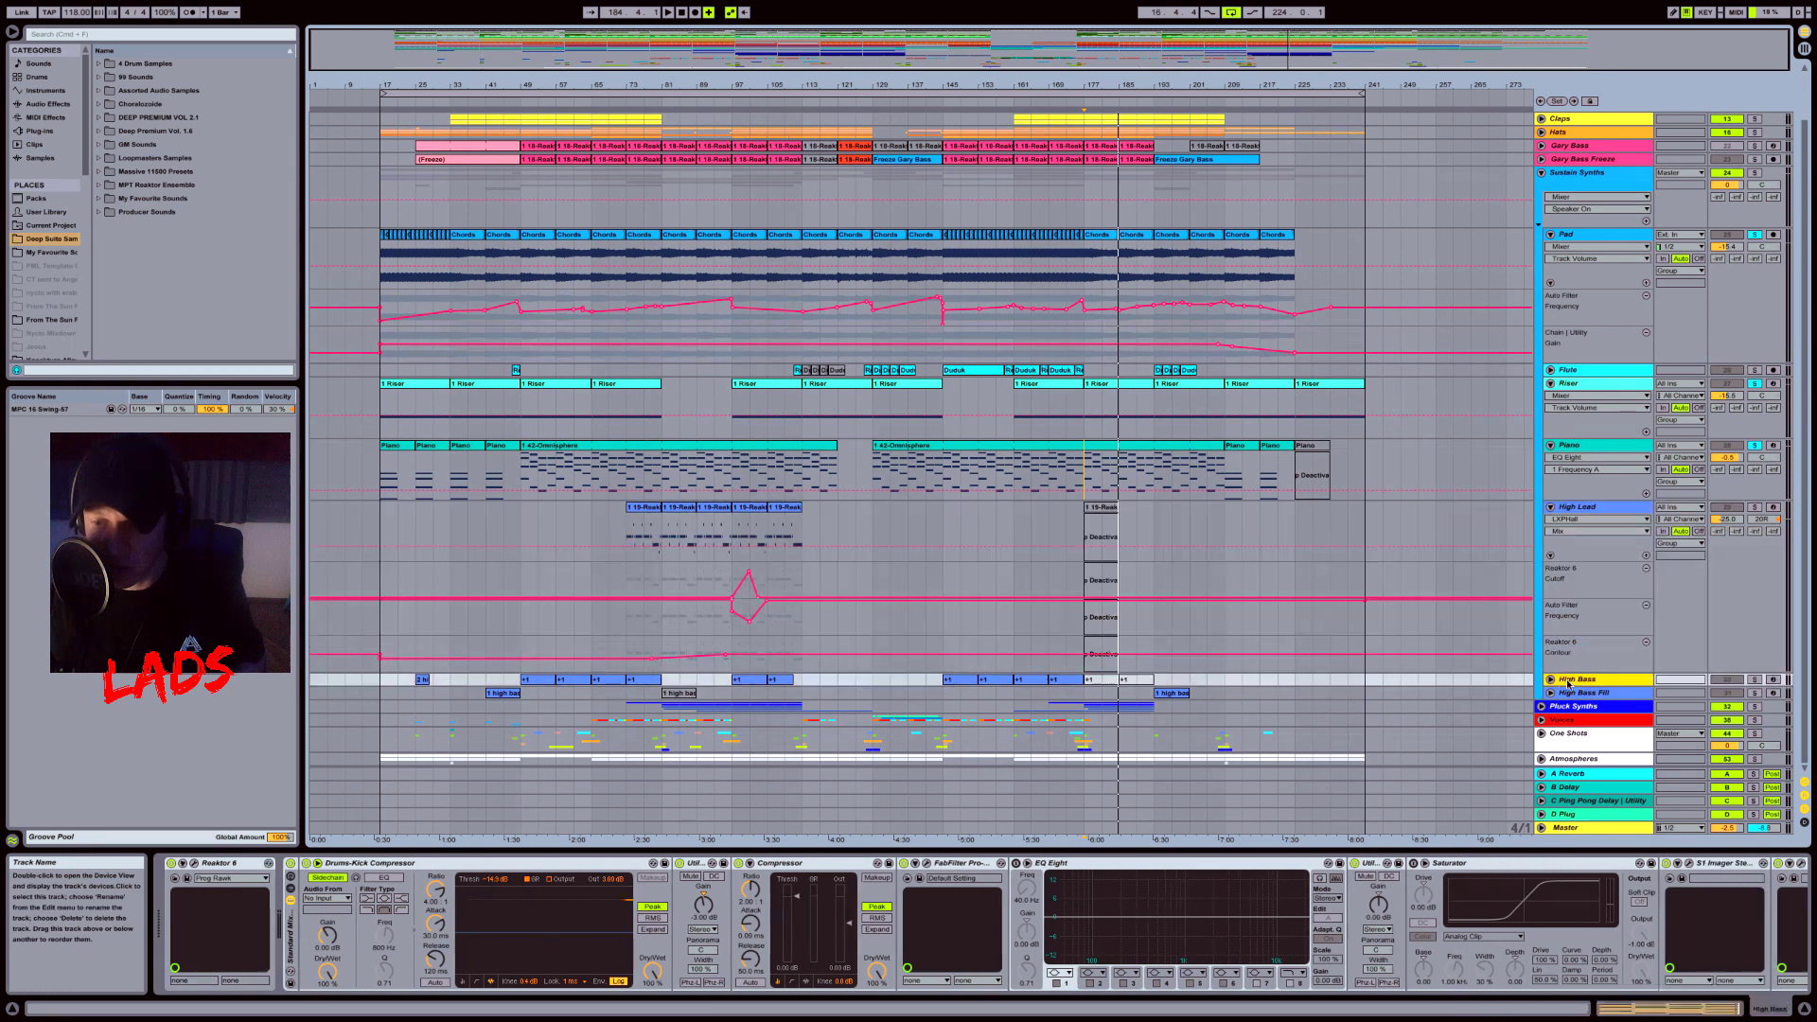
pyautogui.click(1552, 681)
pyautogui.scroll(-1, 1553, 681)
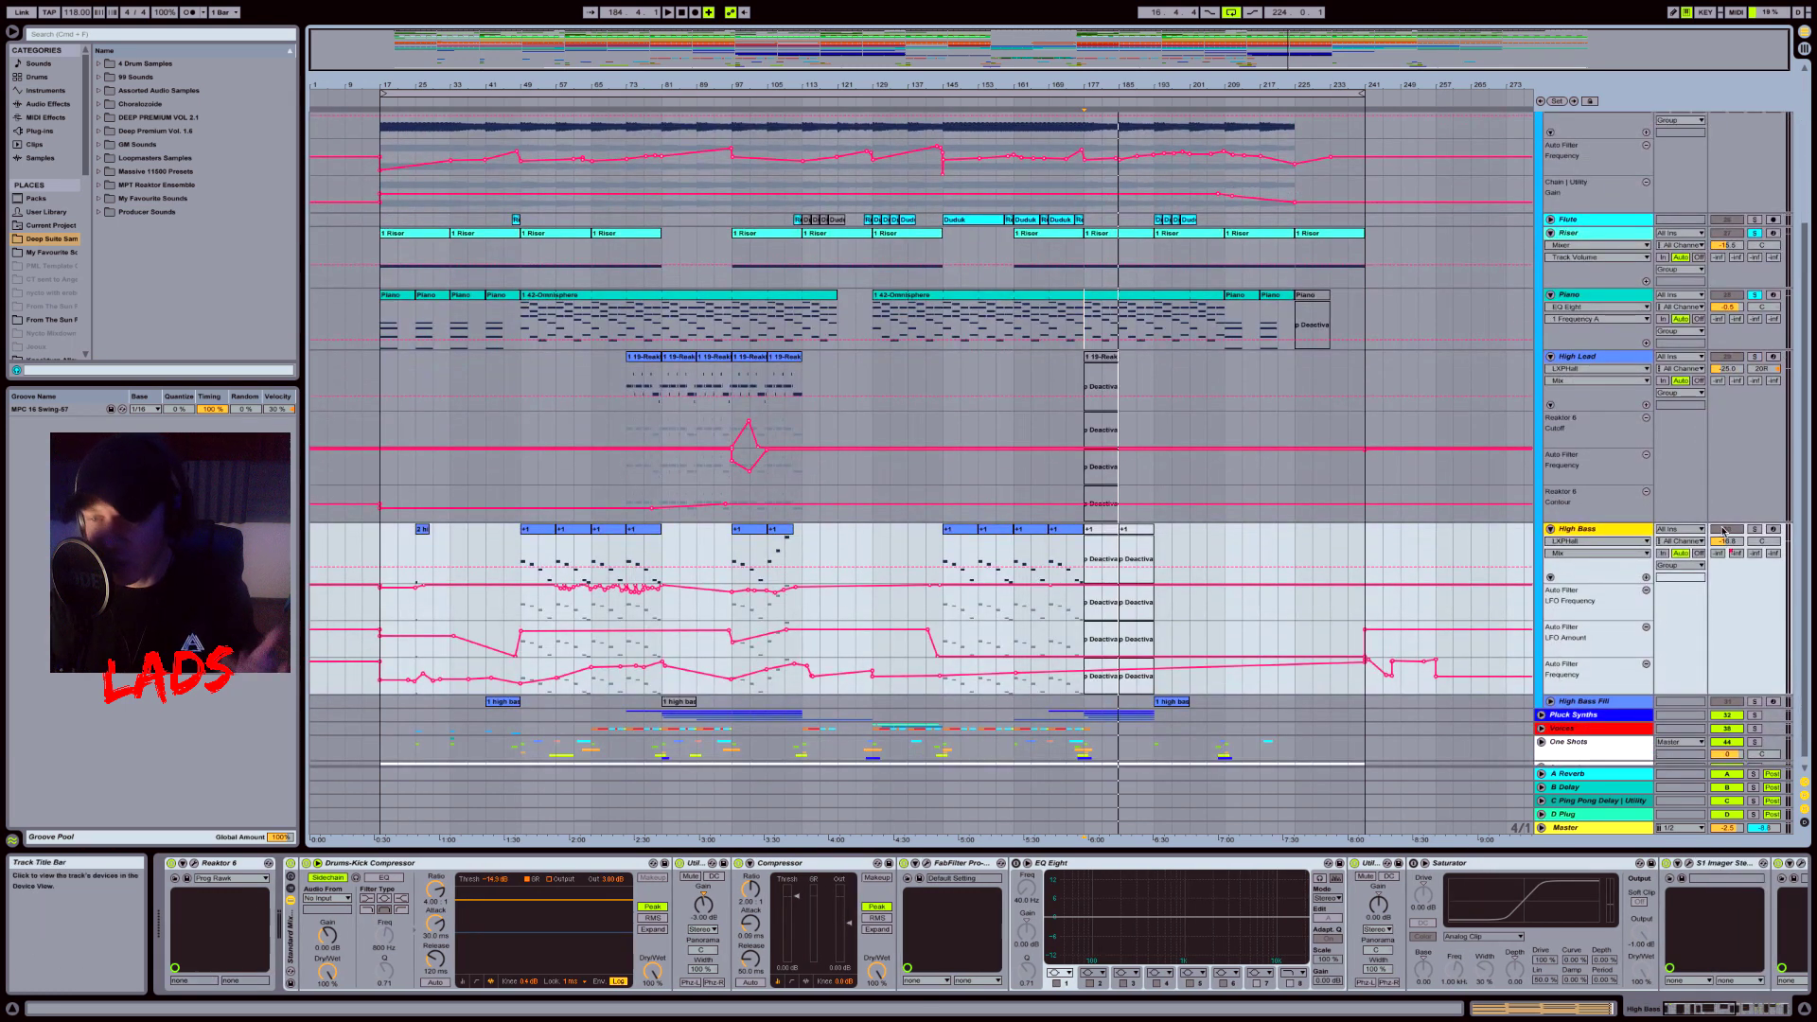
pyautogui.click(1755, 531)
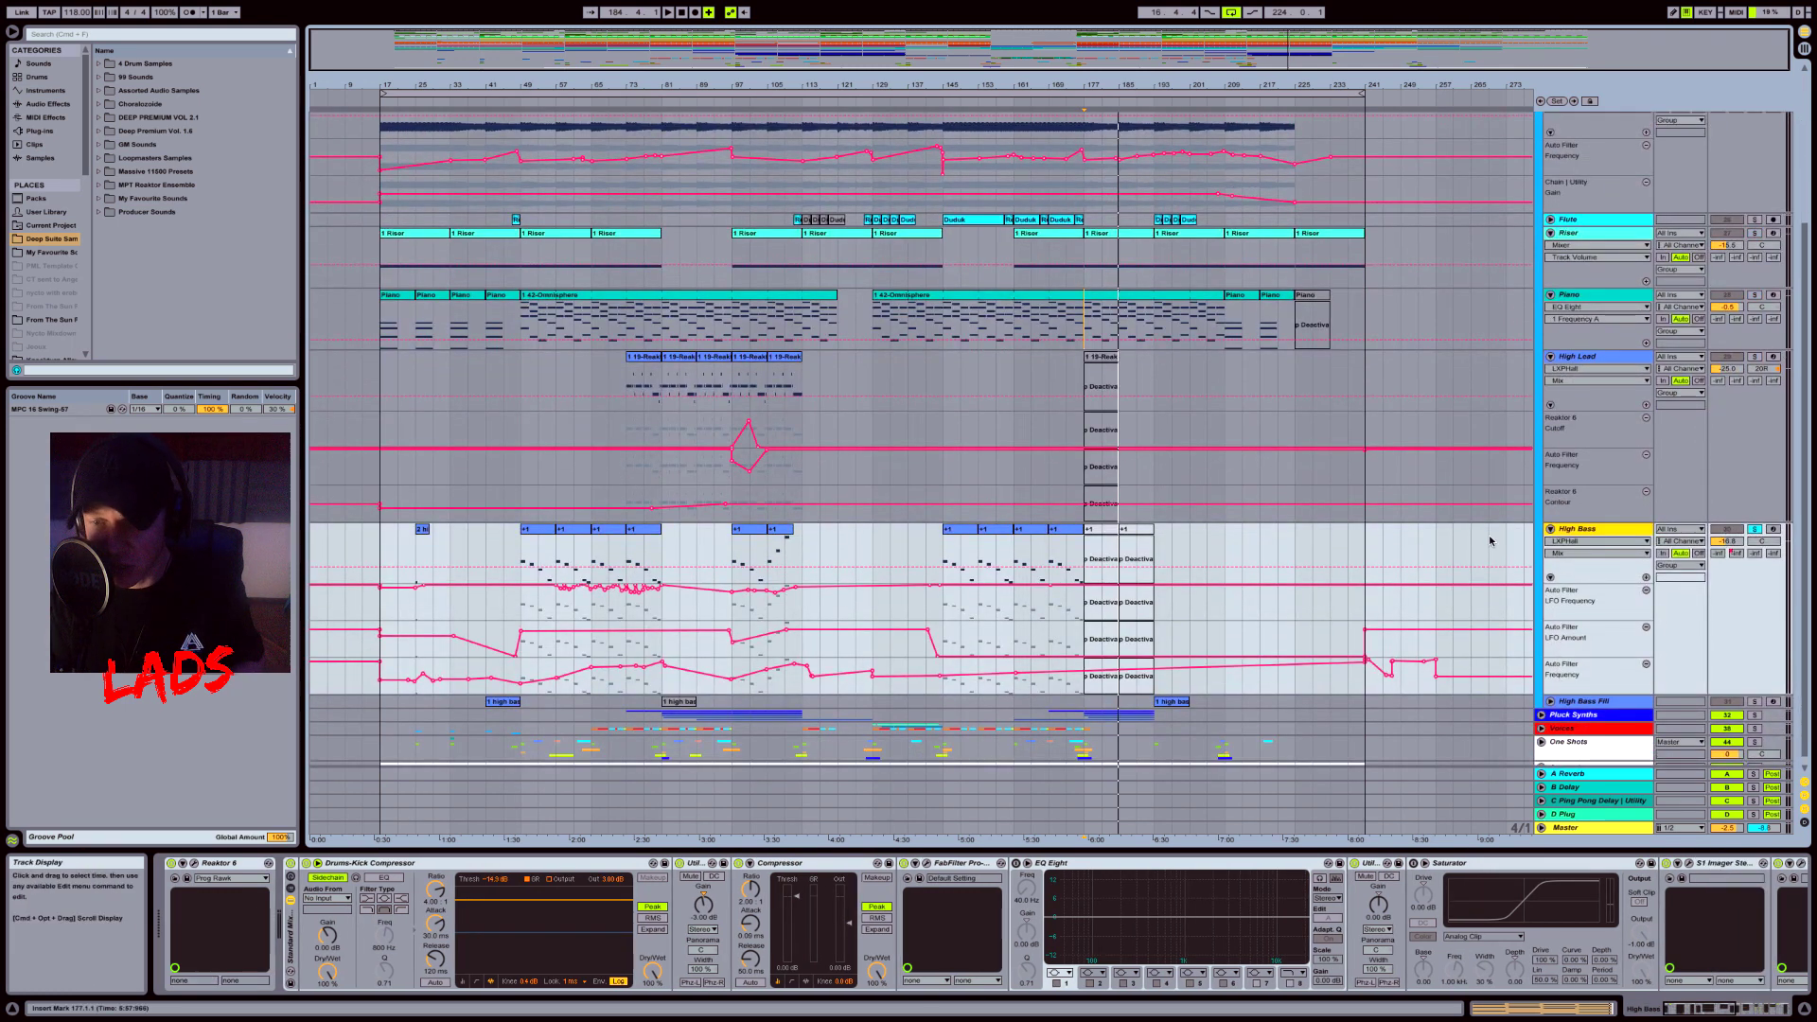
# Step: Zoom the arrangement in around bar 73 and play the High Bass part from bar 65
pyautogui.click(625, 547)
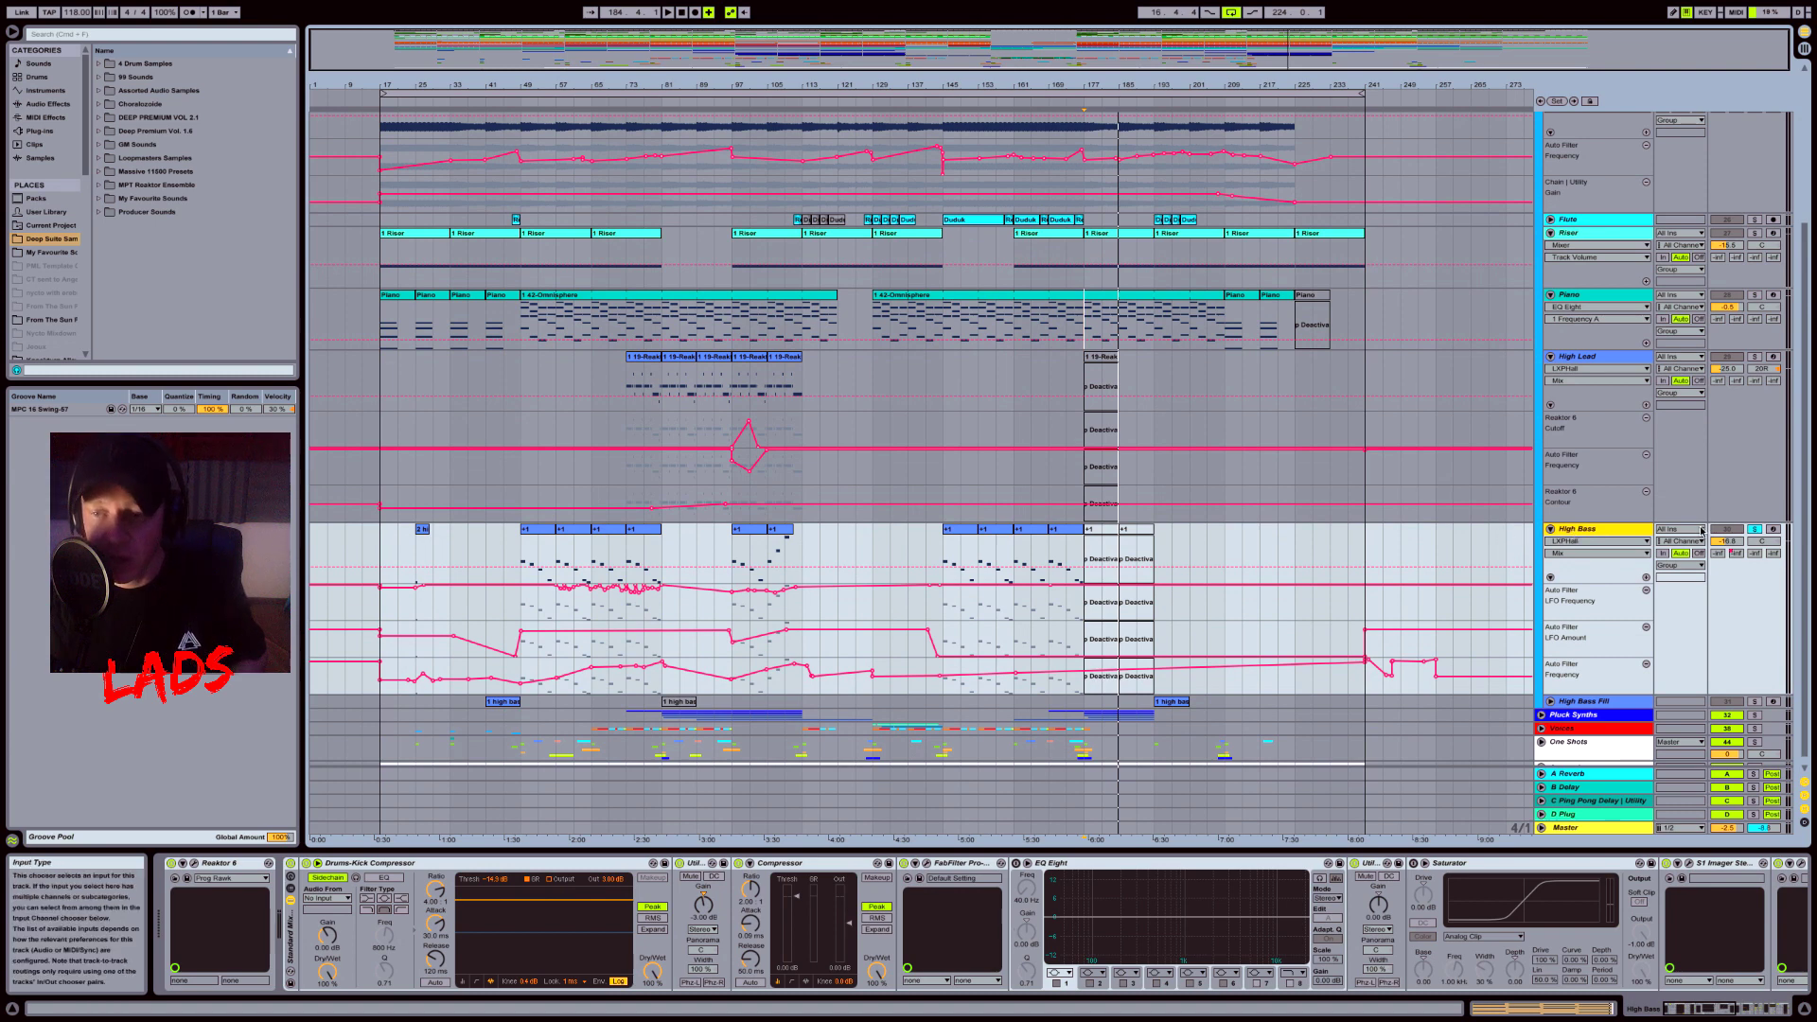
pyautogui.press('space')
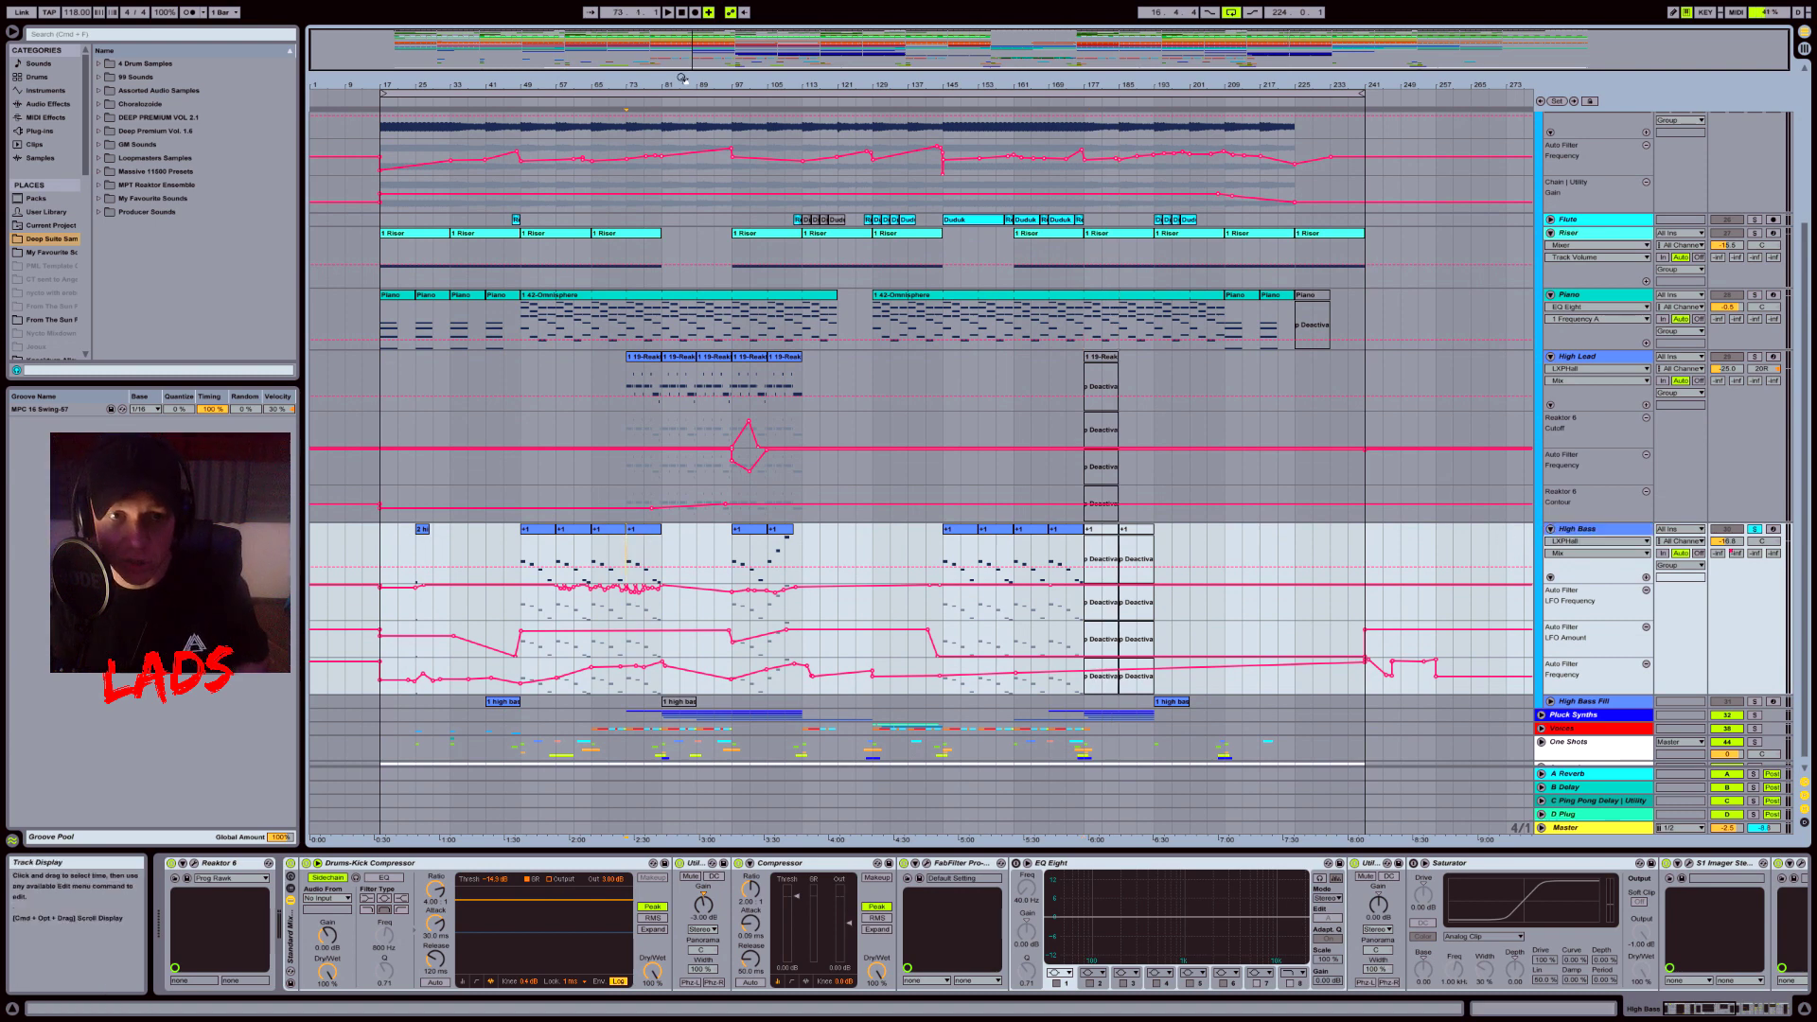
pyautogui.moveTo(670, 74); pyautogui.dragTo(672, 227)
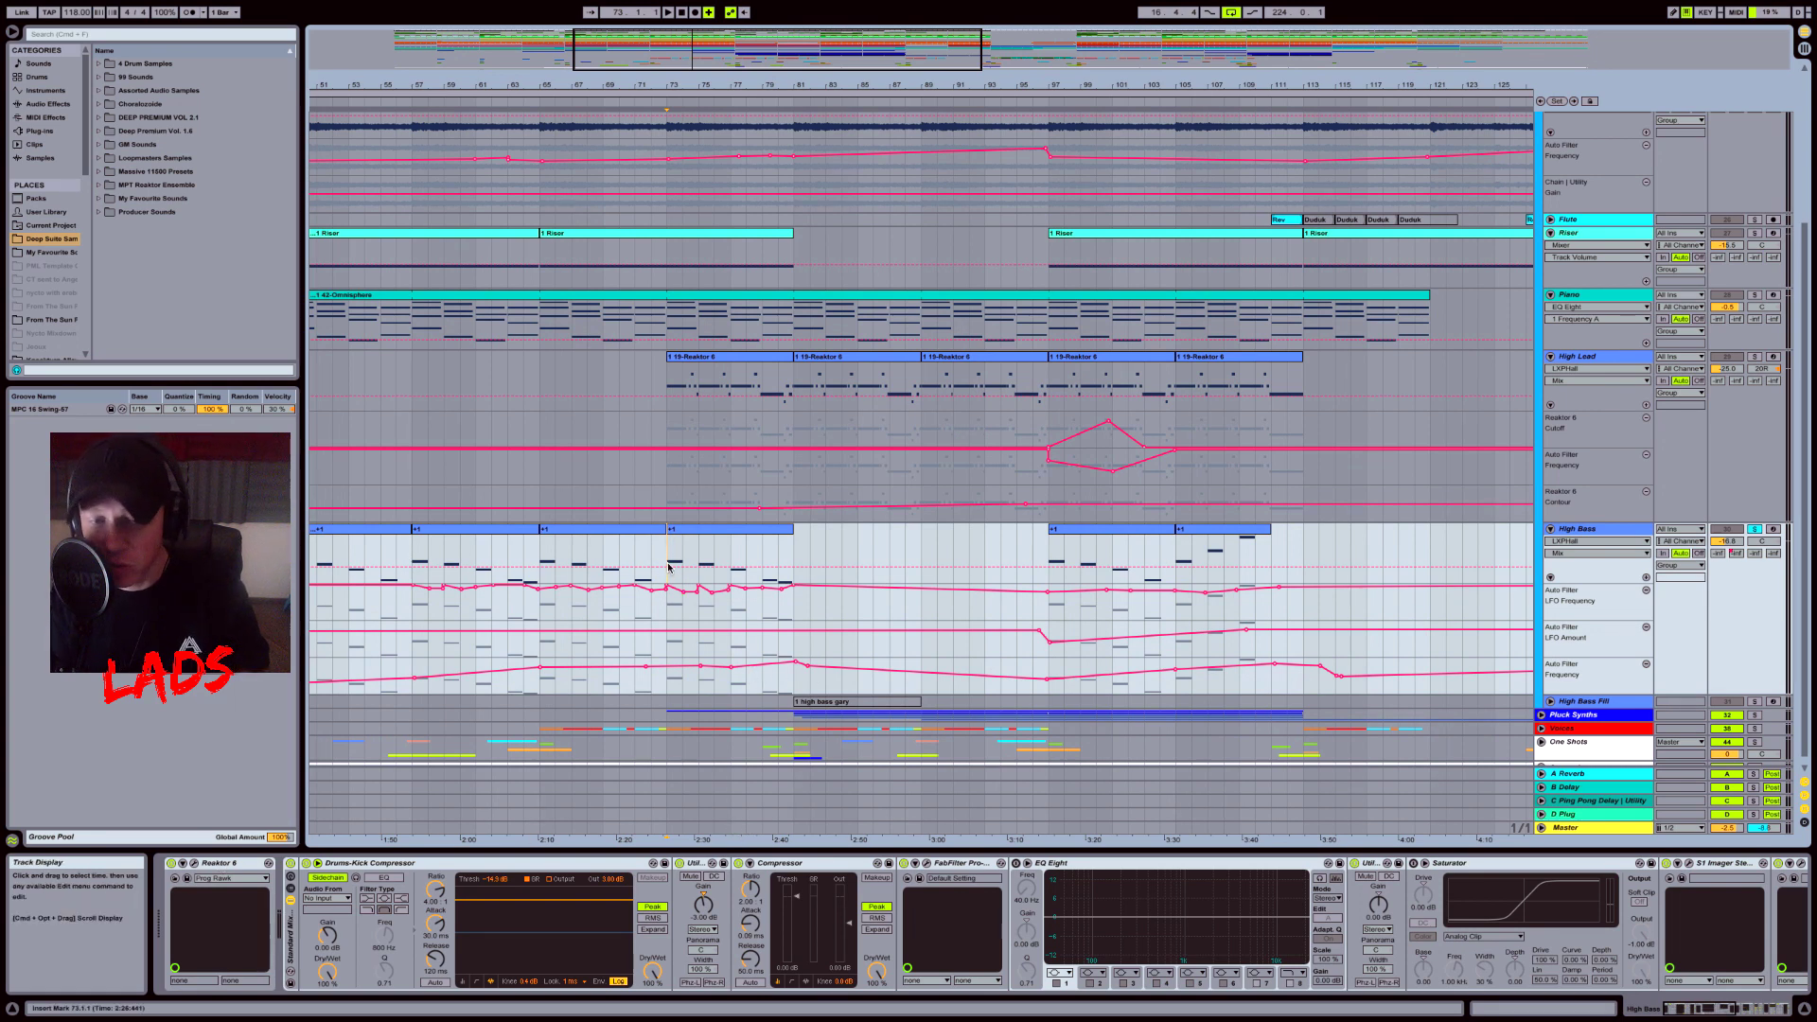
pyautogui.click(542, 558)
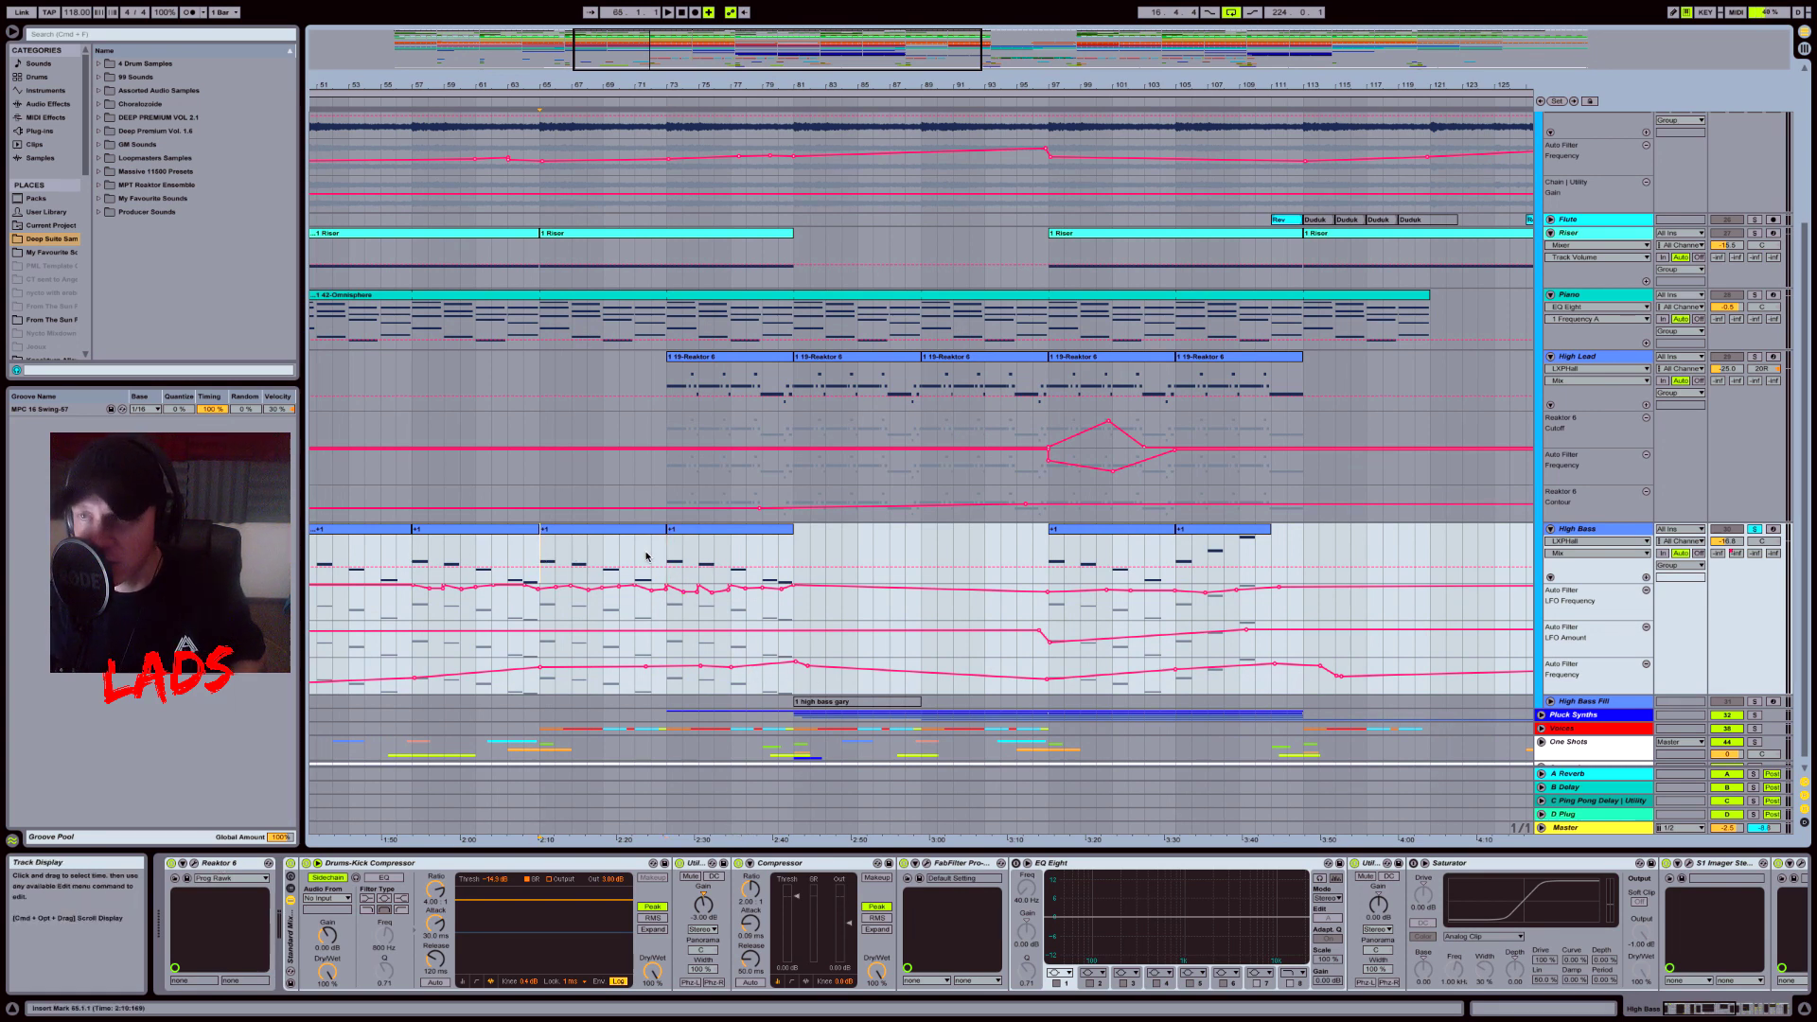
pyautogui.press('space')
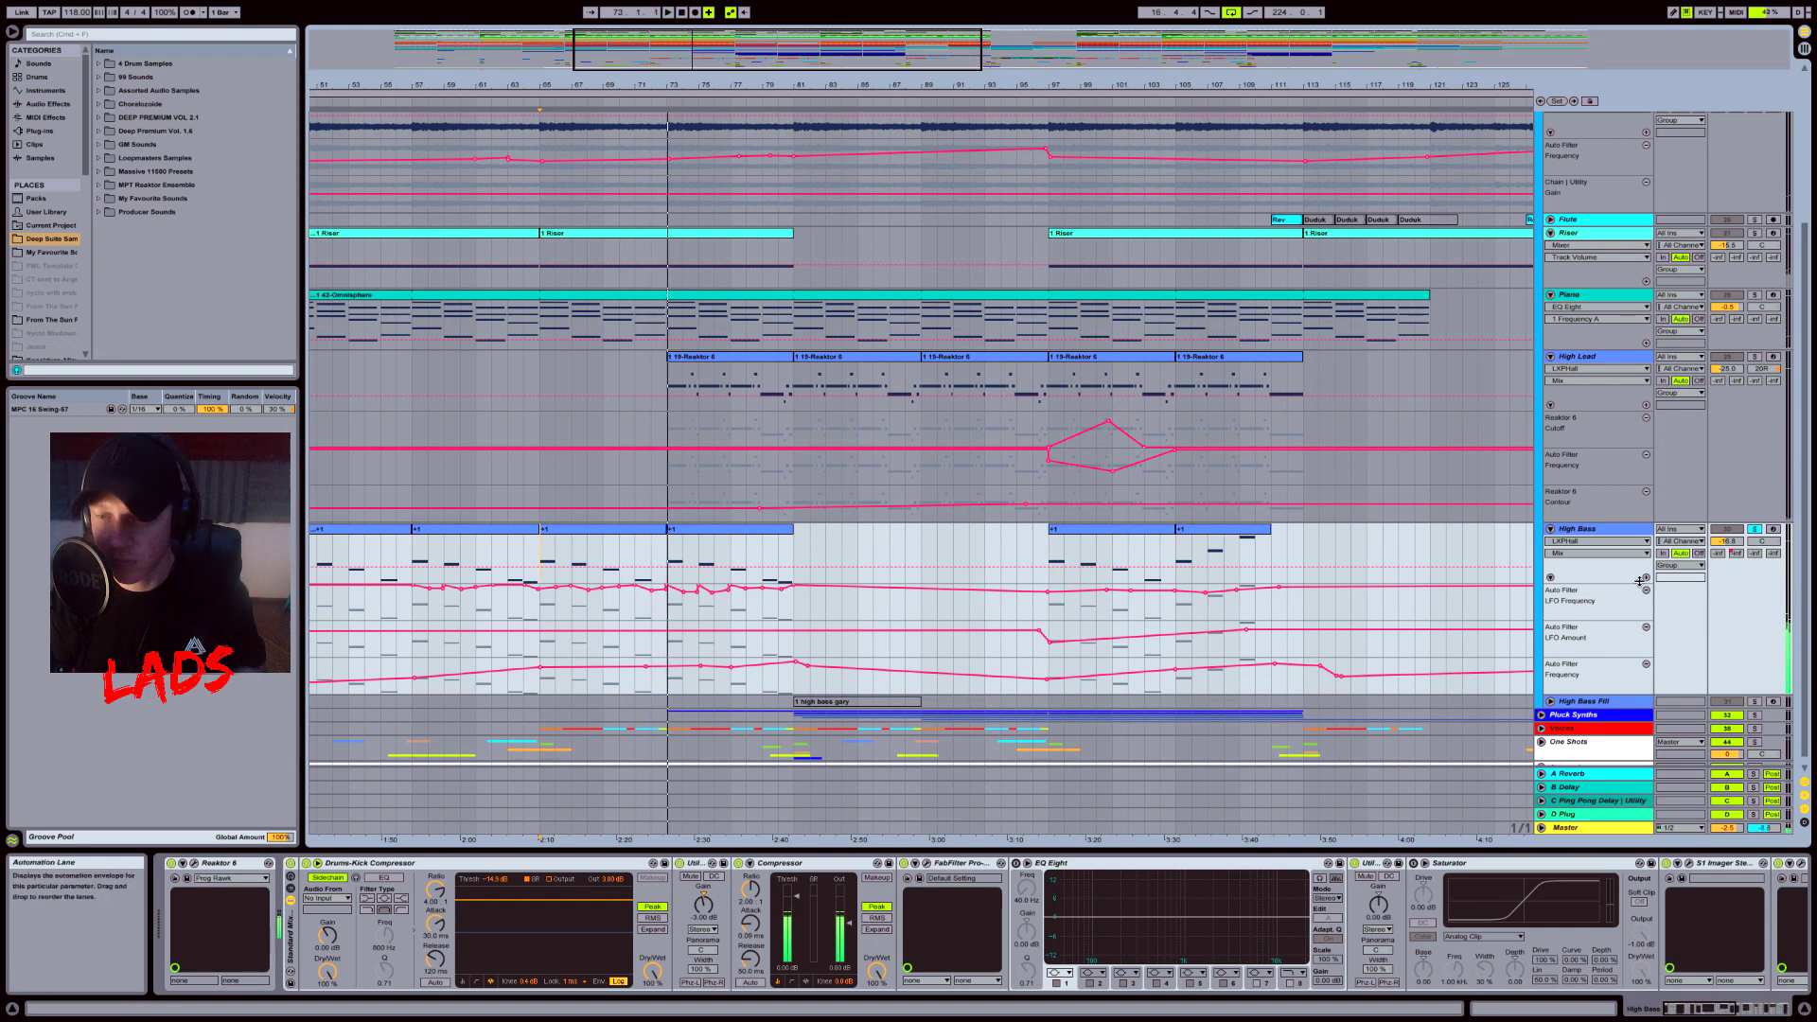
# Step: Fold the High Bass, High Lead, Piano, Riser and Pad tracks
pyautogui.click(1551, 529)
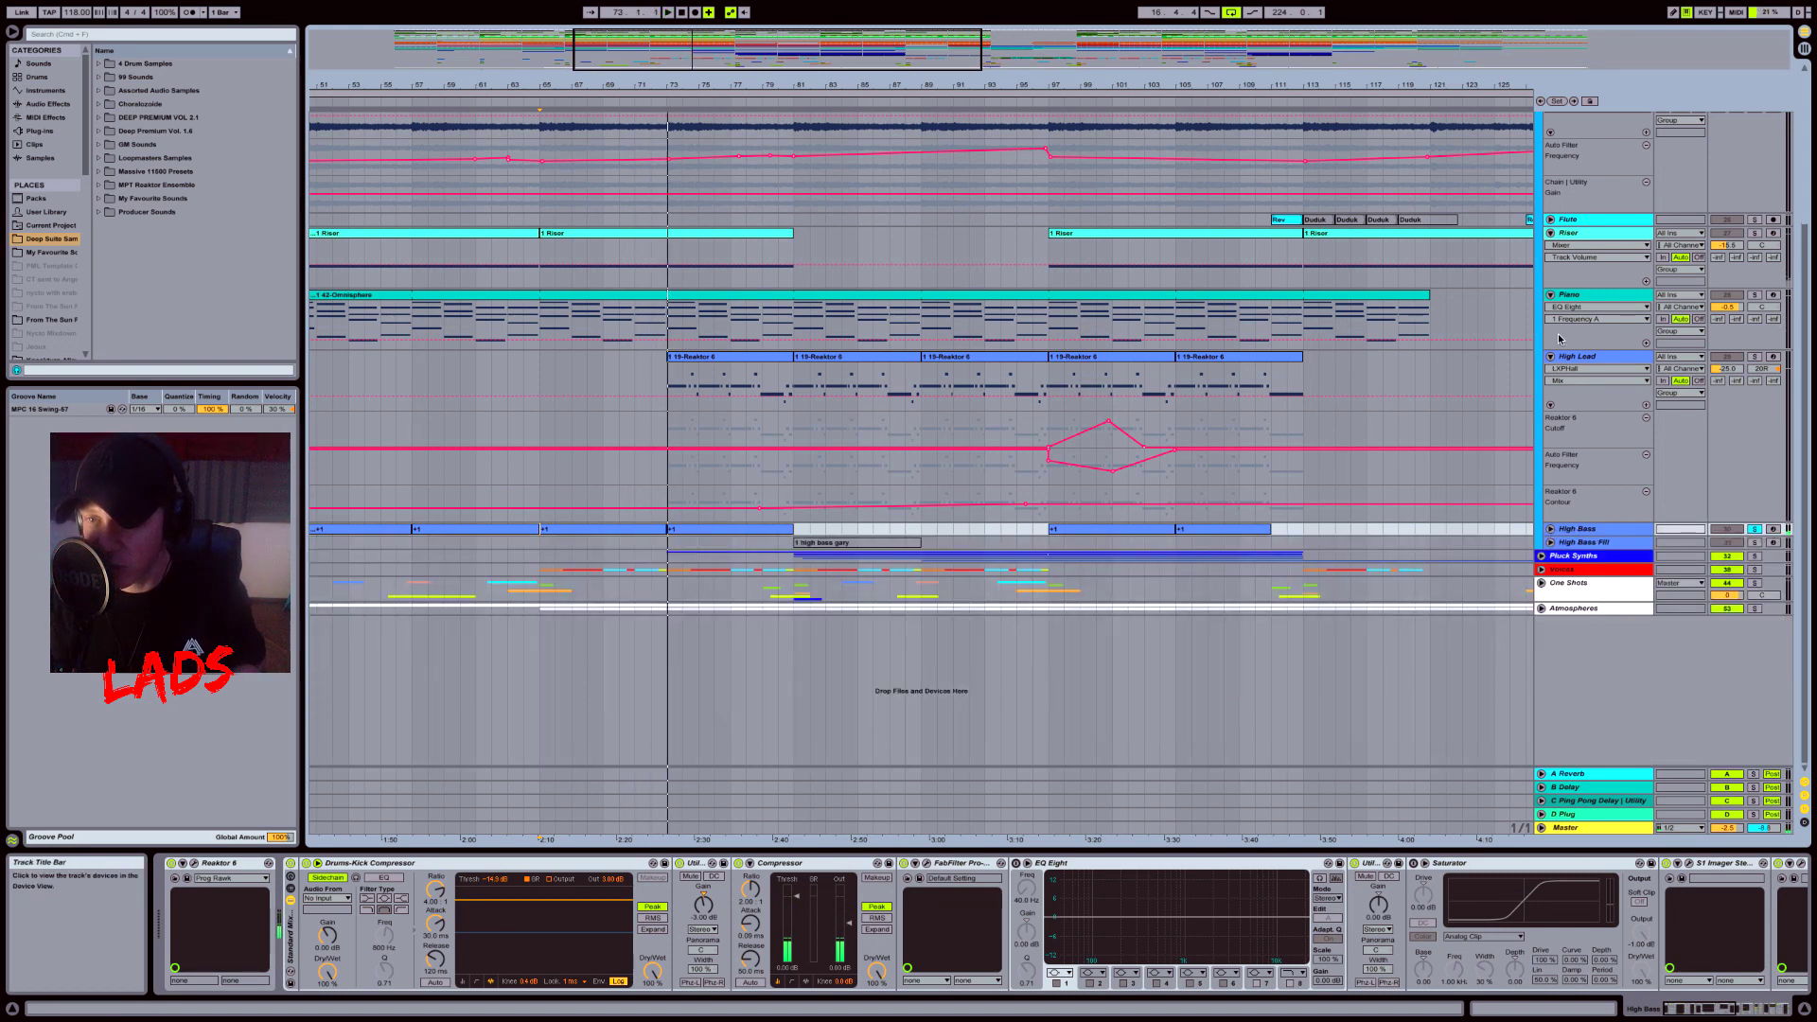
pyautogui.scroll(3, 1553, 365)
pyautogui.click(1553, 469)
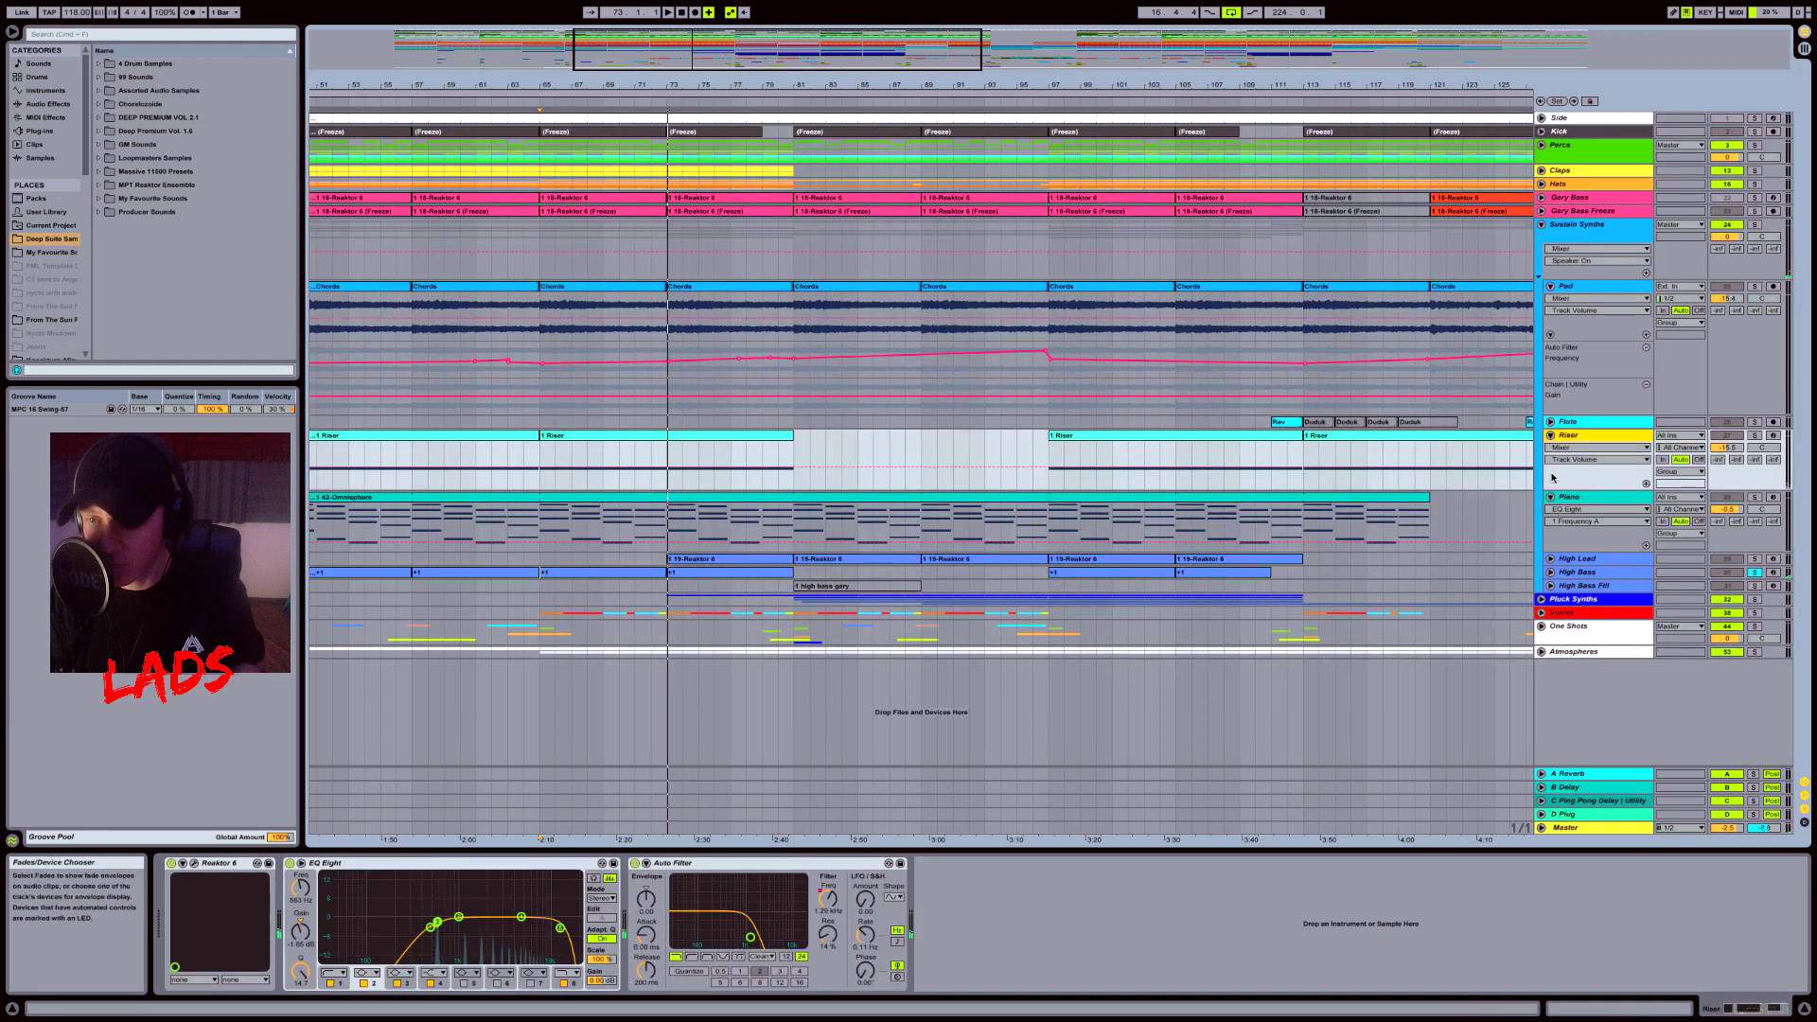
pyautogui.click(1551, 497)
pyautogui.click(1551, 436)
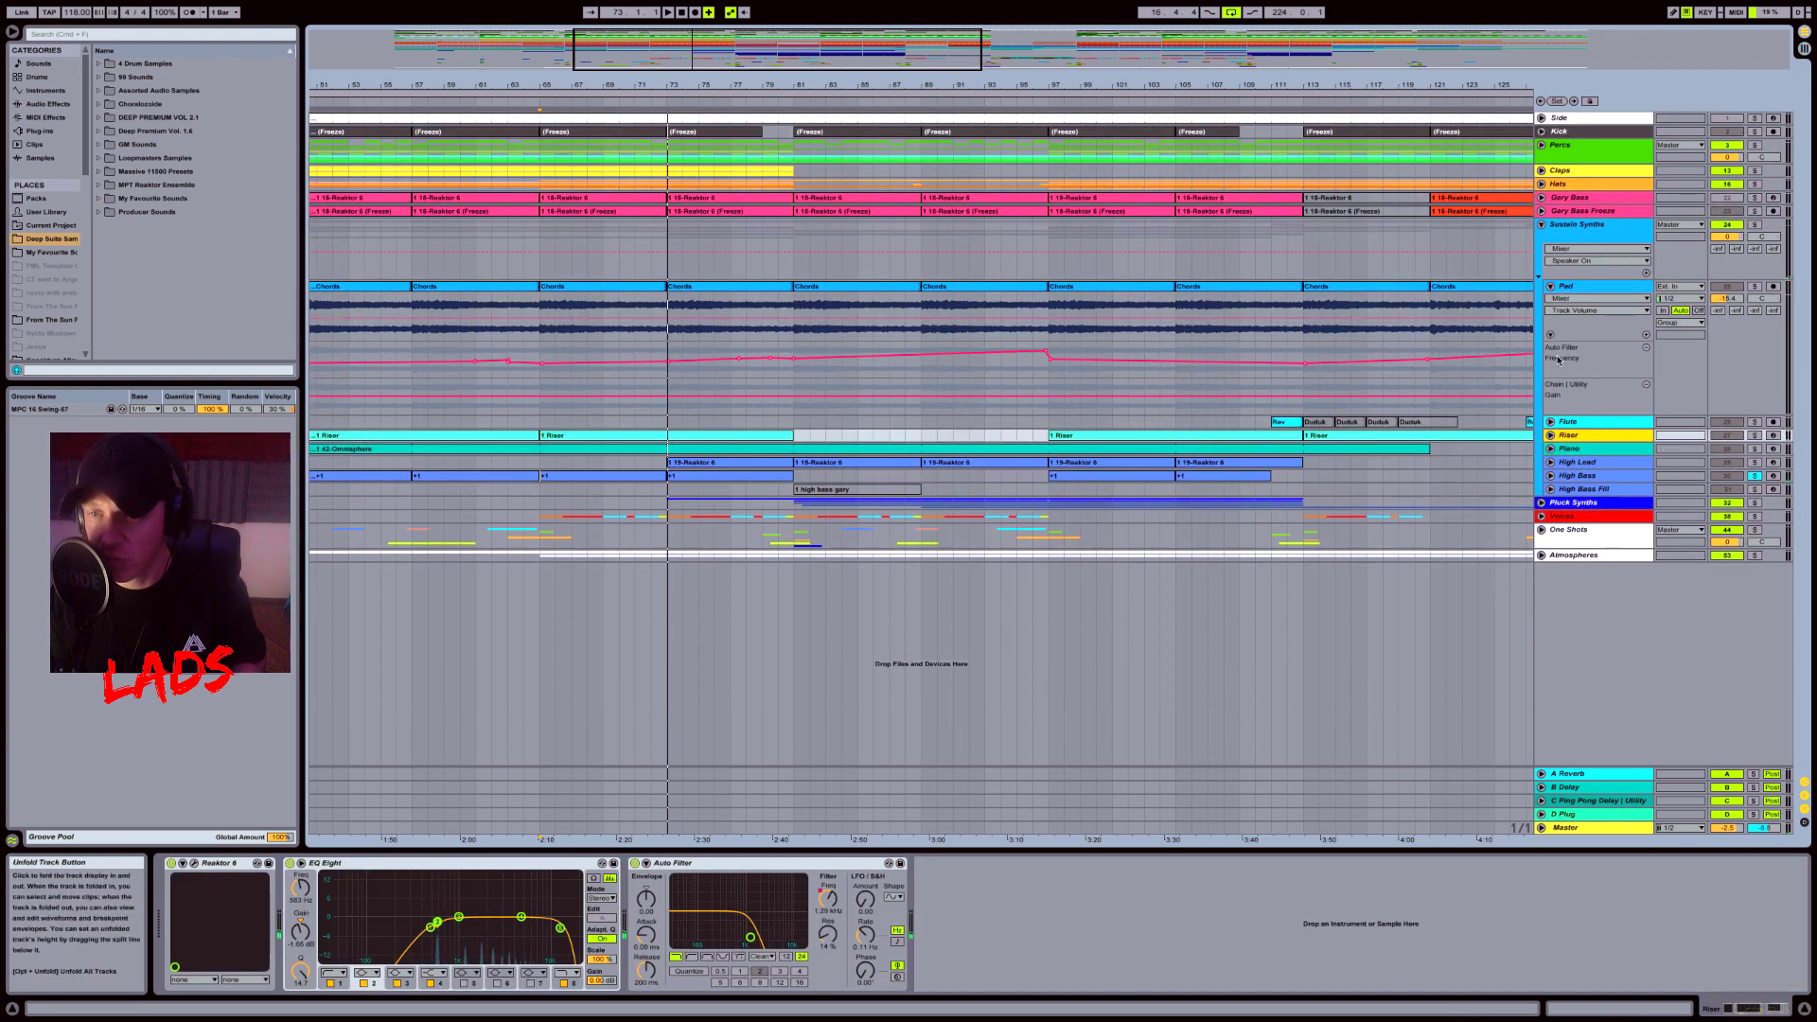
pyautogui.click(1551, 286)
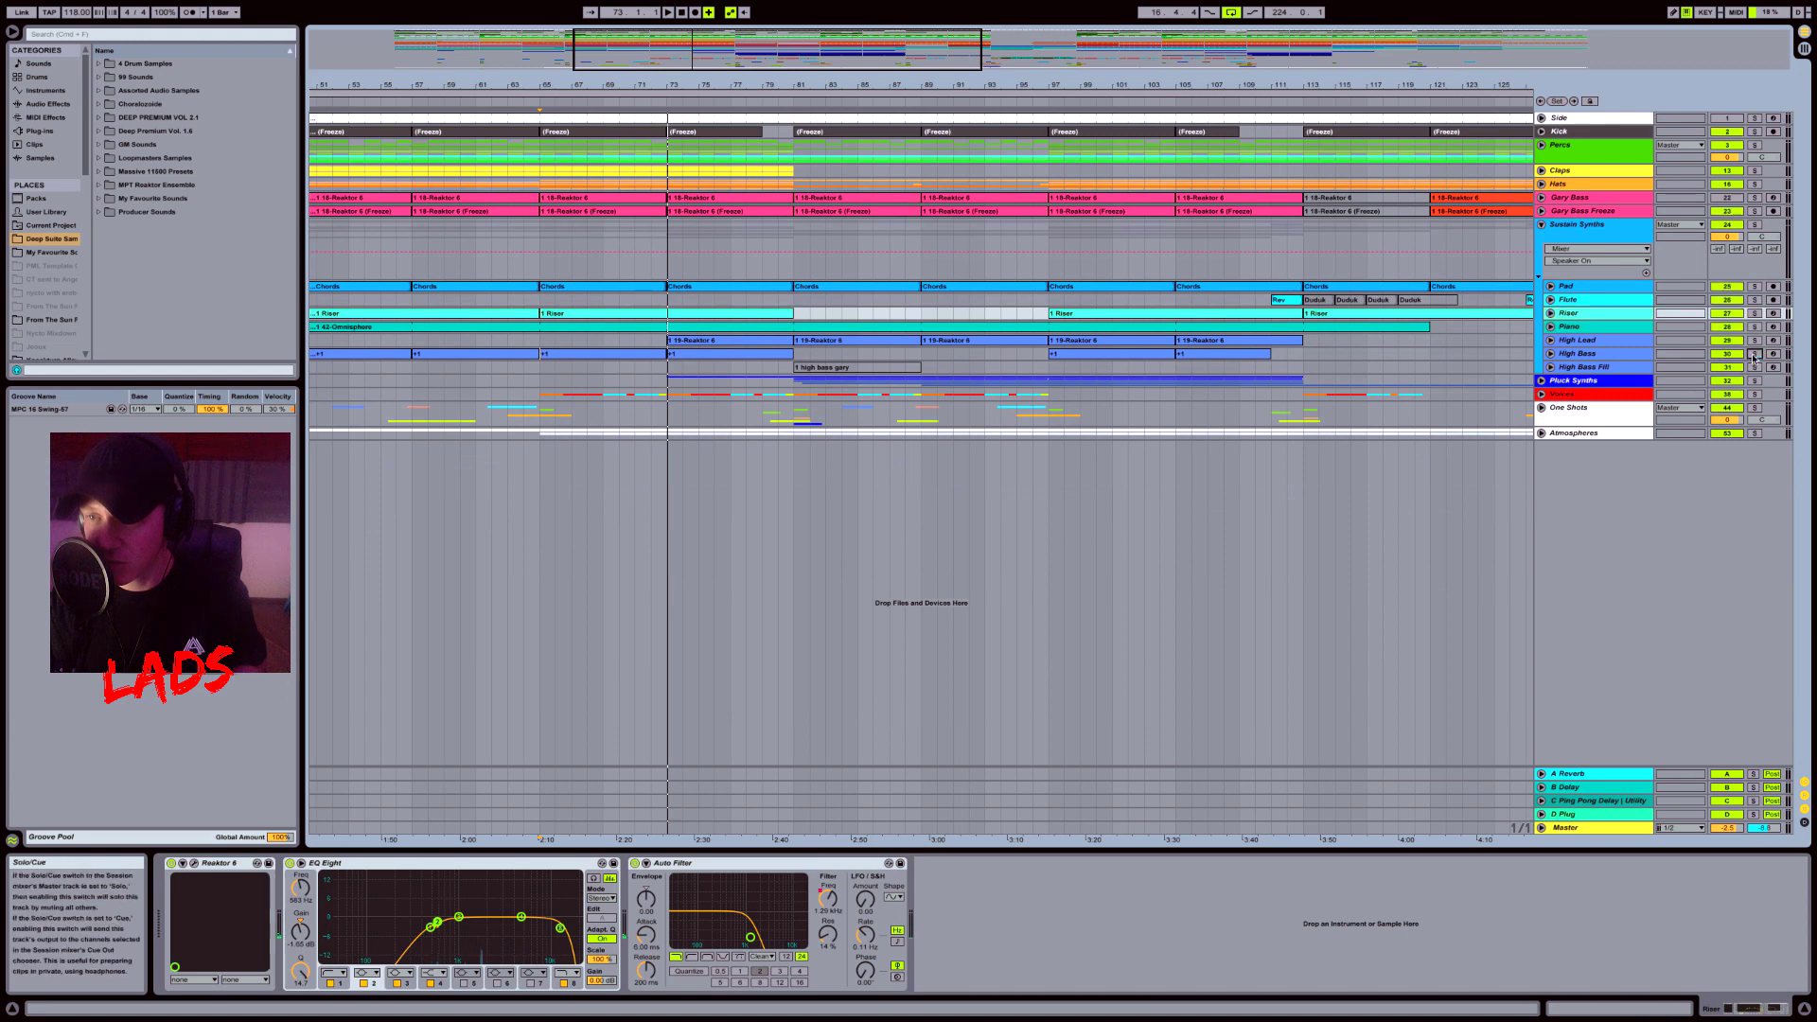
# Step: Unfold the Pluck Synths group and show the Harps track's devices
pyautogui.click(1573, 380)
pyautogui.click(1541, 380)
pyautogui.click(1592, 430)
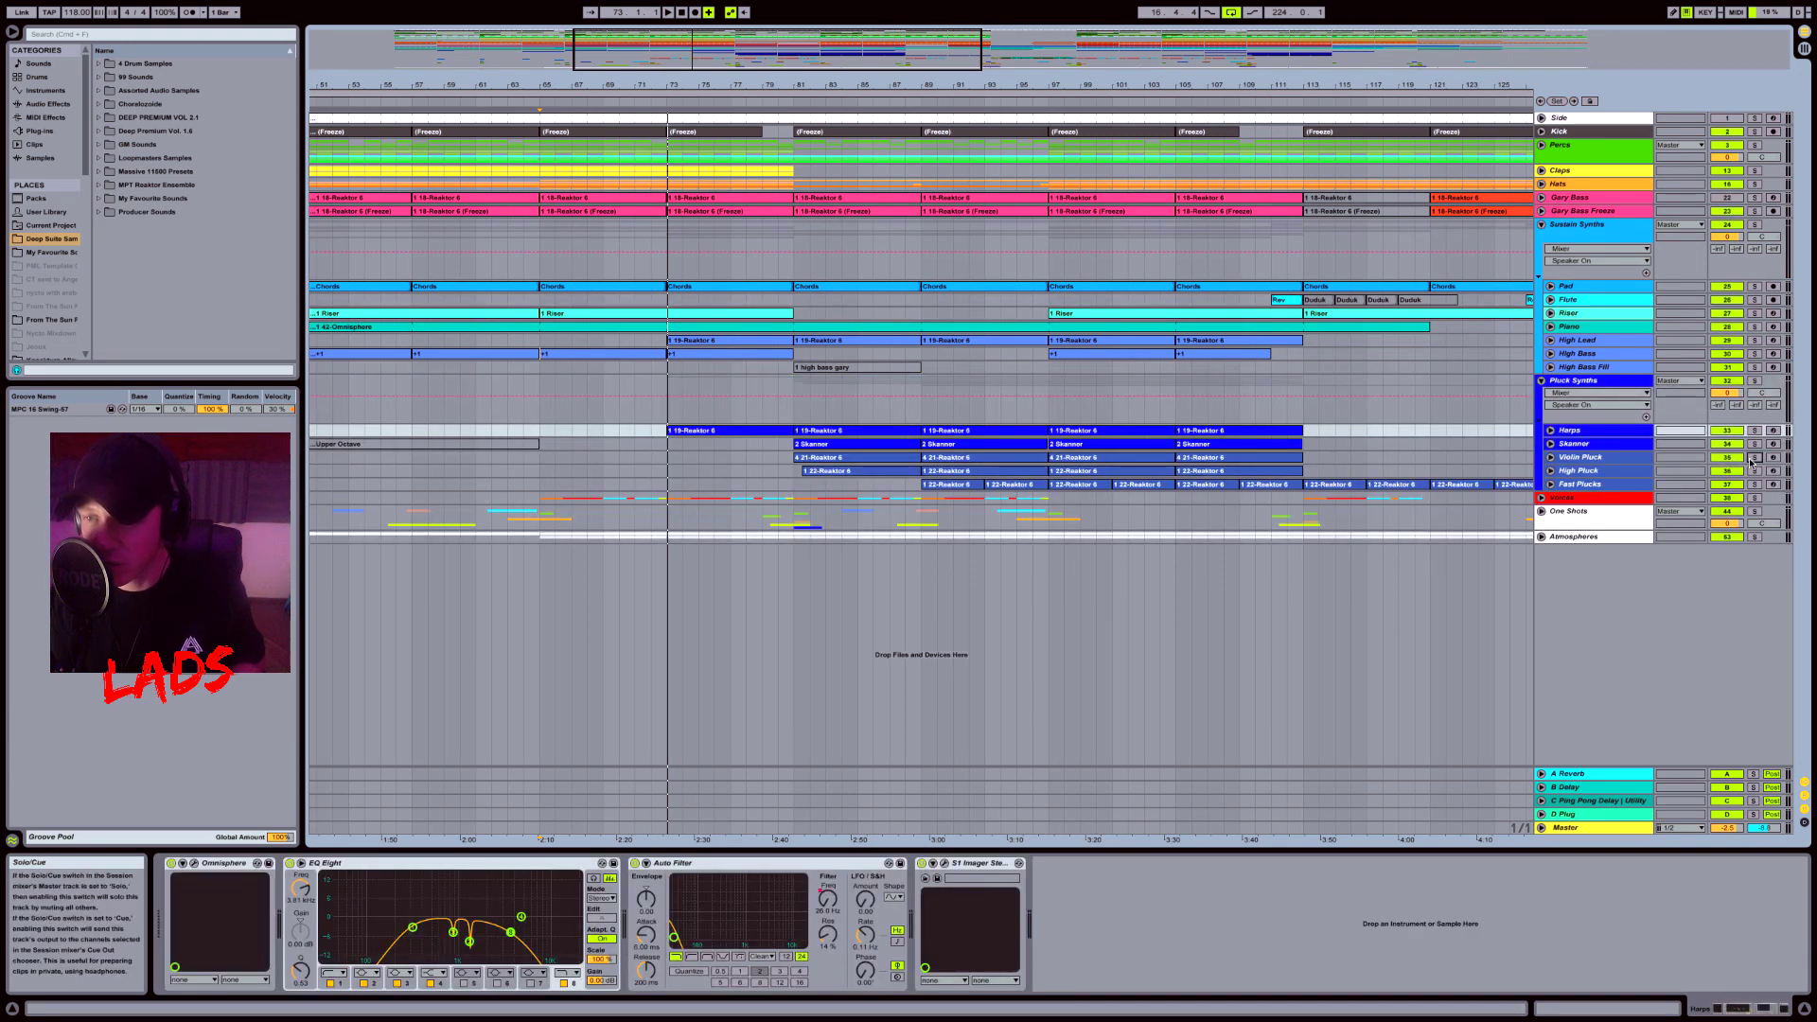
# Step: Solo and unfold the Violin Pluck track, then play it from bar 89
pyautogui.click(1590, 458)
pyautogui.click(1550, 457)
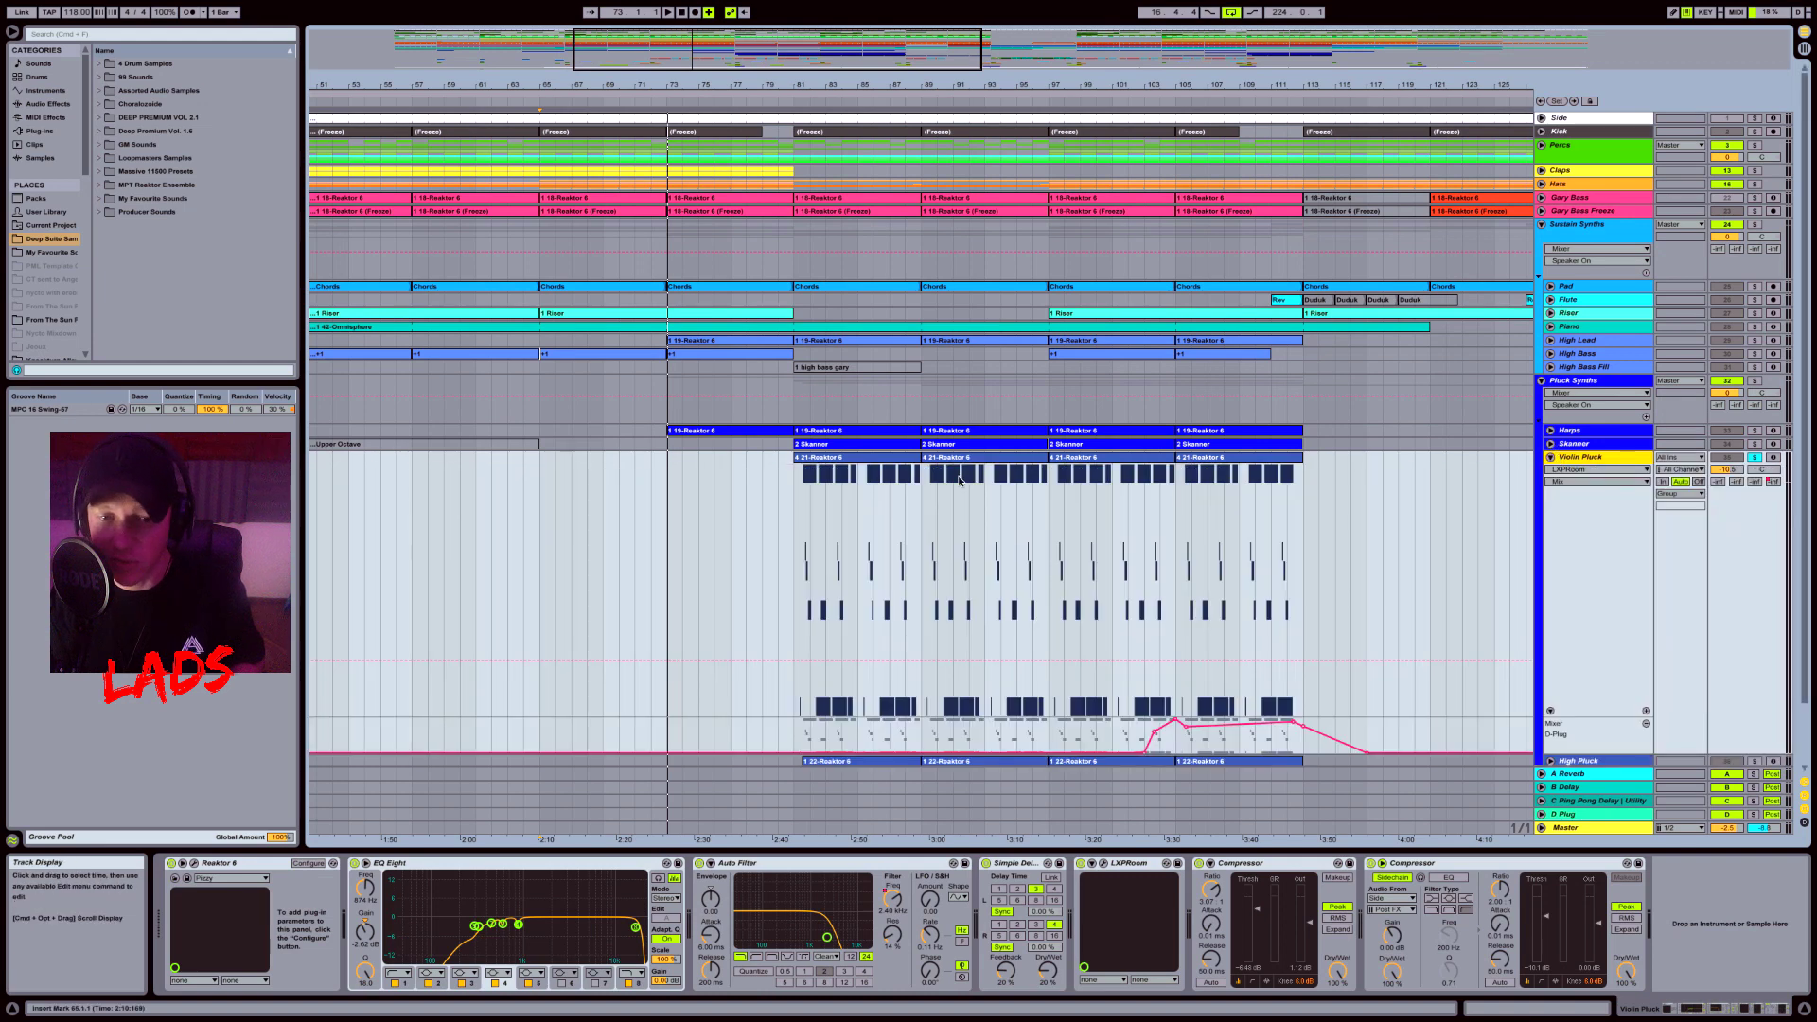
pyautogui.click(921, 508)
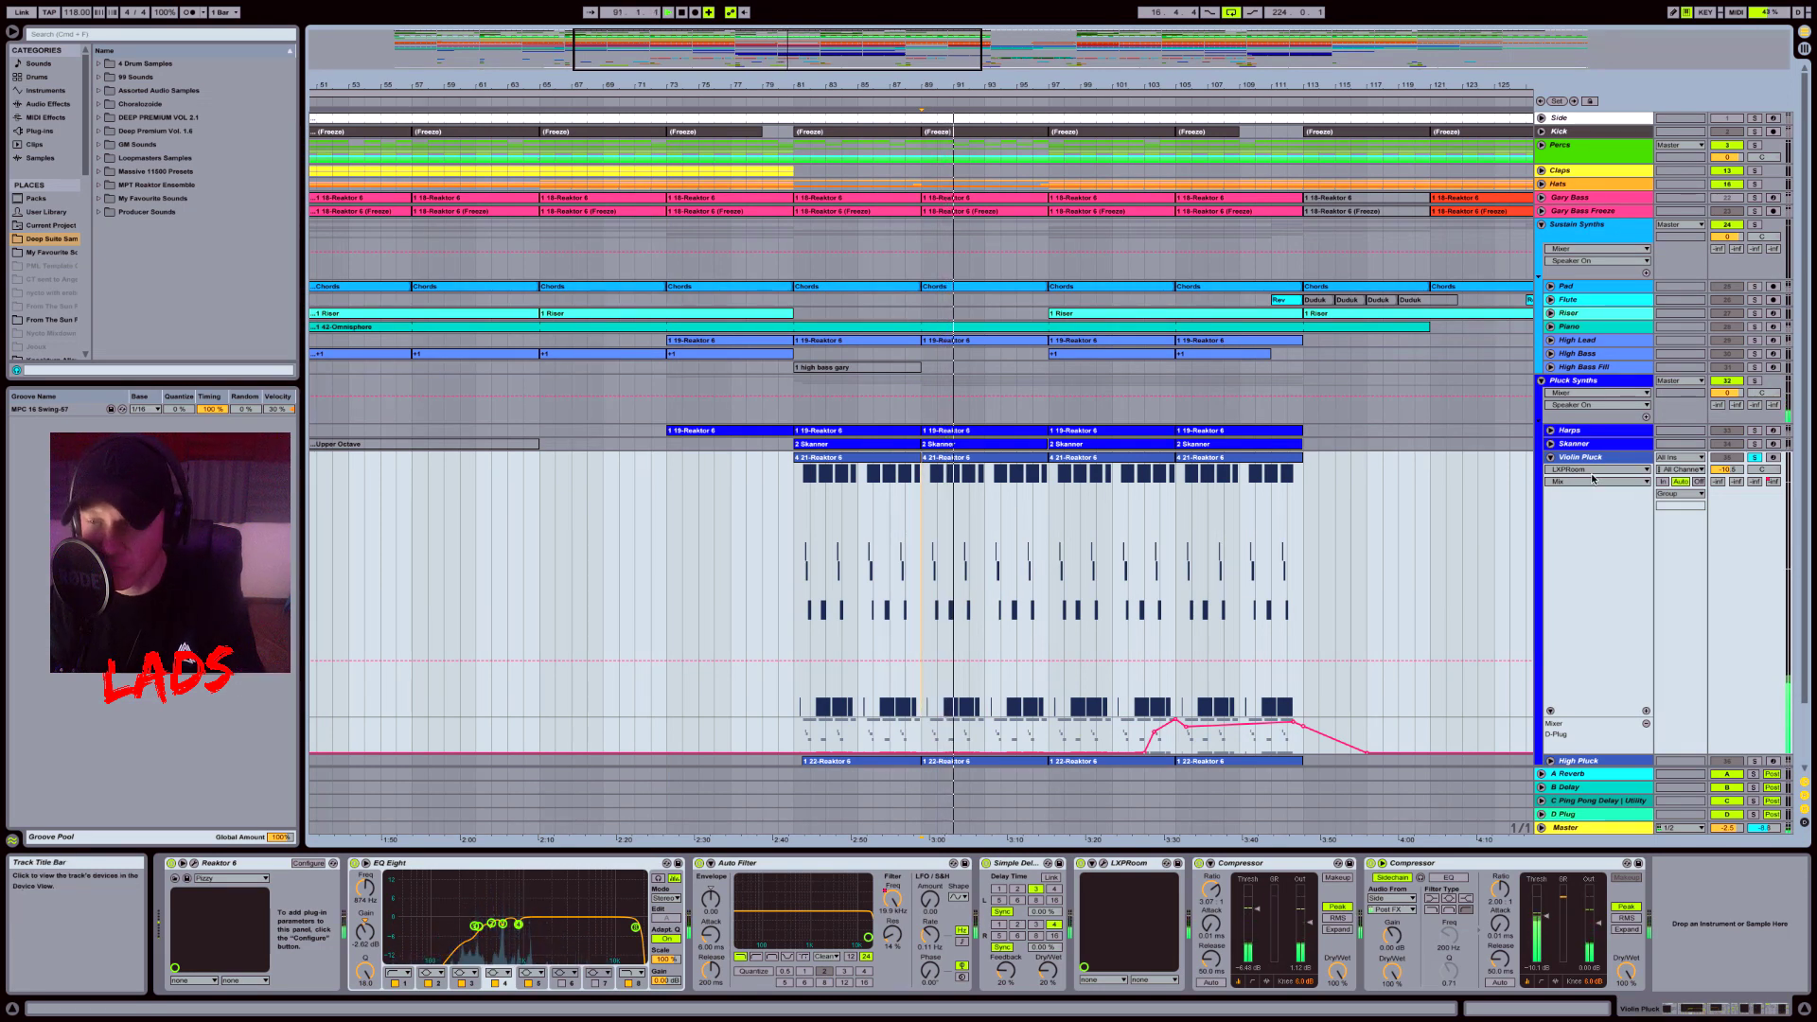
# Step: Solo the High Pluck track and unfold it to show its clips and devices
pyautogui.scroll(-2, 1587, 488)
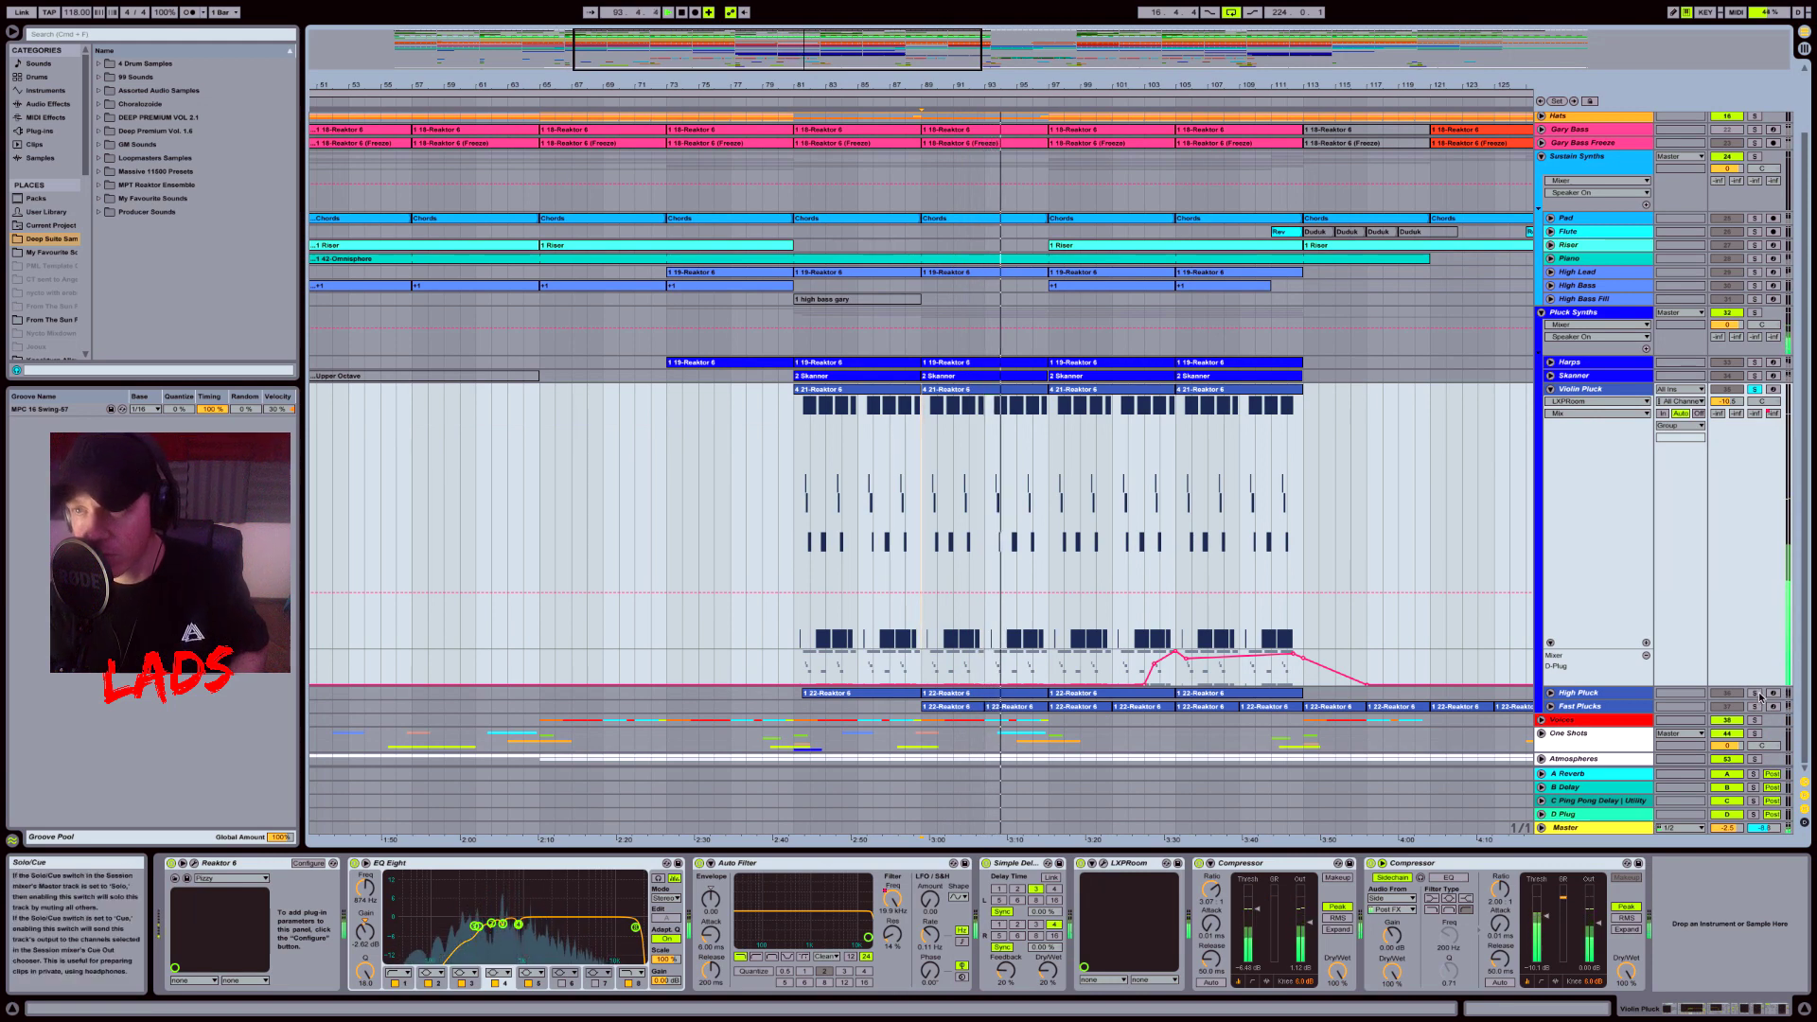
pyautogui.click(1756, 694)
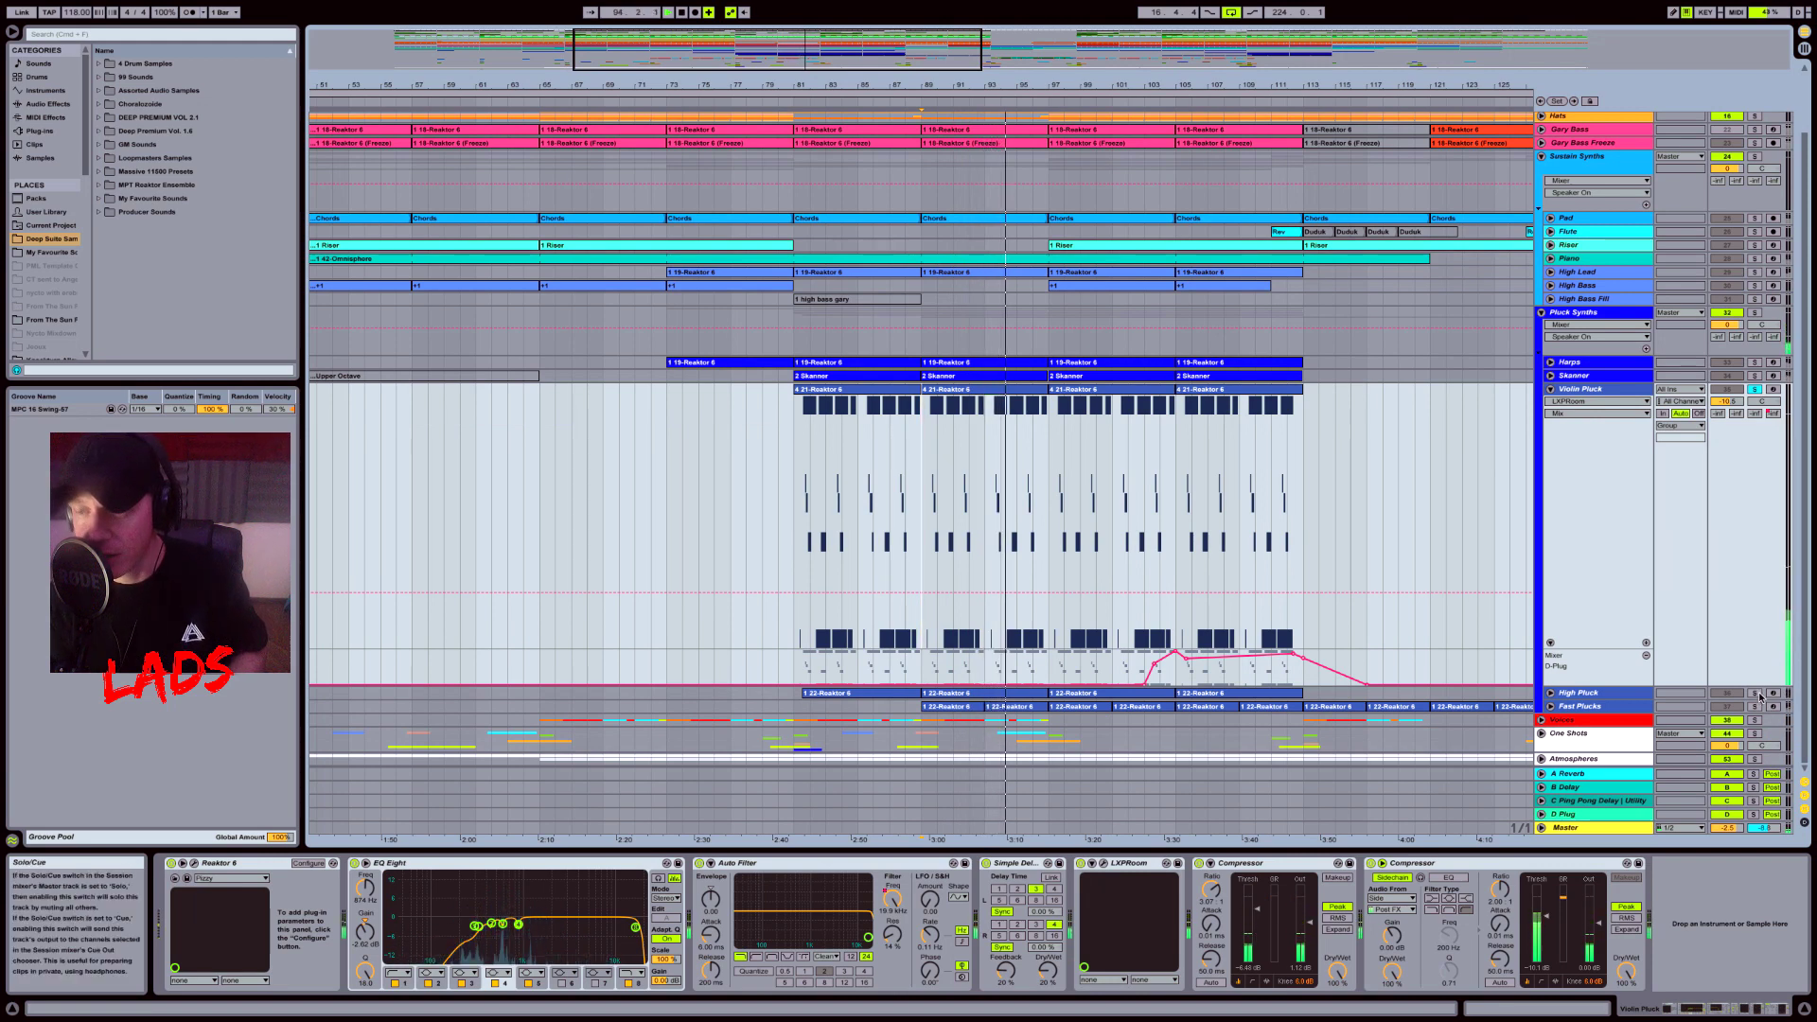
pyautogui.click(1588, 694)
pyautogui.click(1550, 693)
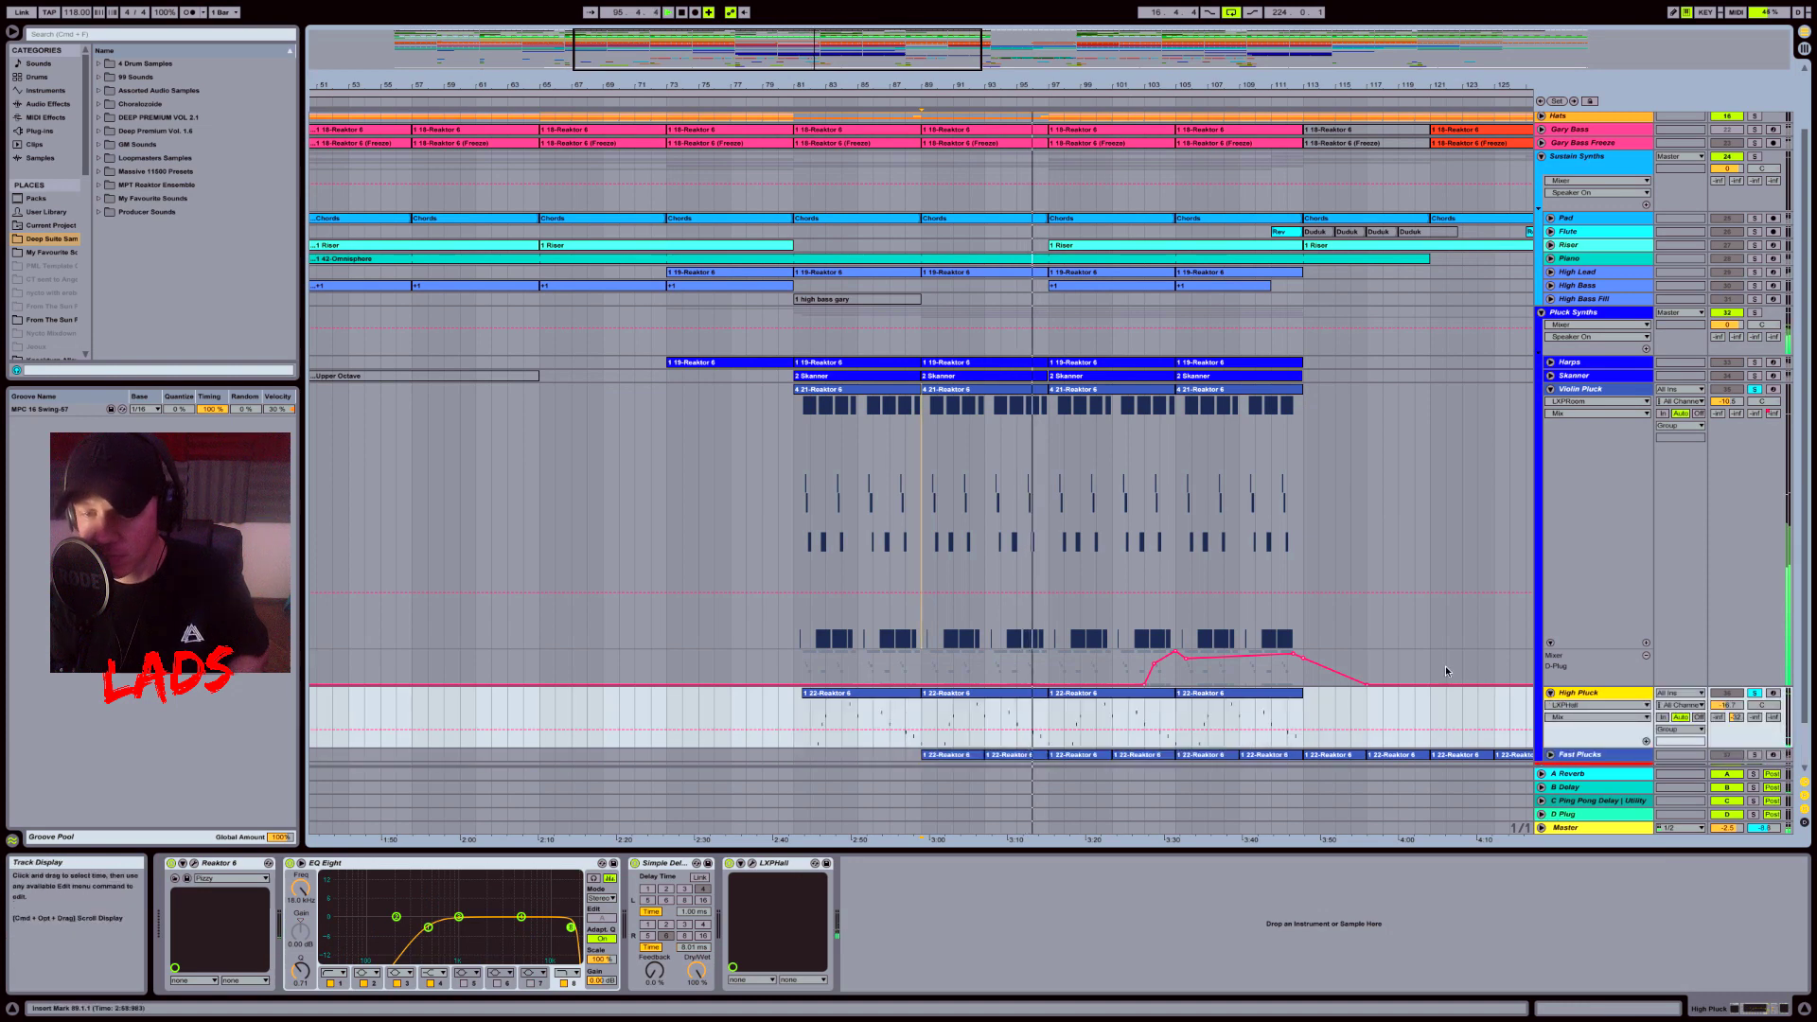
pyautogui.scroll(-3, 1447, 668)
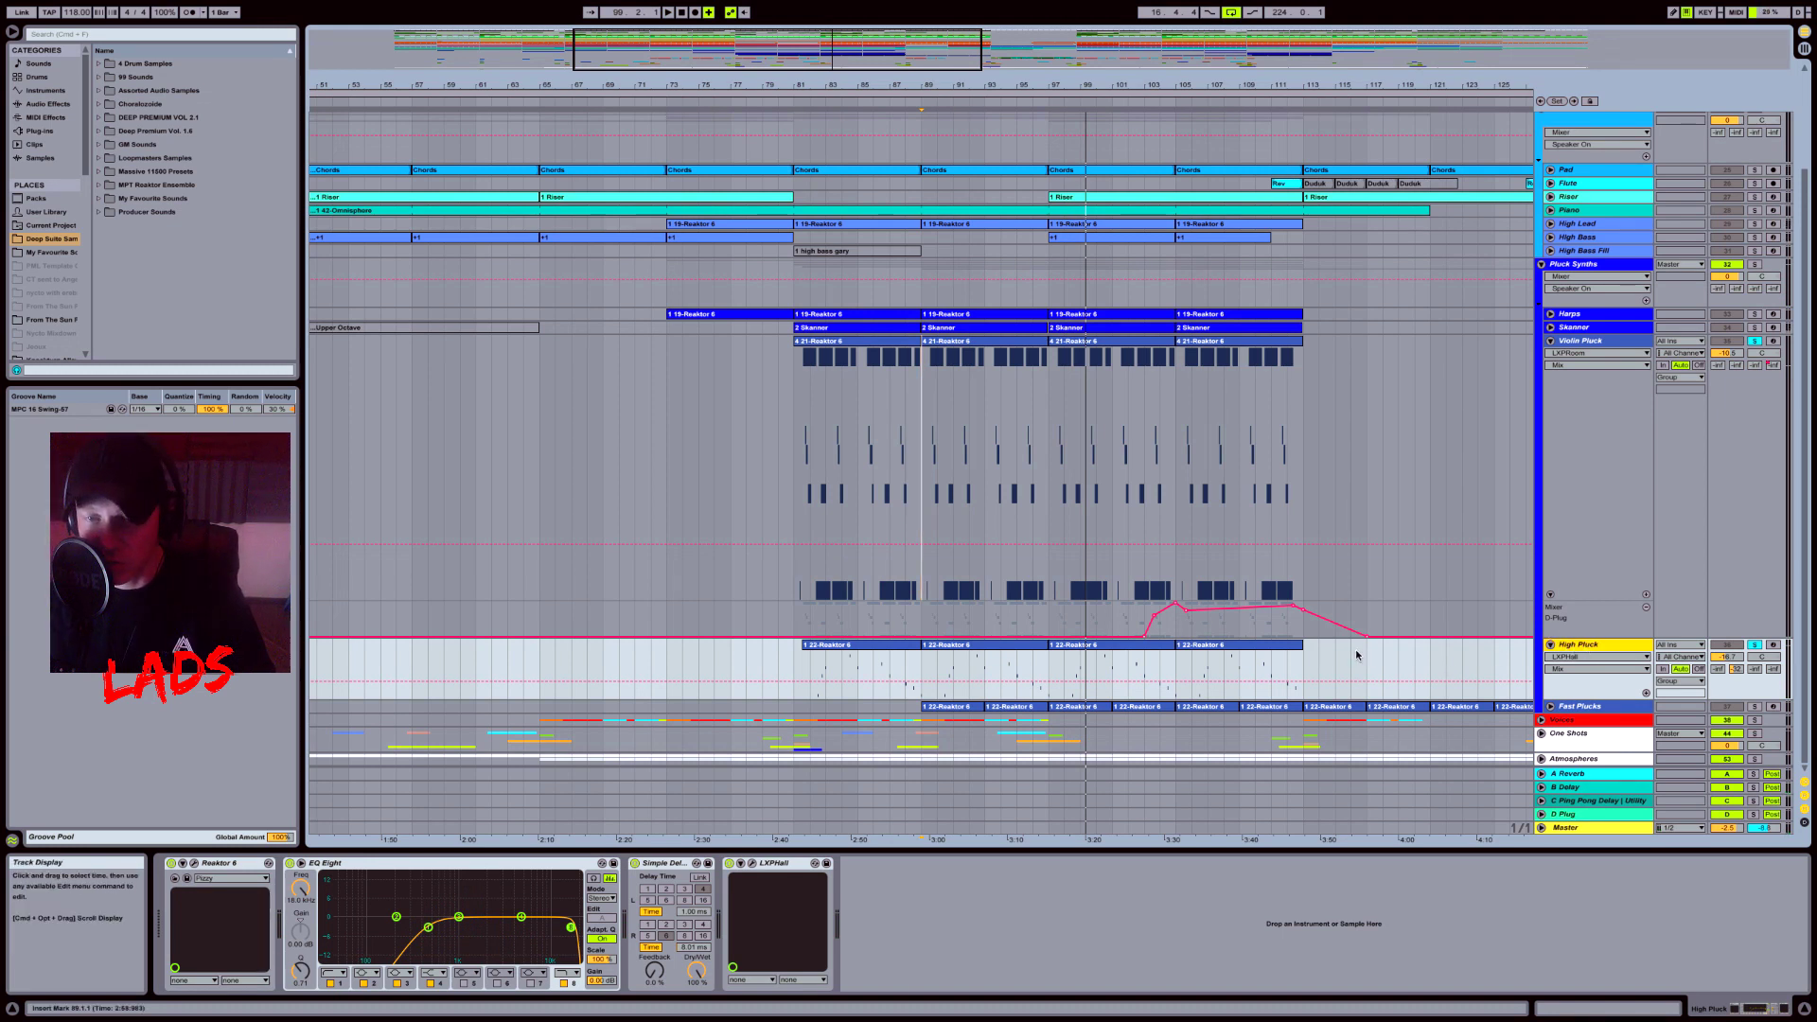
# Step: Inspect the Violin Pluck track's devices and its clips across the arrangement, fold it, and select the High Pluck track
pyautogui.click(1575, 342)
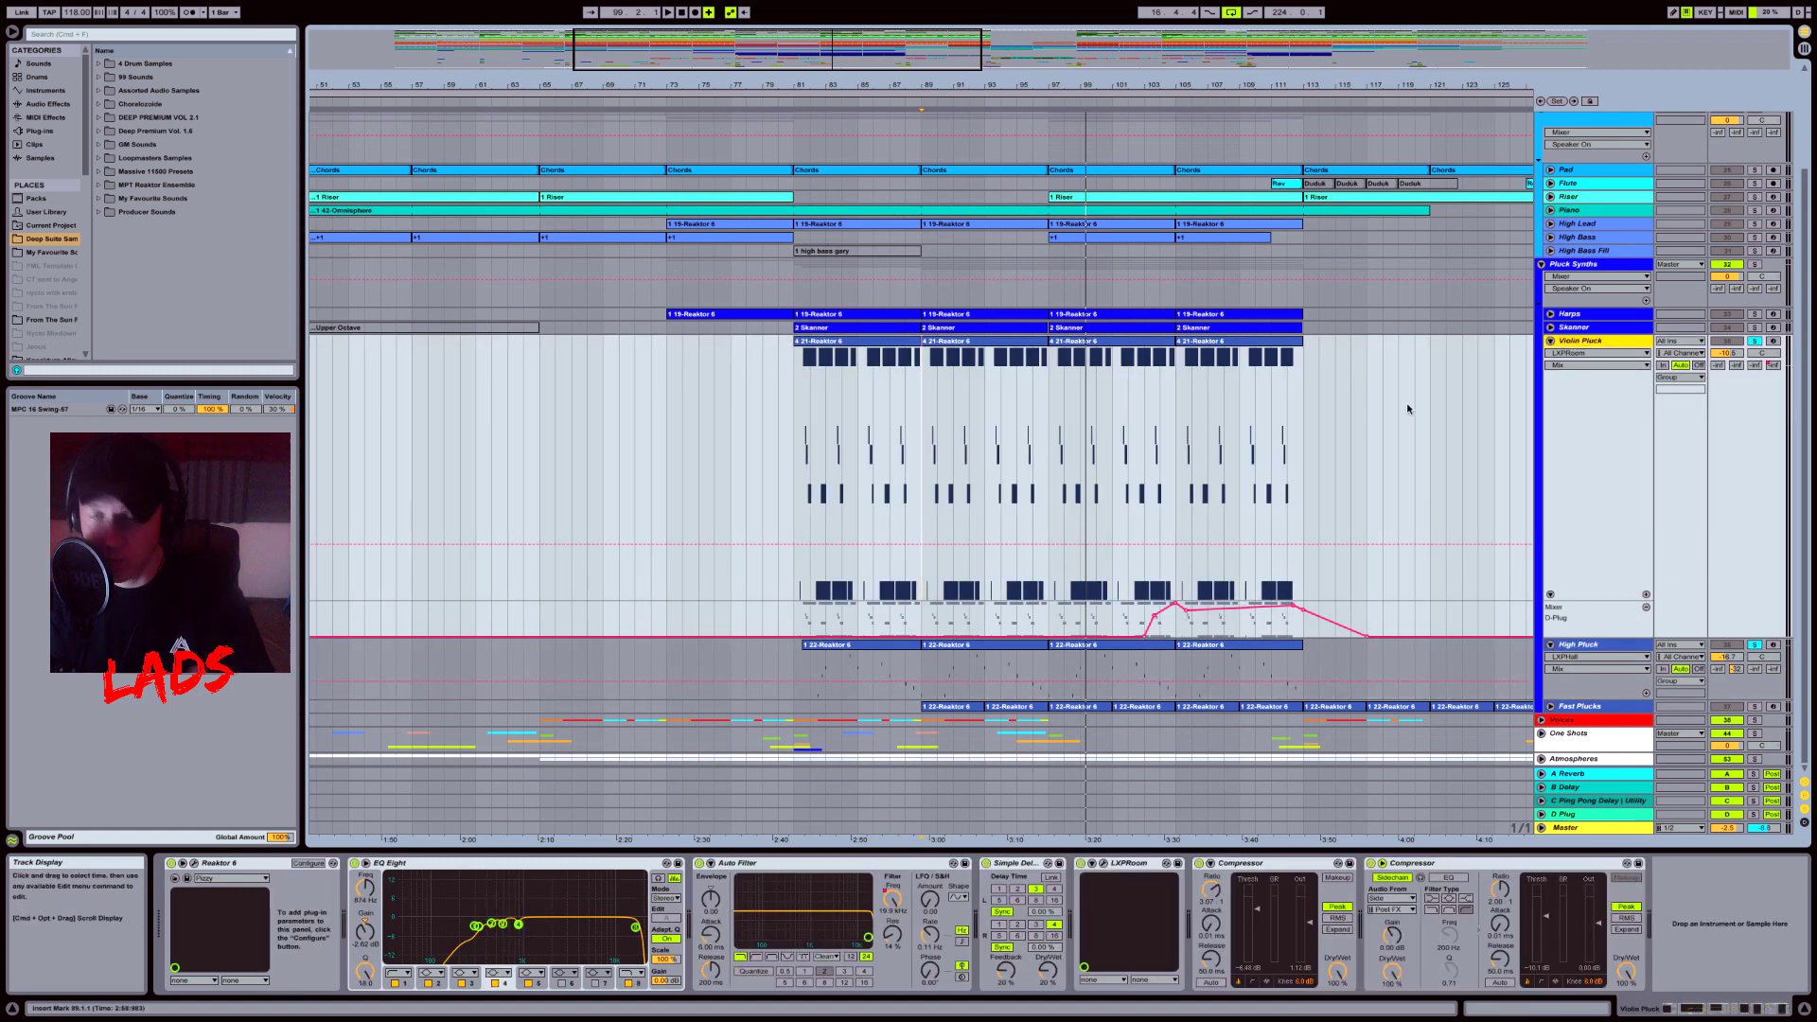
pyautogui.moveTo(1373, 52); pyautogui.dragTo(1377, 251)
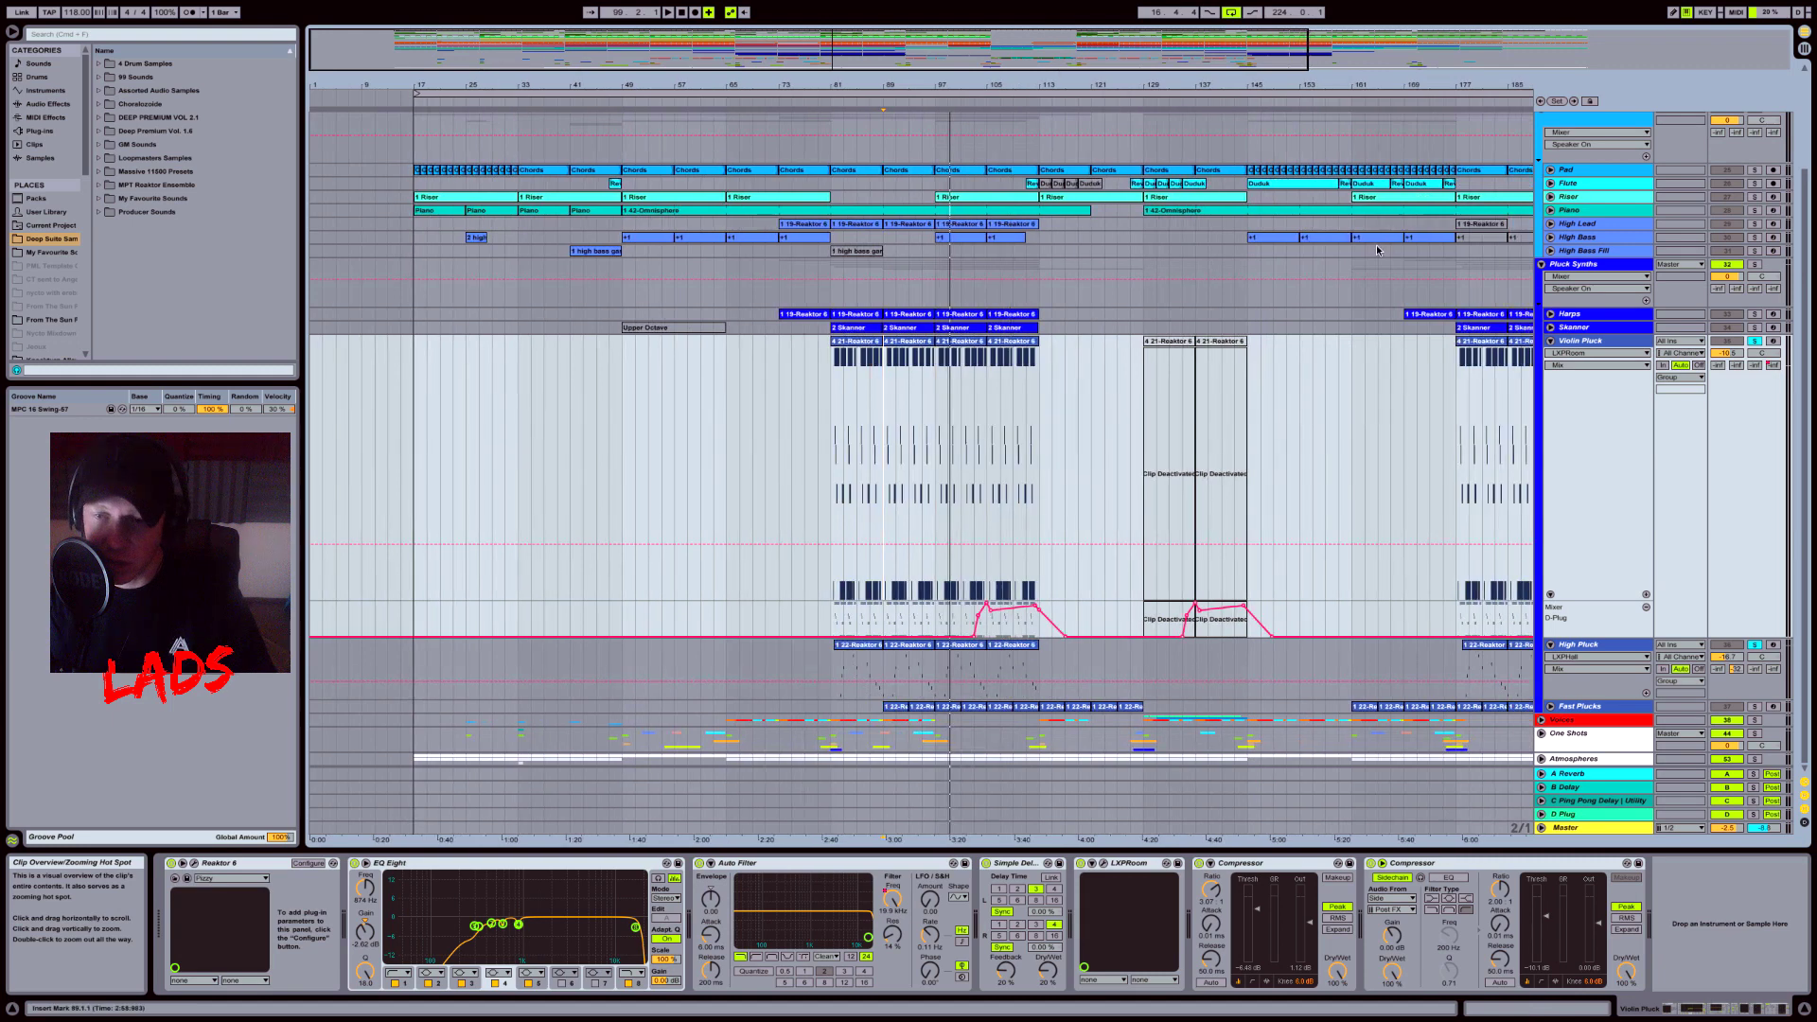
pyautogui.click(1543, 342)
pyautogui.click(1602, 465)
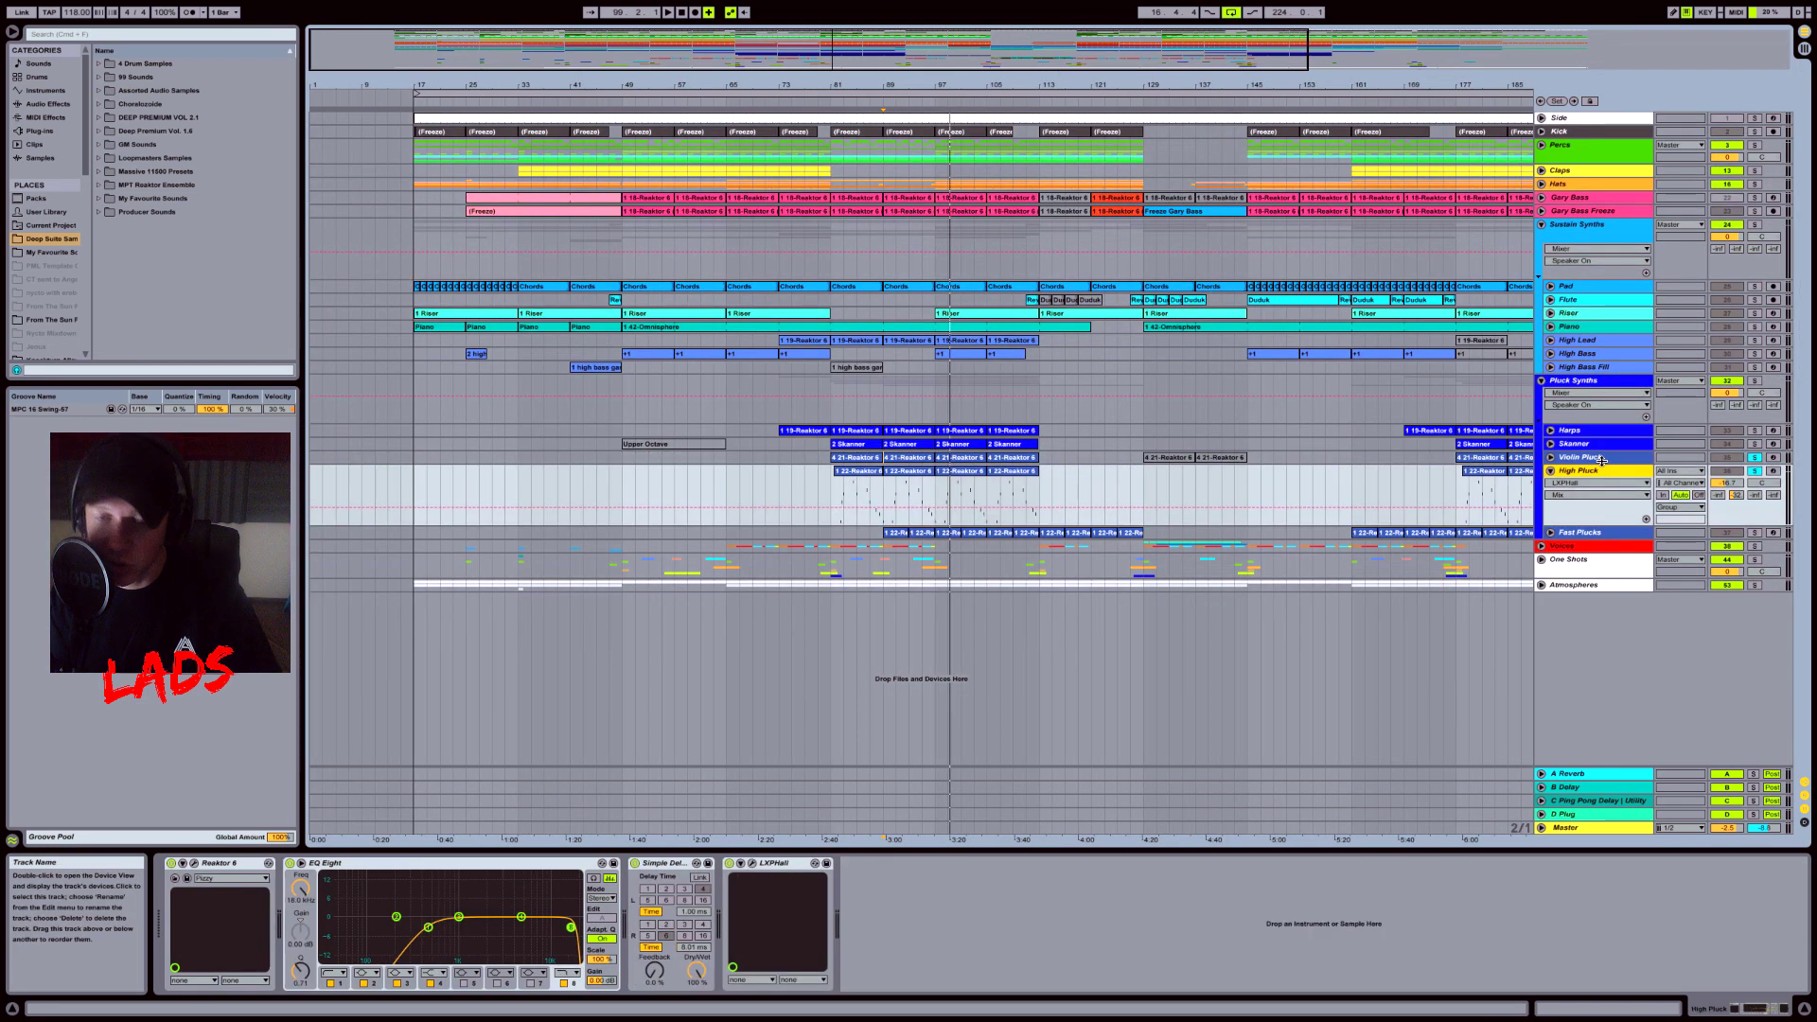
# Step: Solo and unfold the Fast Plucks track, play it from bar 113, and turn its solo off
pyautogui.click(1598, 534)
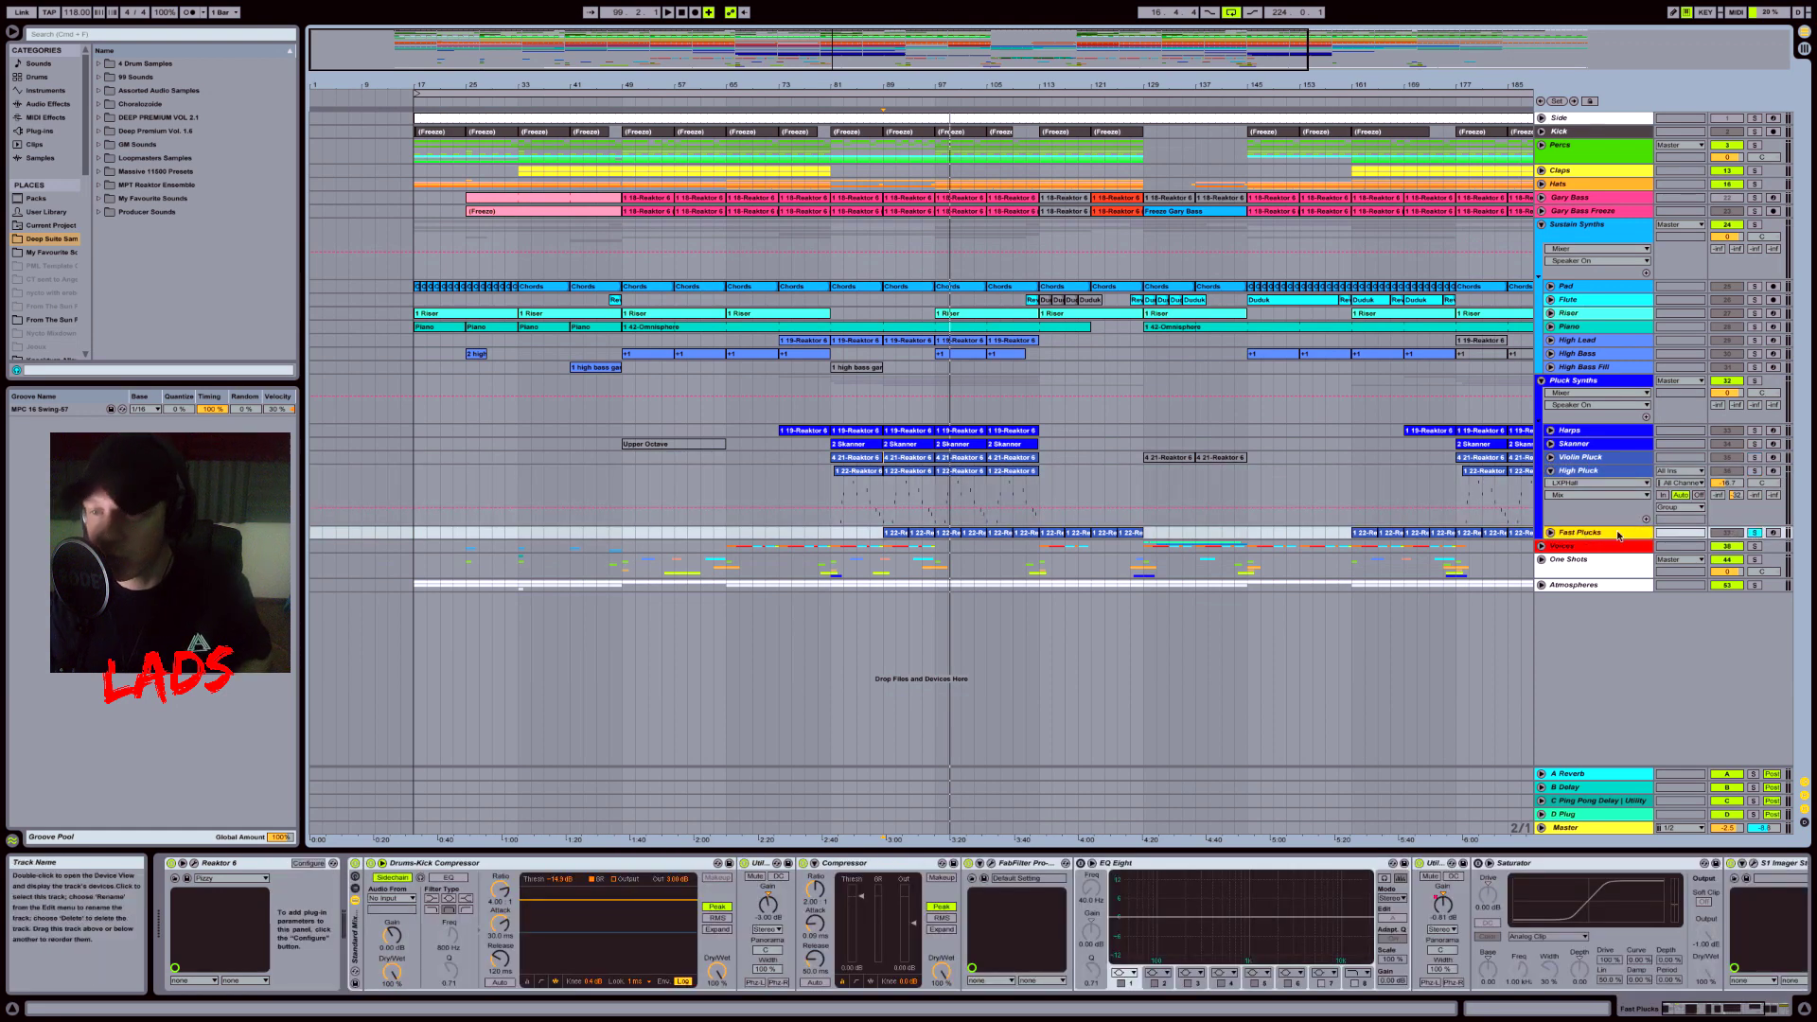
pyautogui.click(1549, 534)
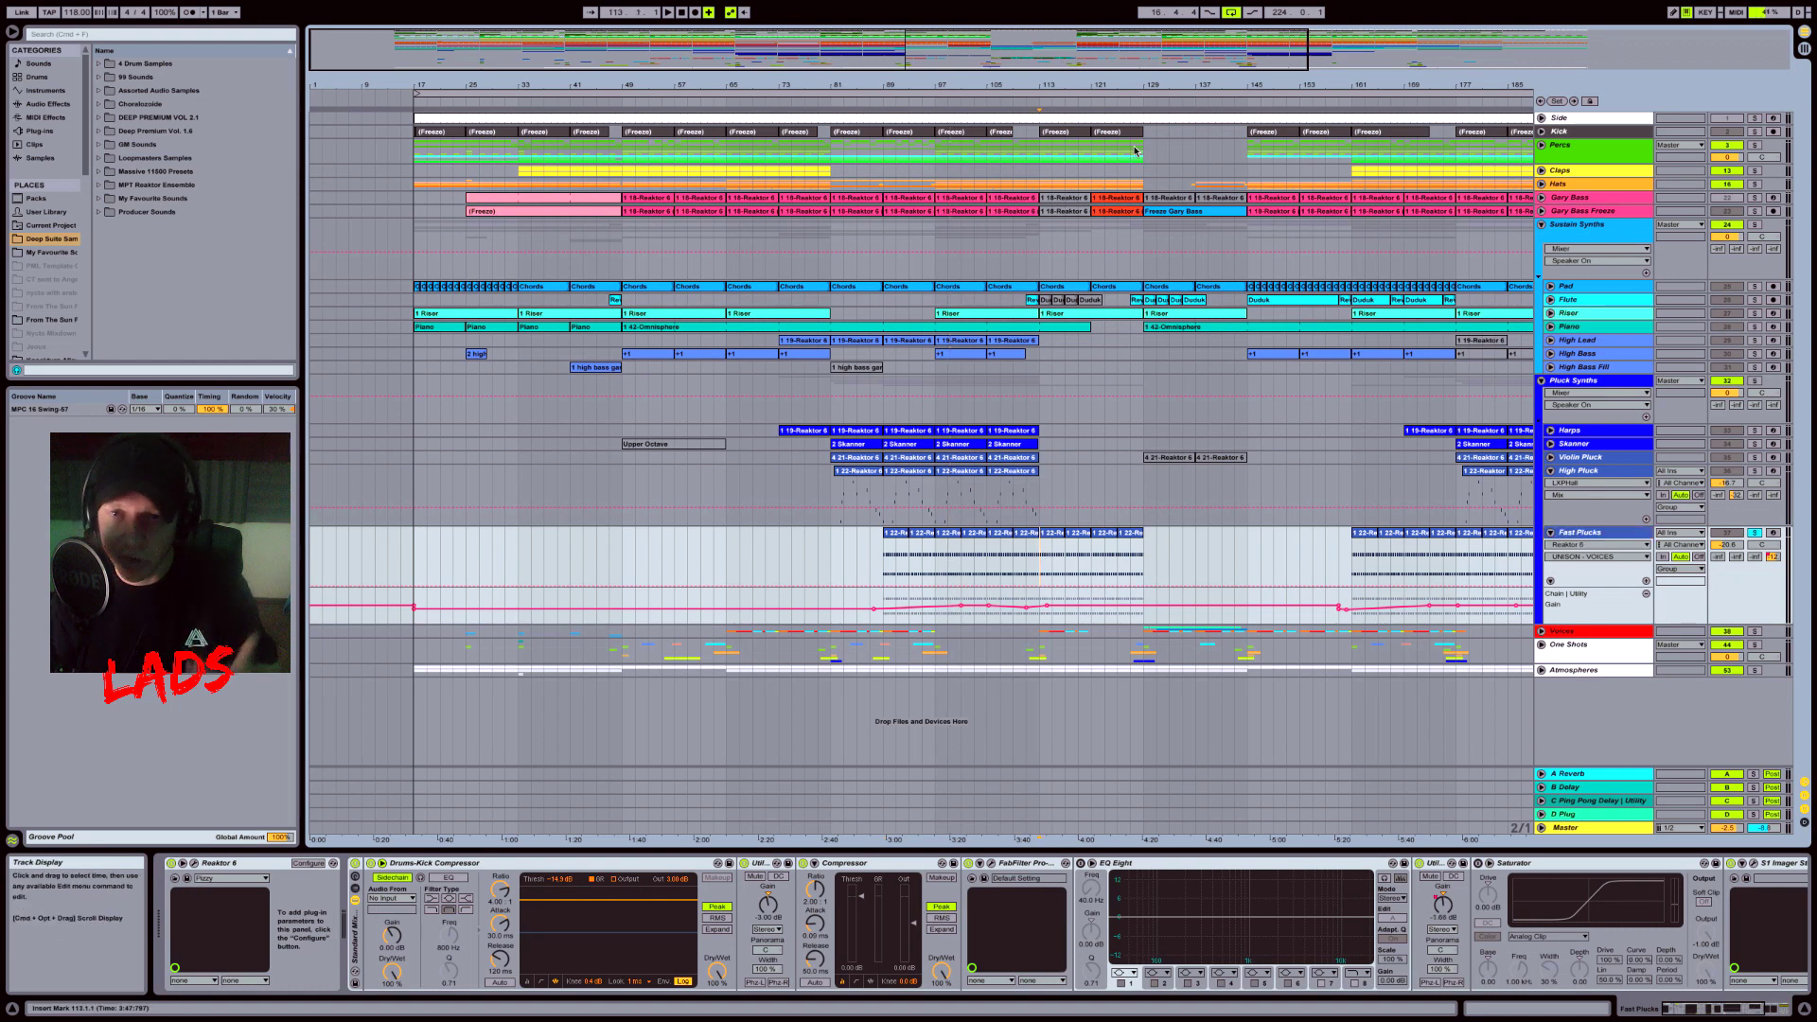
pyautogui.moveTo(1040, 58); pyautogui.dragTo(1040, 43)
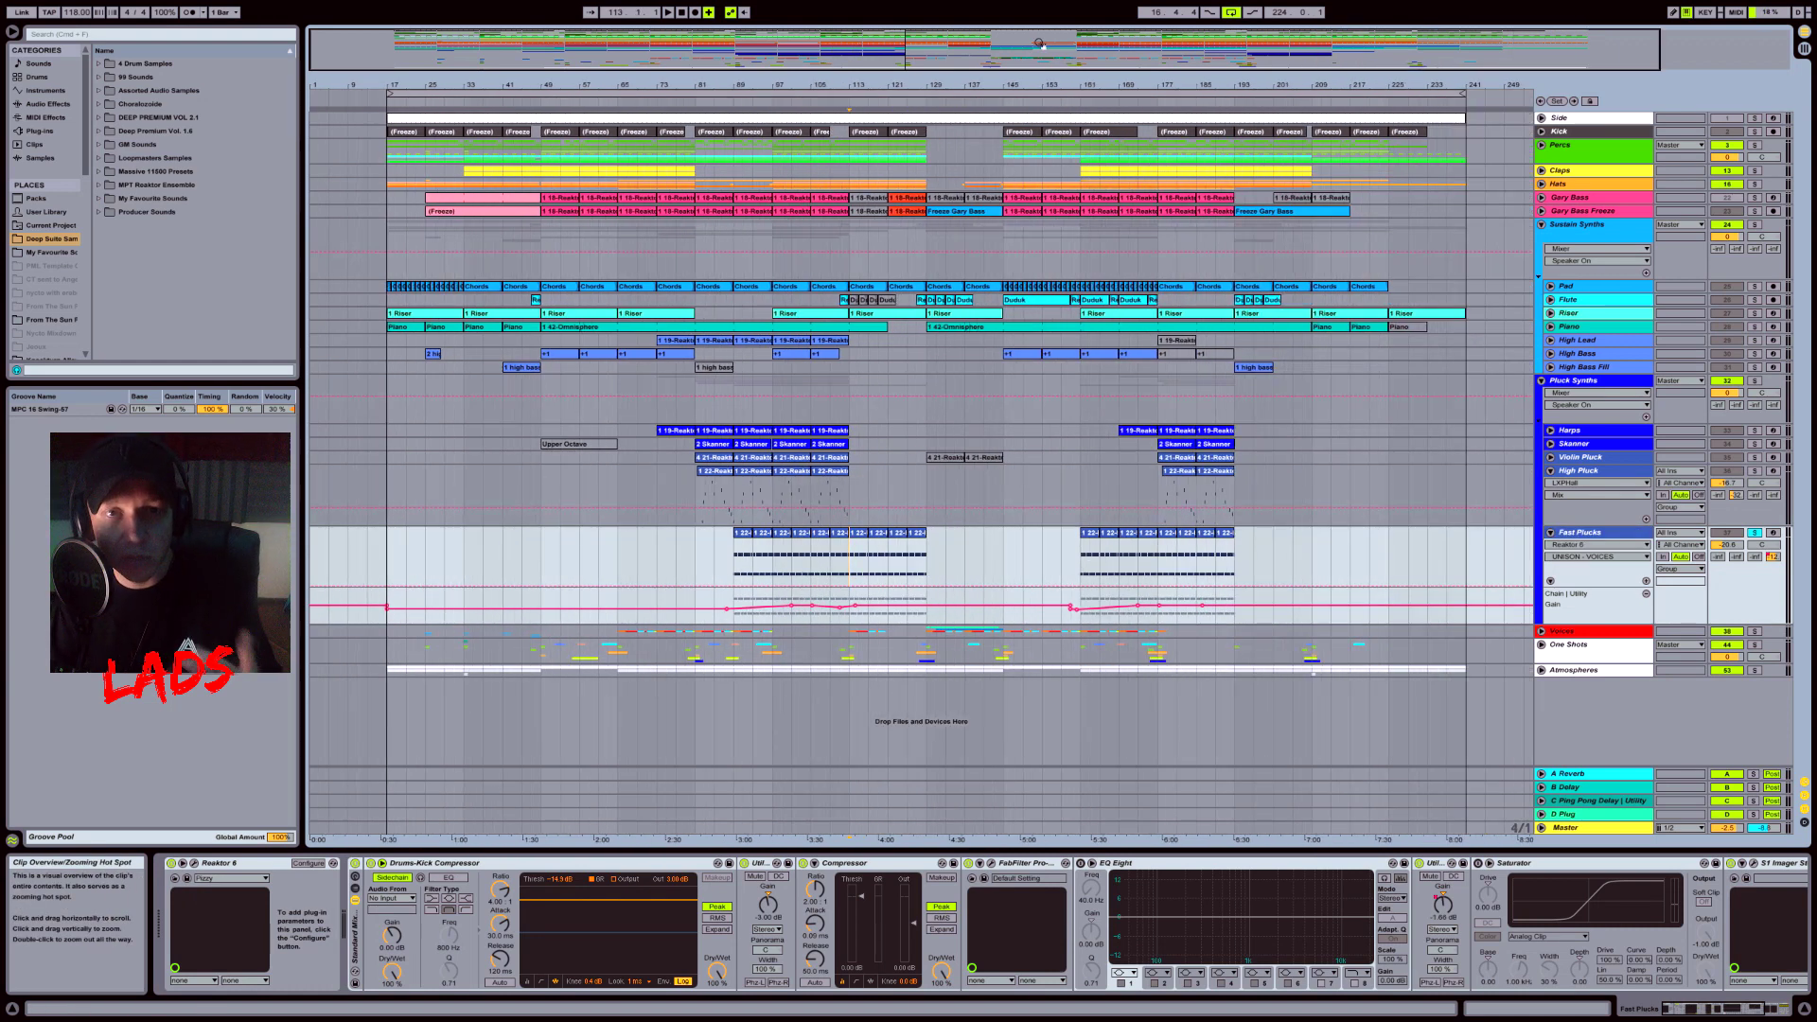
pyautogui.moveTo(1039, 44); pyautogui.dragTo(1041, 39)
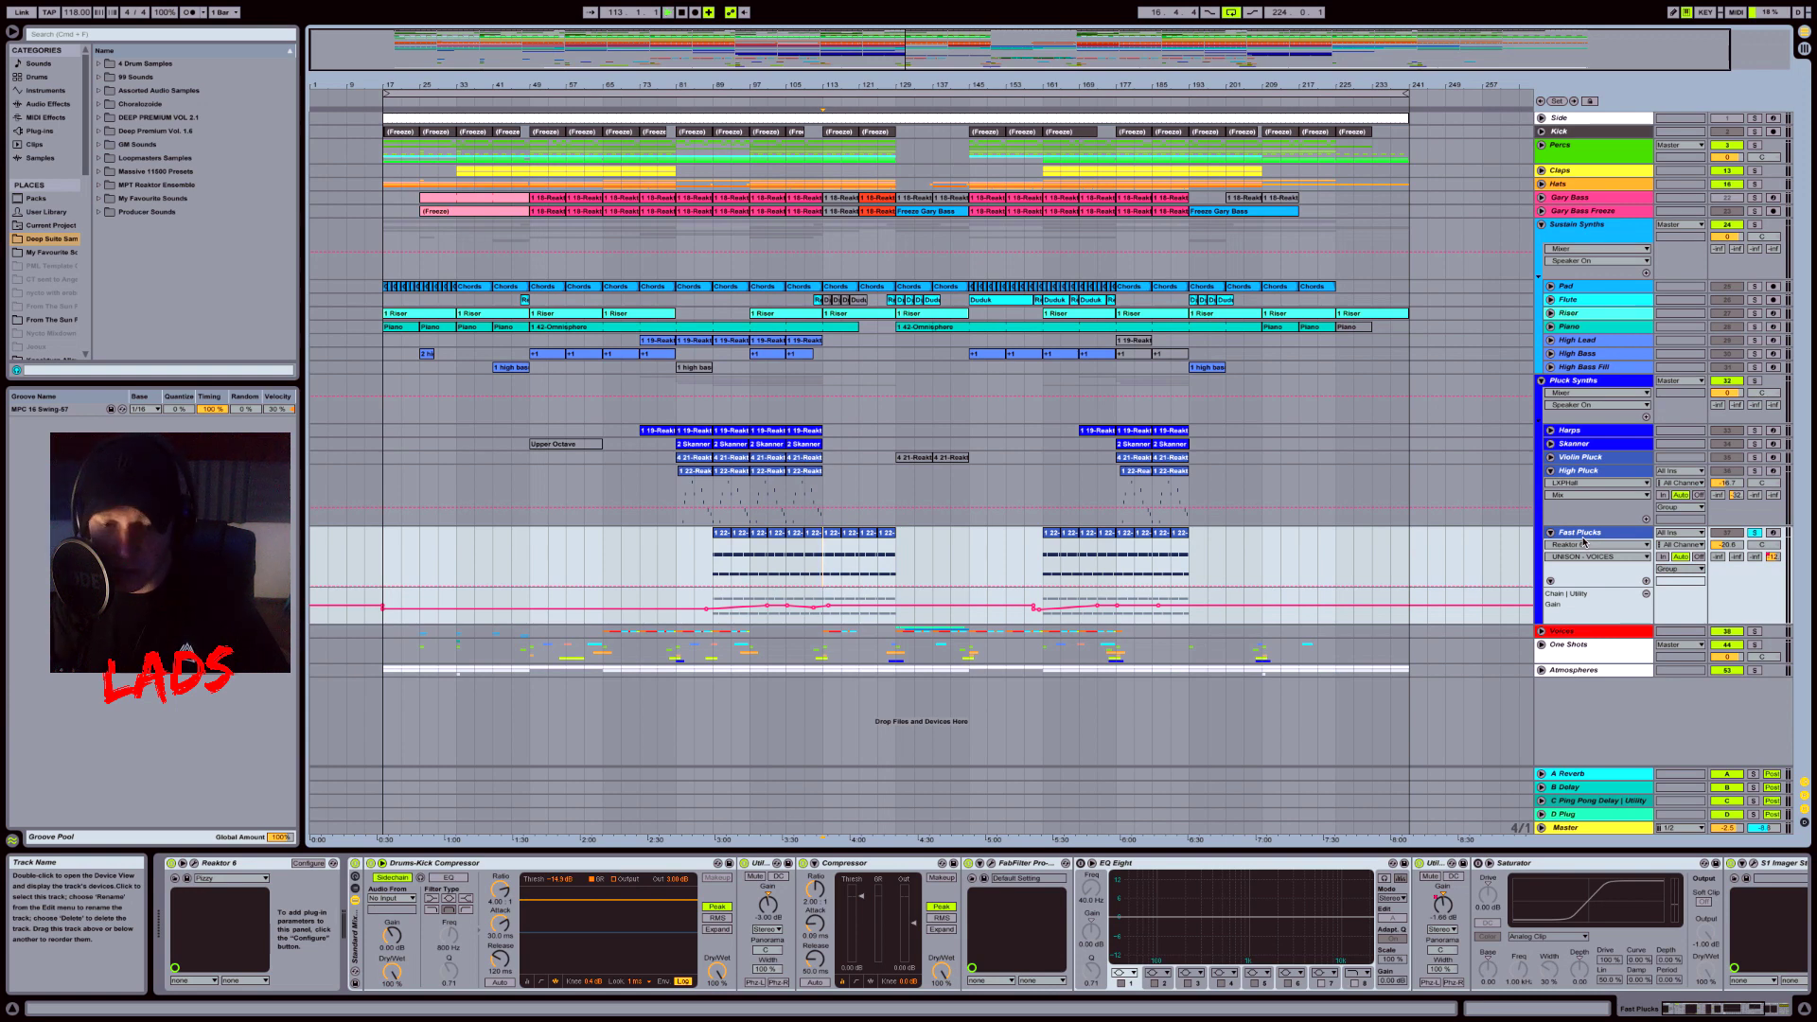
pyautogui.press('space')
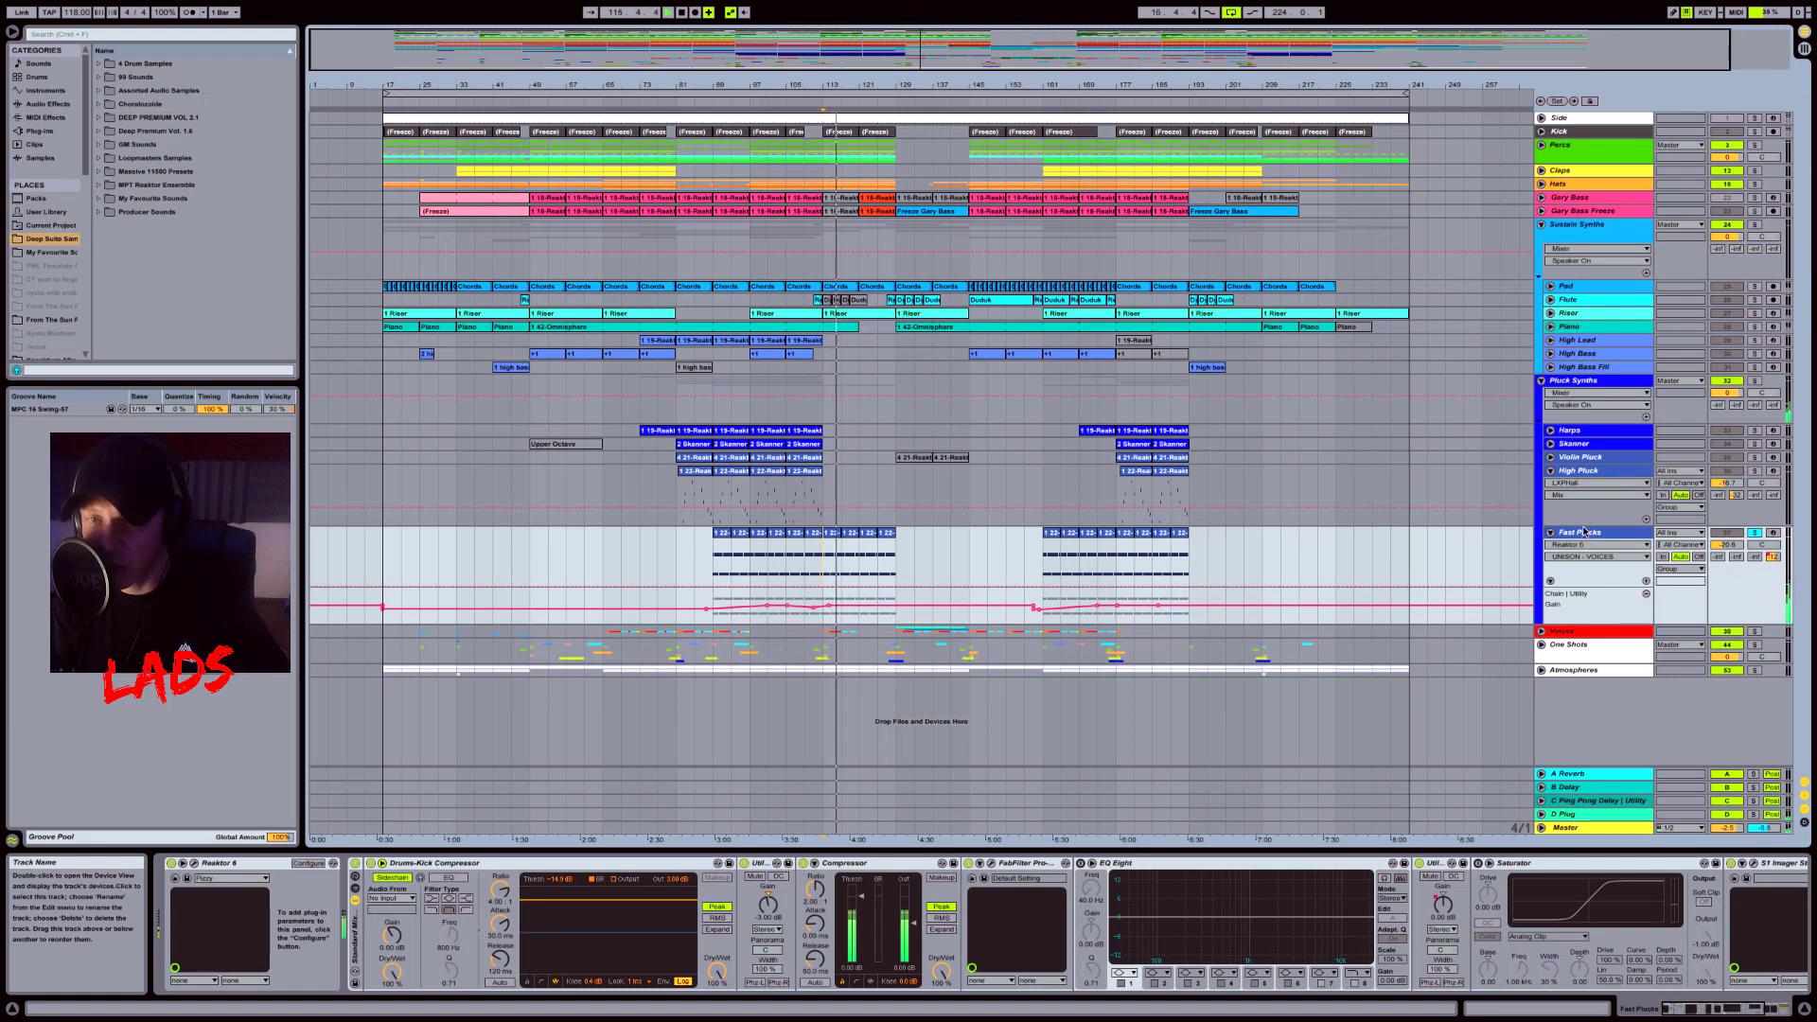
pyautogui.click(1755, 534)
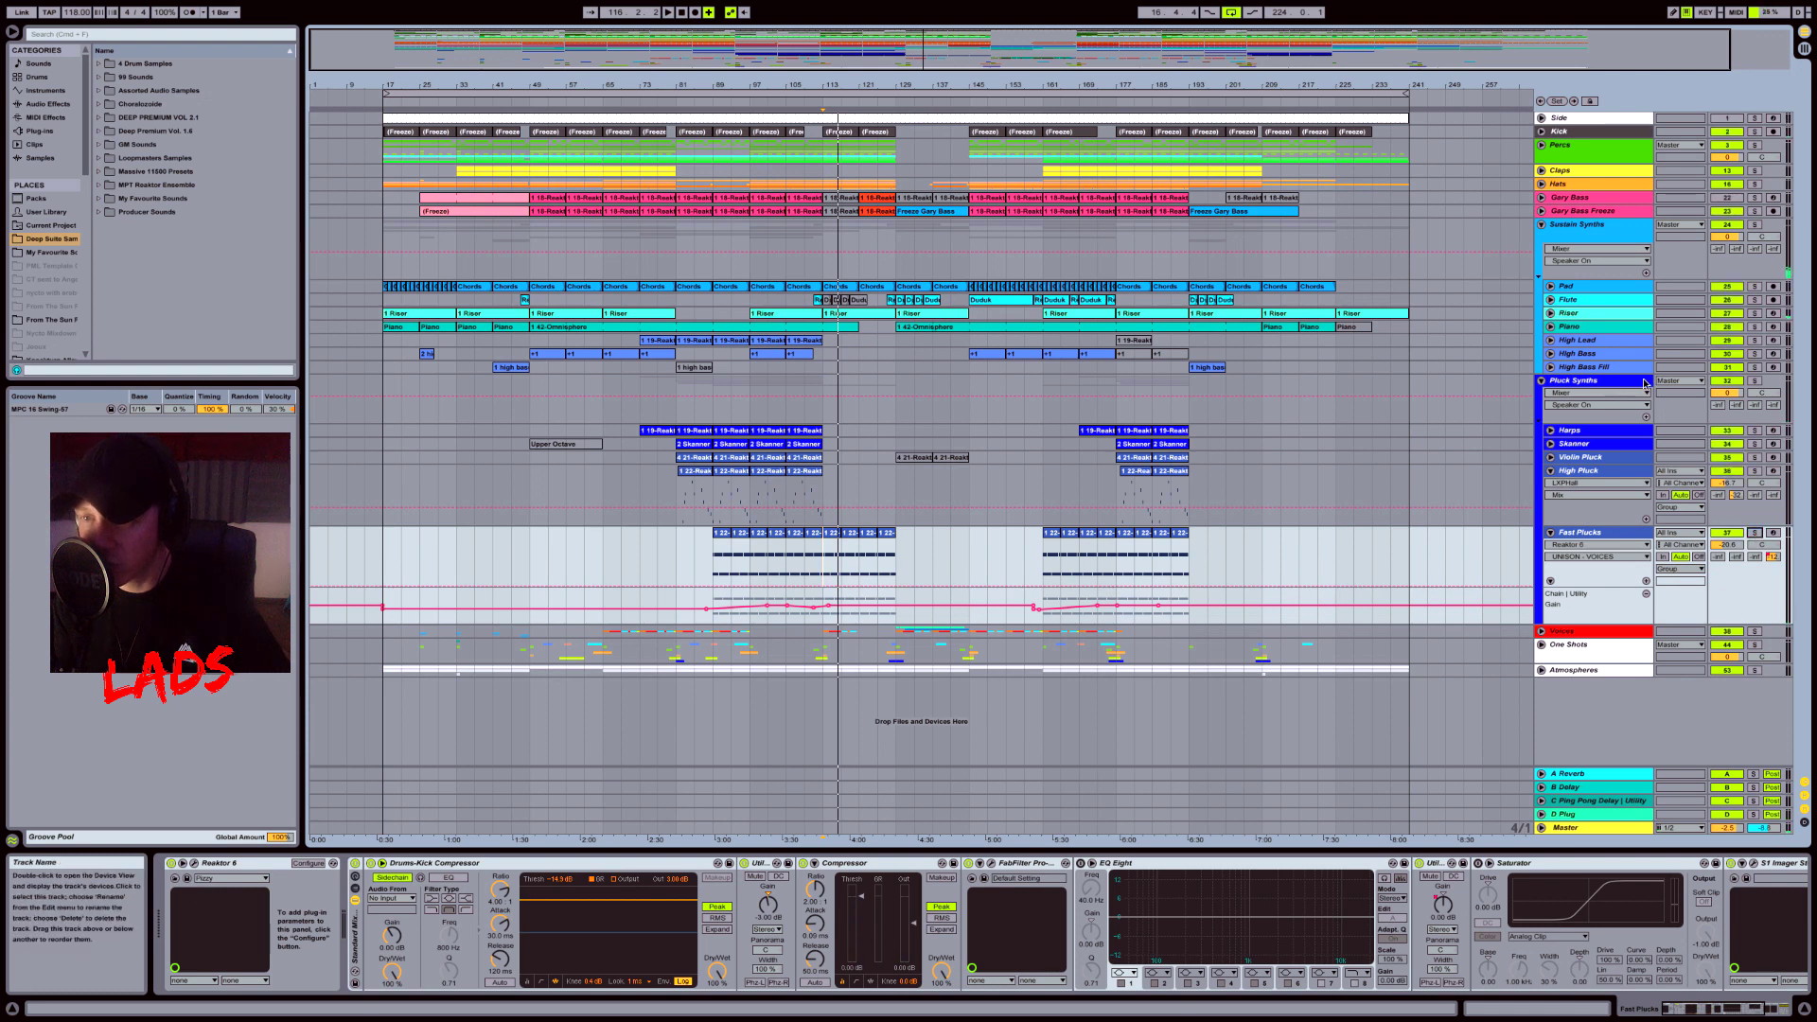
# Step: Unfold and solo the Flute track in the Sustain Synths group and play it from bar 145
pyautogui.click(1579, 315)
pyautogui.click(1571, 299)
pyautogui.click(1551, 299)
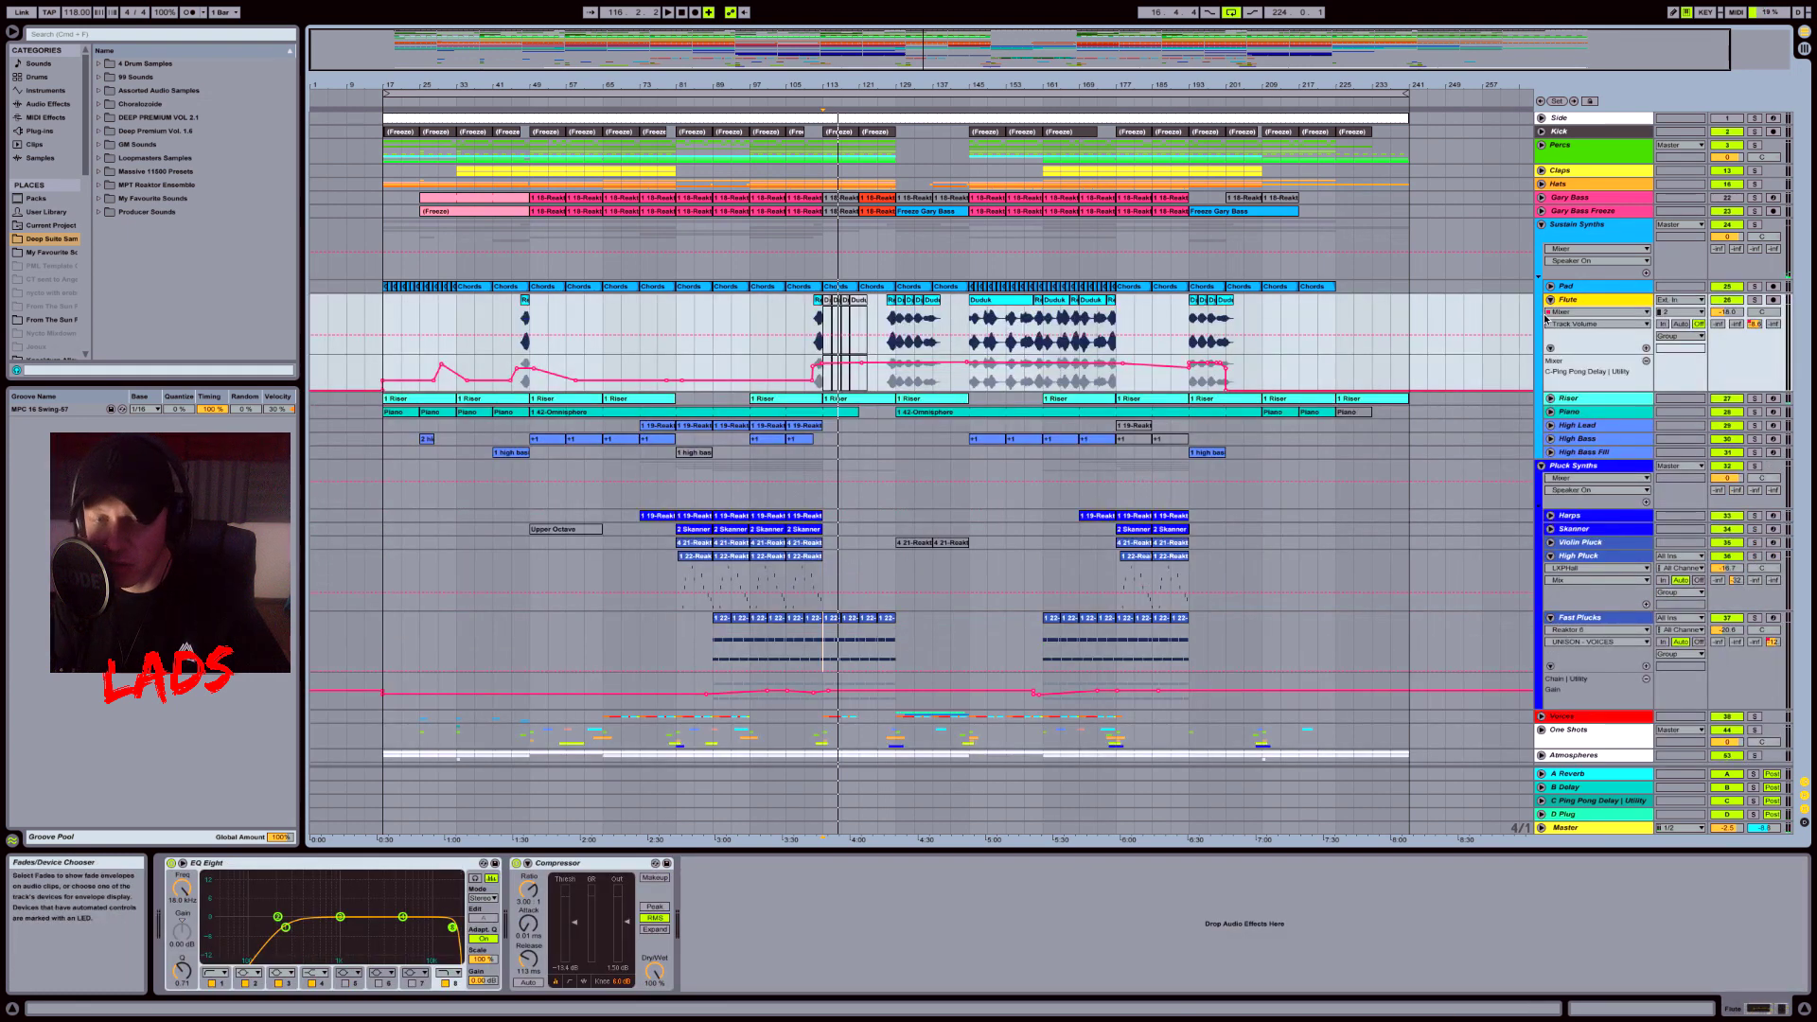
pyautogui.click(975, 313)
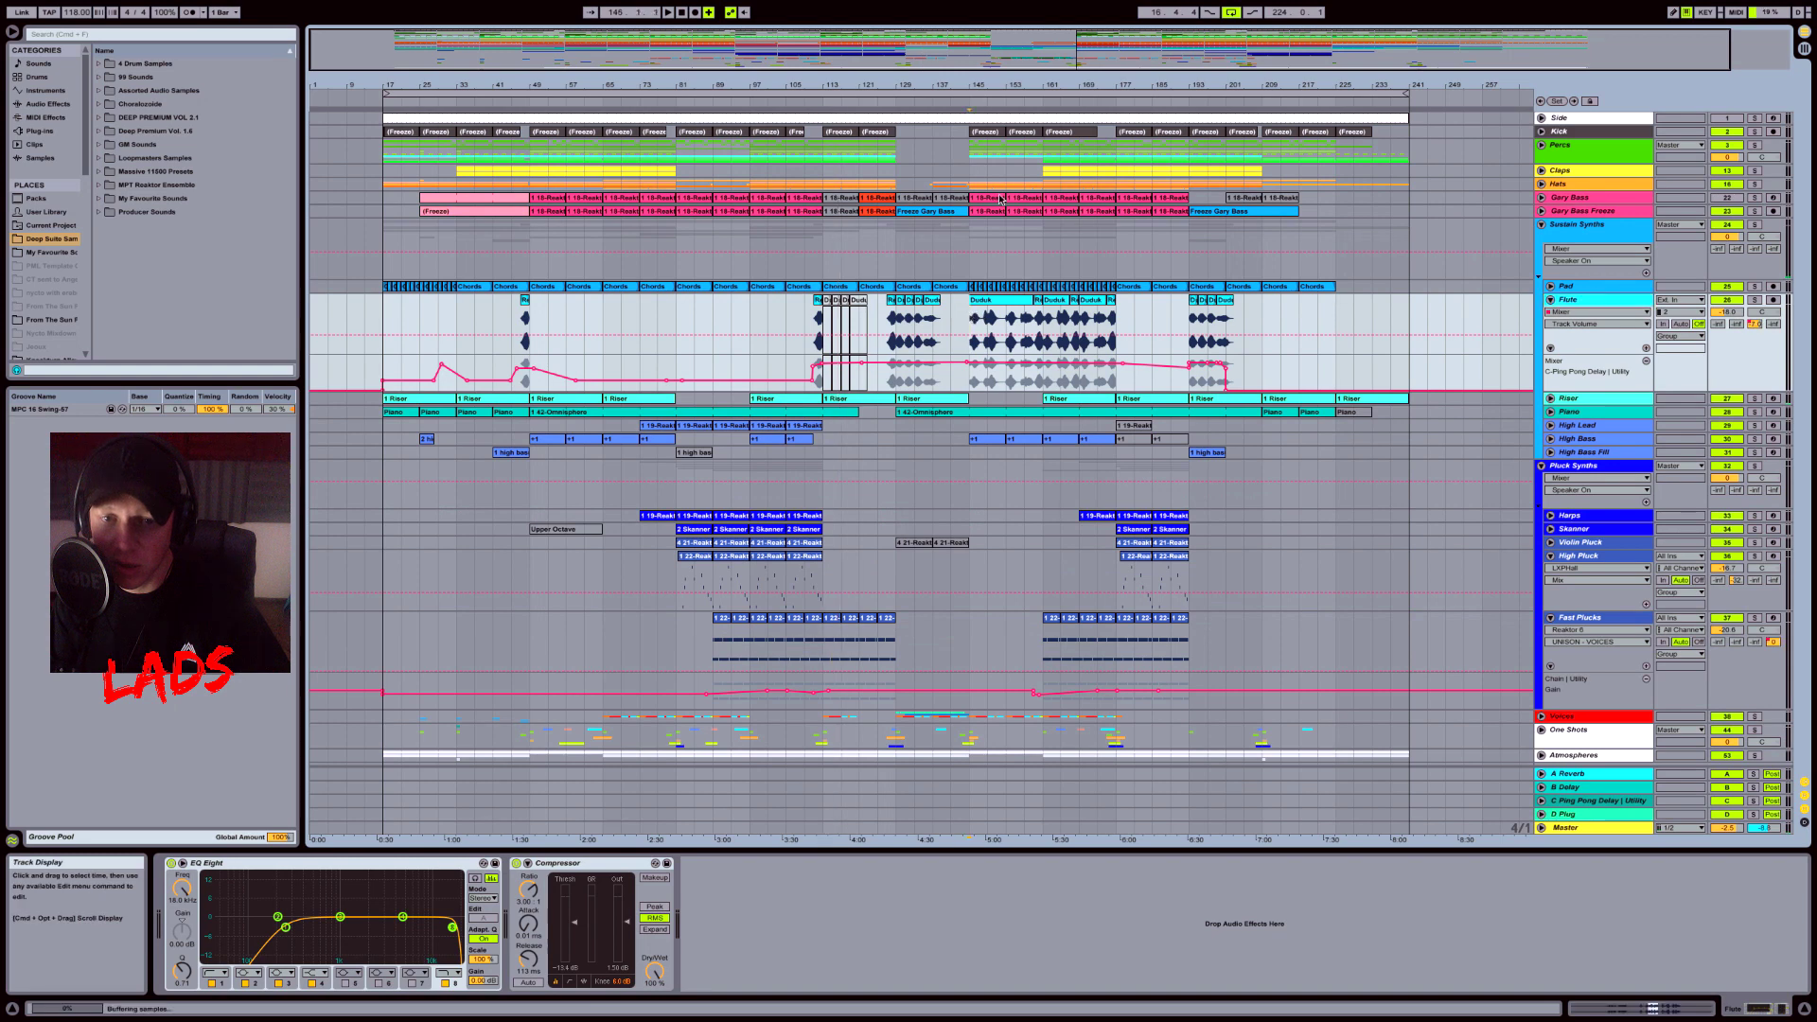
pyautogui.press('-')
pyautogui.click(1576, 300)
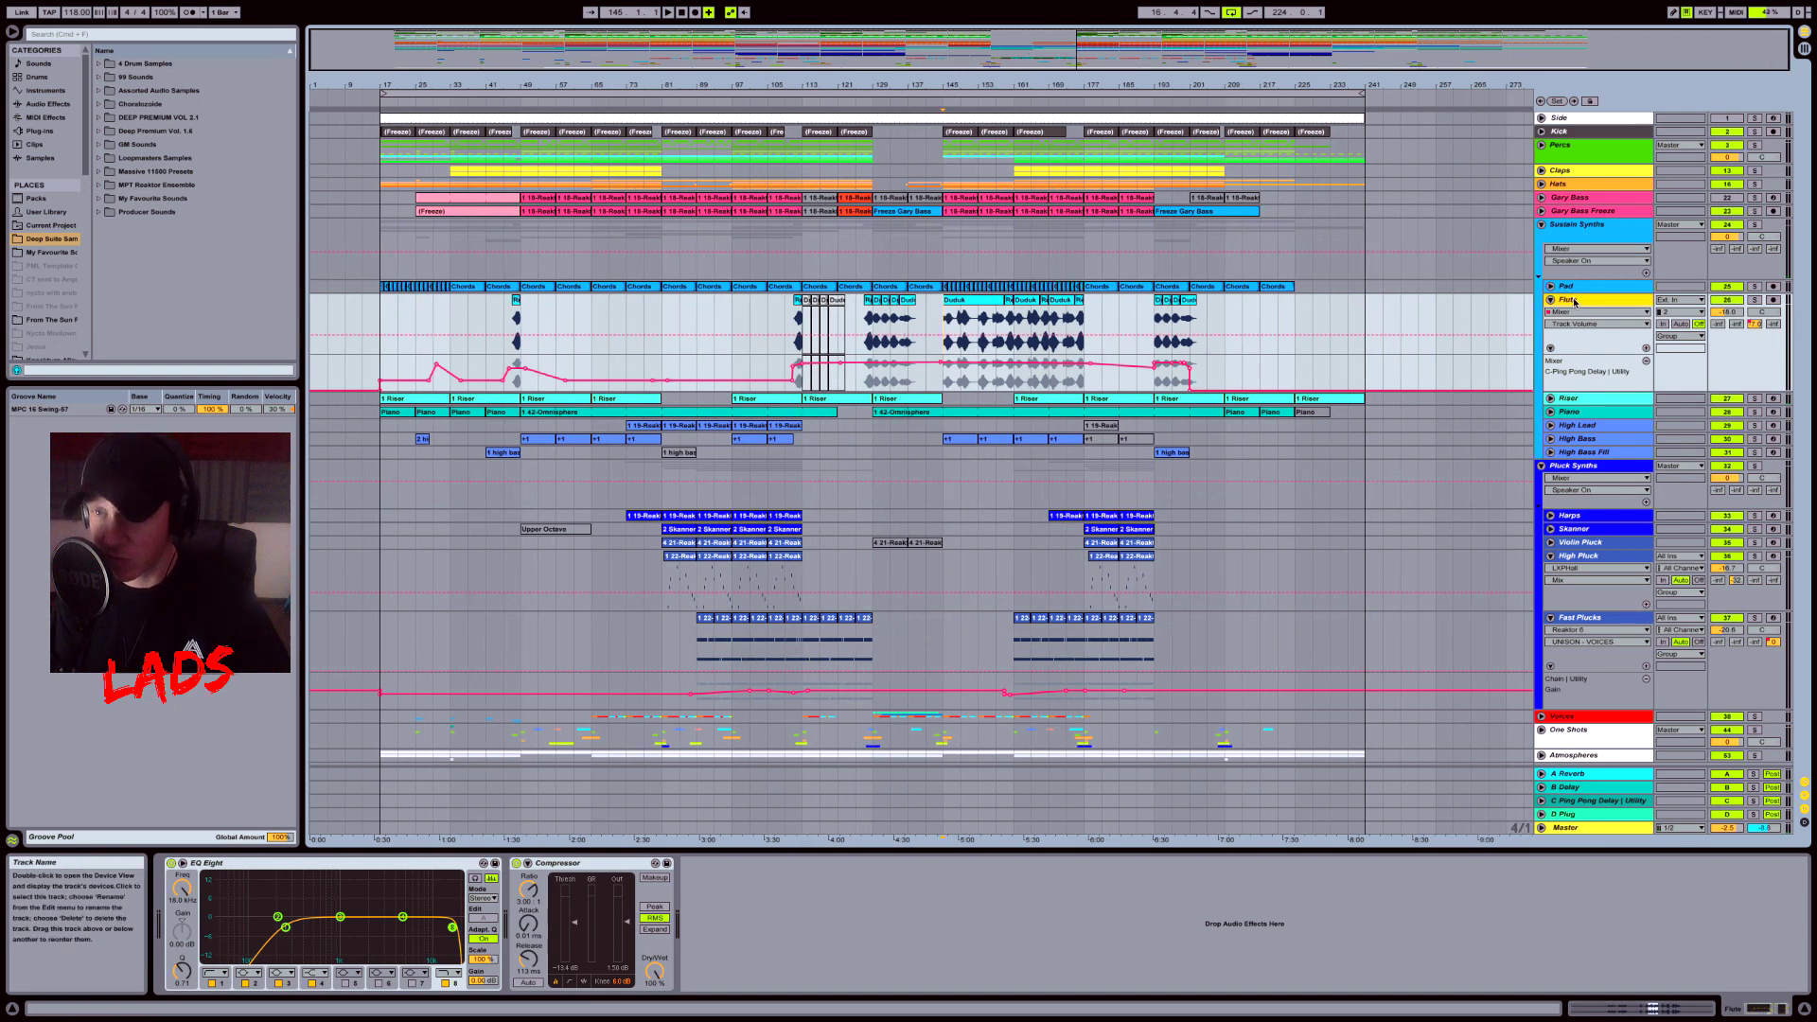
pyautogui.click(1754, 300)
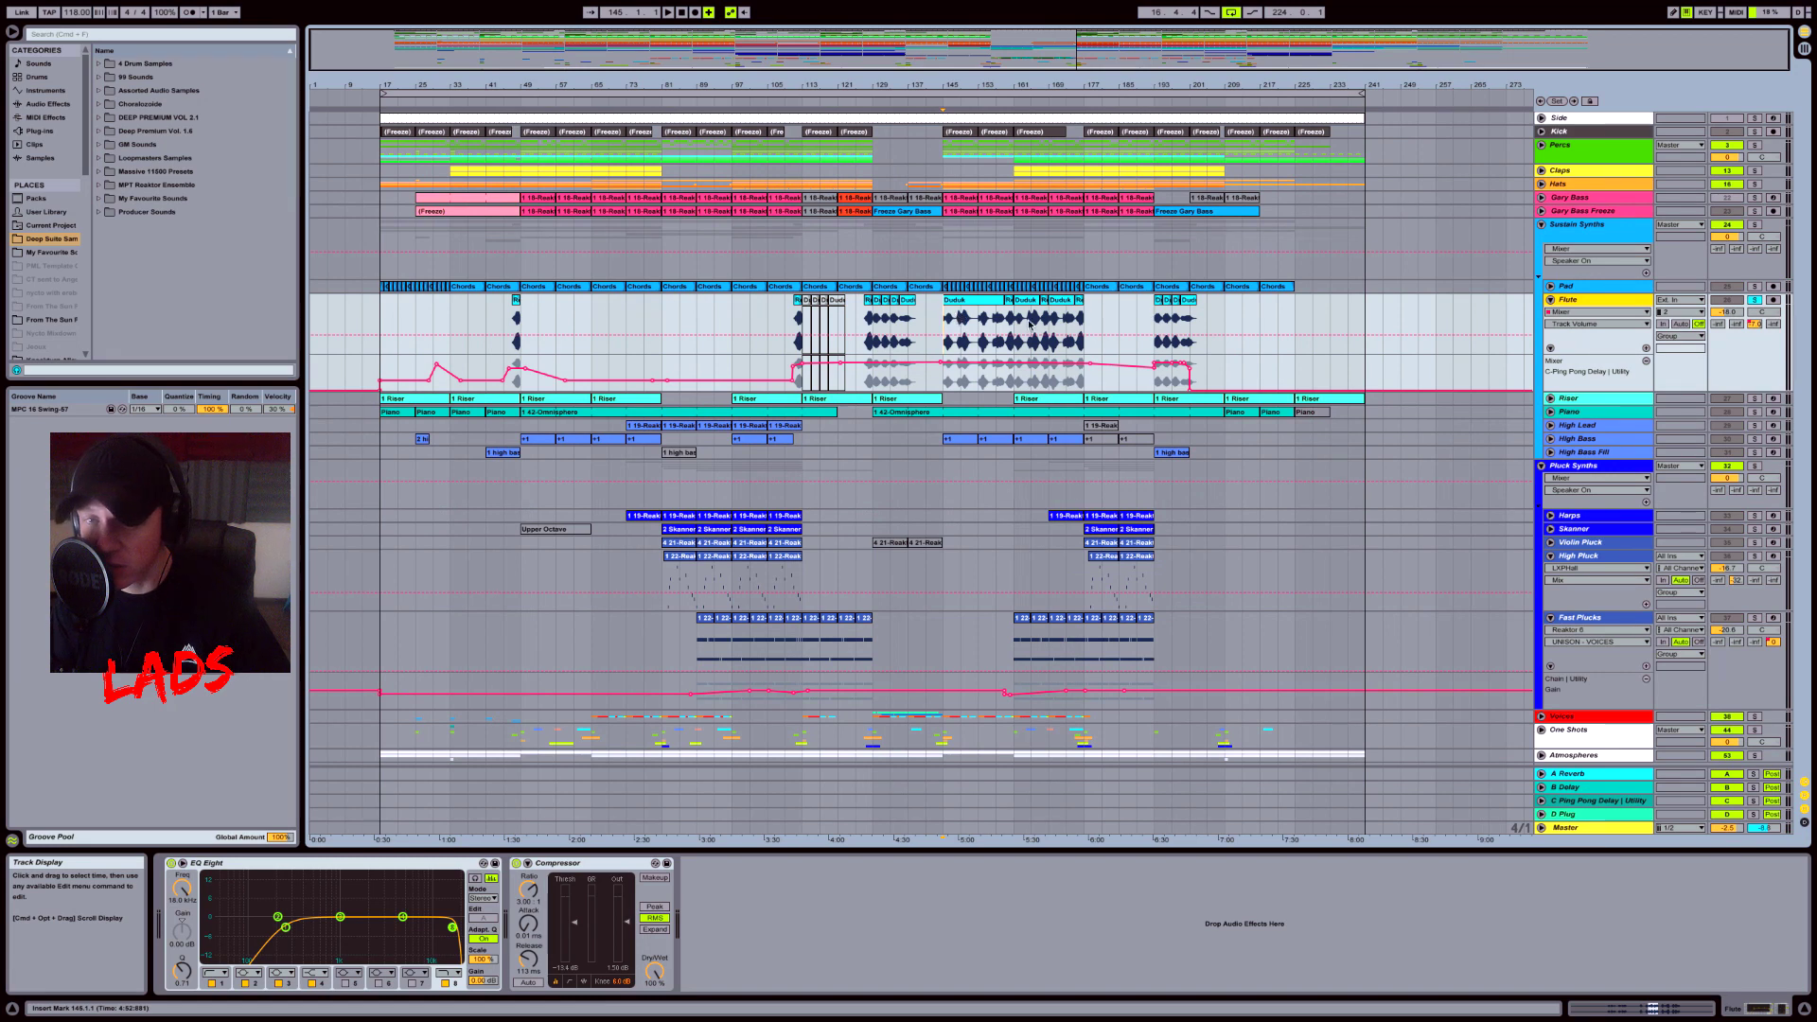
pyautogui.press('space')
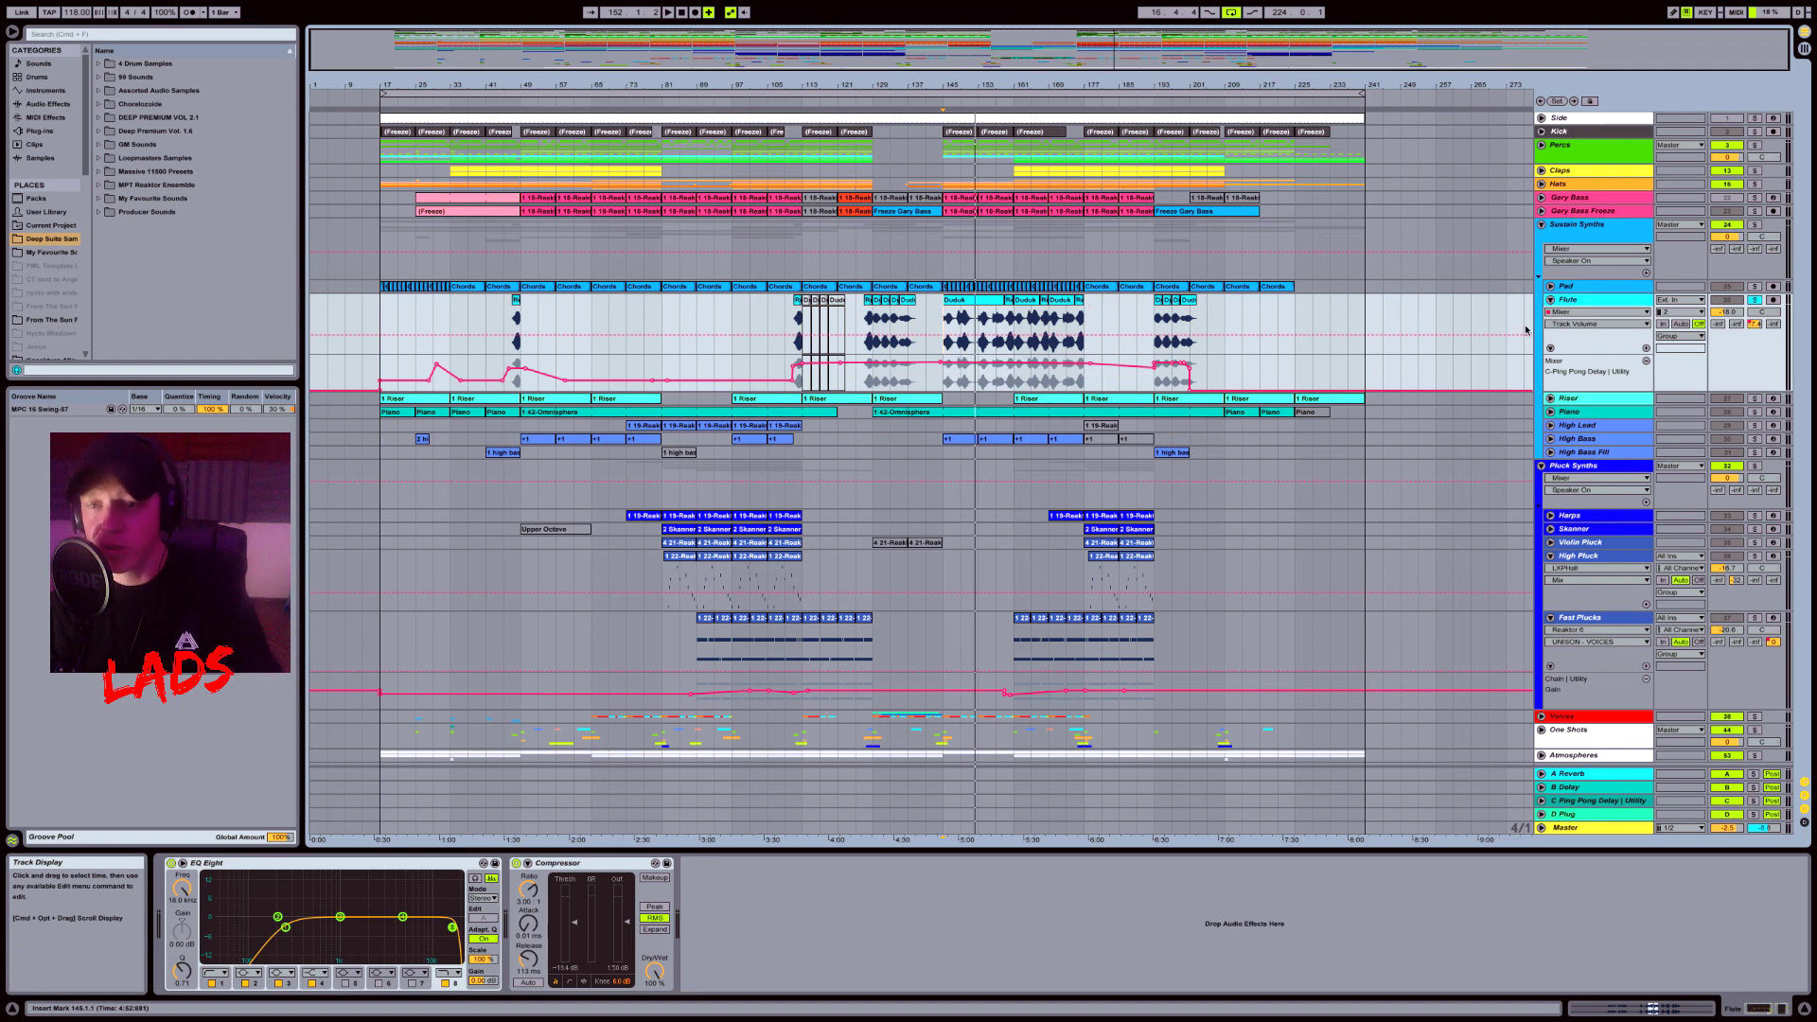
# Step: Fold the Flute, High Pluck and Fast Plucks tracks along with the Sustain Synths and Pluck Synths groups
pyautogui.click(1551, 299)
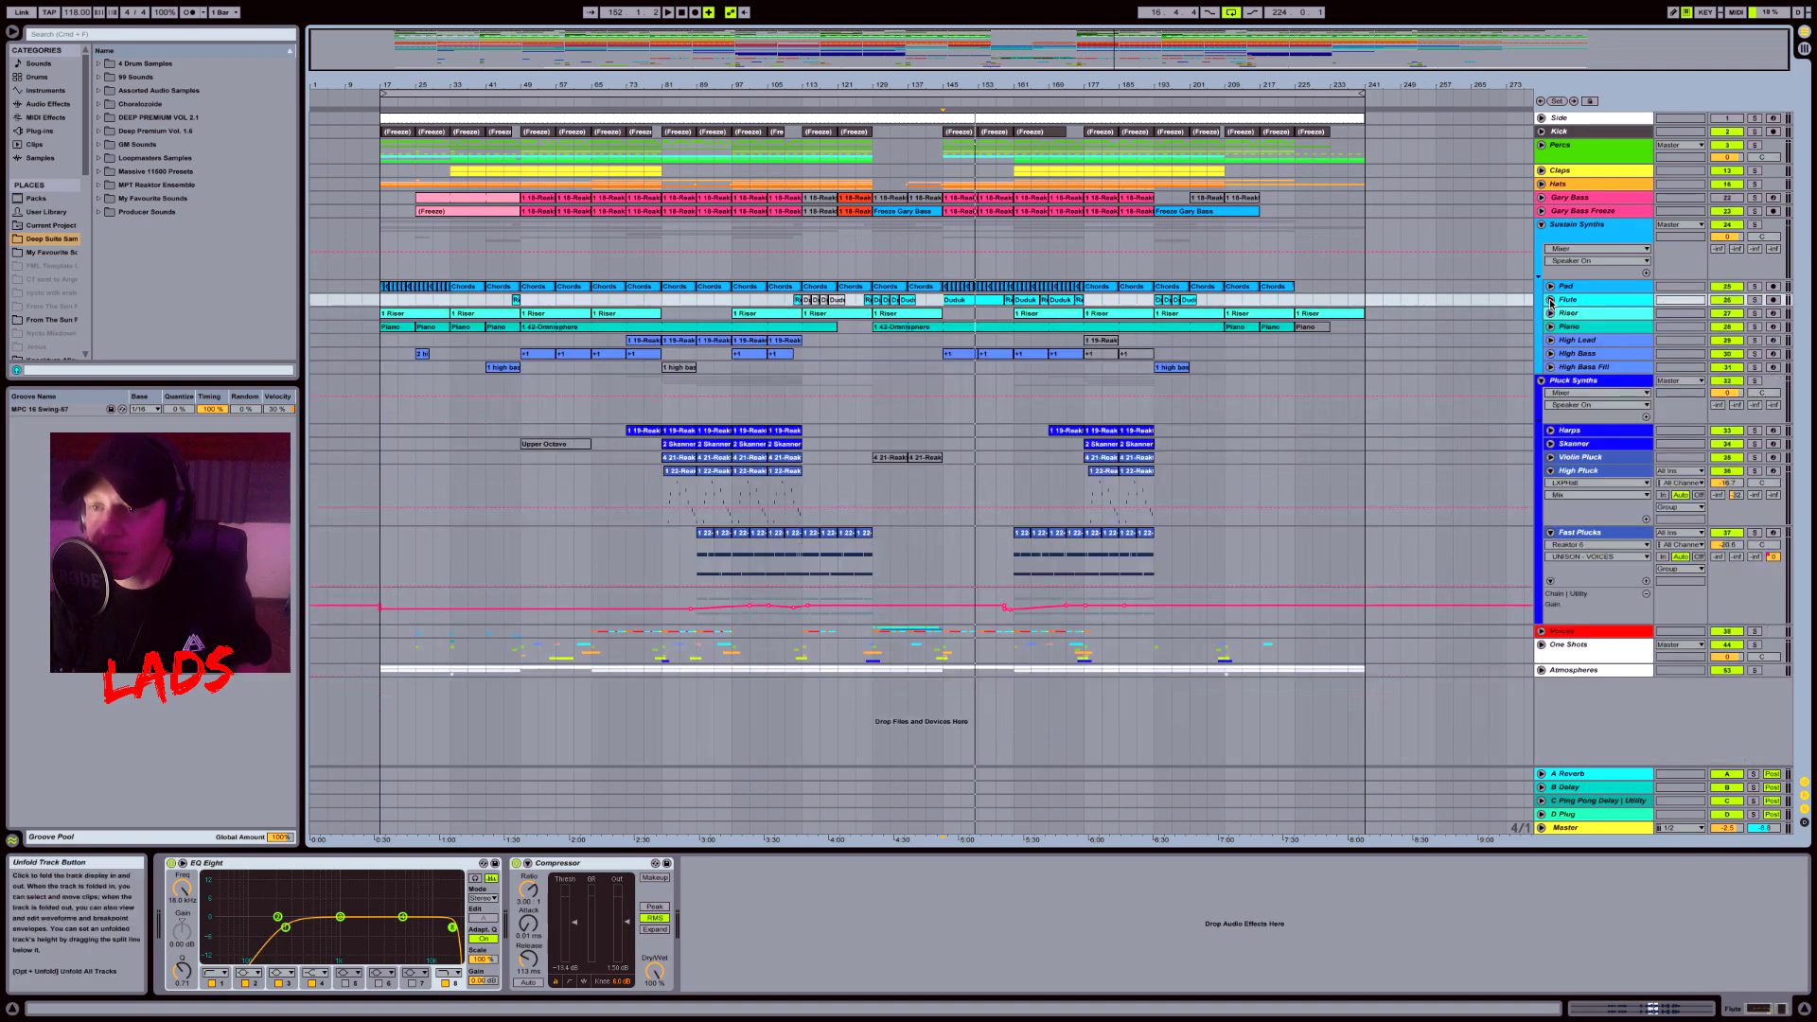
pyautogui.click(1541, 226)
pyautogui.click(1552, 343)
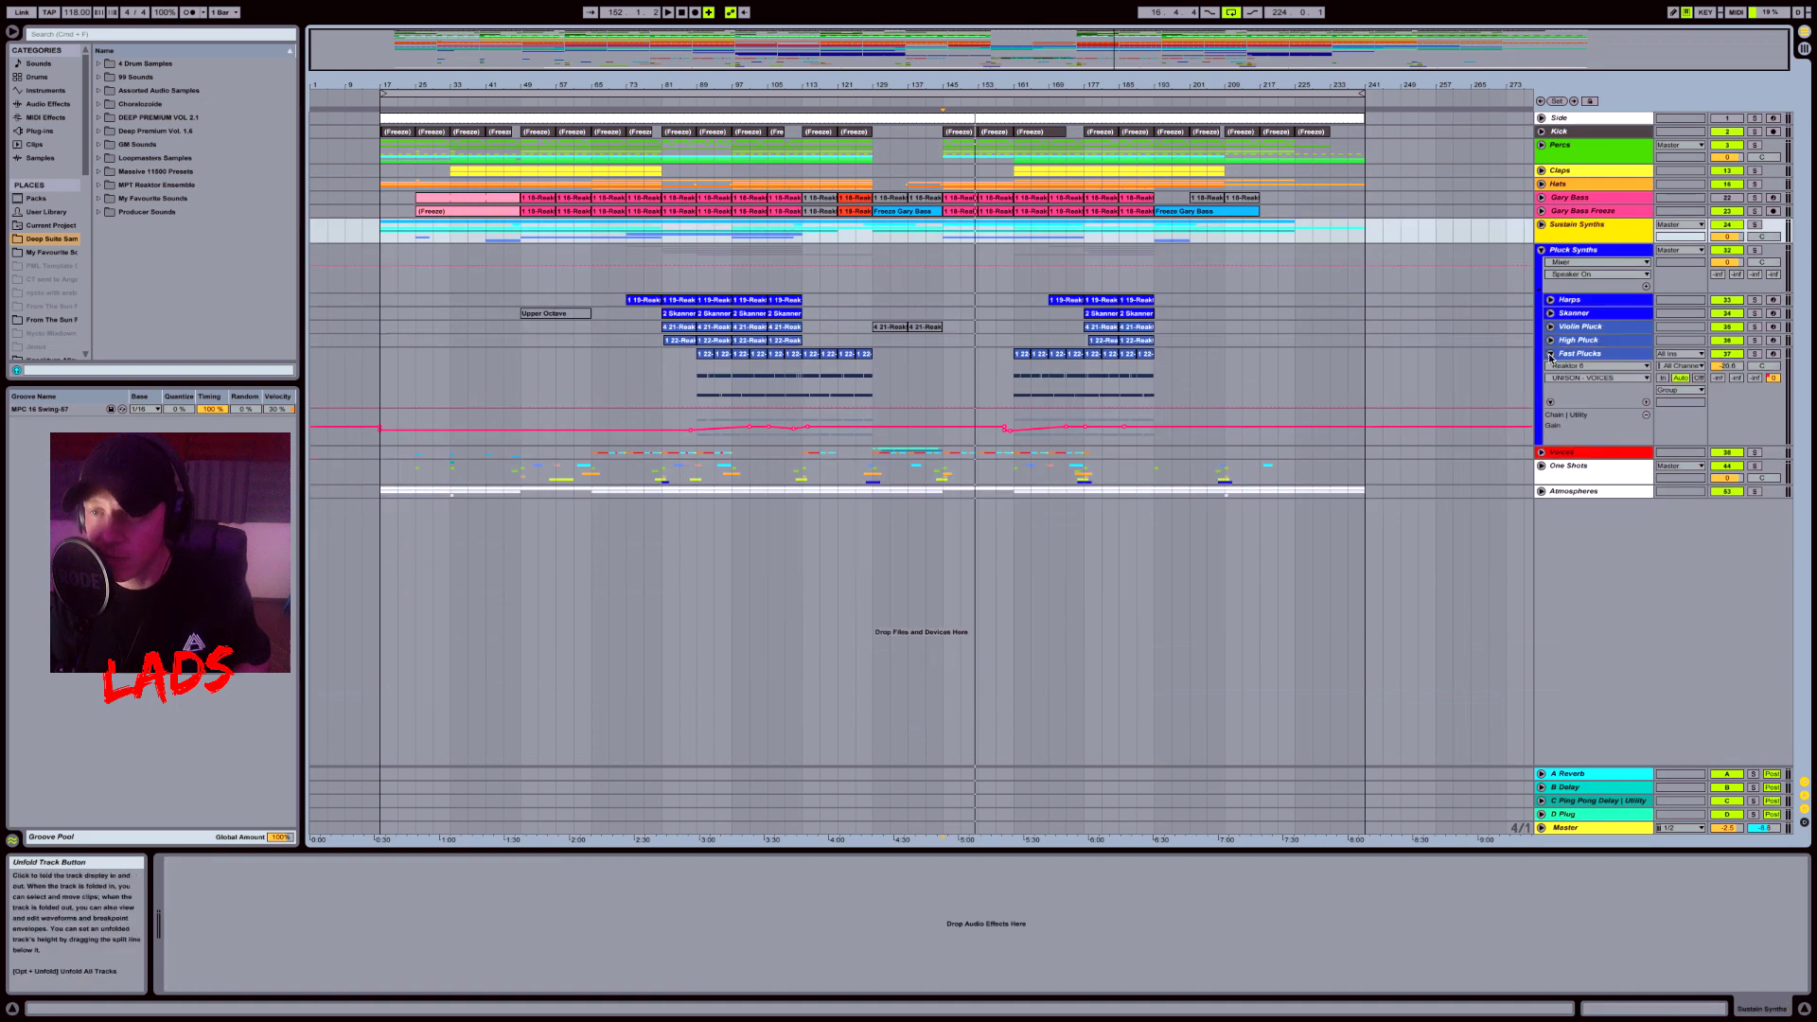
pyautogui.click(1550, 353)
pyautogui.click(1541, 250)
# Step: Unfold the Voices group and its first vocal track, showing that track's devices
pyautogui.click(1563, 265)
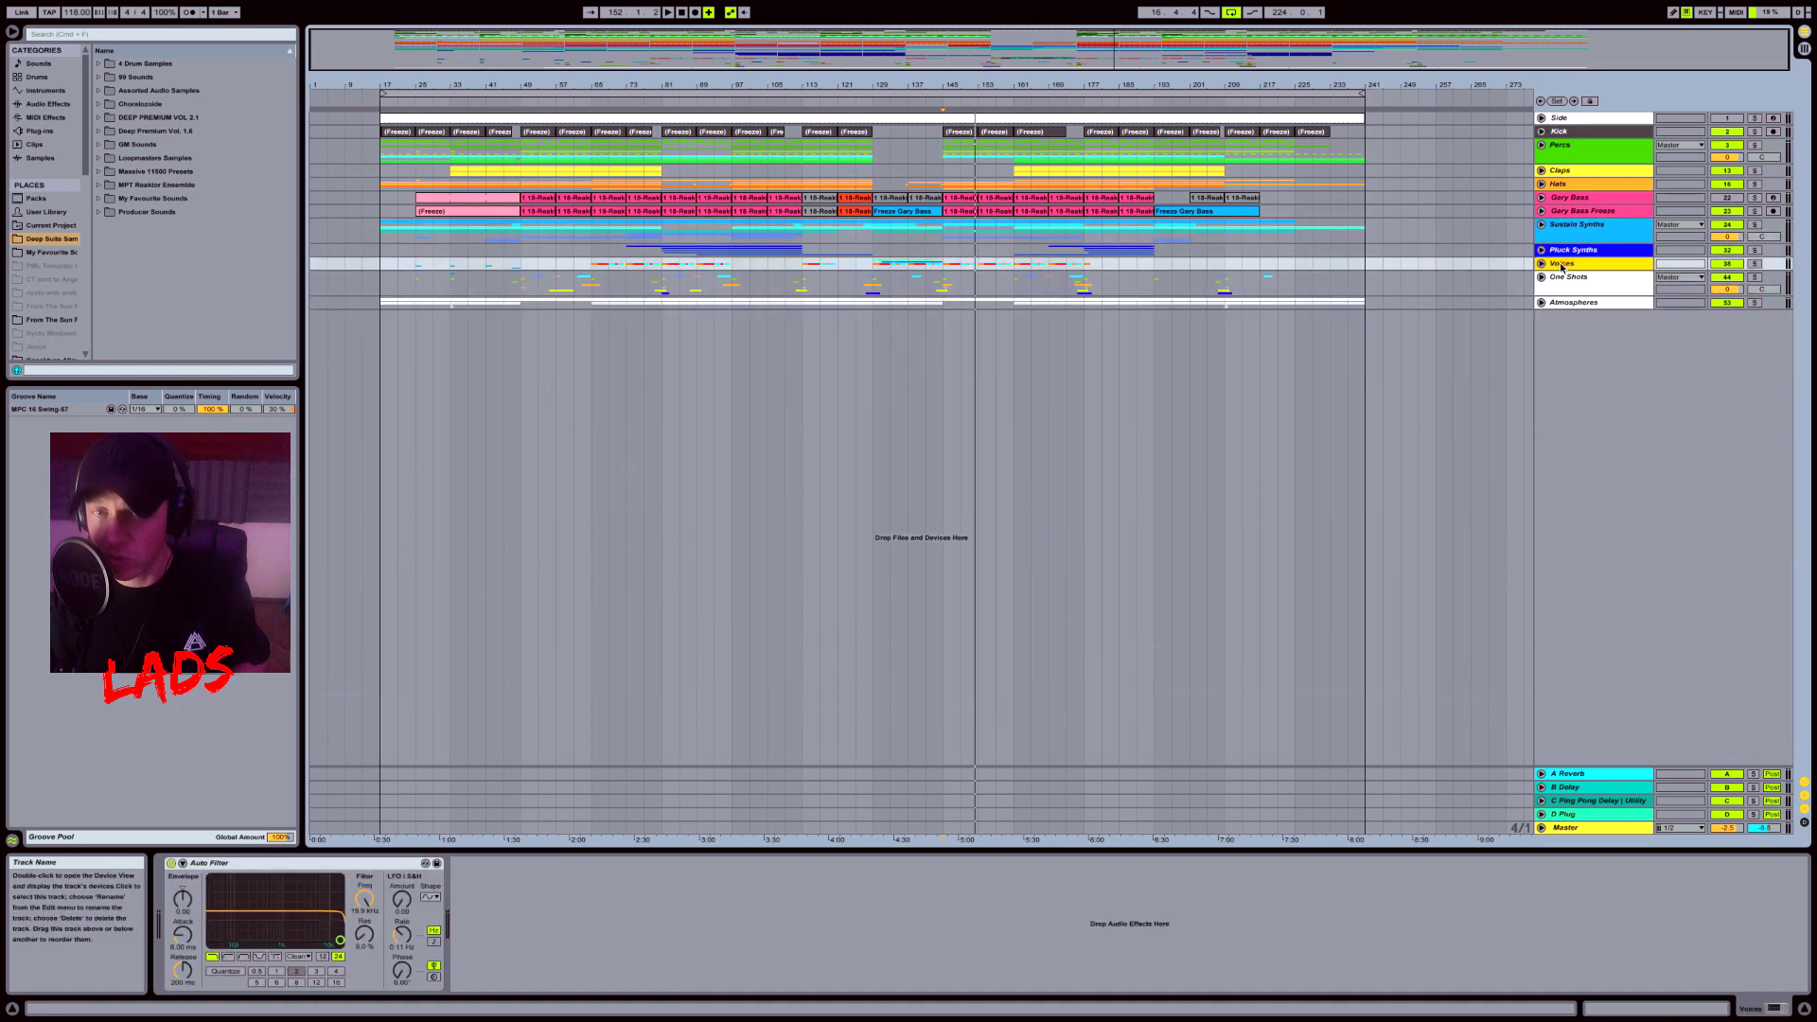
pyautogui.click(1542, 264)
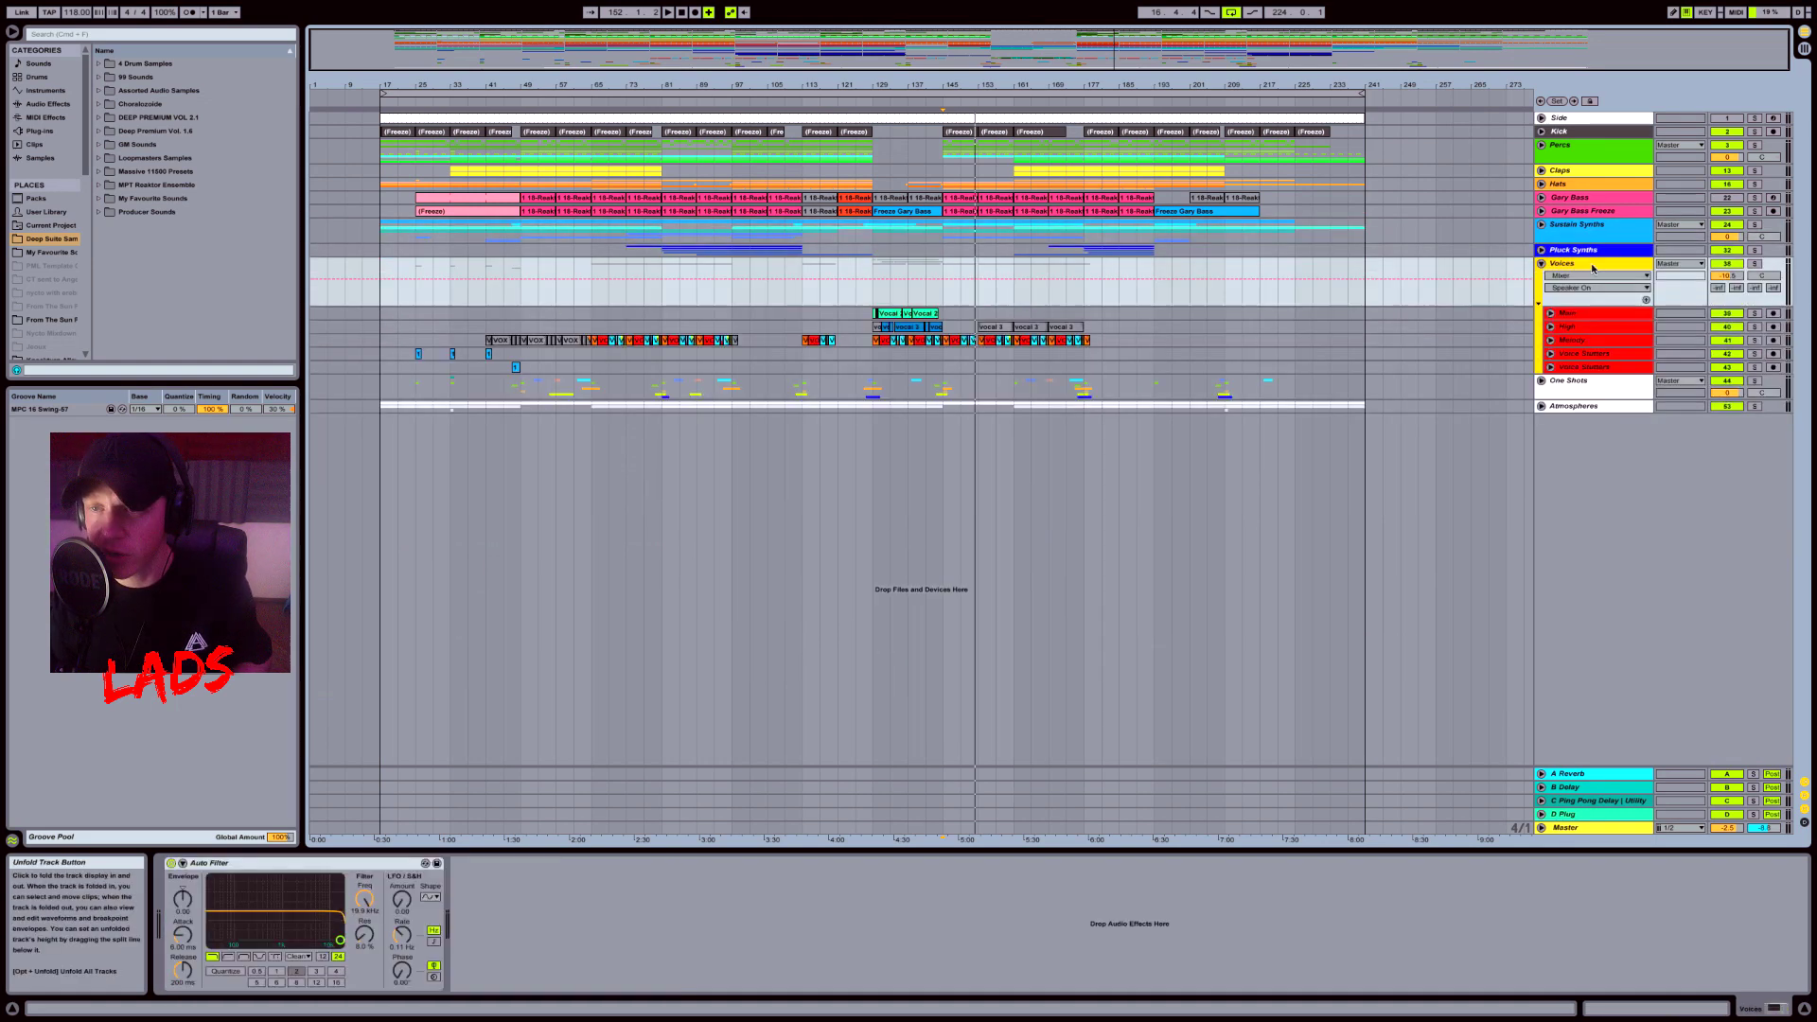
pyautogui.click(1567, 312)
pyautogui.click(1551, 312)
# Step: Solo the first vocal track and play its Vocal 2-1 clips from the start of the first phrase
pyautogui.click(877, 375)
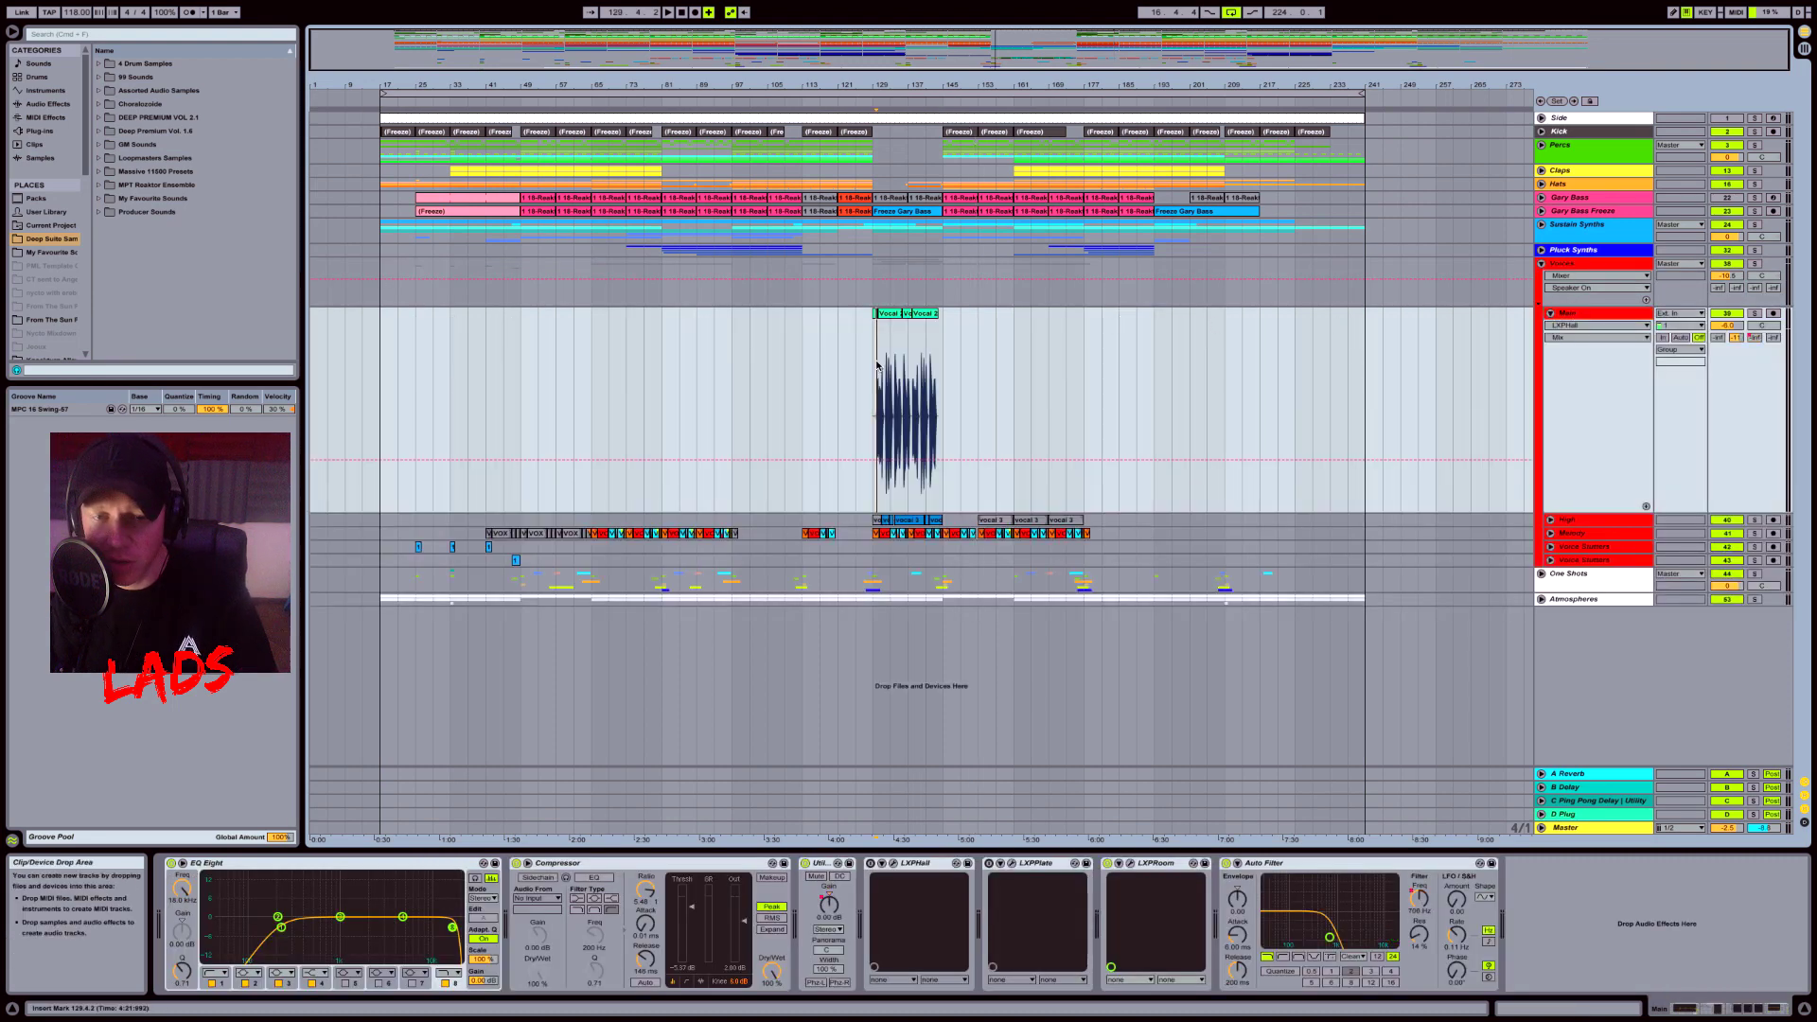
pyautogui.press('+')
pyautogui.press('+')
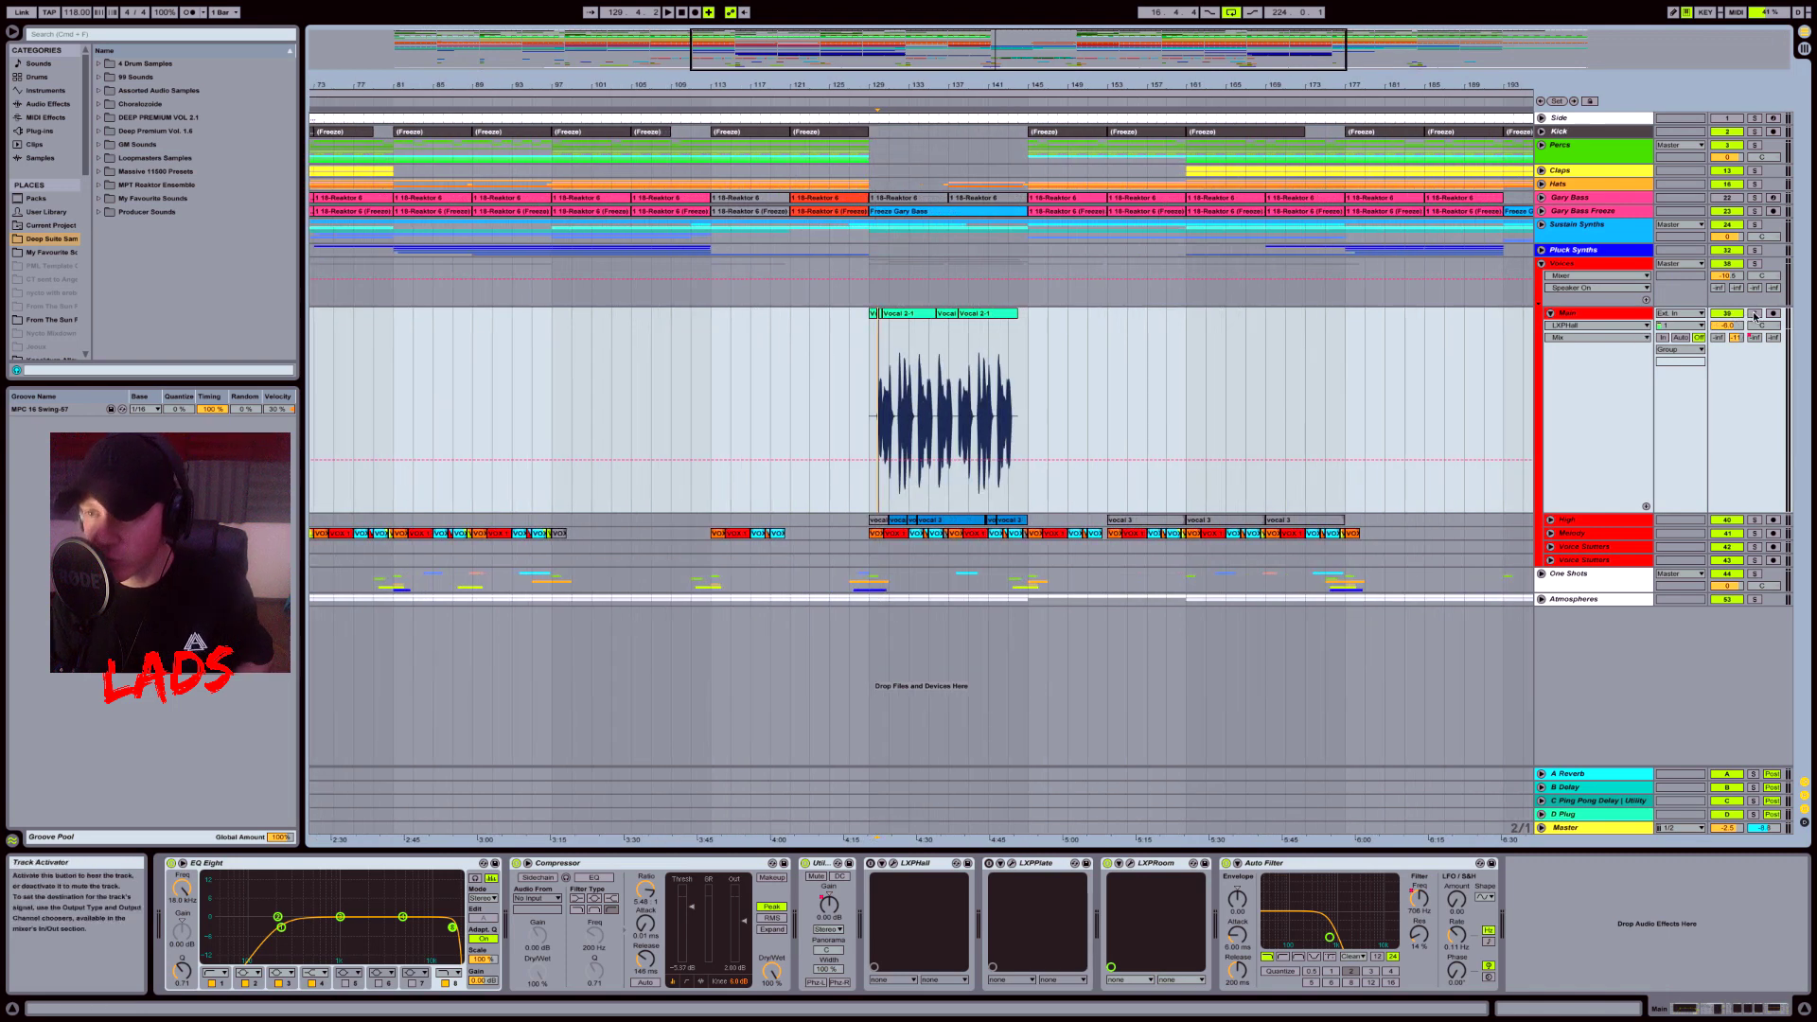
pyautogui.press('+')
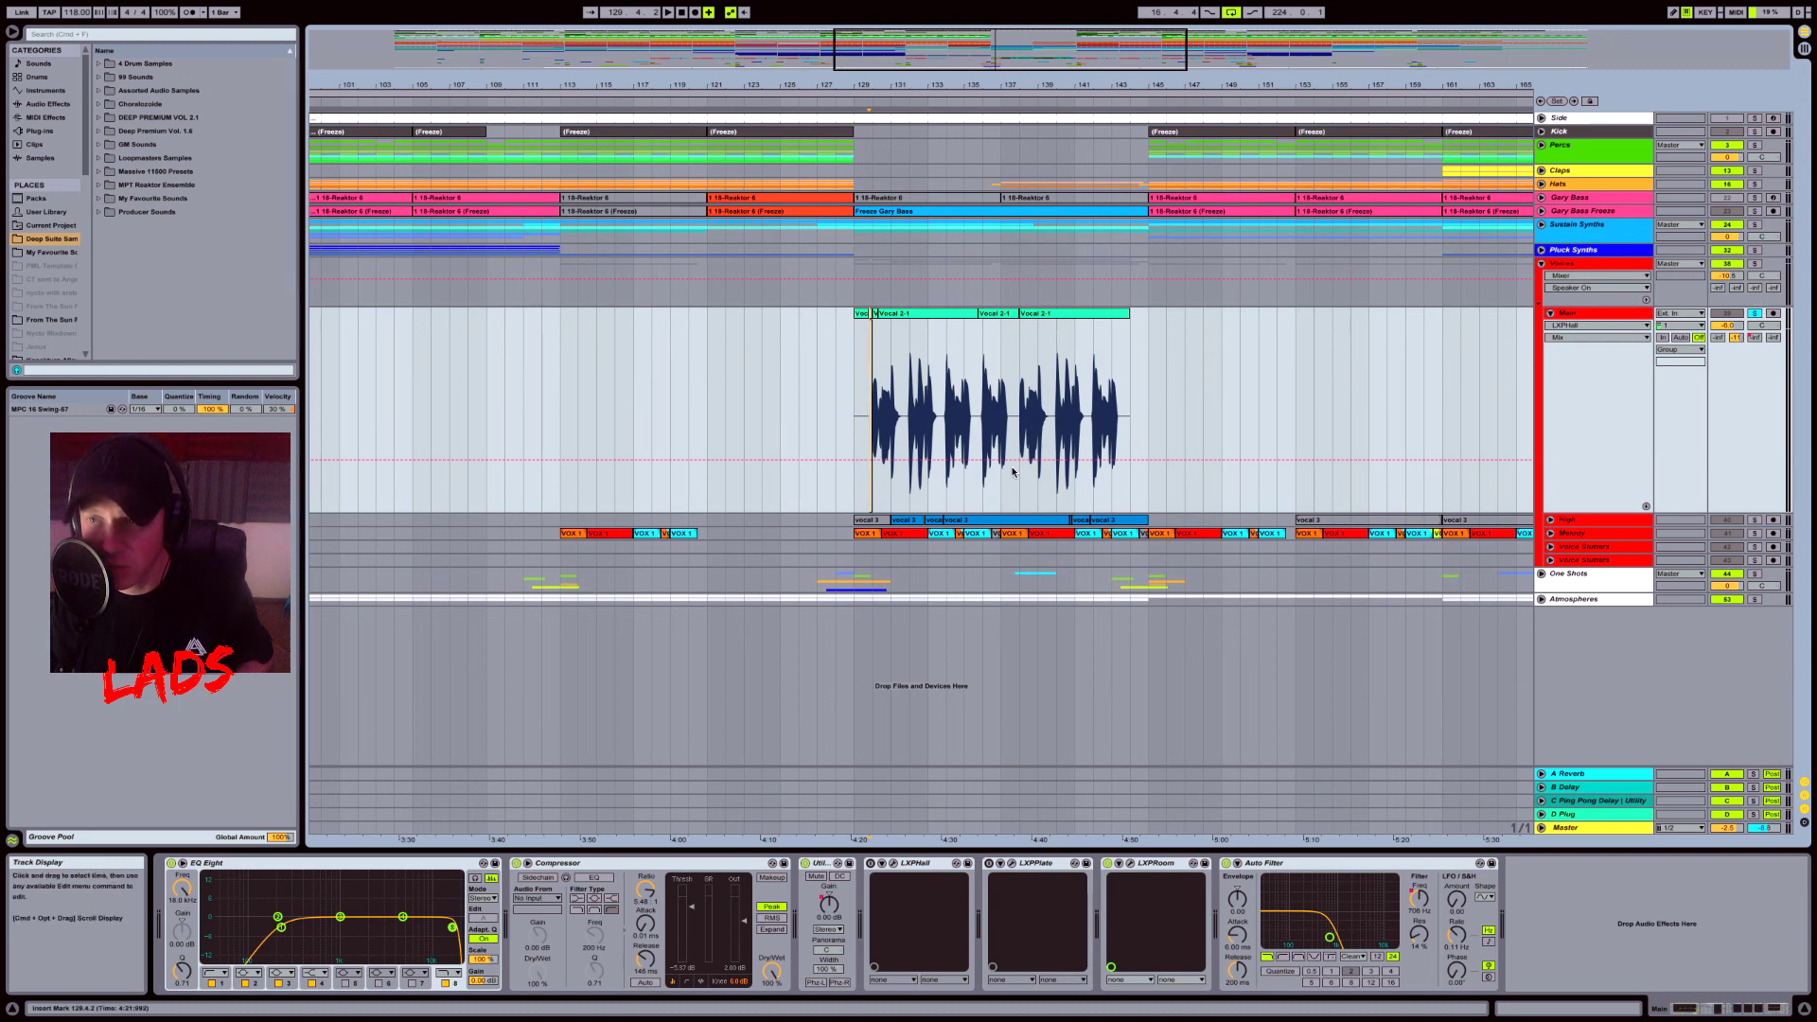
pyautogui.press('space')
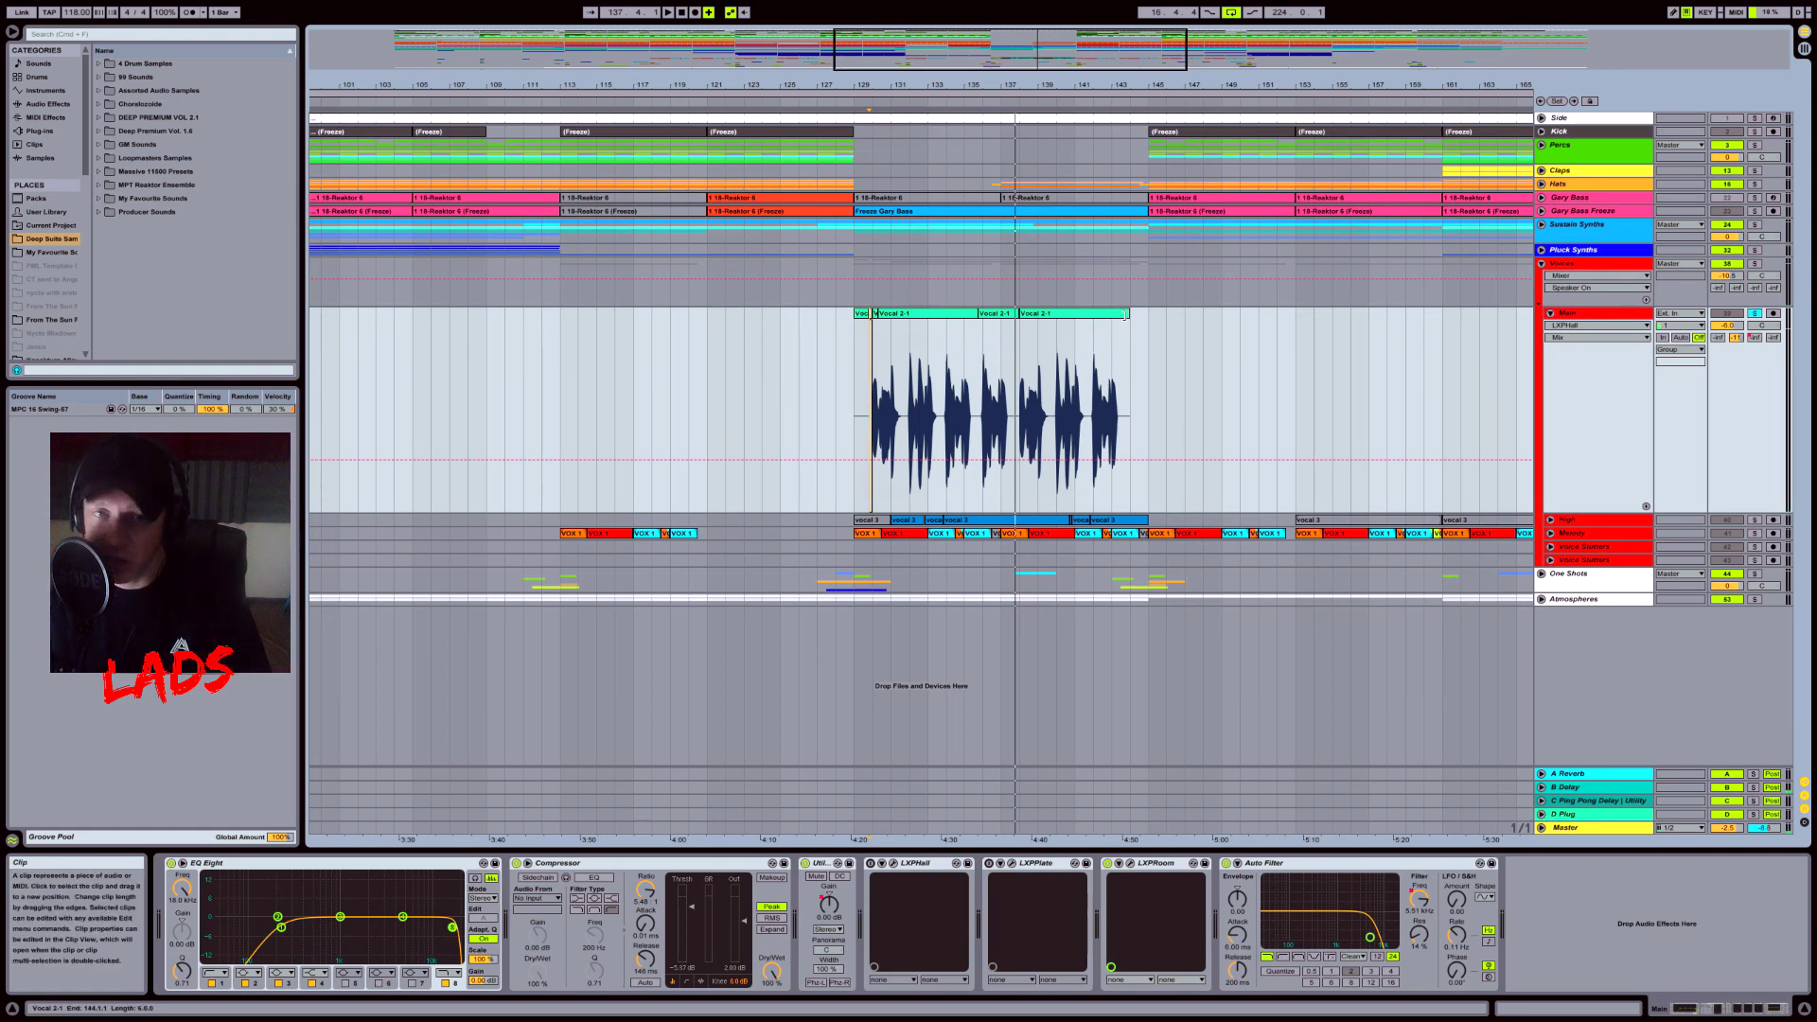
# Step: Solo and unfold the Melody track in the Voices group and play its vocal chops from bar 135
pyautogui.moveTo(1031, 59); pyautogui.dragTo(1041, 59)
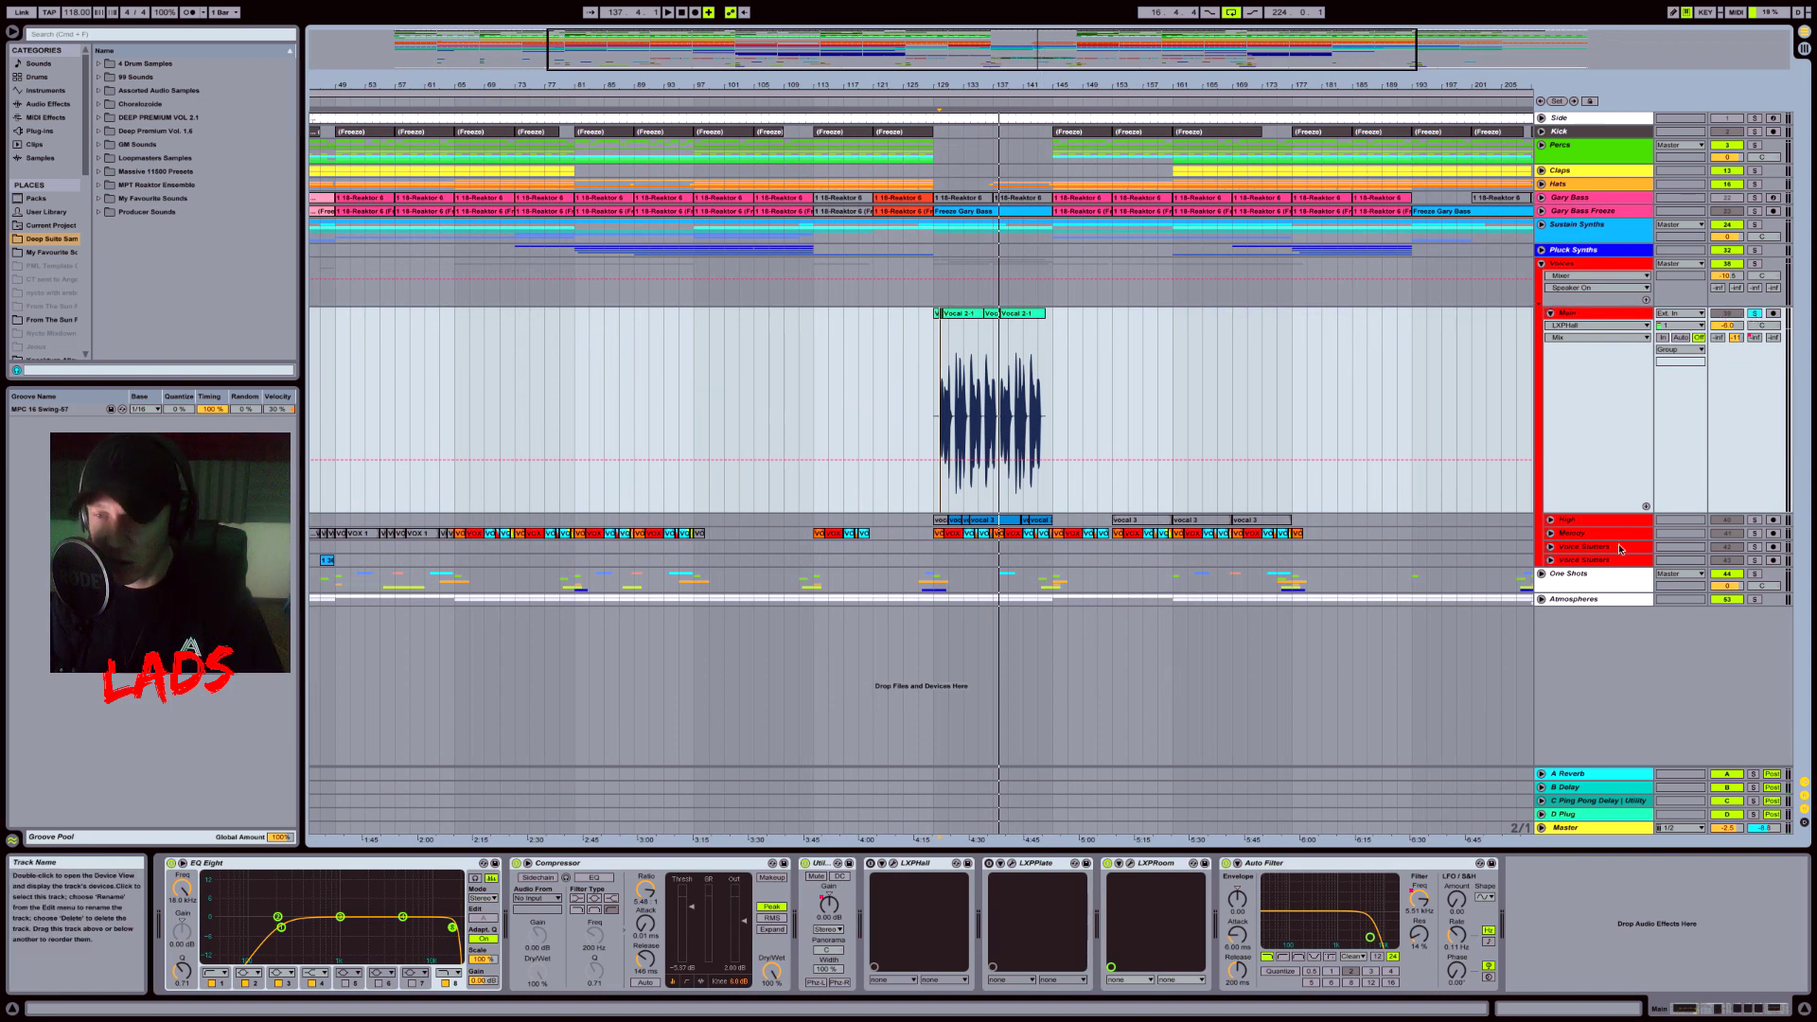
pyautogui.click(1621, 537)
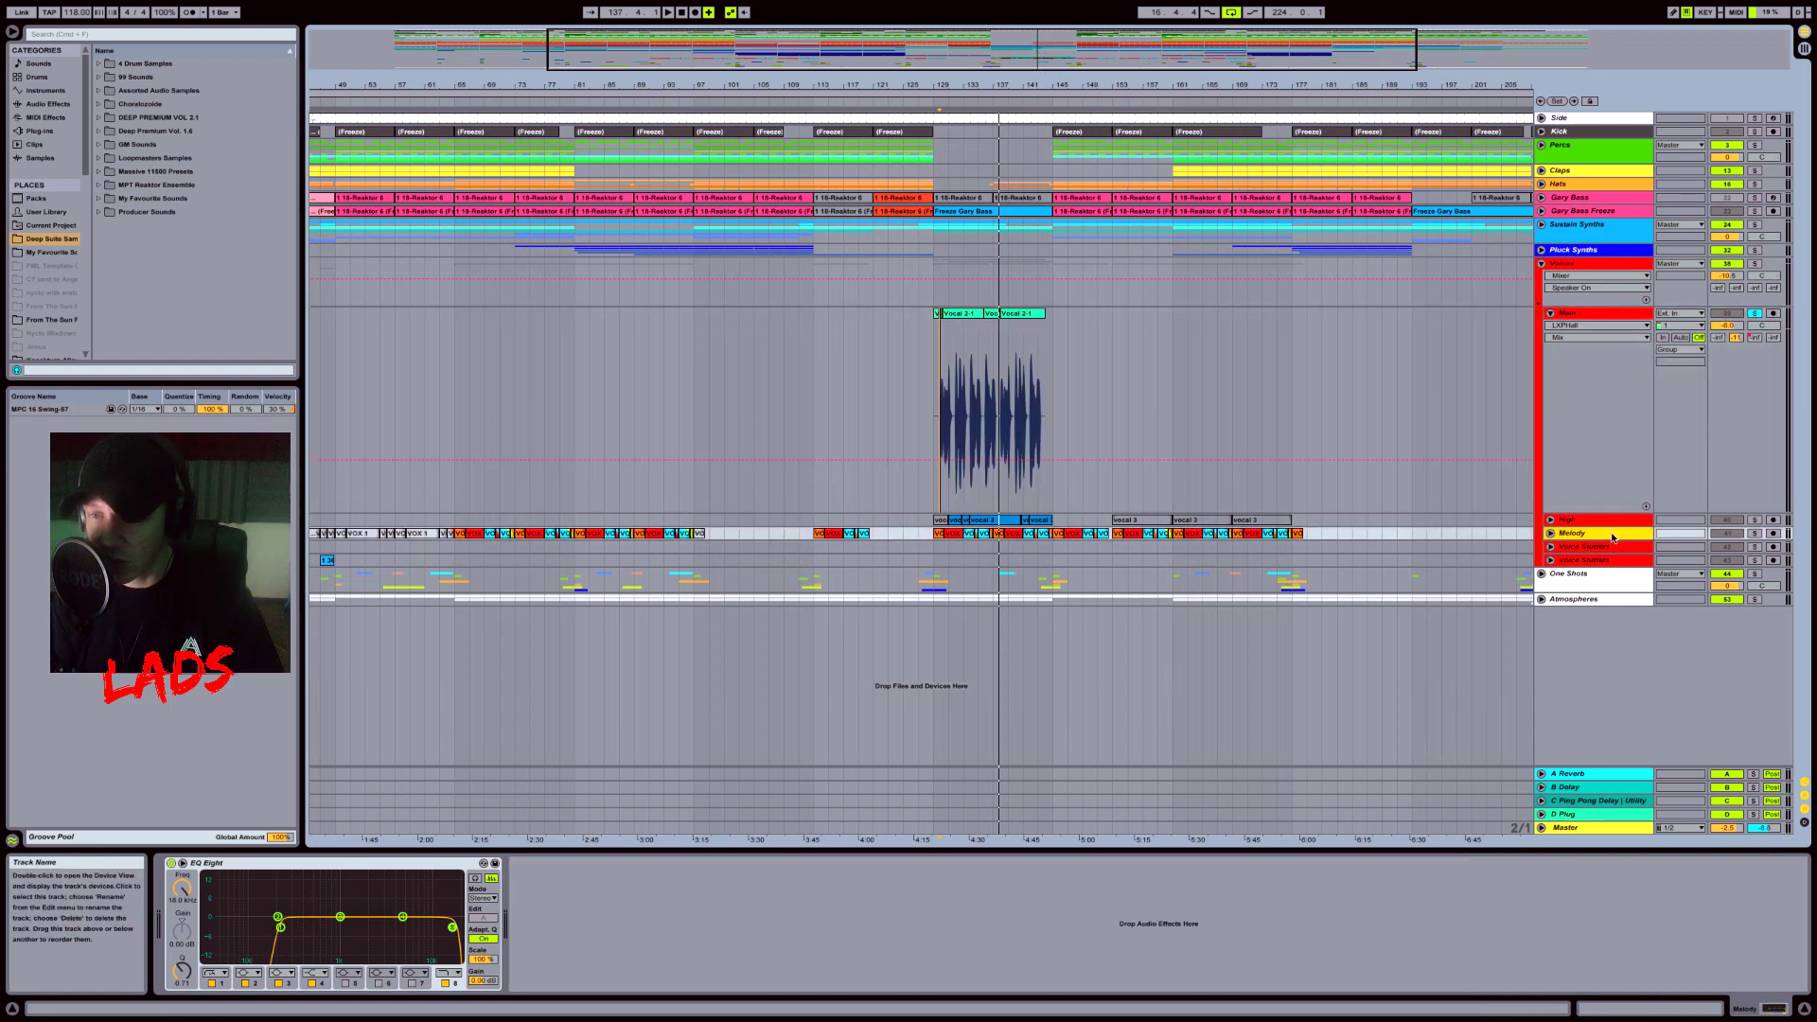
pyautogui.click(1551, 532)
pyautogui.moveTo(1053, 56); pyautogui.dragTo(1057, 147)
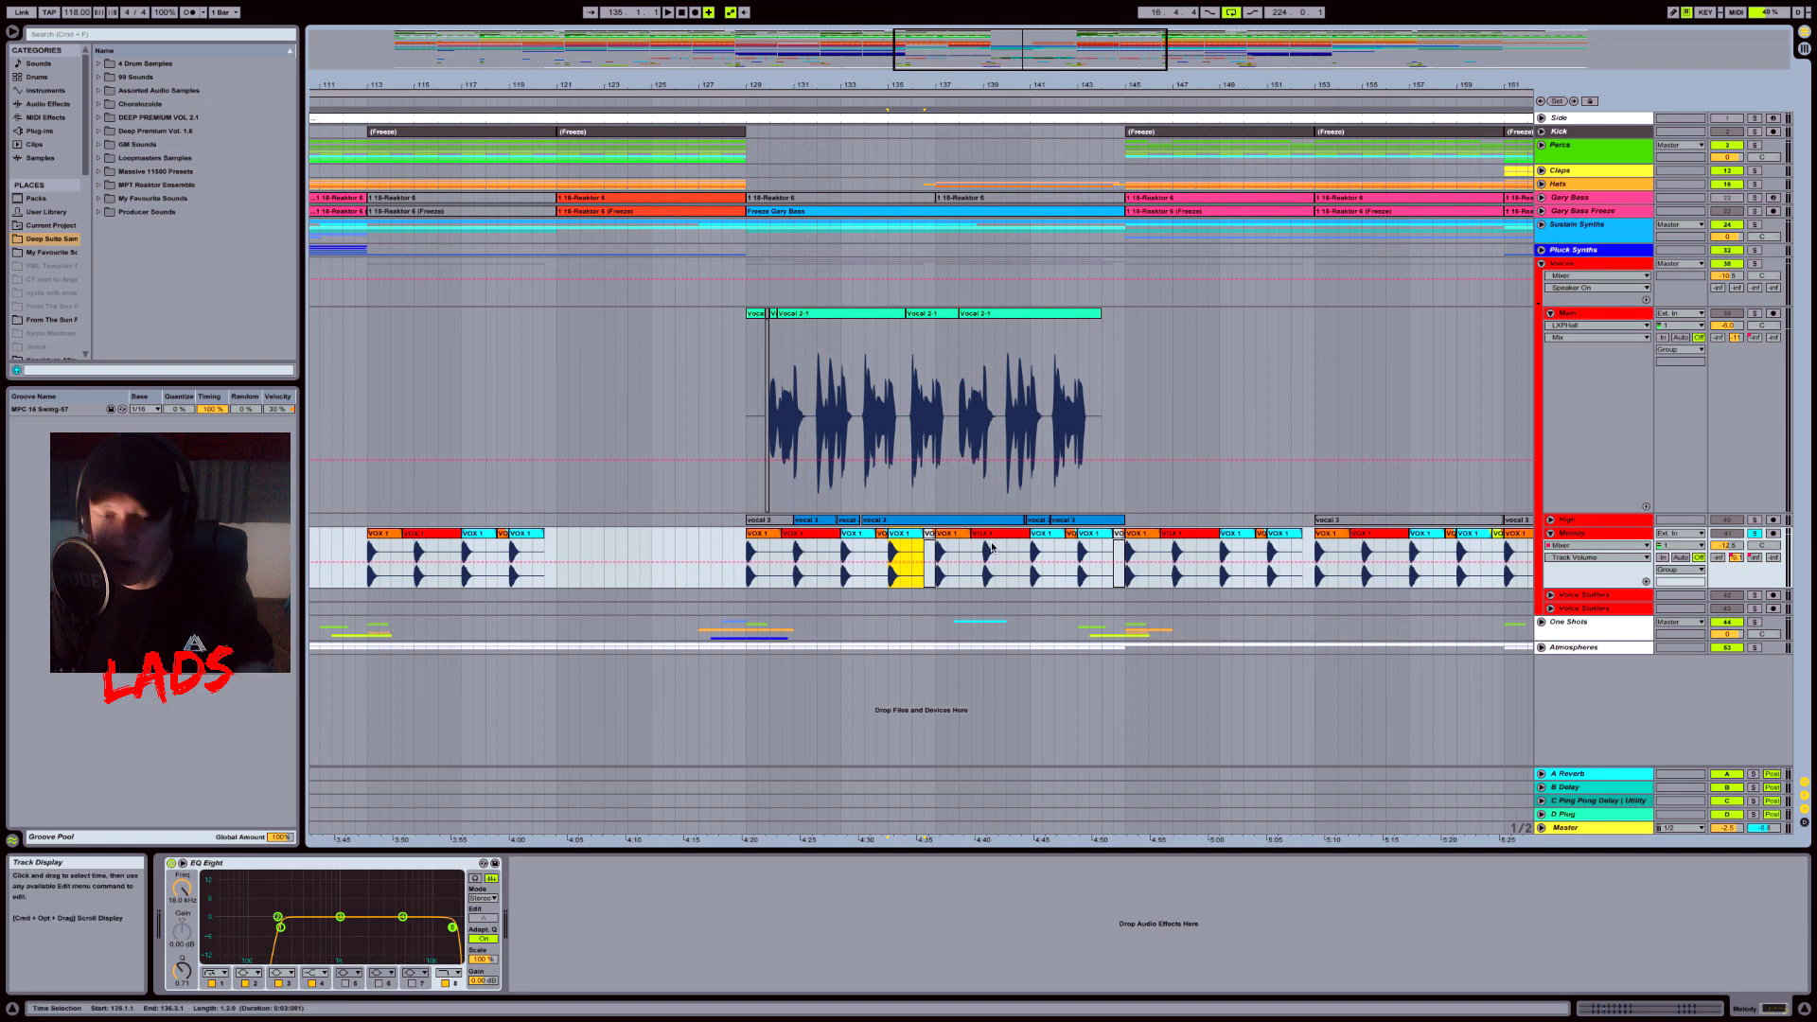
pyautogui.press('space')
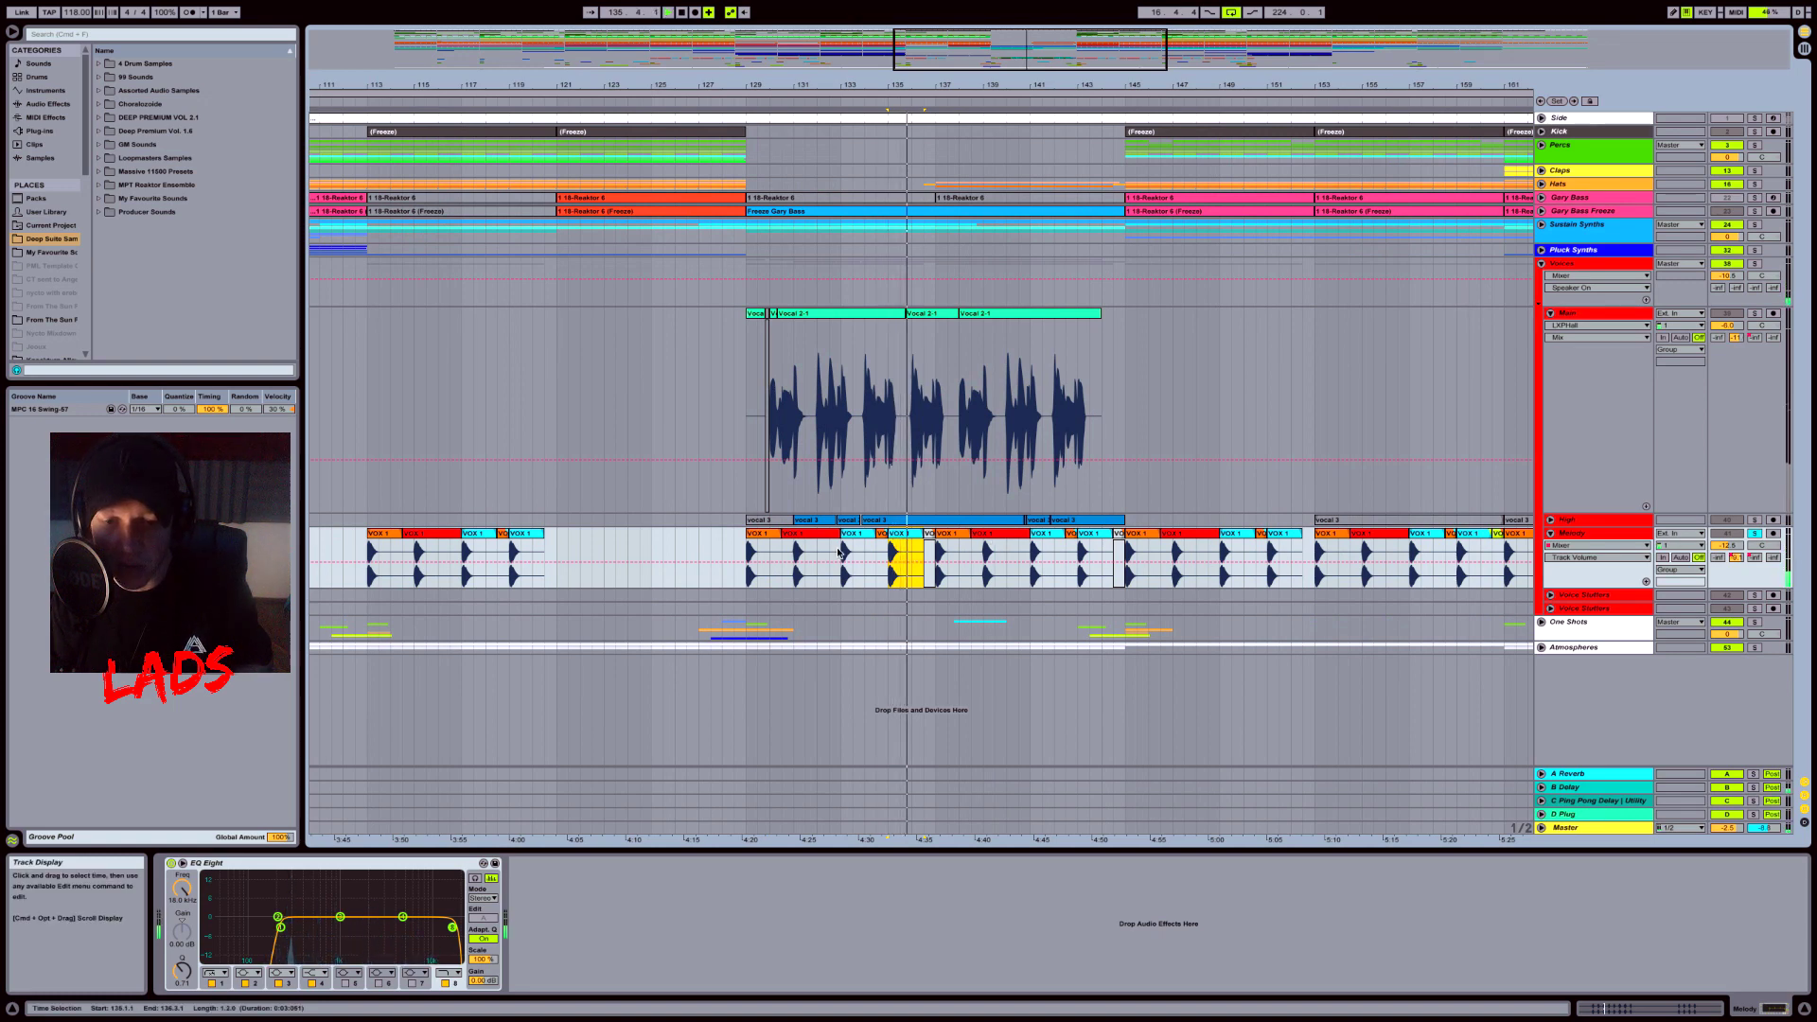
pyautogui.press('space')
# Step: Inspect the sample settings of the first three VOX 1 clips from bar 129, and return to the Melody track's devices
pyautogui.click(763, 554)
pyautogui.doubleClick(762, 554)
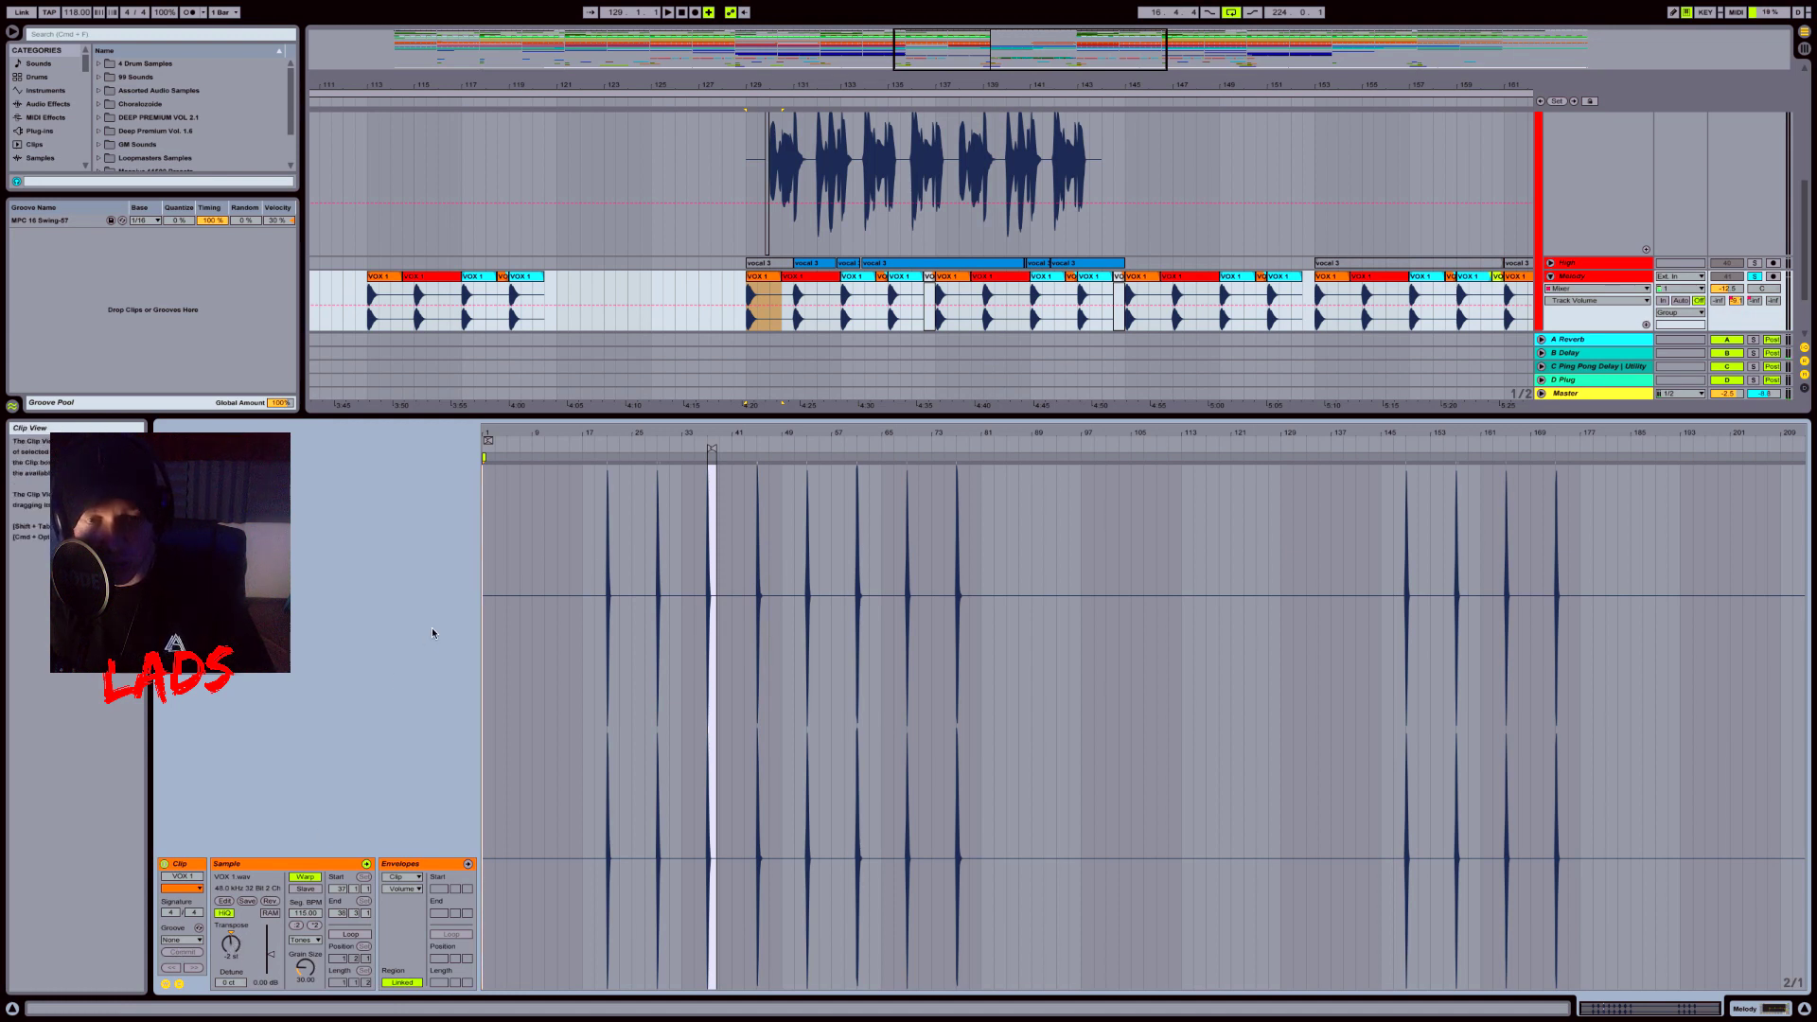
pyautogui.click(798, 281)
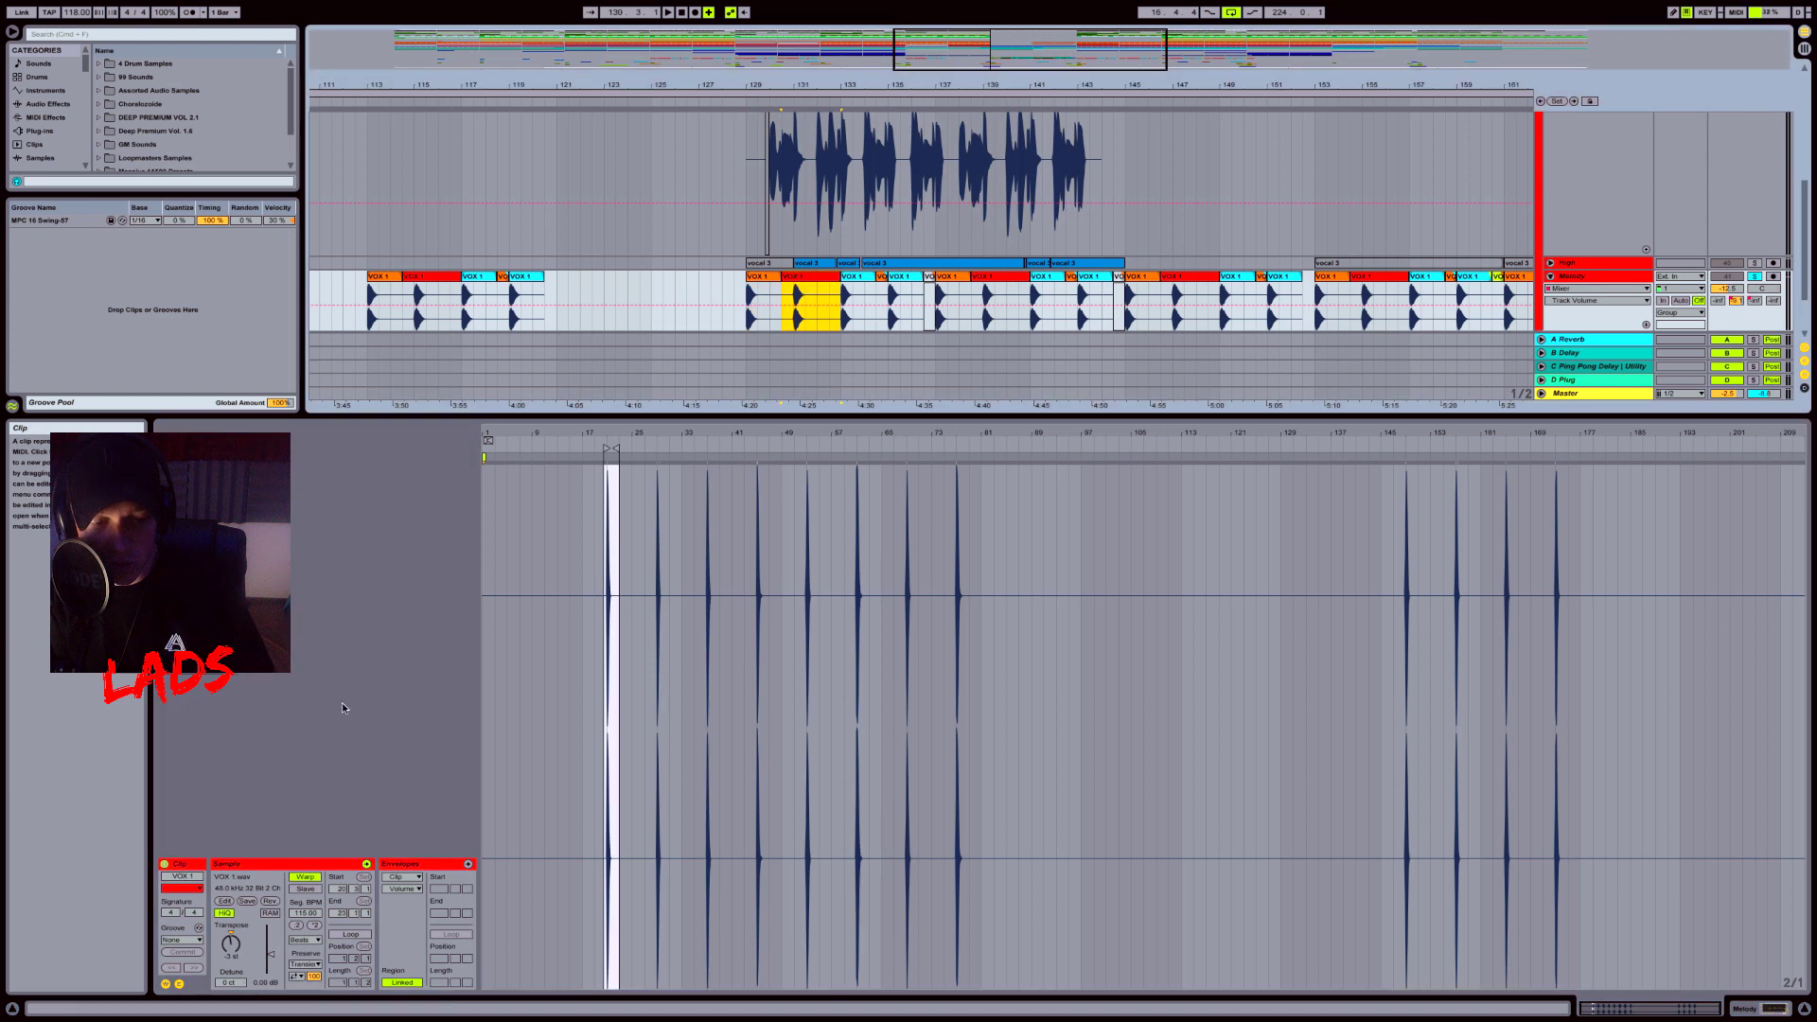
pyautogui.click(859, 277)
pyautogui.click(1776, 1009)
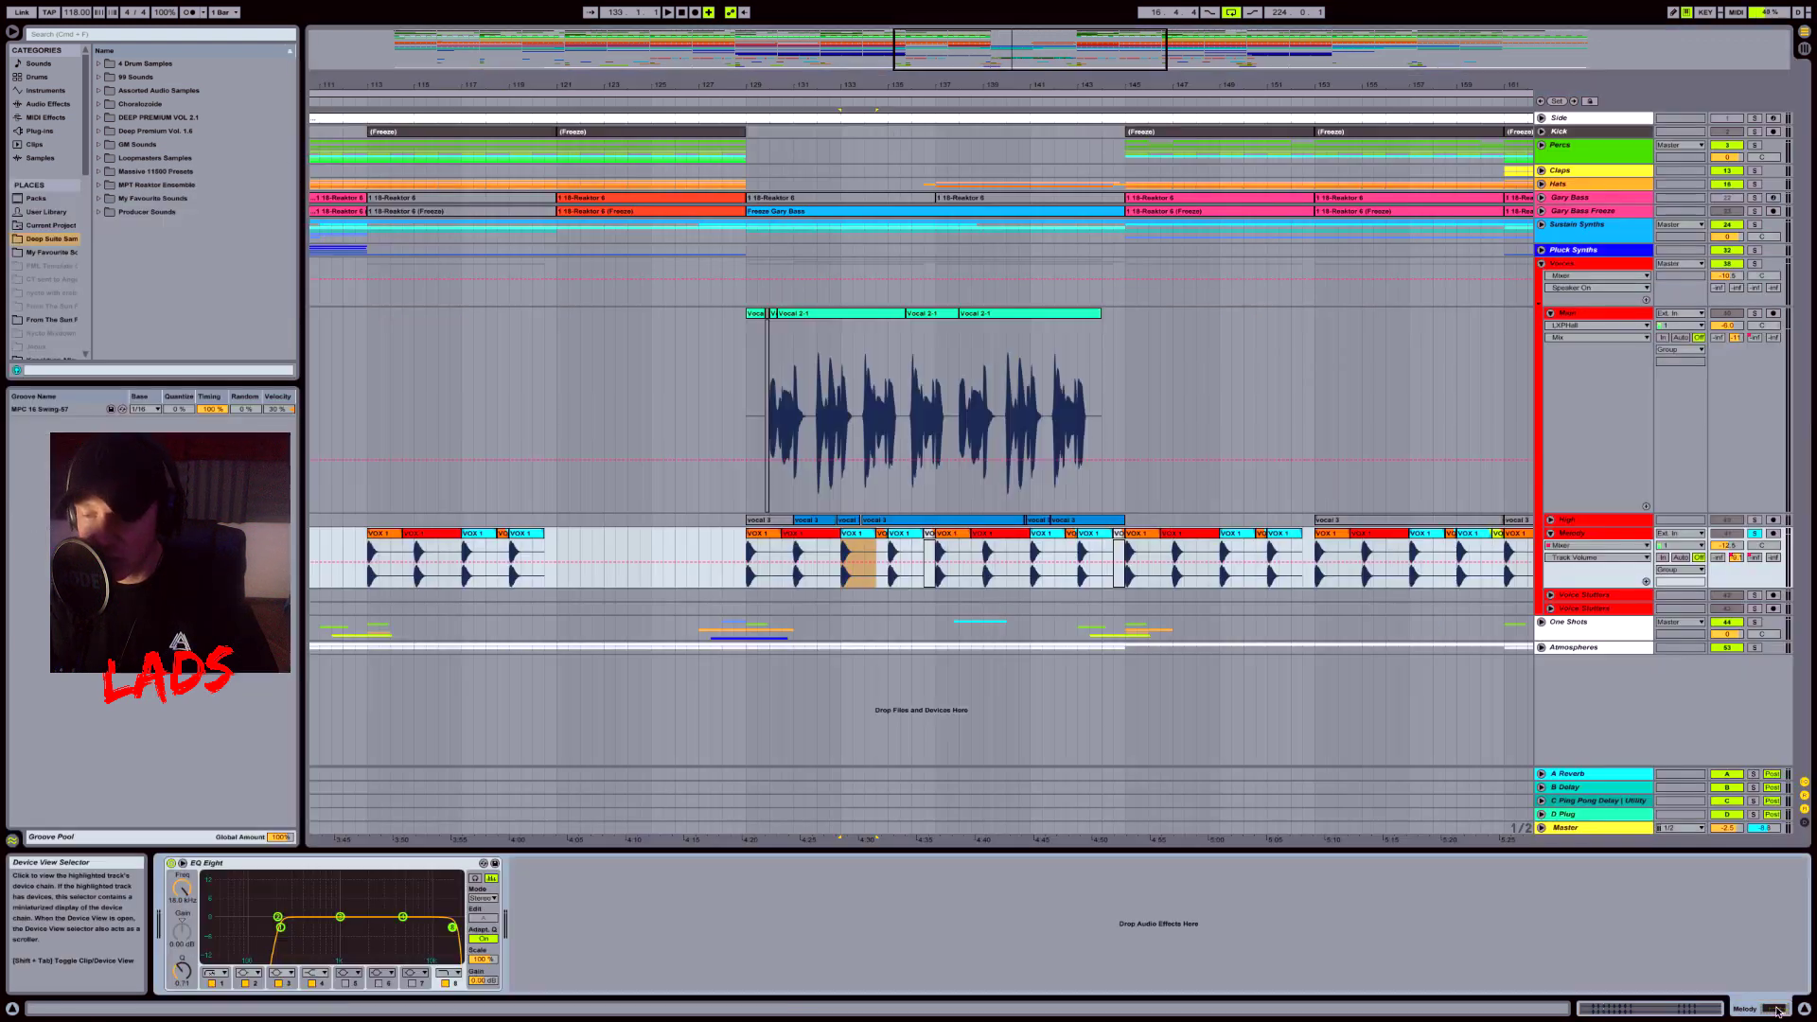
# Step: Unfold the Sustain Synths group, solo its Piano track together with Melody, and play both from bar 129
pyautogui.click(746, 549)
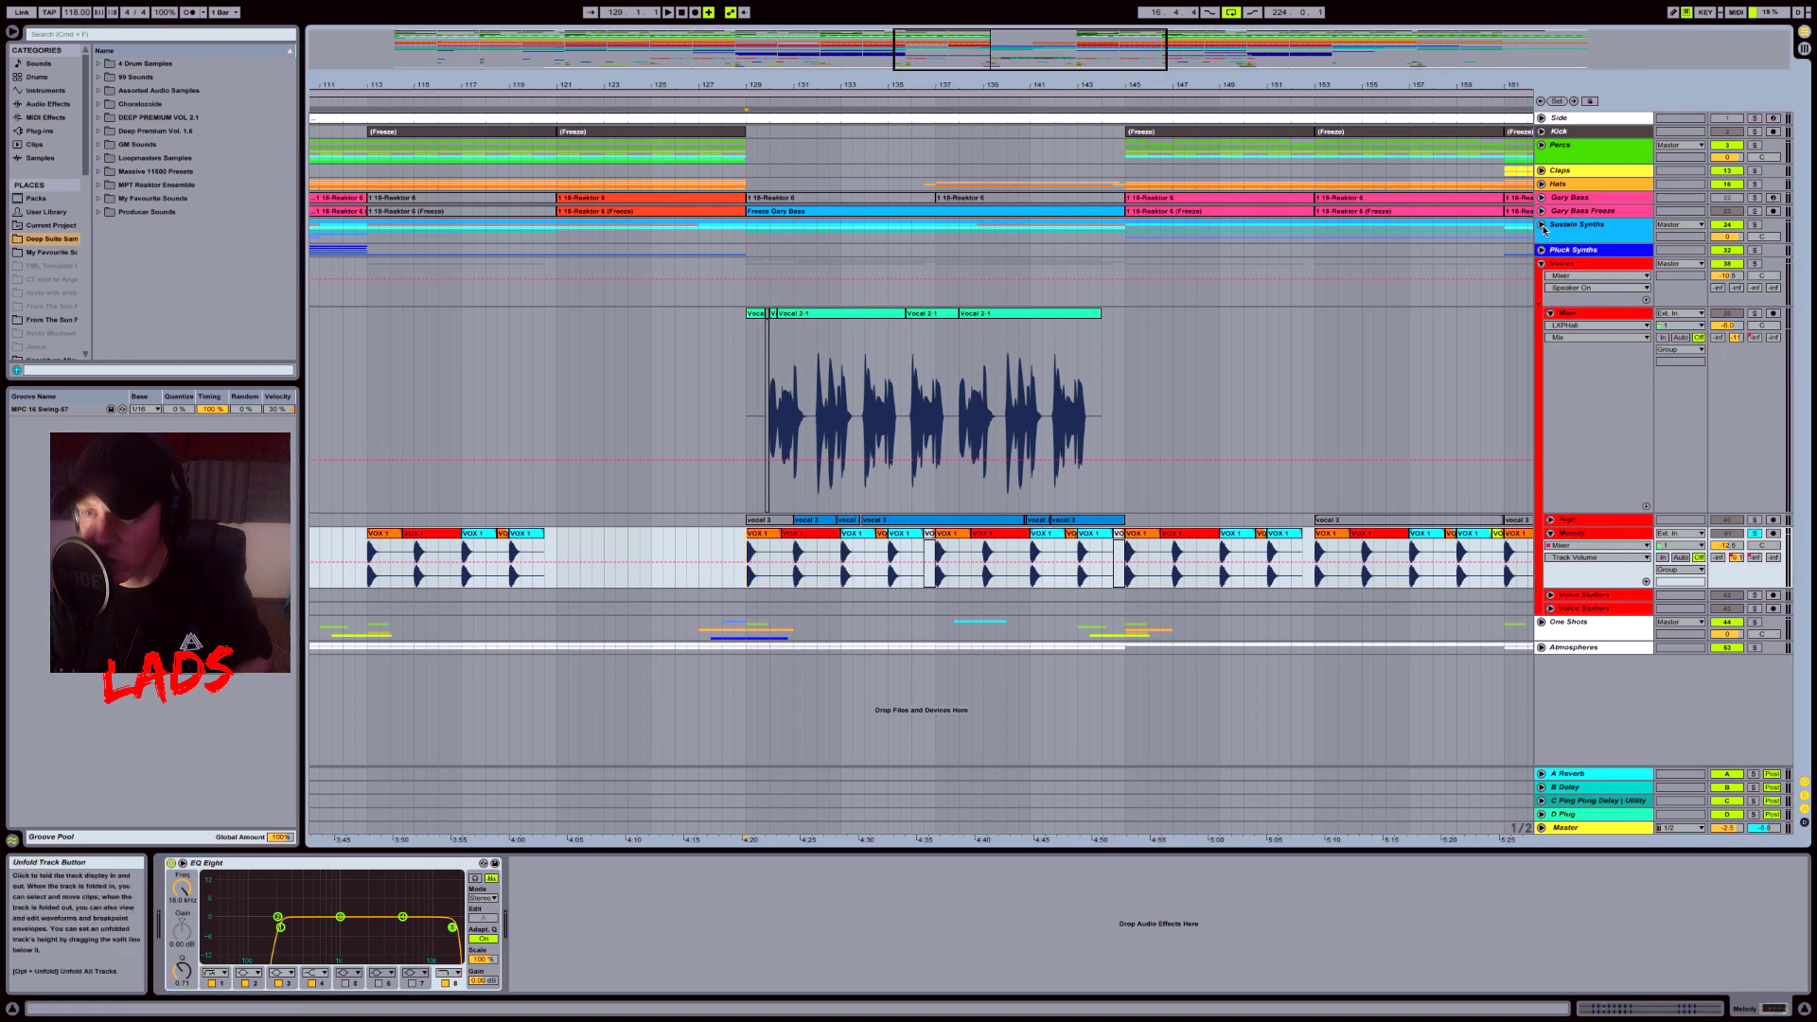
pyautogui.click(1542, 226)
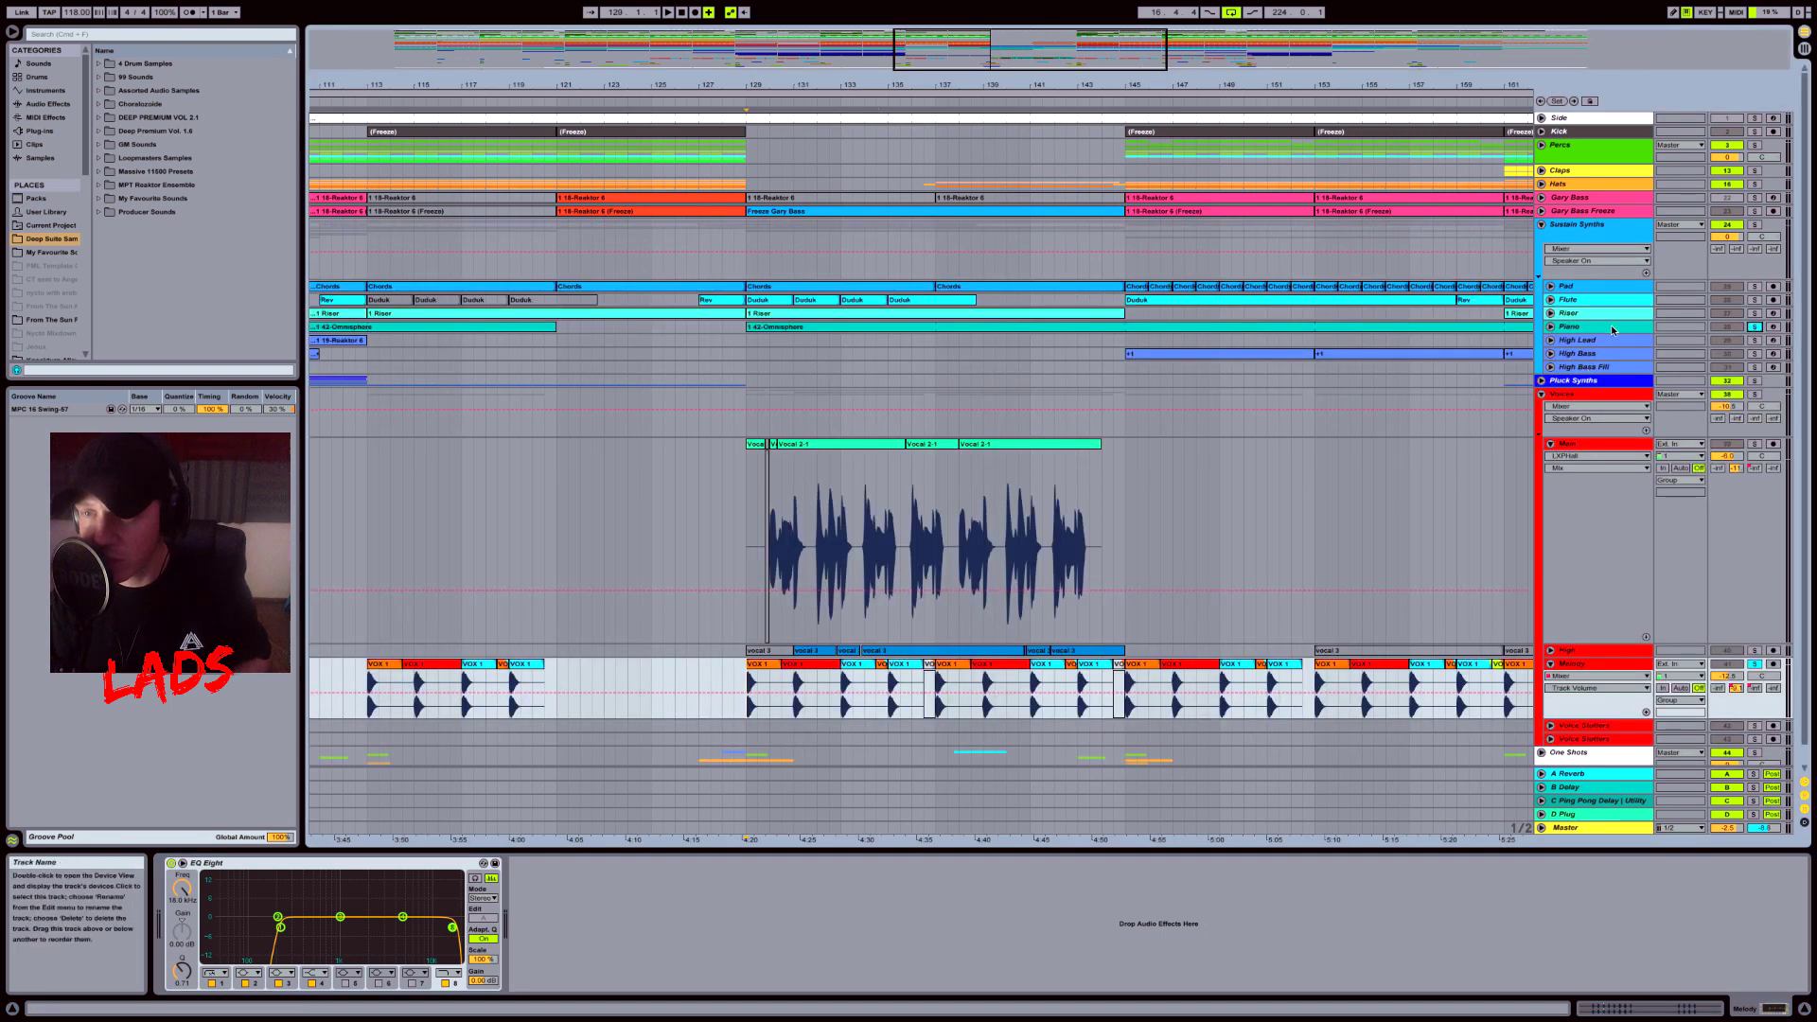
pyautogui.scroll(-1, 1590, 521)
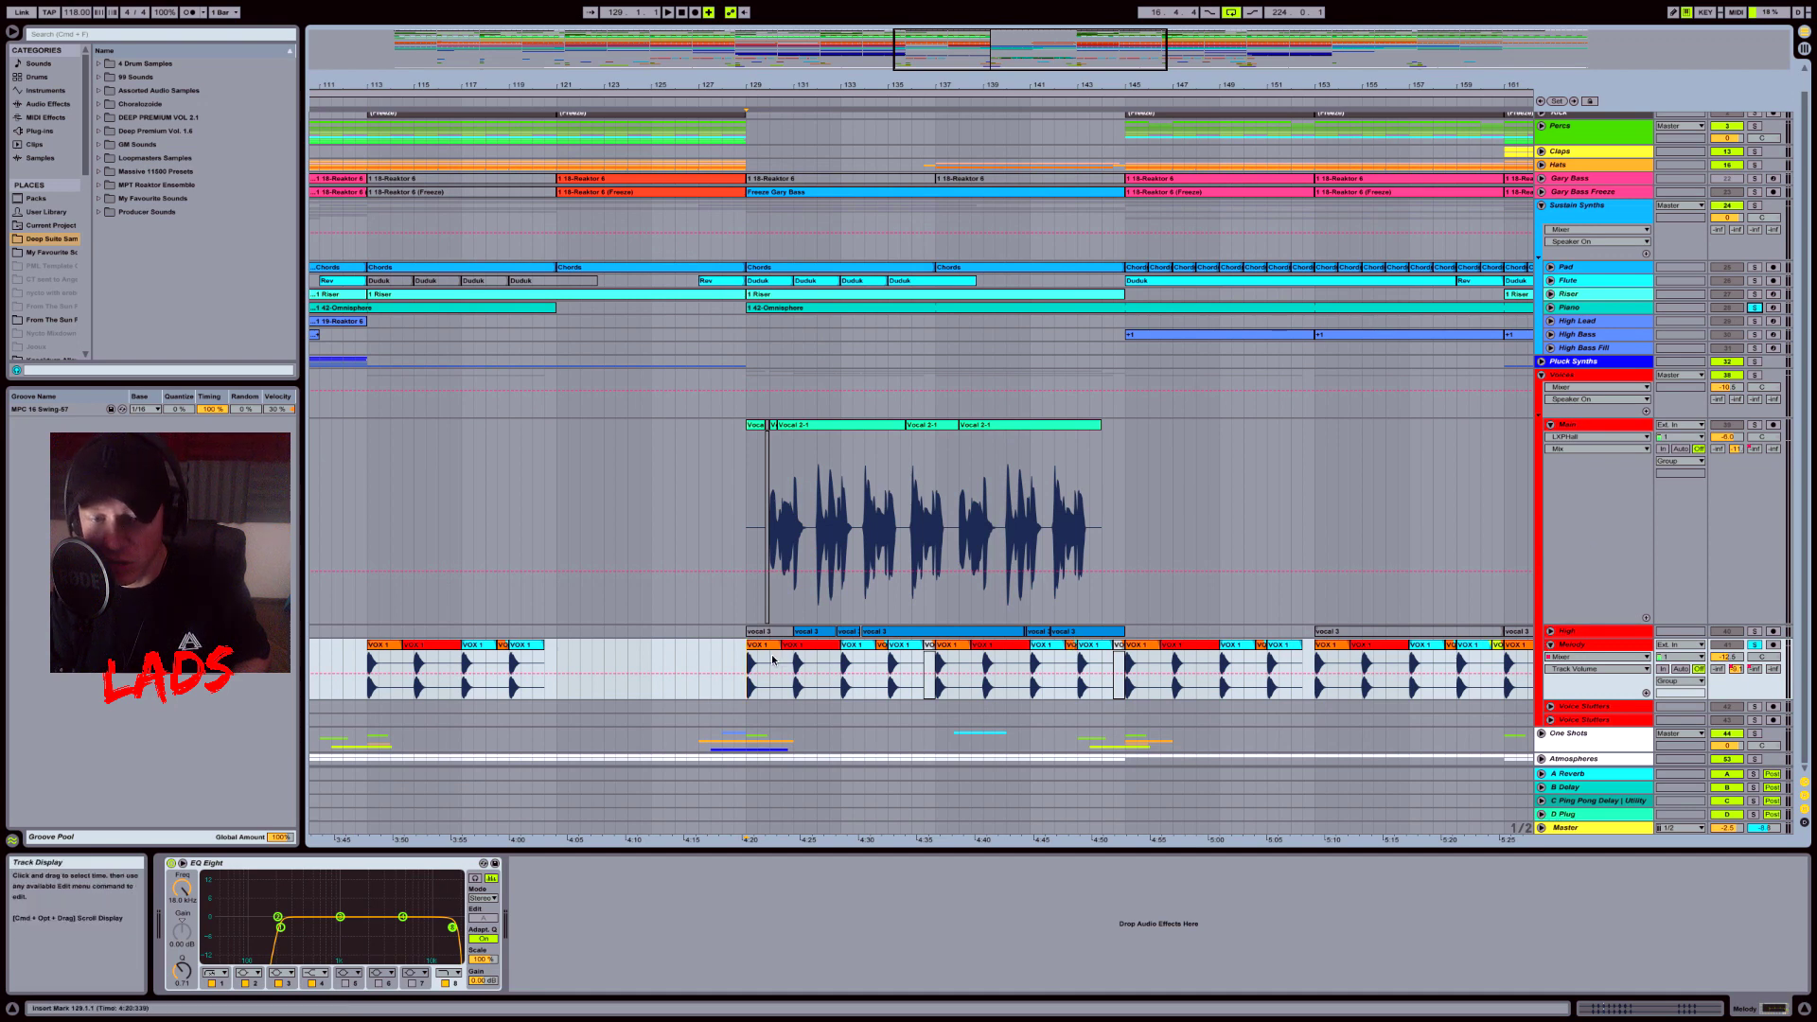
pyautogui.press('space')
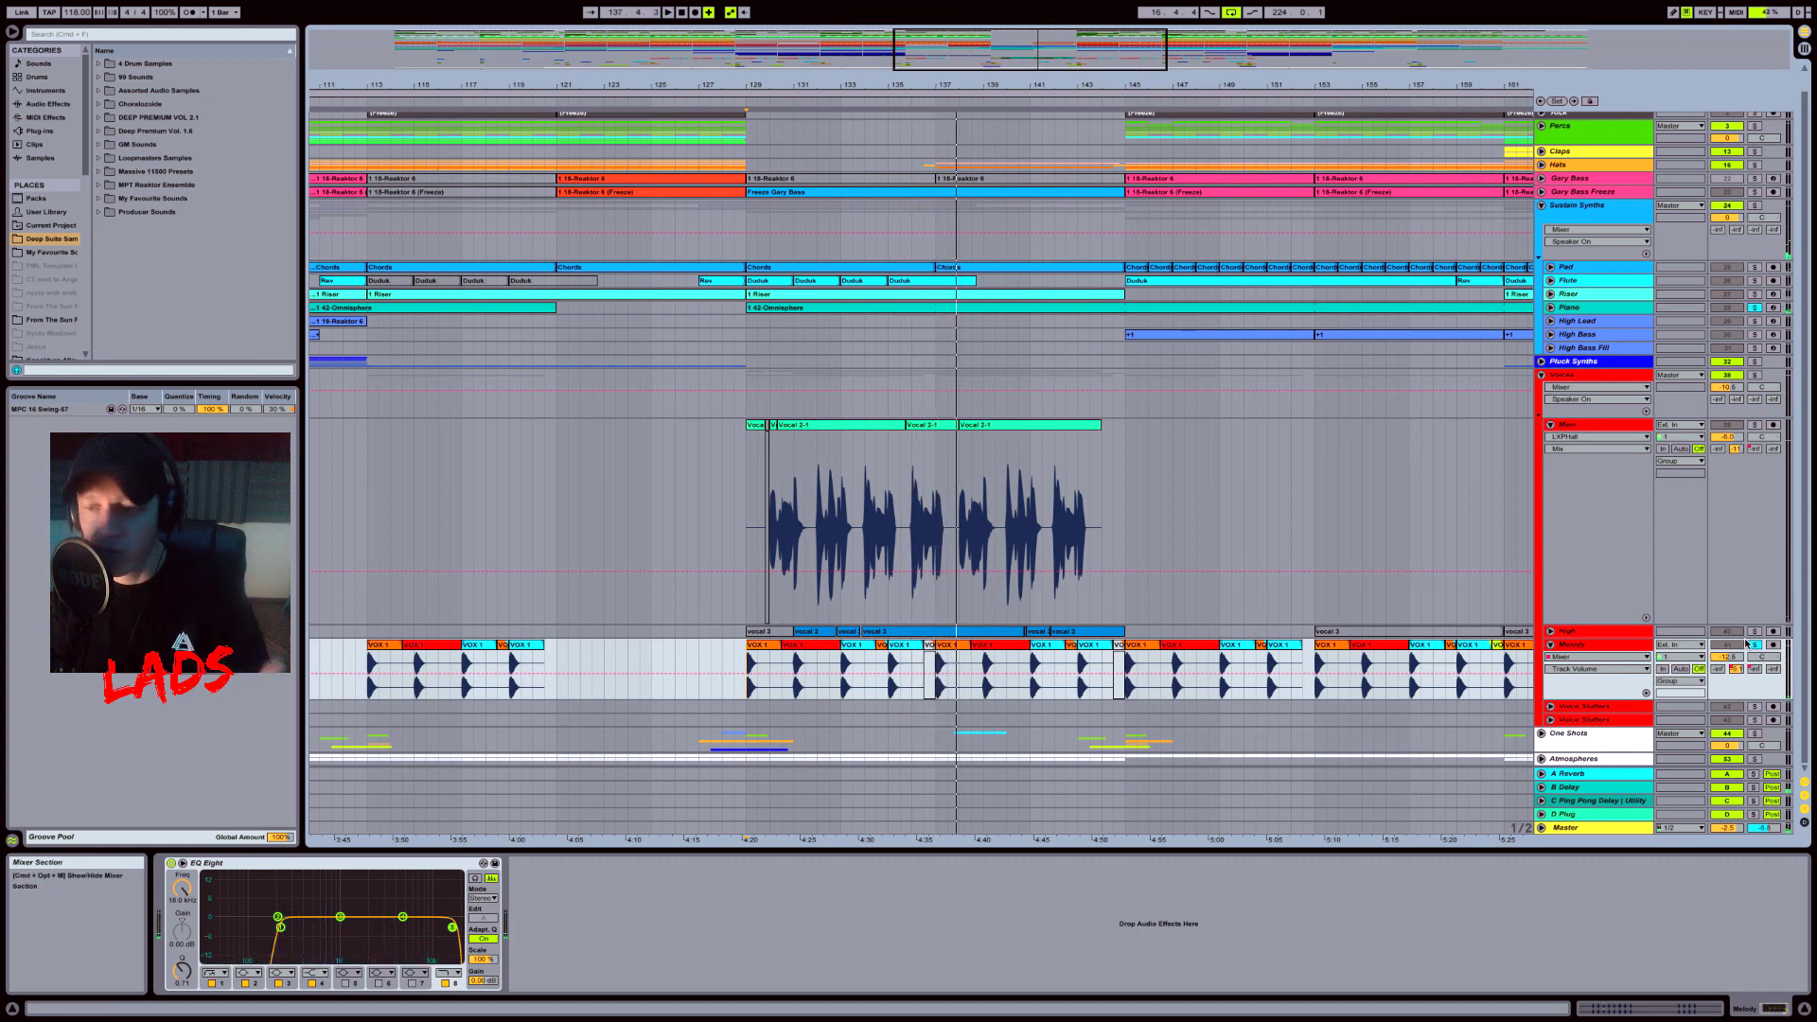
# Step: Clear the Melody and Piano solos, and fold the Melody track, the Voices group and the Sustain Synths group
pyautogui.click(1551, 644)
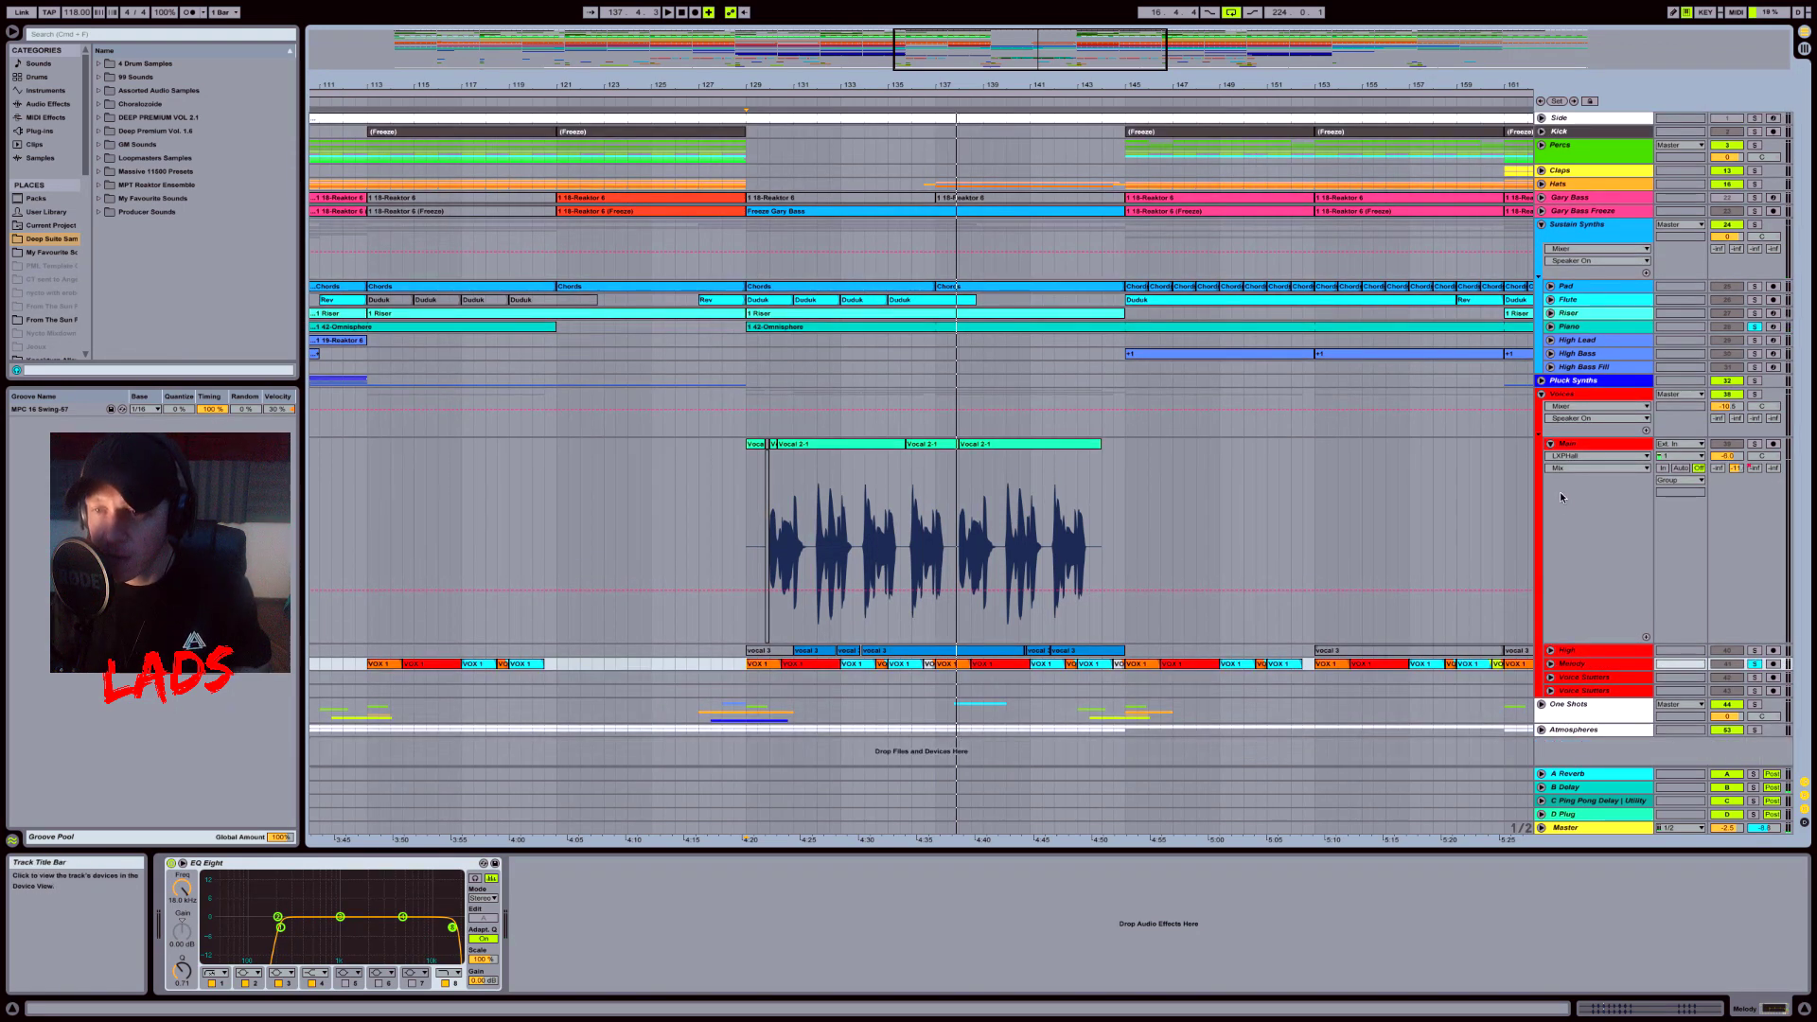
pyautogui.click(1541, 394)
pyautogui.click(1541, 224)
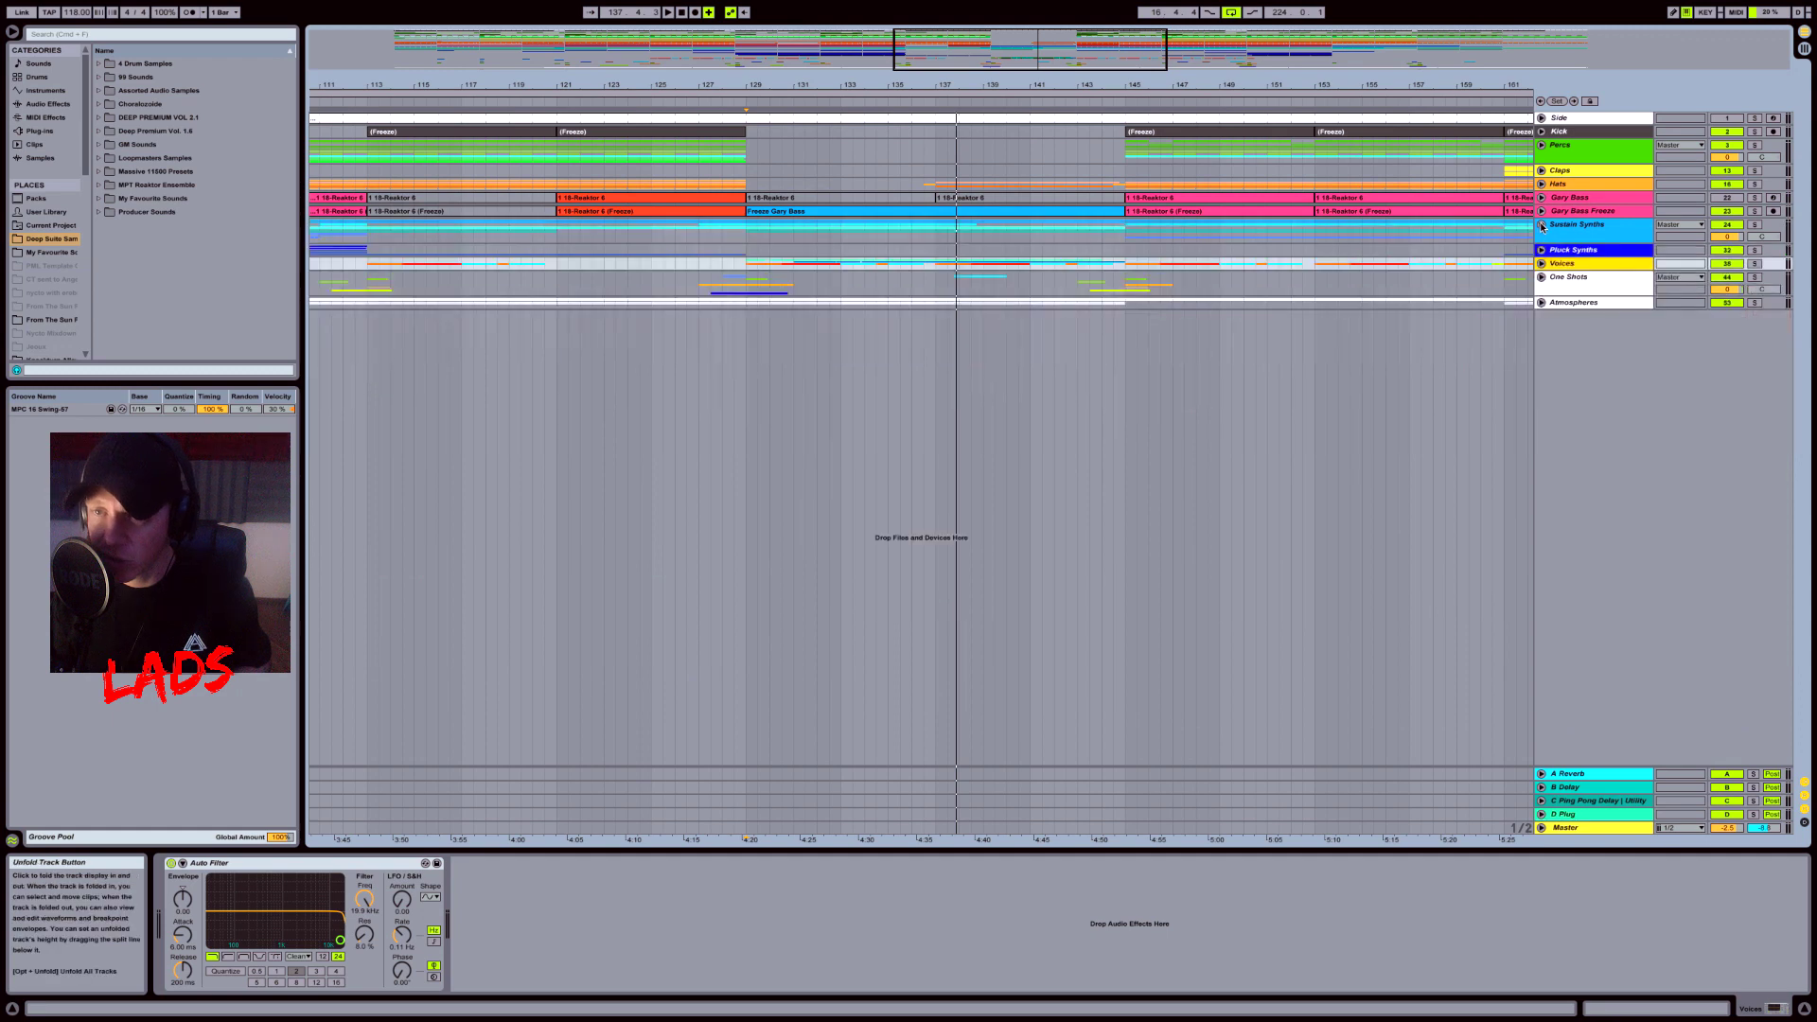
# Step: Unfold the One Shots group and show the devices of its Omni WN 2 track
pyautogui.click(1571, 277)
pyautogui.click(1541, 277)
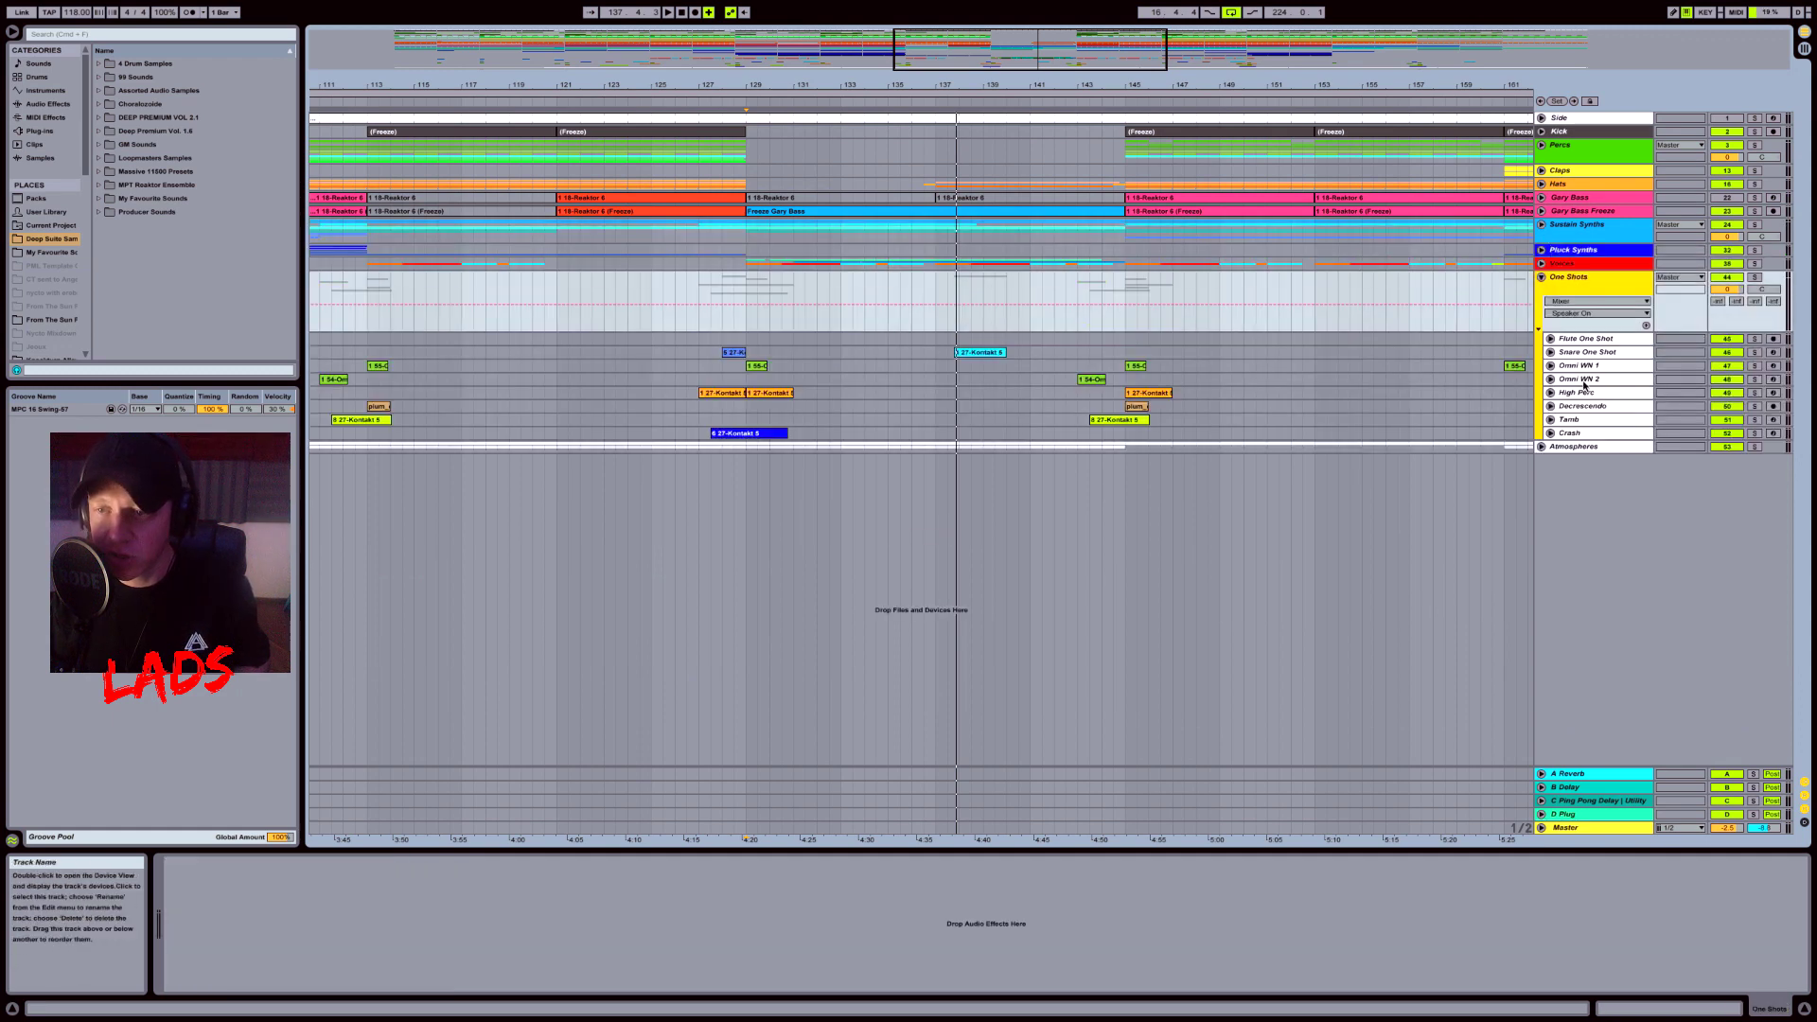
pyautogui.click(1586, 381)
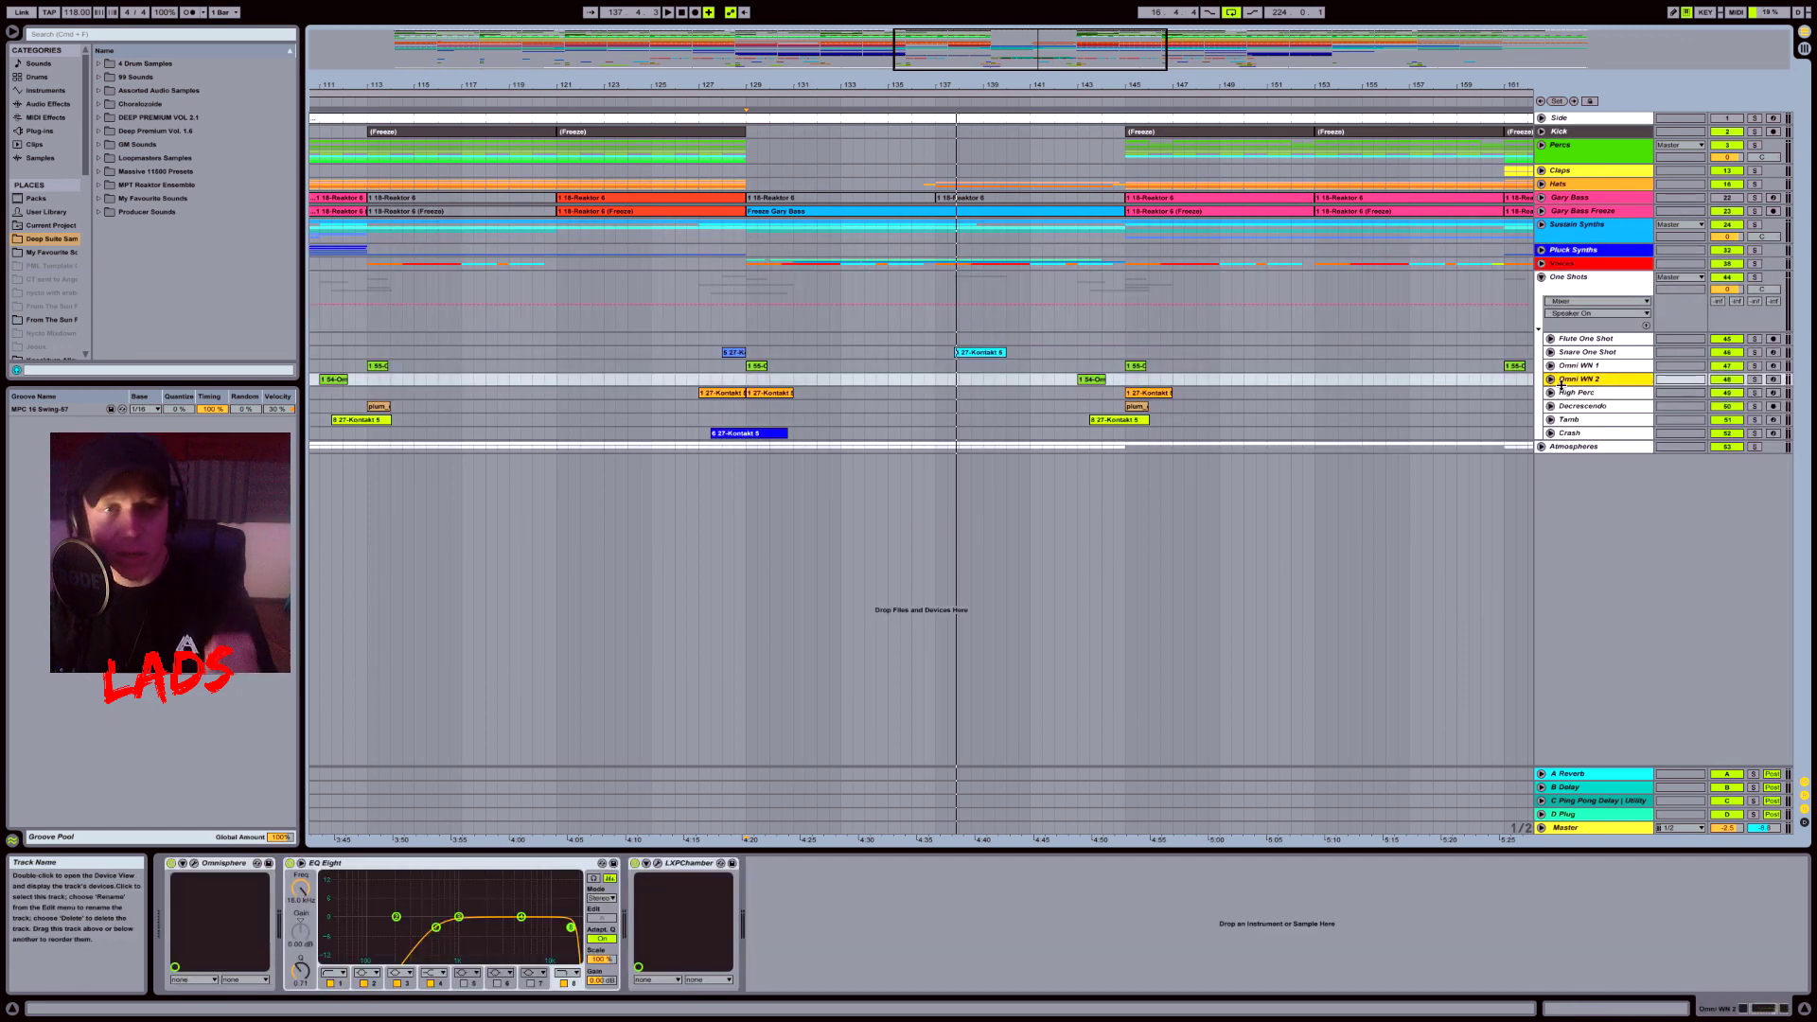
pyautogui.moveTo(1055, 59); pyautogui.dragTo(1055, 54)
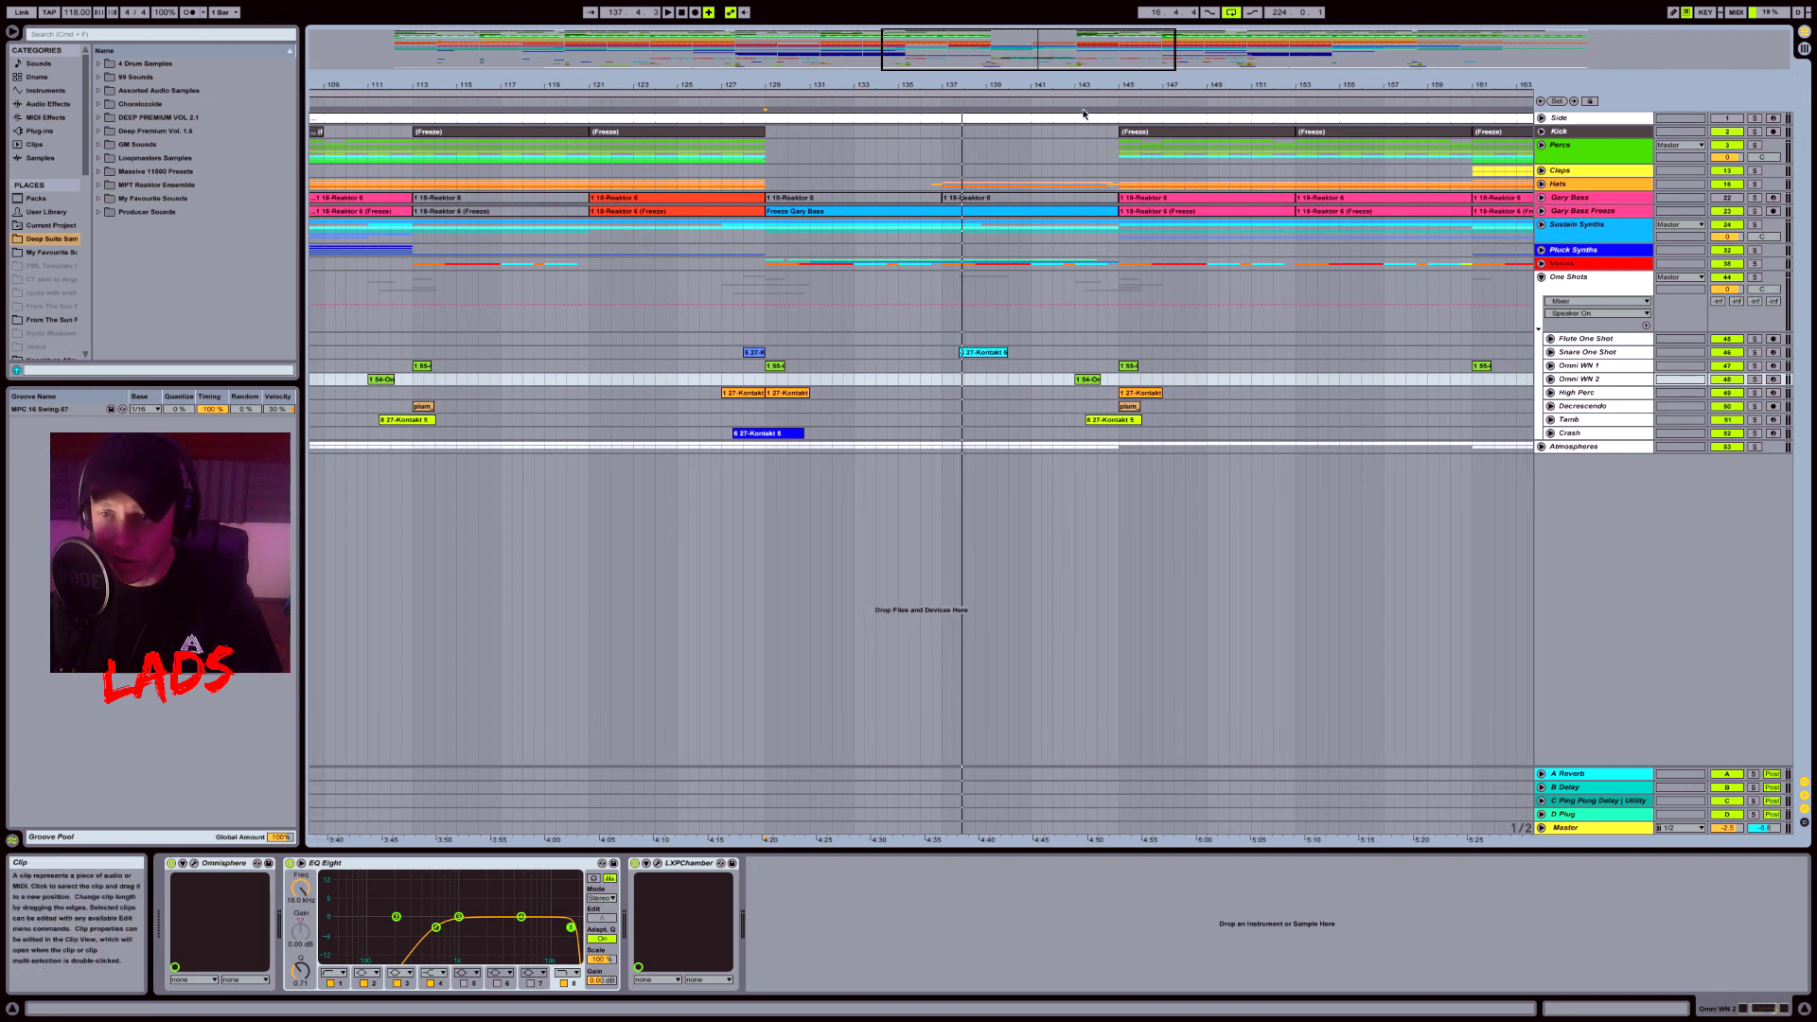
# Step: Unfold the Atmospheres group and show the Children track's devices, with a wider stretch of the arrangement in view
pyautogui.click(1595, 450)
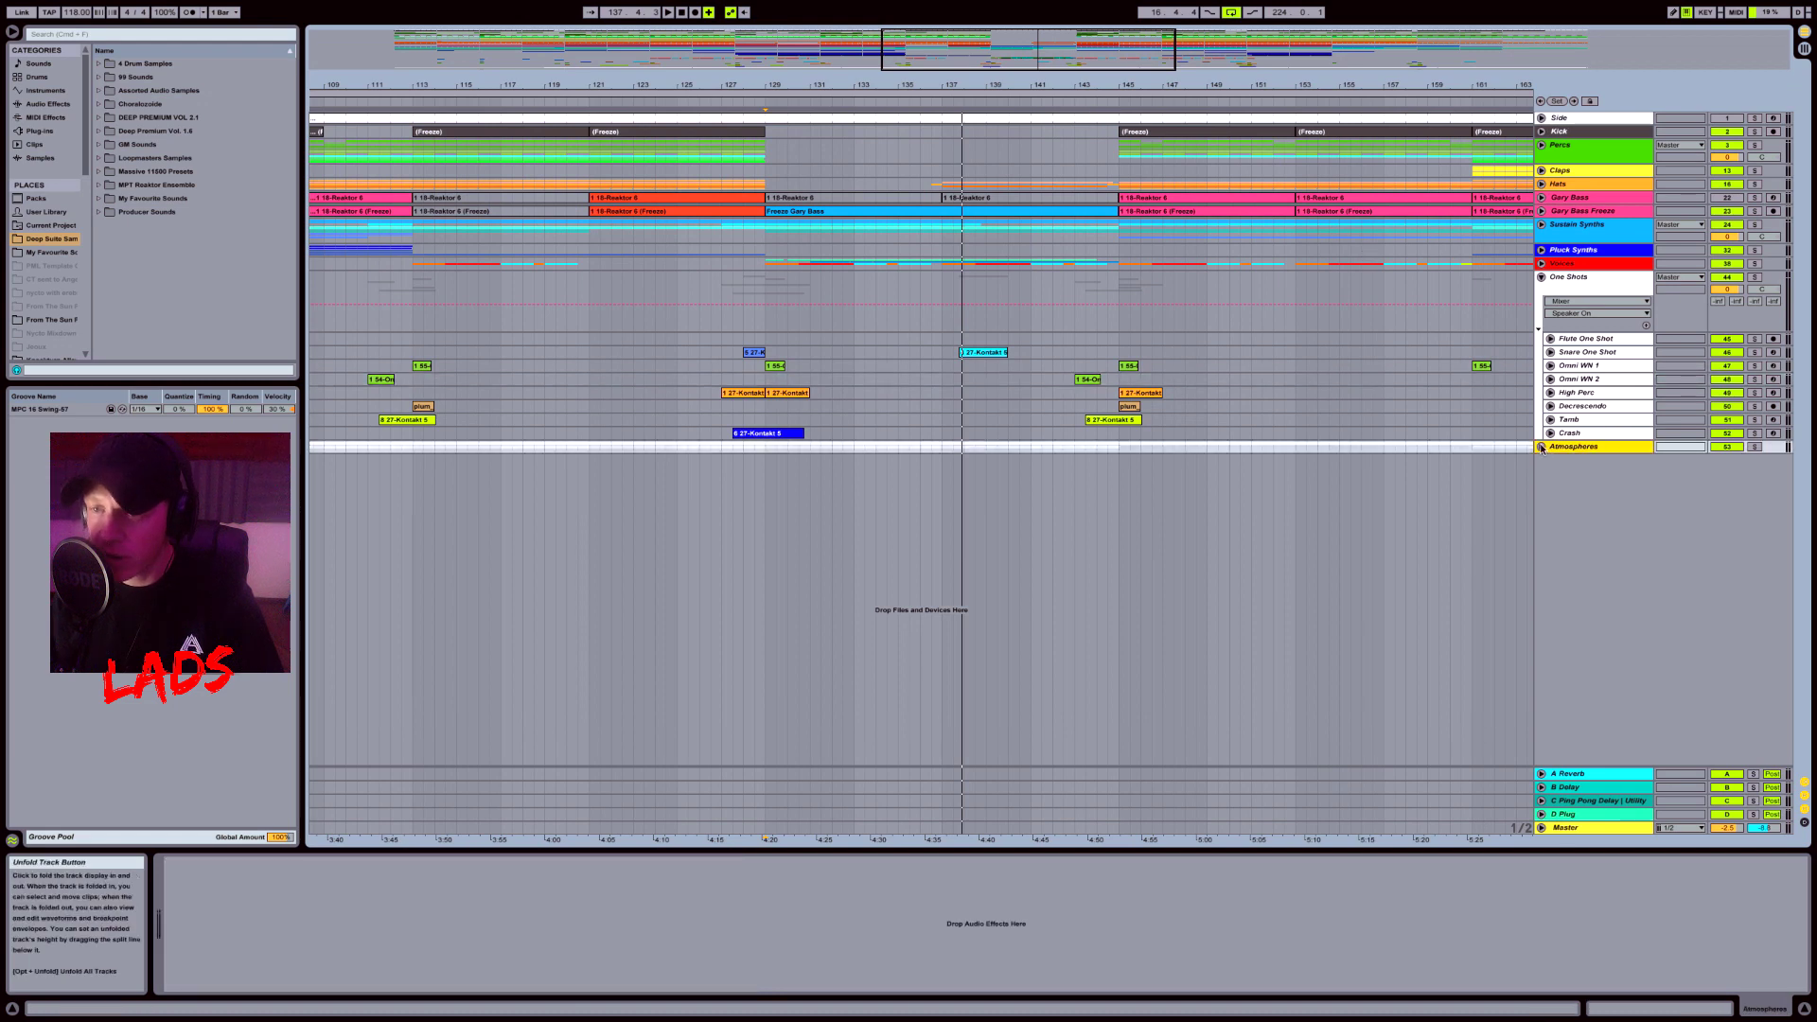
pyautogui.click(1542, 447)
pyautogui.click(1583, 499)
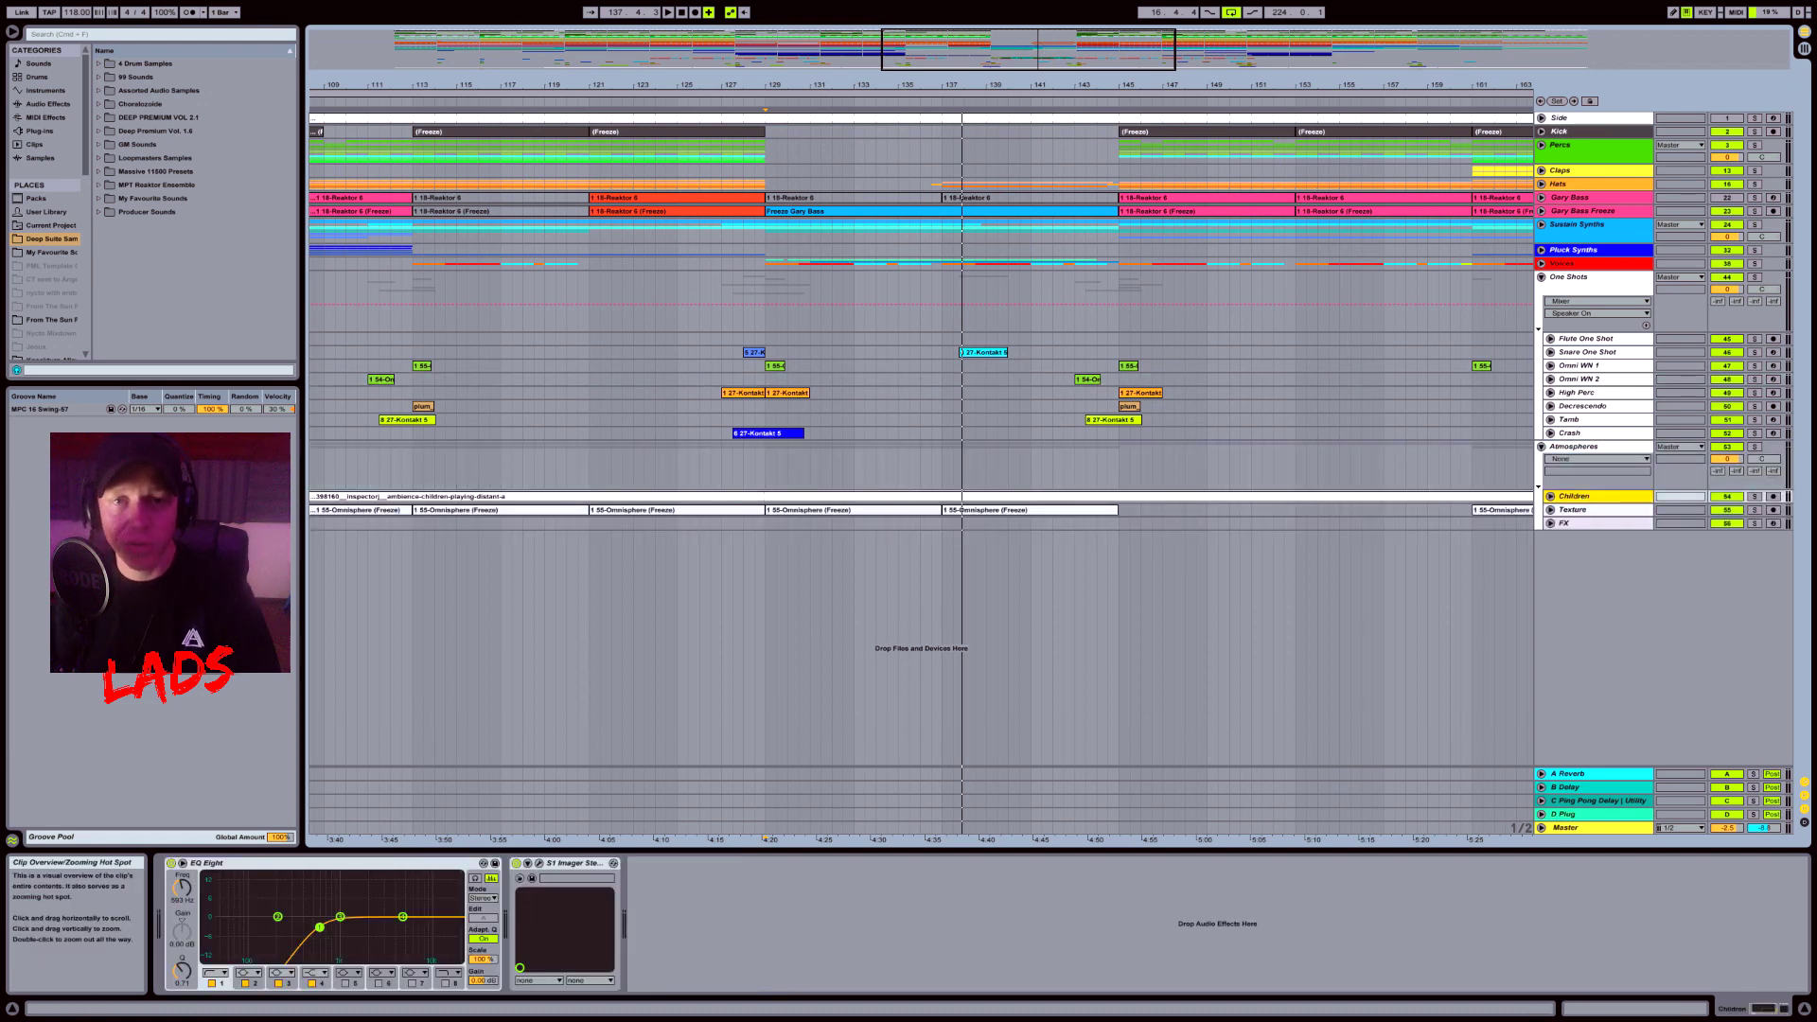
pyautogui.moveTo(1067, 85); pyautogui.dragTo(1035, 61)
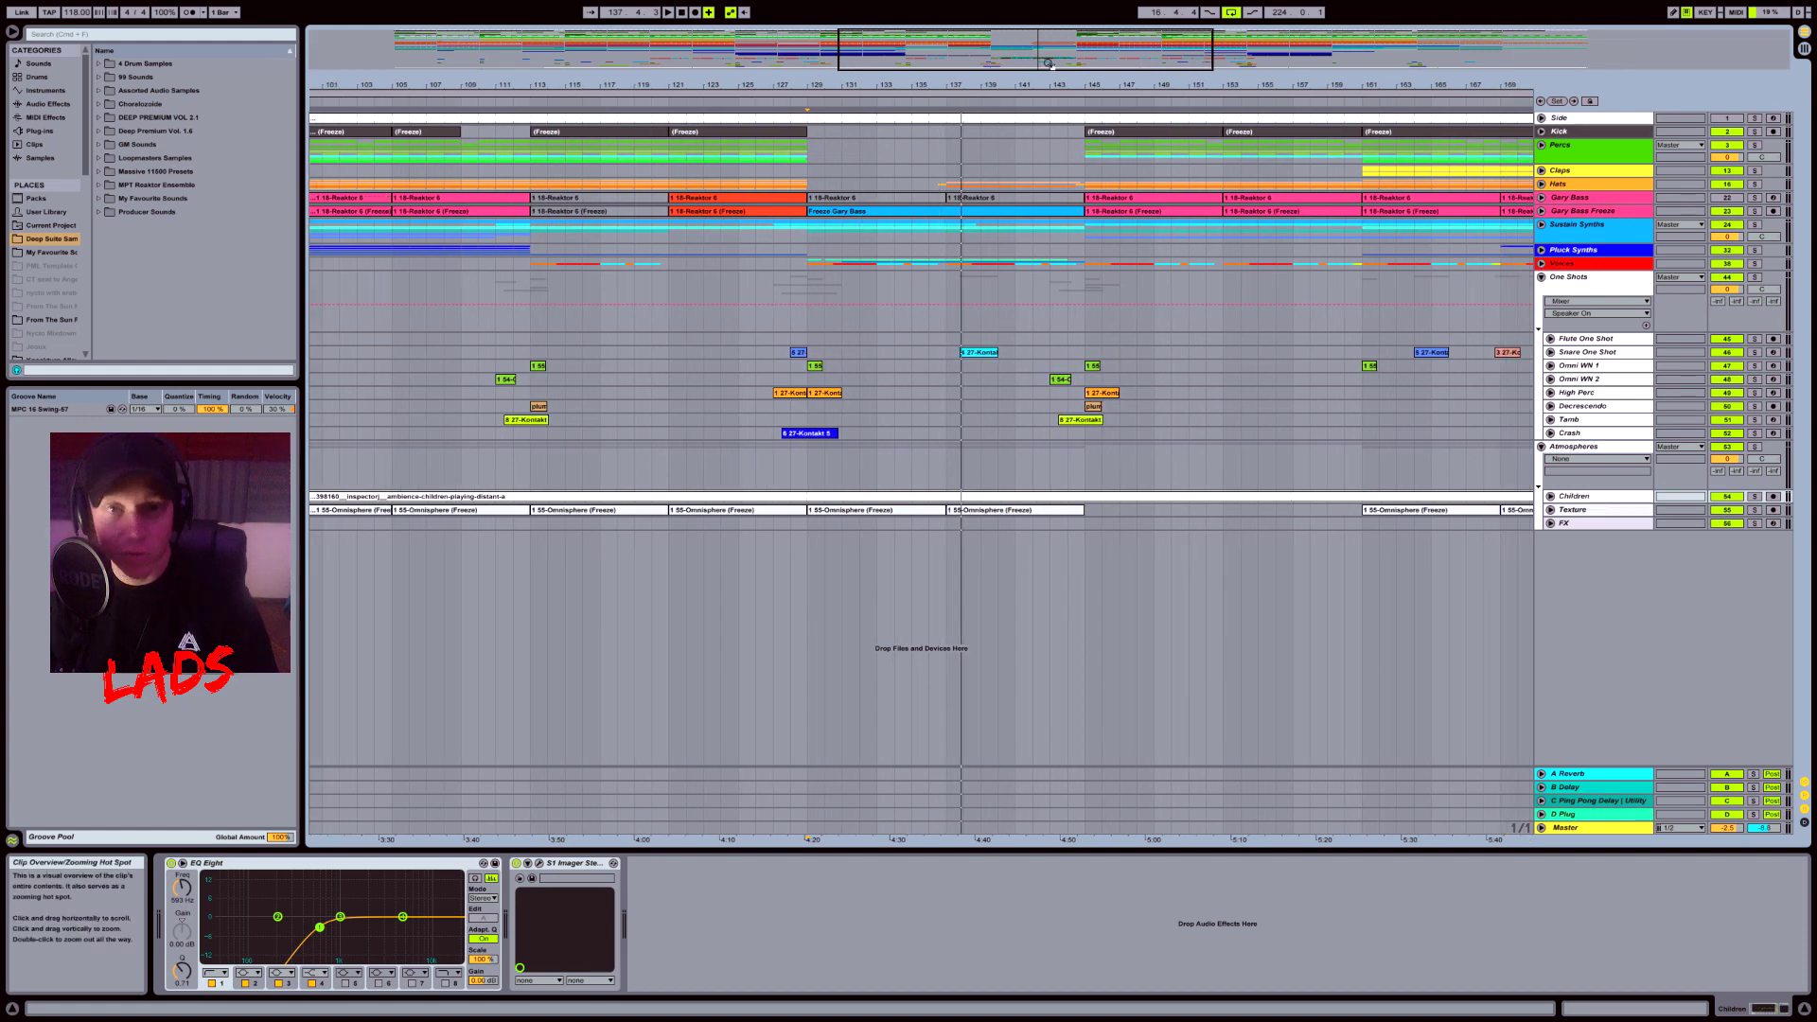
pyautogui.moveTo(1049, 63); pyautogui.dragTo(1049, 58)
# Step: Unfold and solo the Children track, and play its ambience recording from just before bar 137
pyautogui.click(1549, 496)
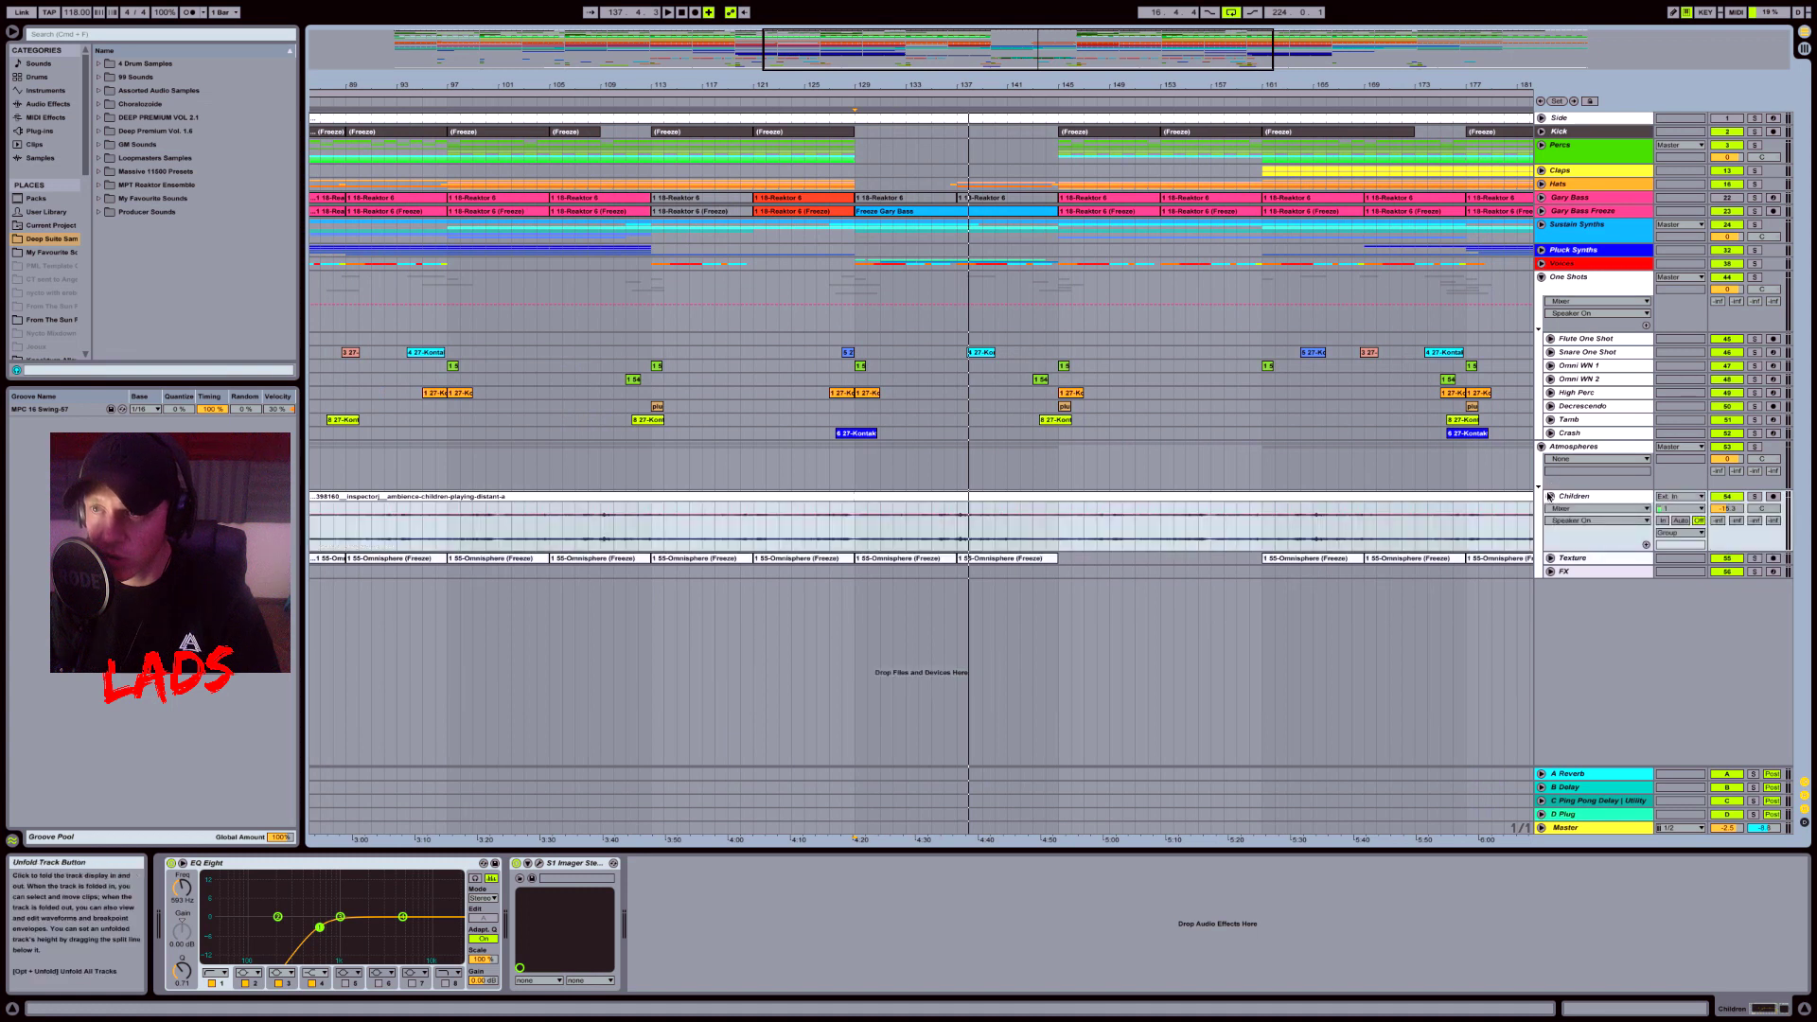
pyautogui.click(1754, 496)
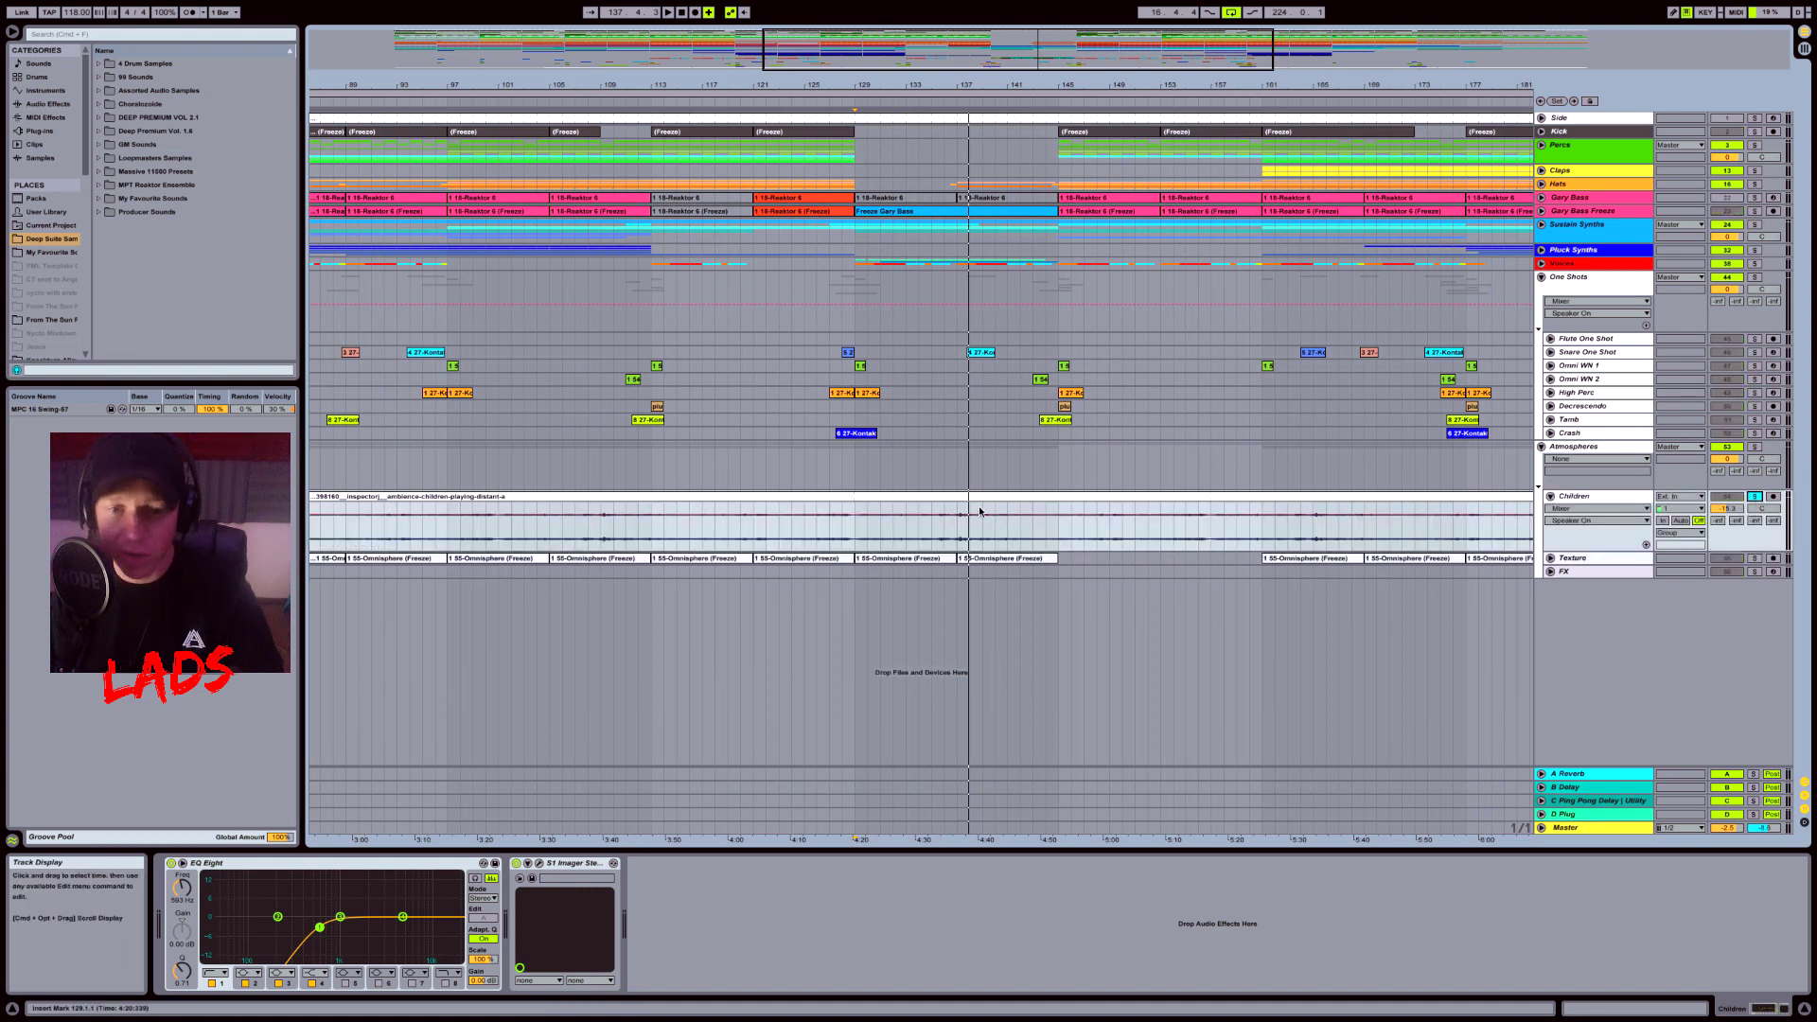
pyautogui.click(947, 509)
pyautogui.press('space')
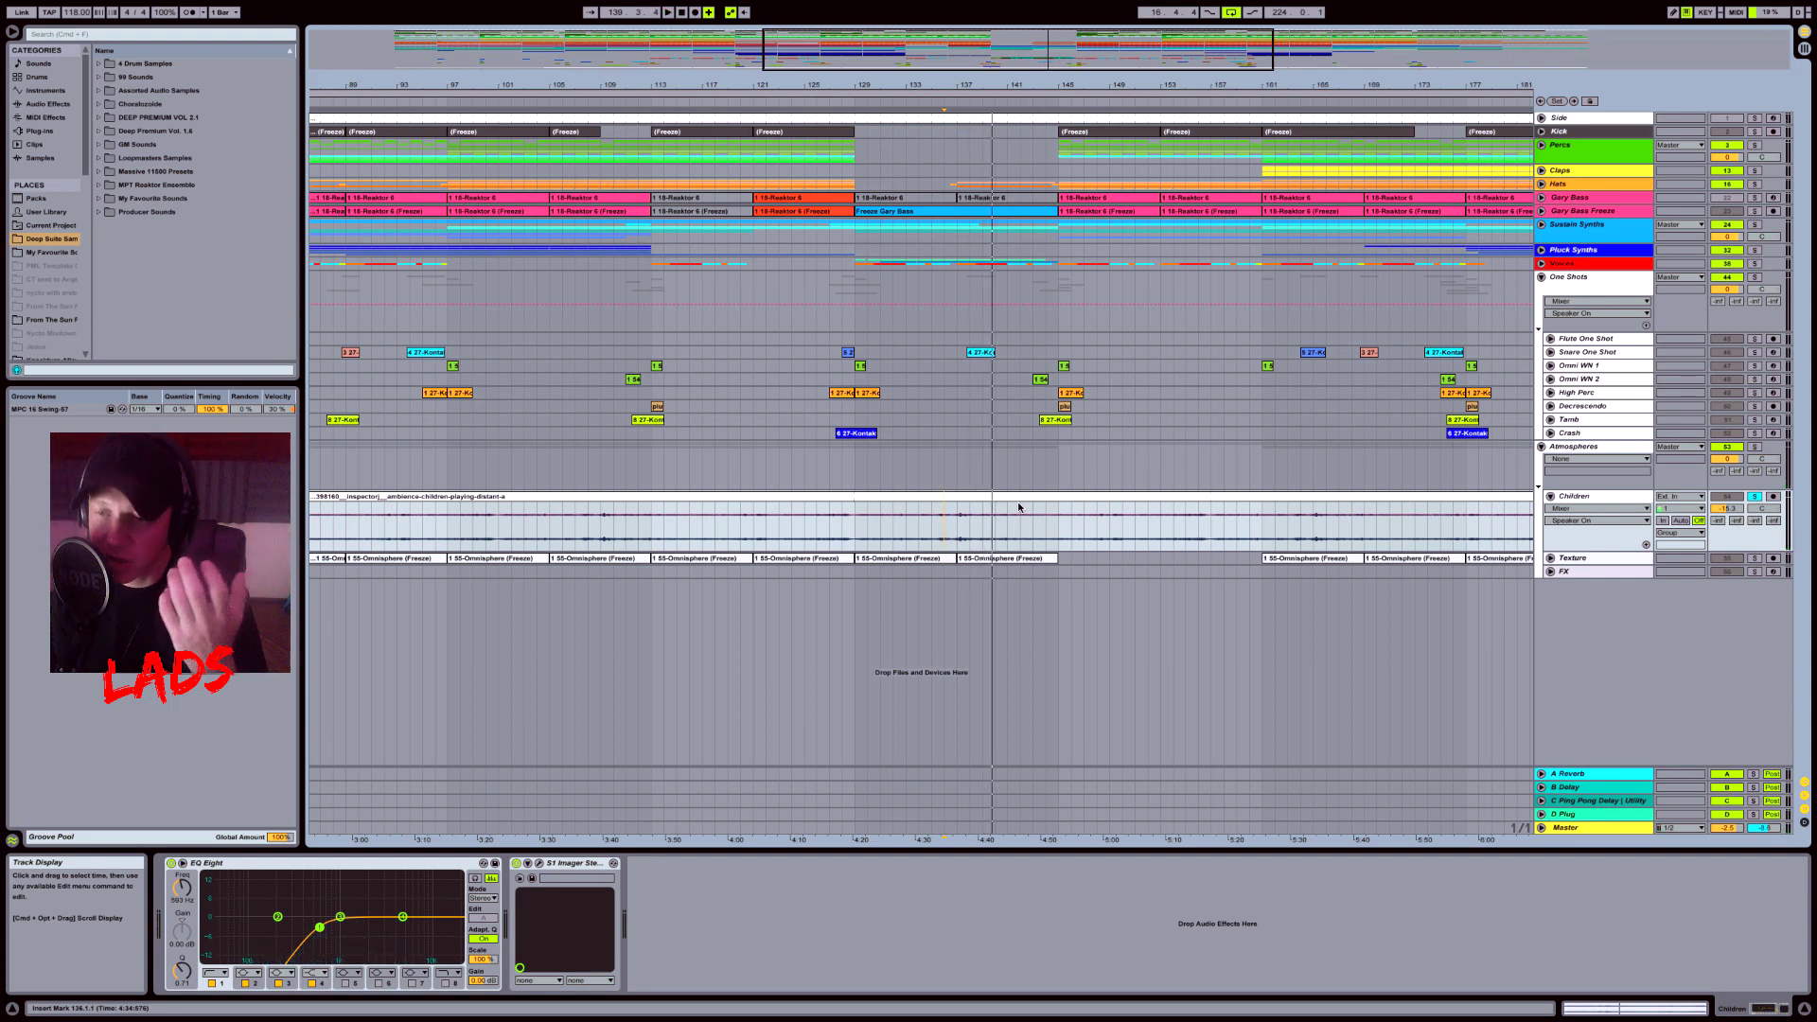
# Step: Solo and unfold the Texture track in the Atmospheres group, and raise its track volume slightly
pyautogui.click(1610, 558)
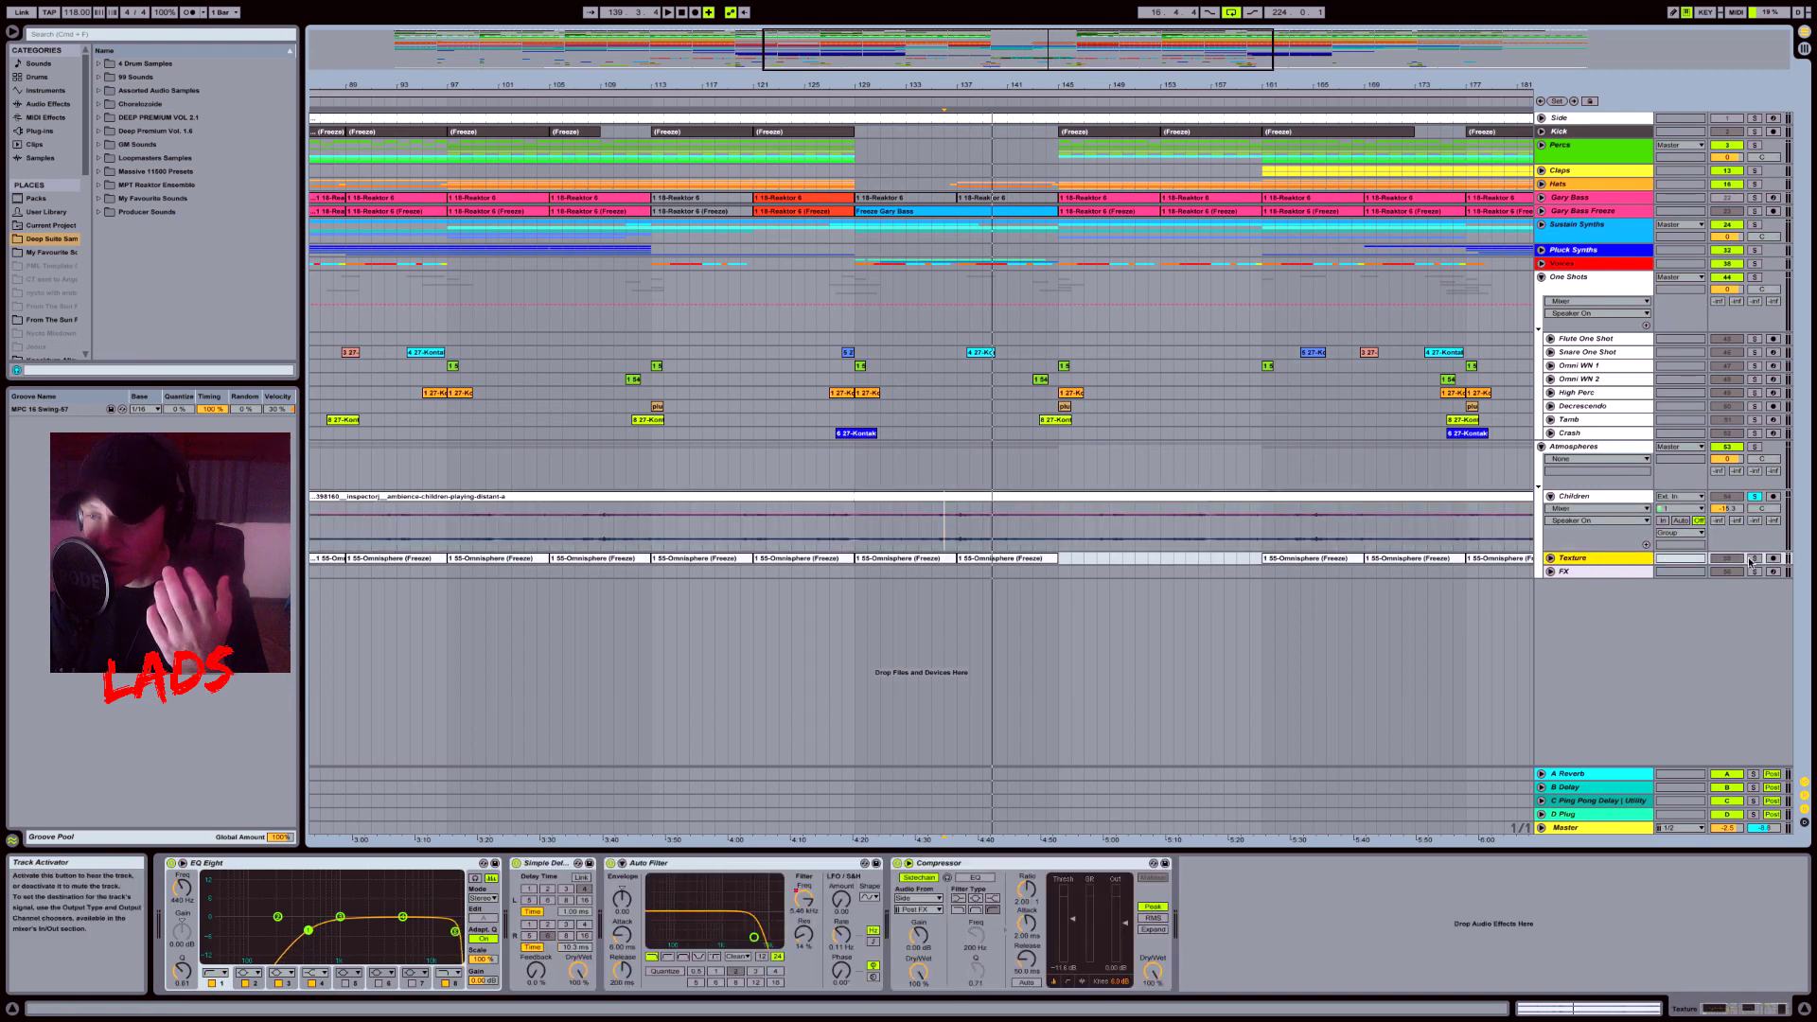
pyautogui.click(1754, 559)
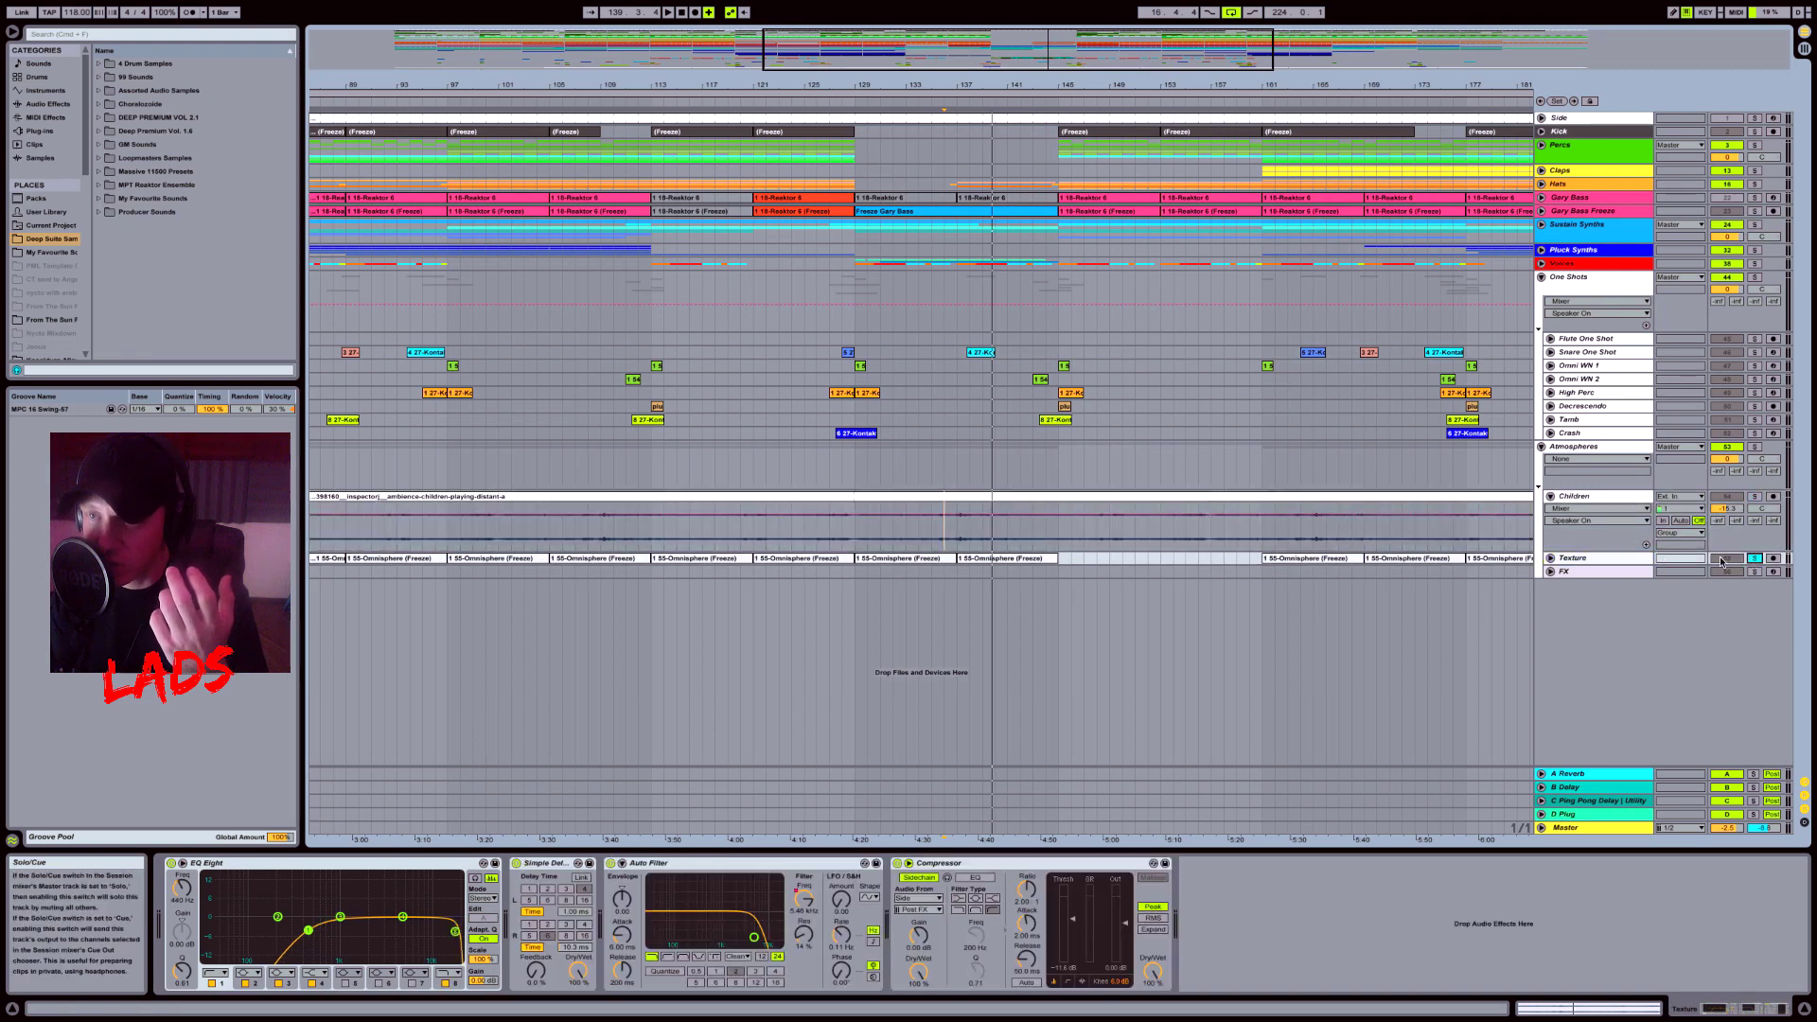
pyautogui.click(1553, 558)
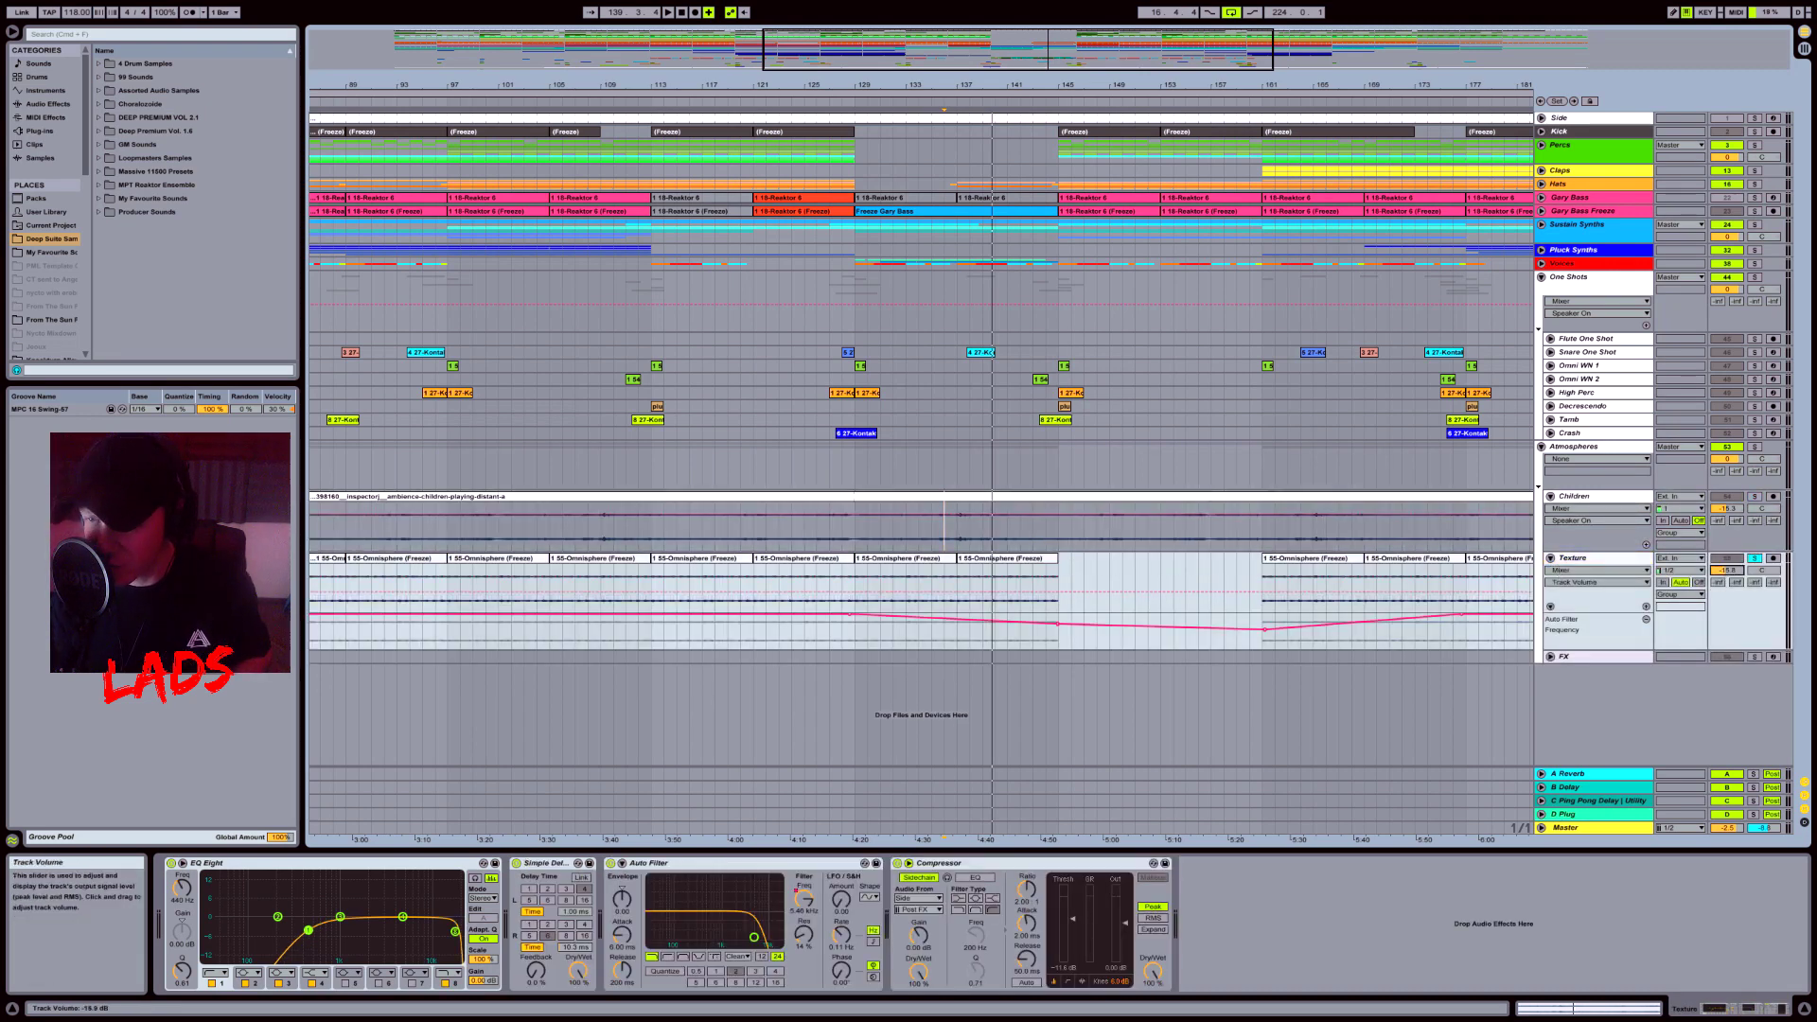
pyautogui.moveTo(1727, 569); pyautogui.dragTo(1727, 559)
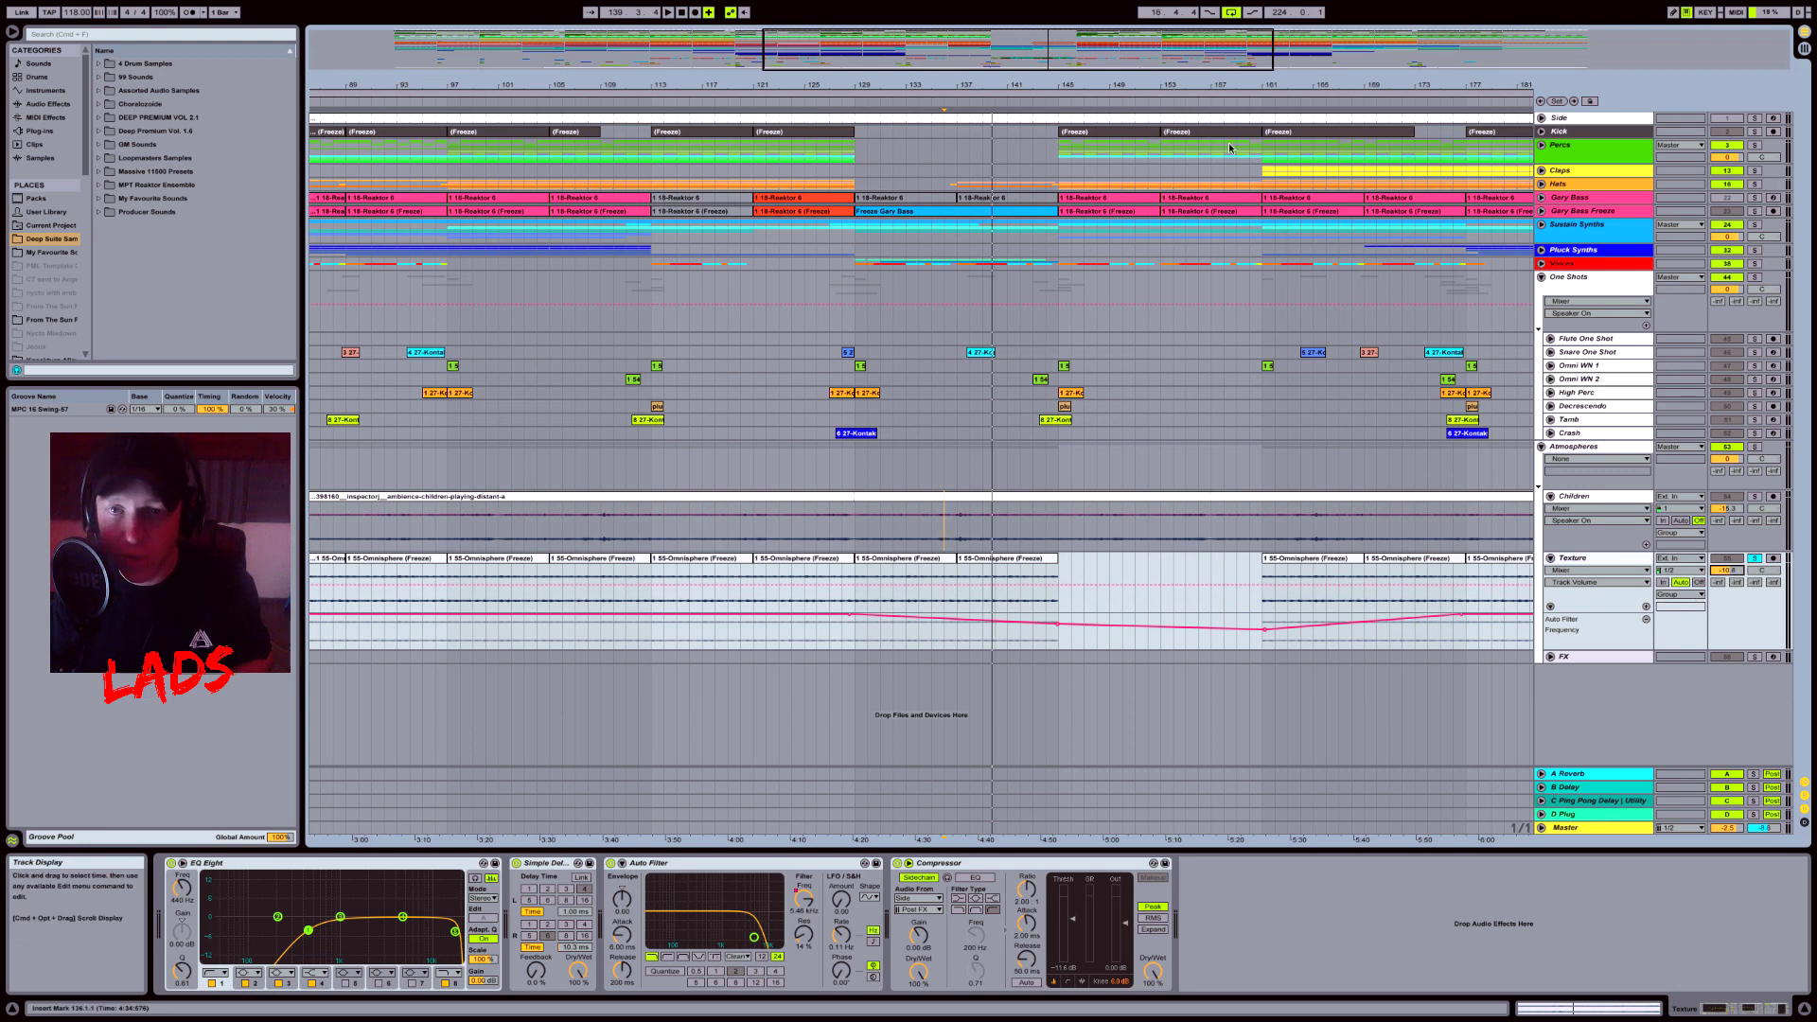
# Step: Play the soloed Texture track from bar 177, where its filter frequency automation levels off
pyautogui.moveTo(1067, 48); pyautogui.dragTo(1071, 70)
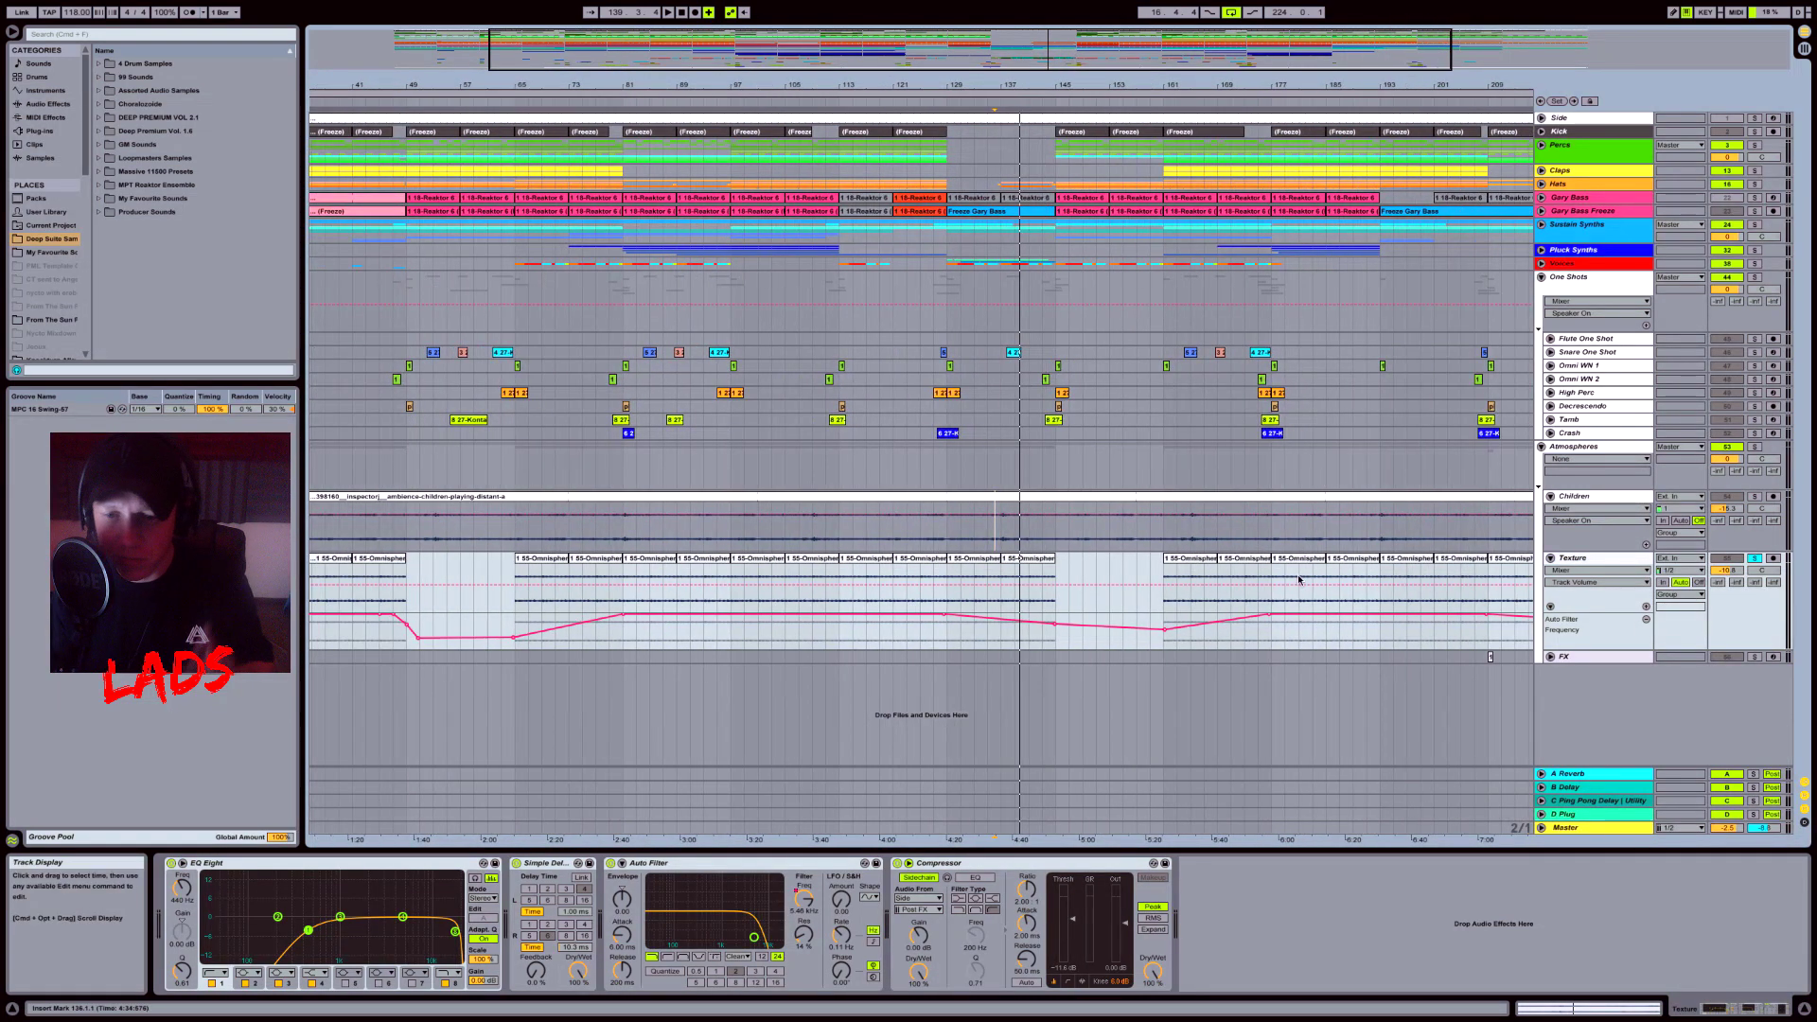
pyautogui.click(1272, 588)
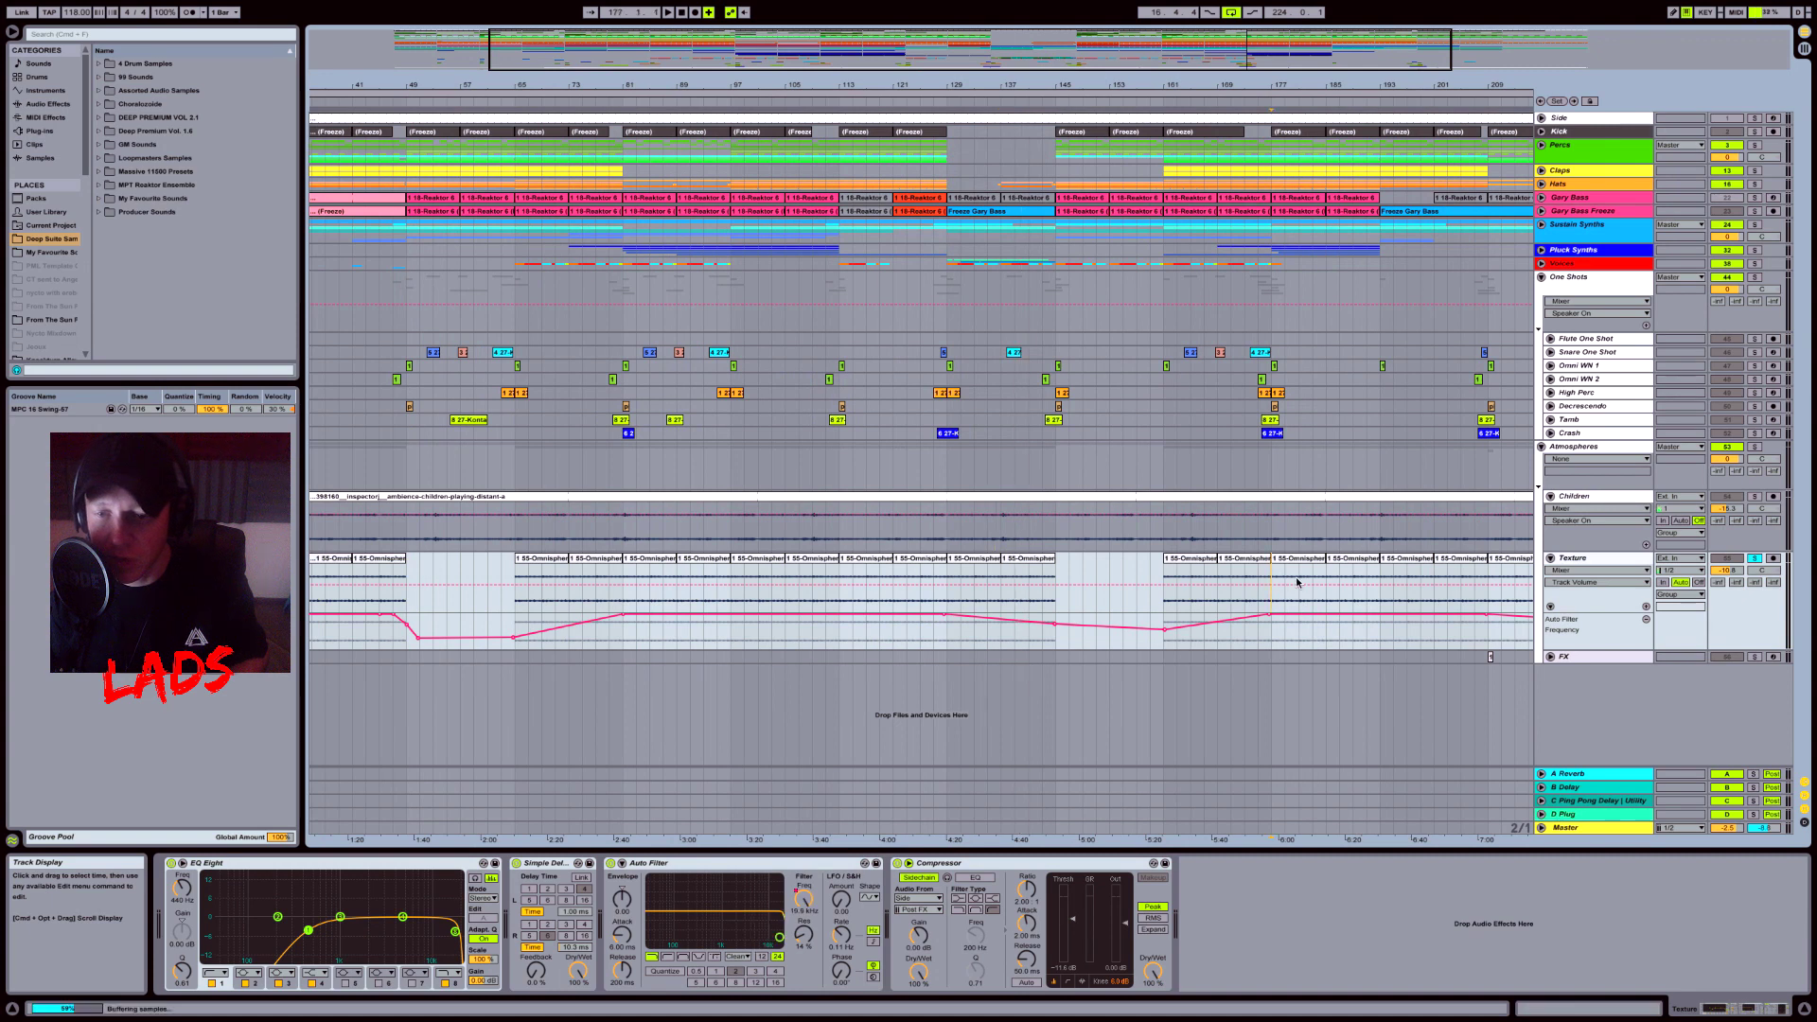
pyautogui.press('space')
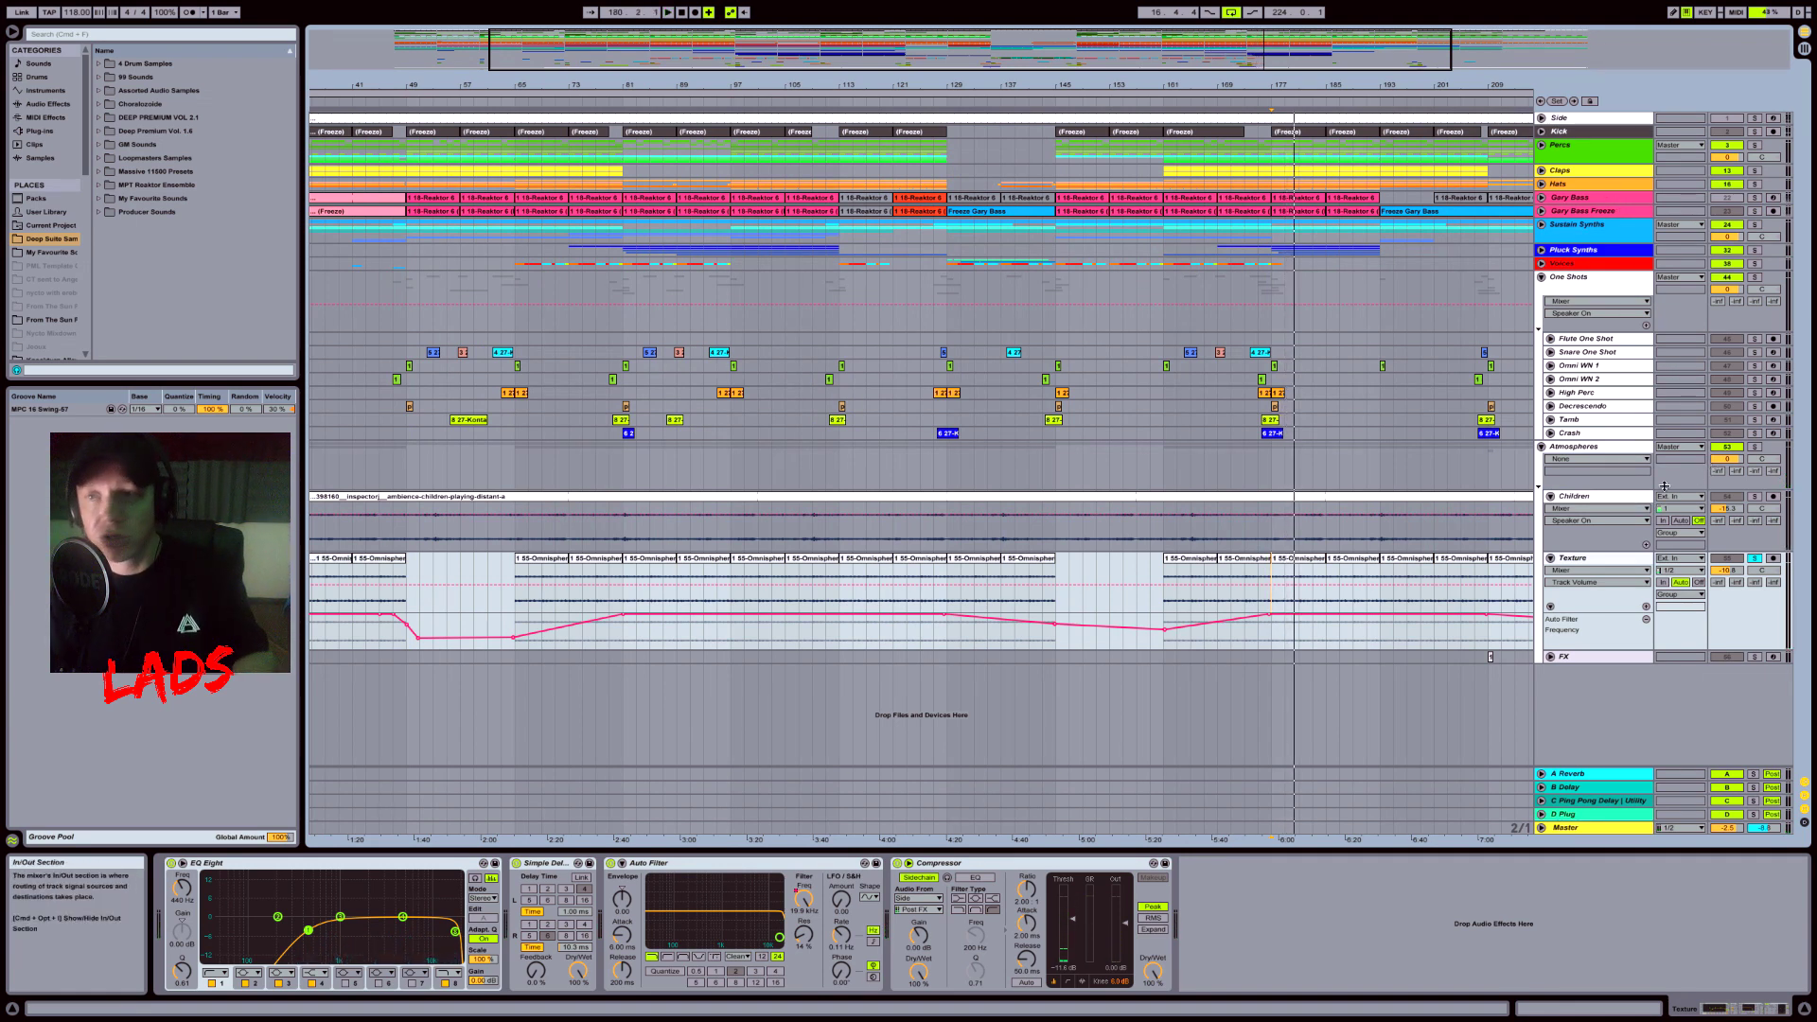
# Step: Clear the Texture solo, fold the Atmospheres and One Shots groups, and show the whole arrangement
pyautogui.doubleClick(1742, 49)
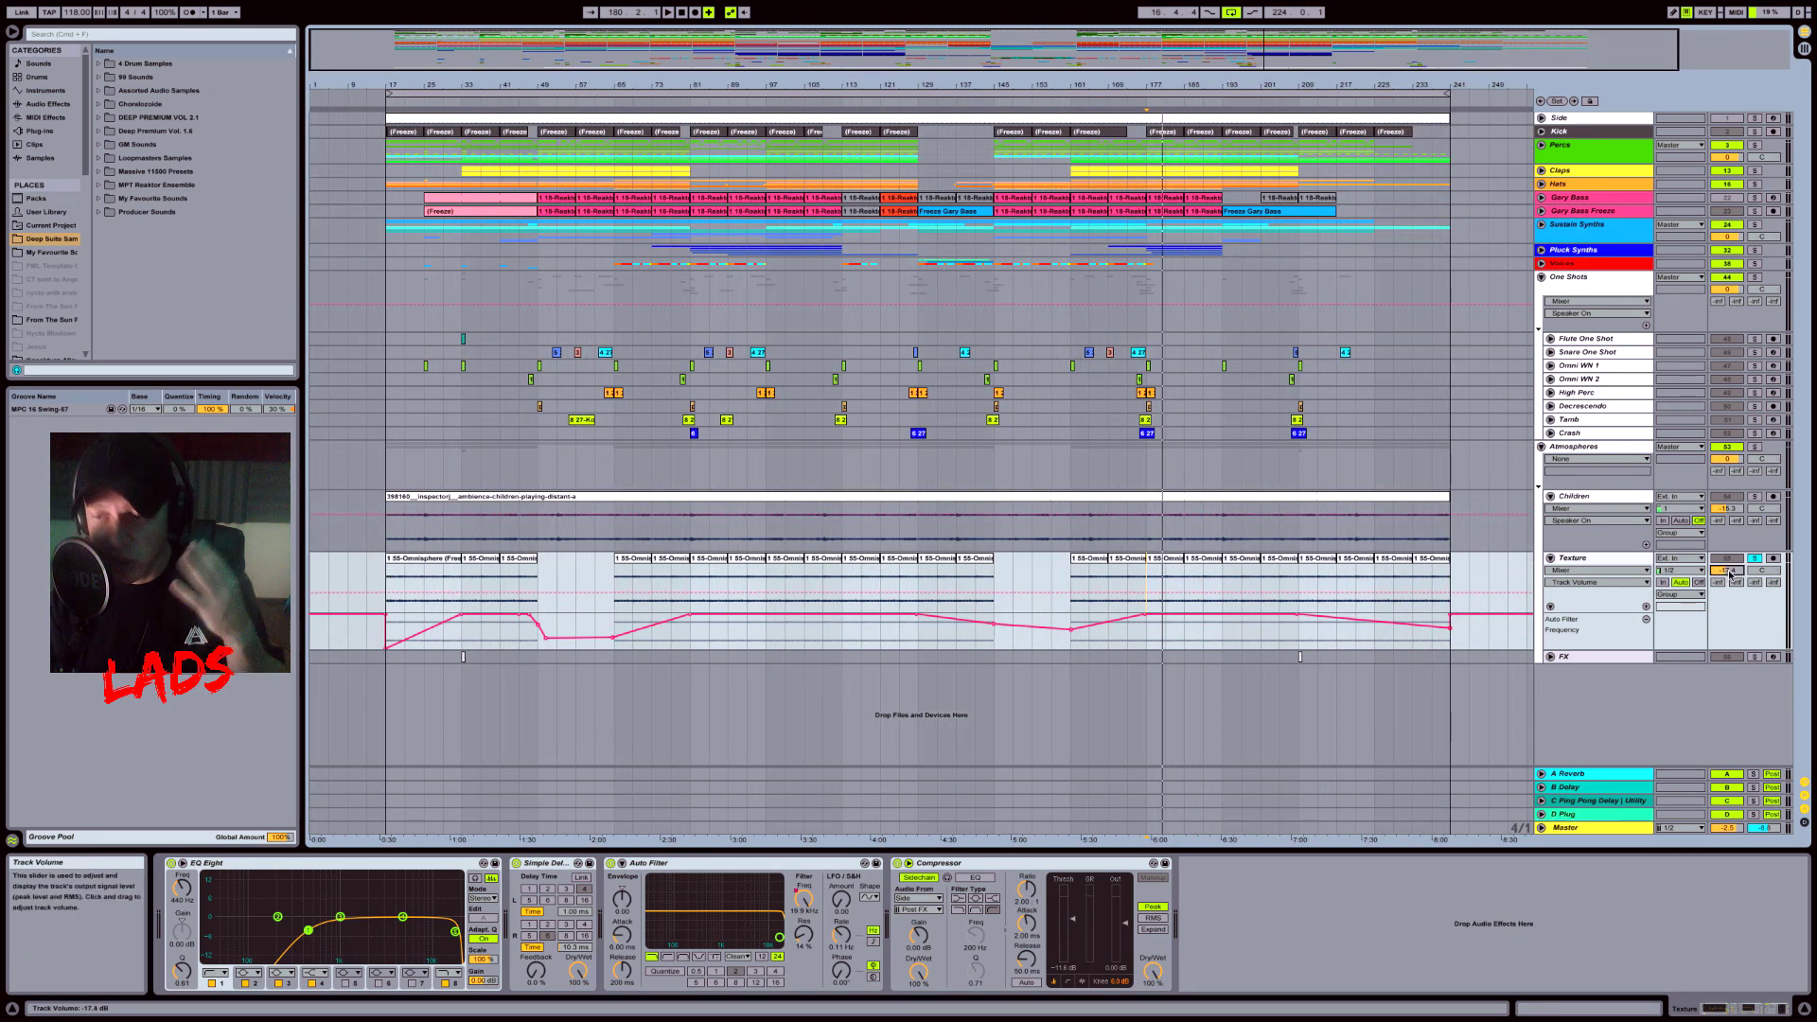
pyautogui.click(1543, 448)
pyautogui.click(1541, 278)
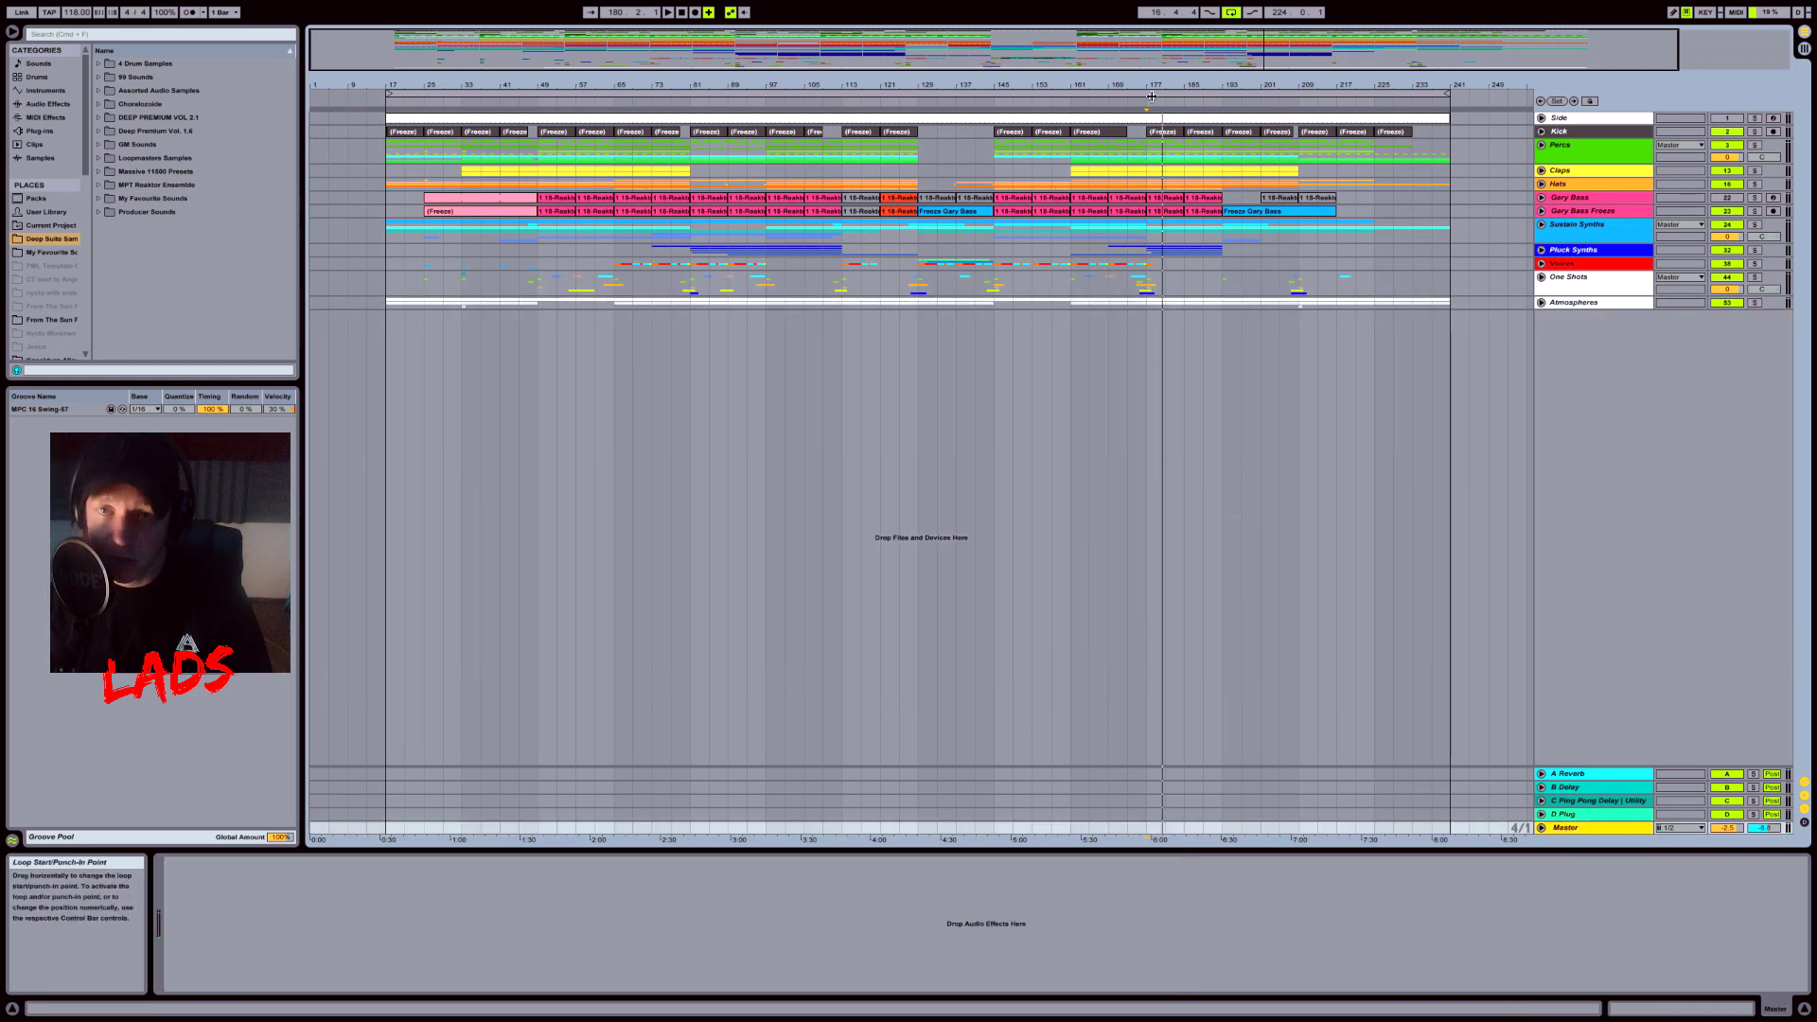
pyautogui.press('-')
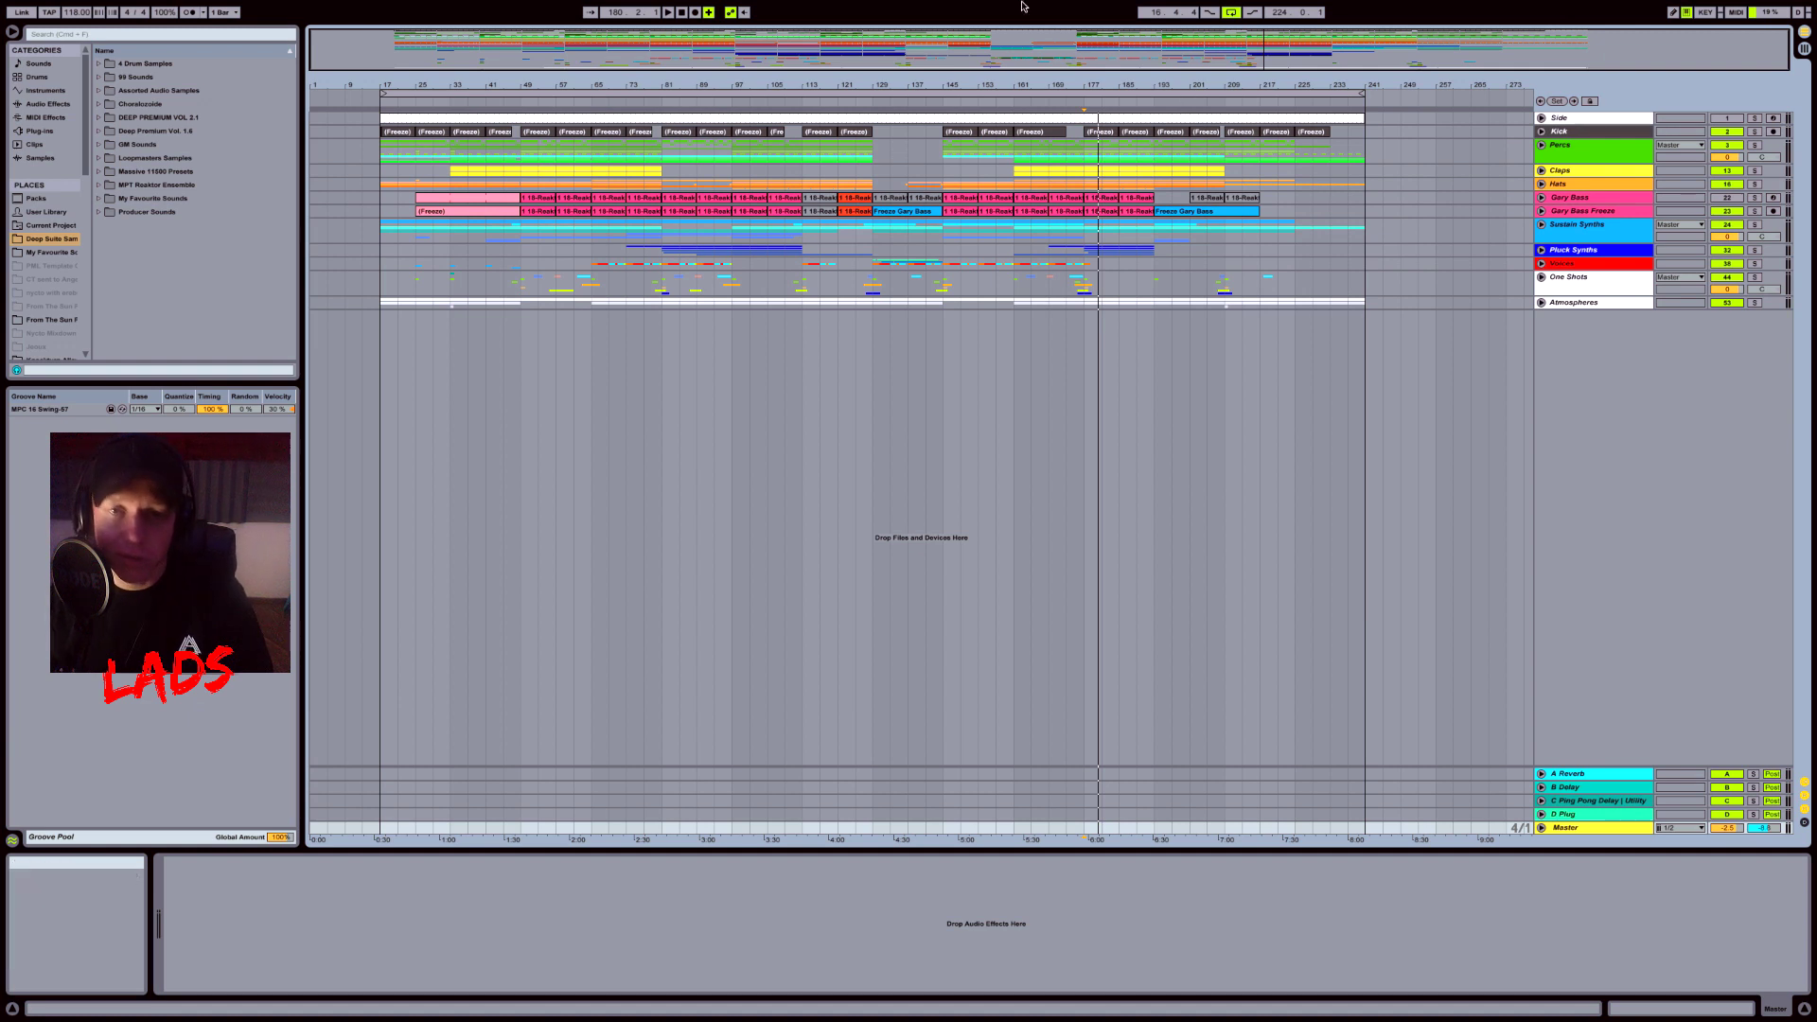
# Step: Show the devices of the Kick track and the Percs group, and briefly unfold Percs to review its tracks
pyautogui.click(1559, 134)
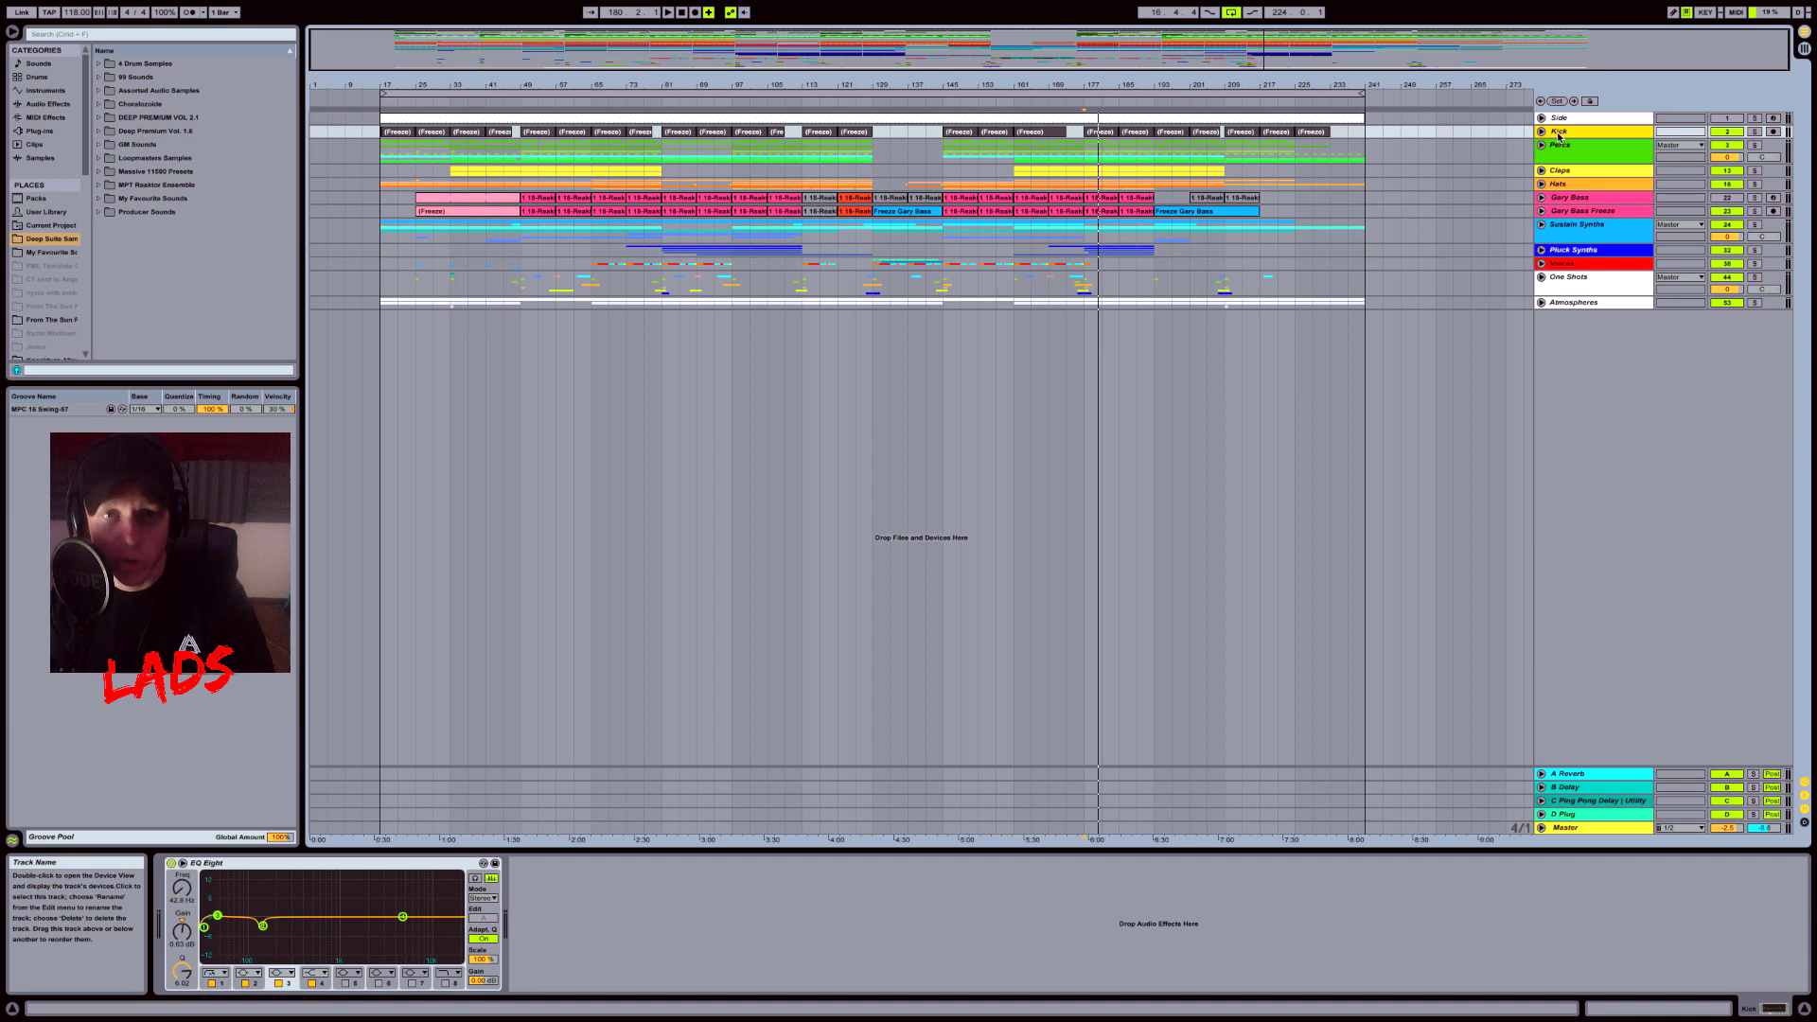
pyautogui.click(1564, 158)
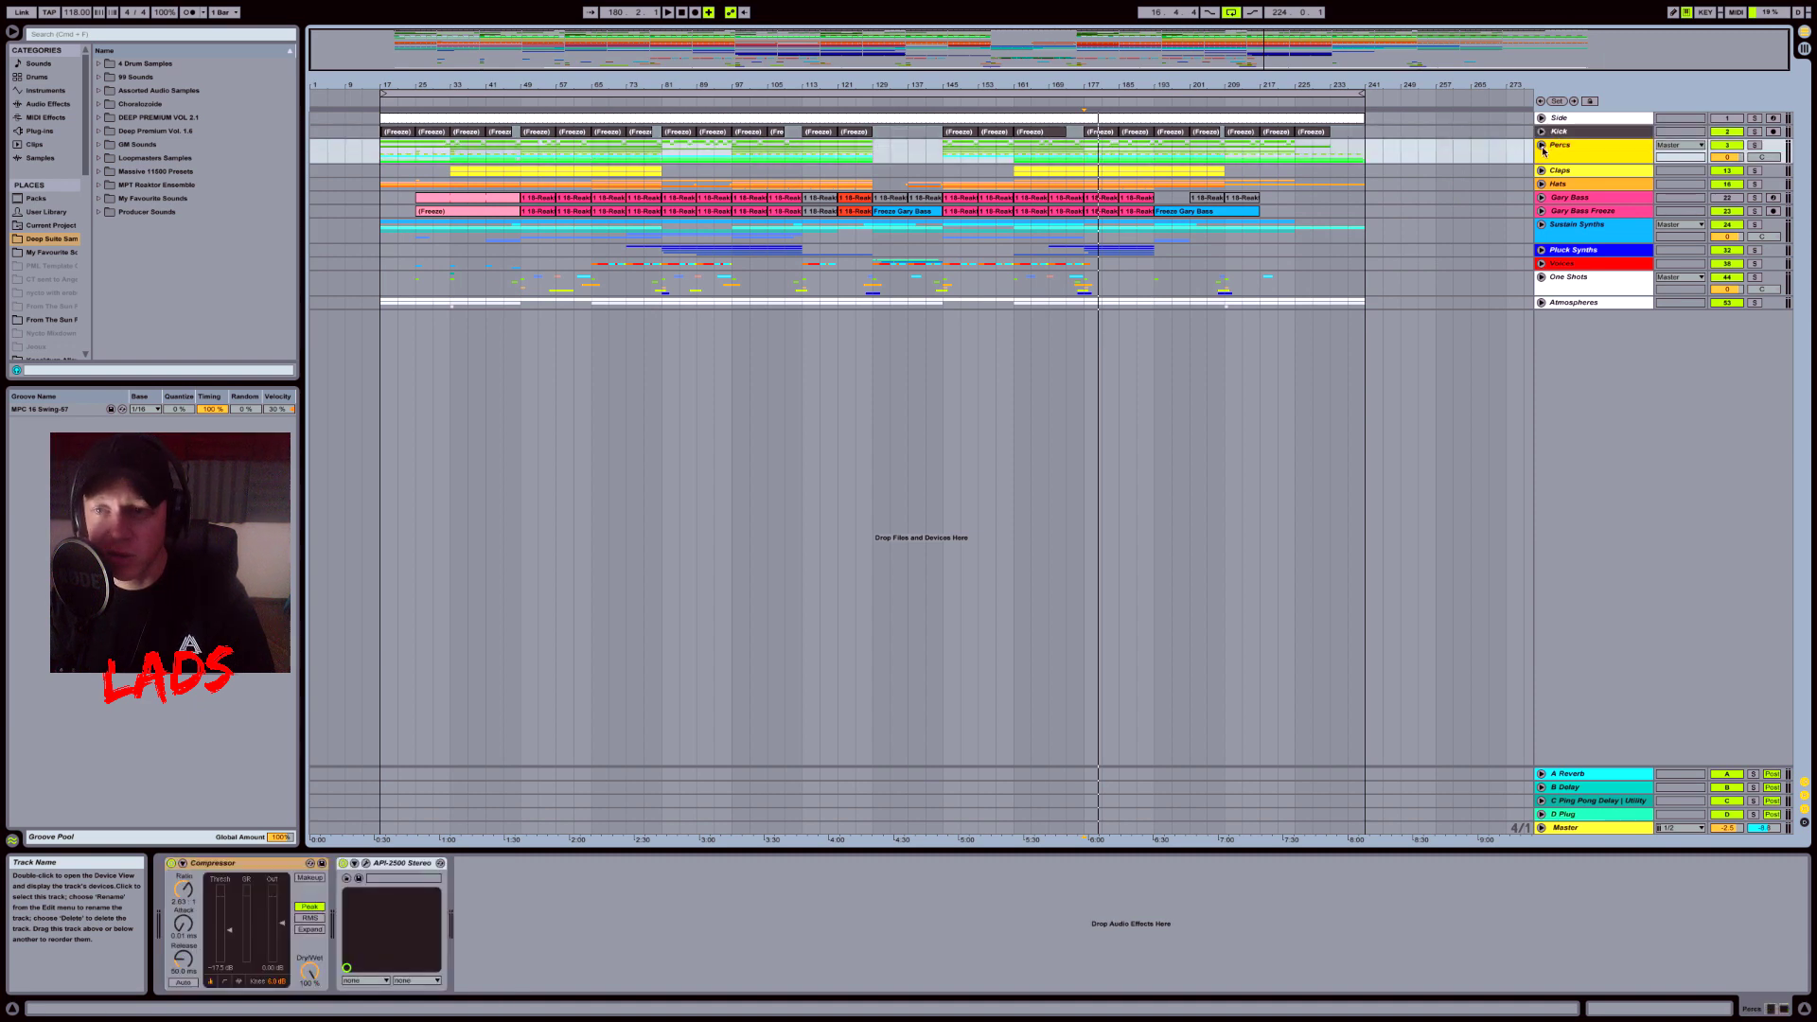
pyautogui.click(1542, 146)
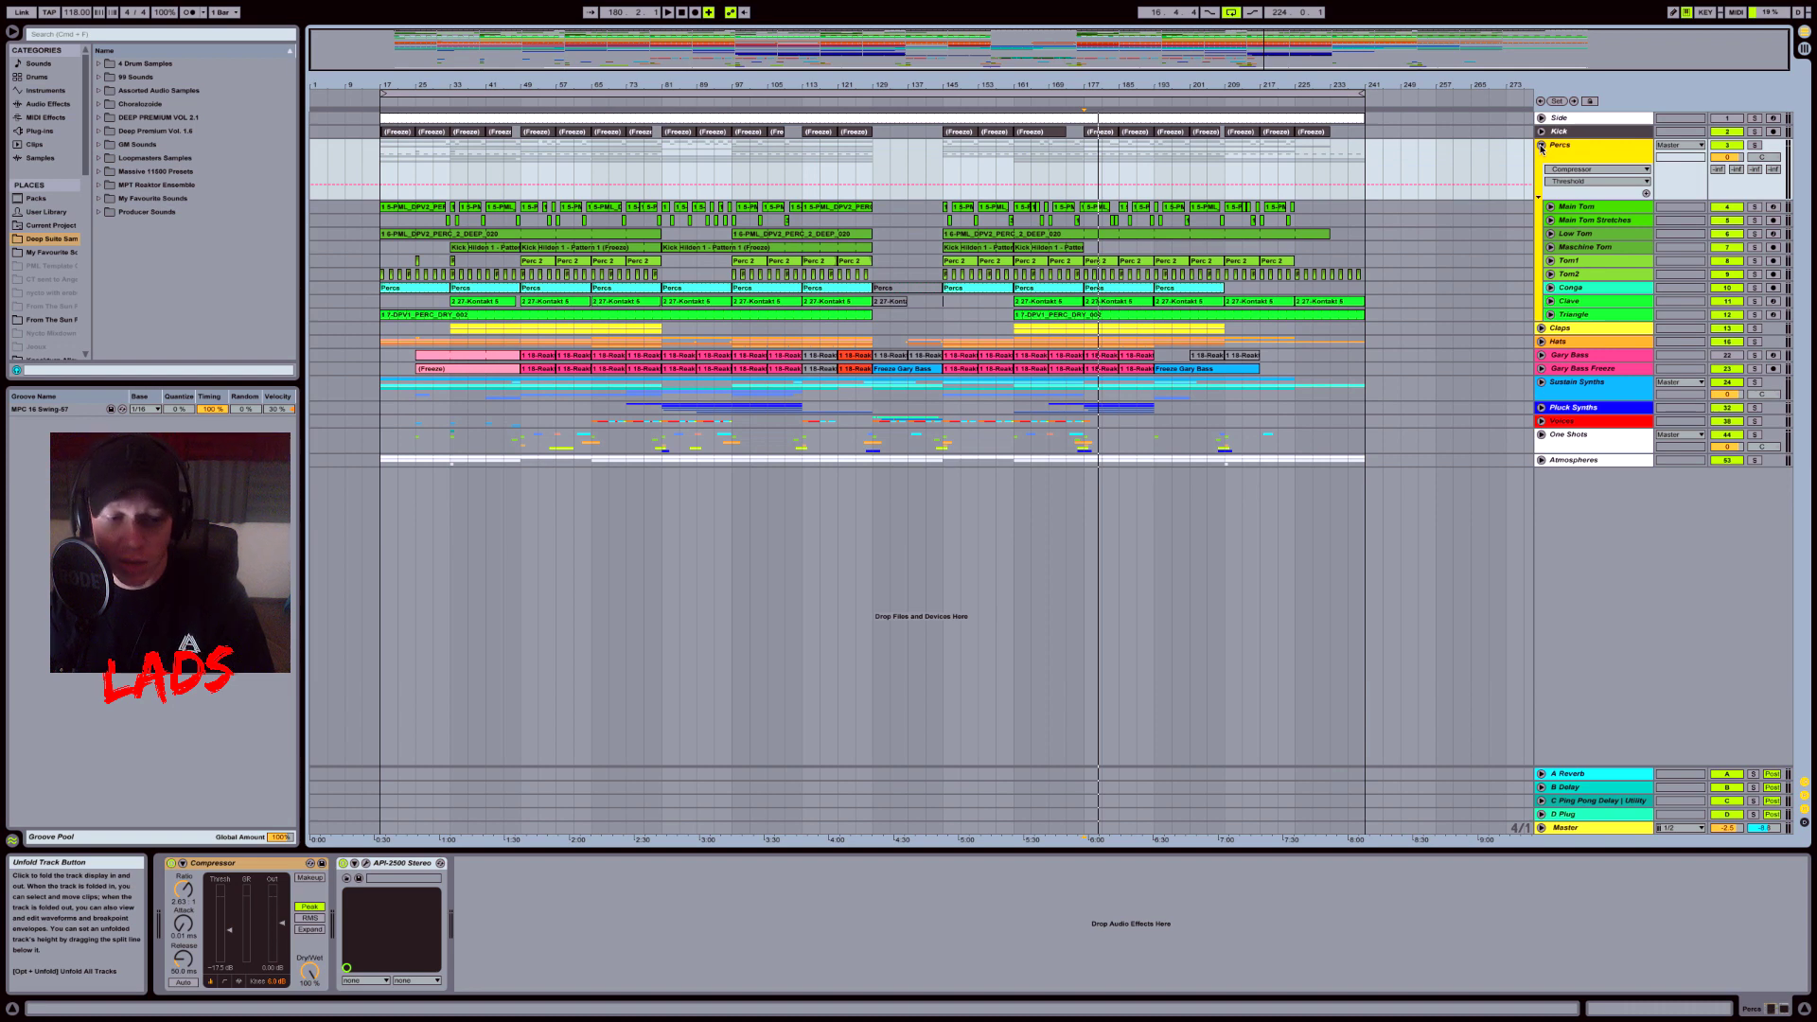
pyautogui.click(1542, 146)
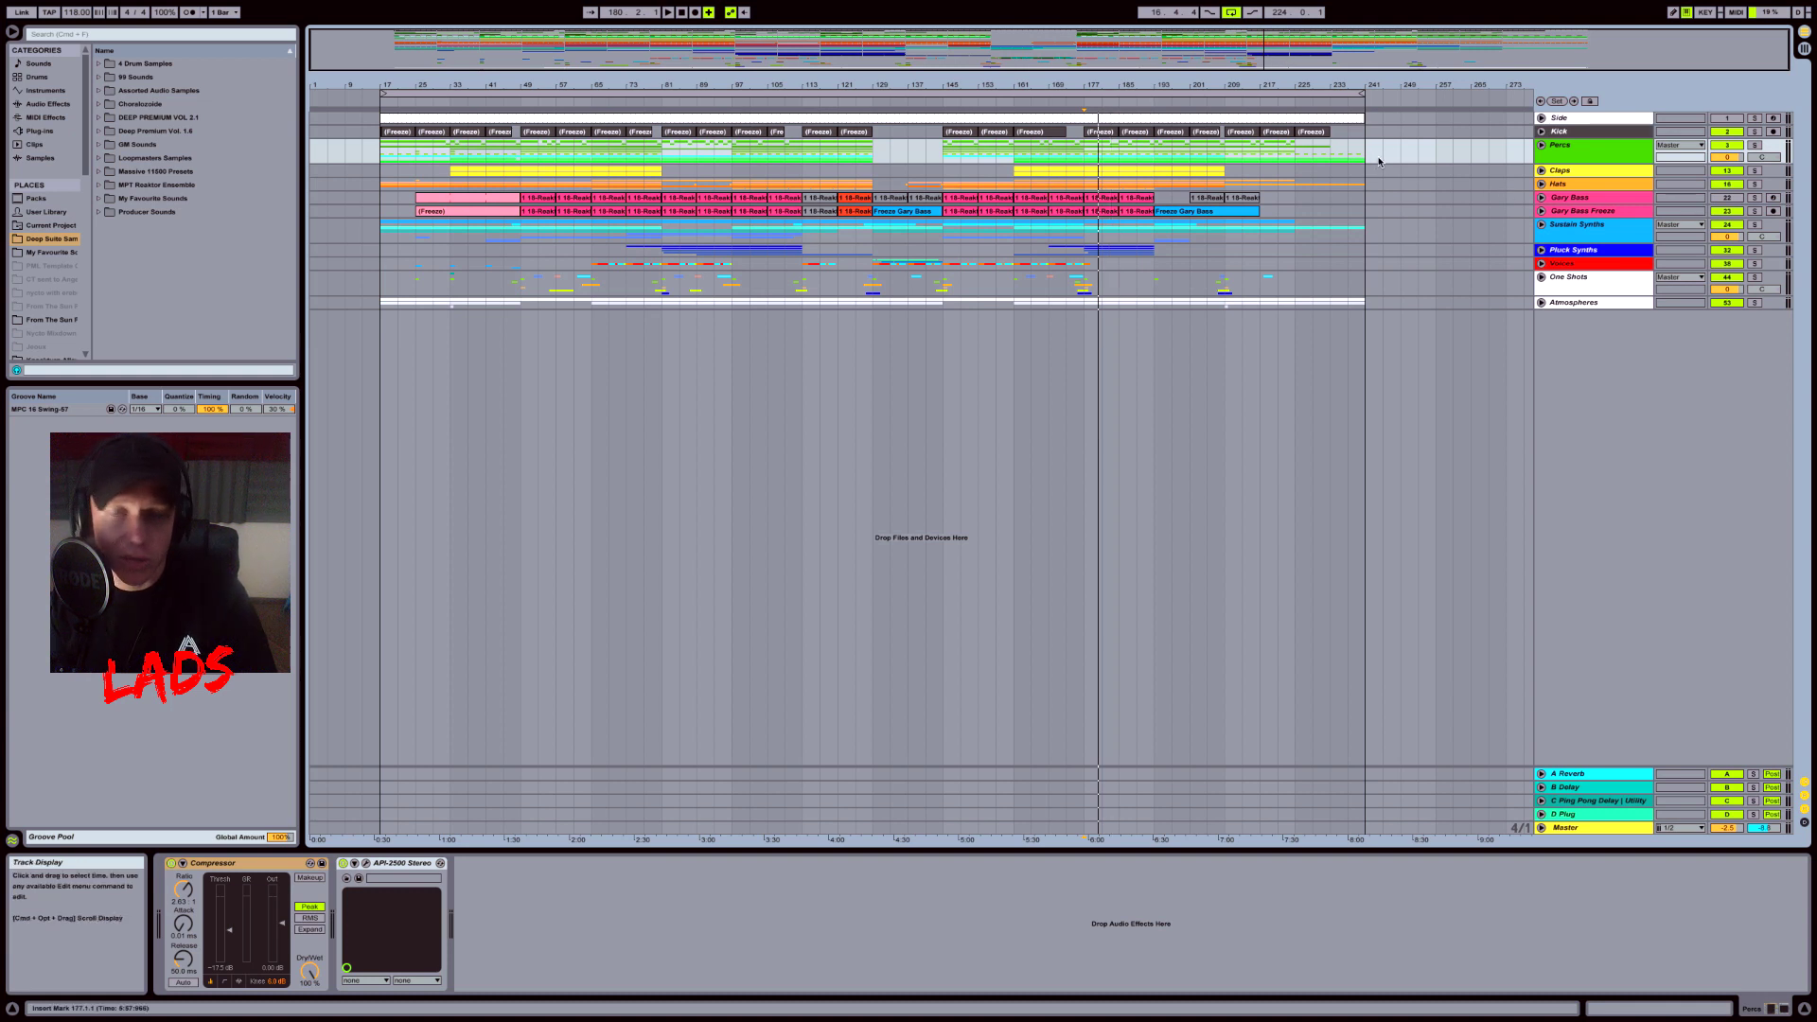
# Step: Show the Claps track's devices, and briefly unfold the Sustain Synths group to review its tracks
pyautogui.click(1334, 123)
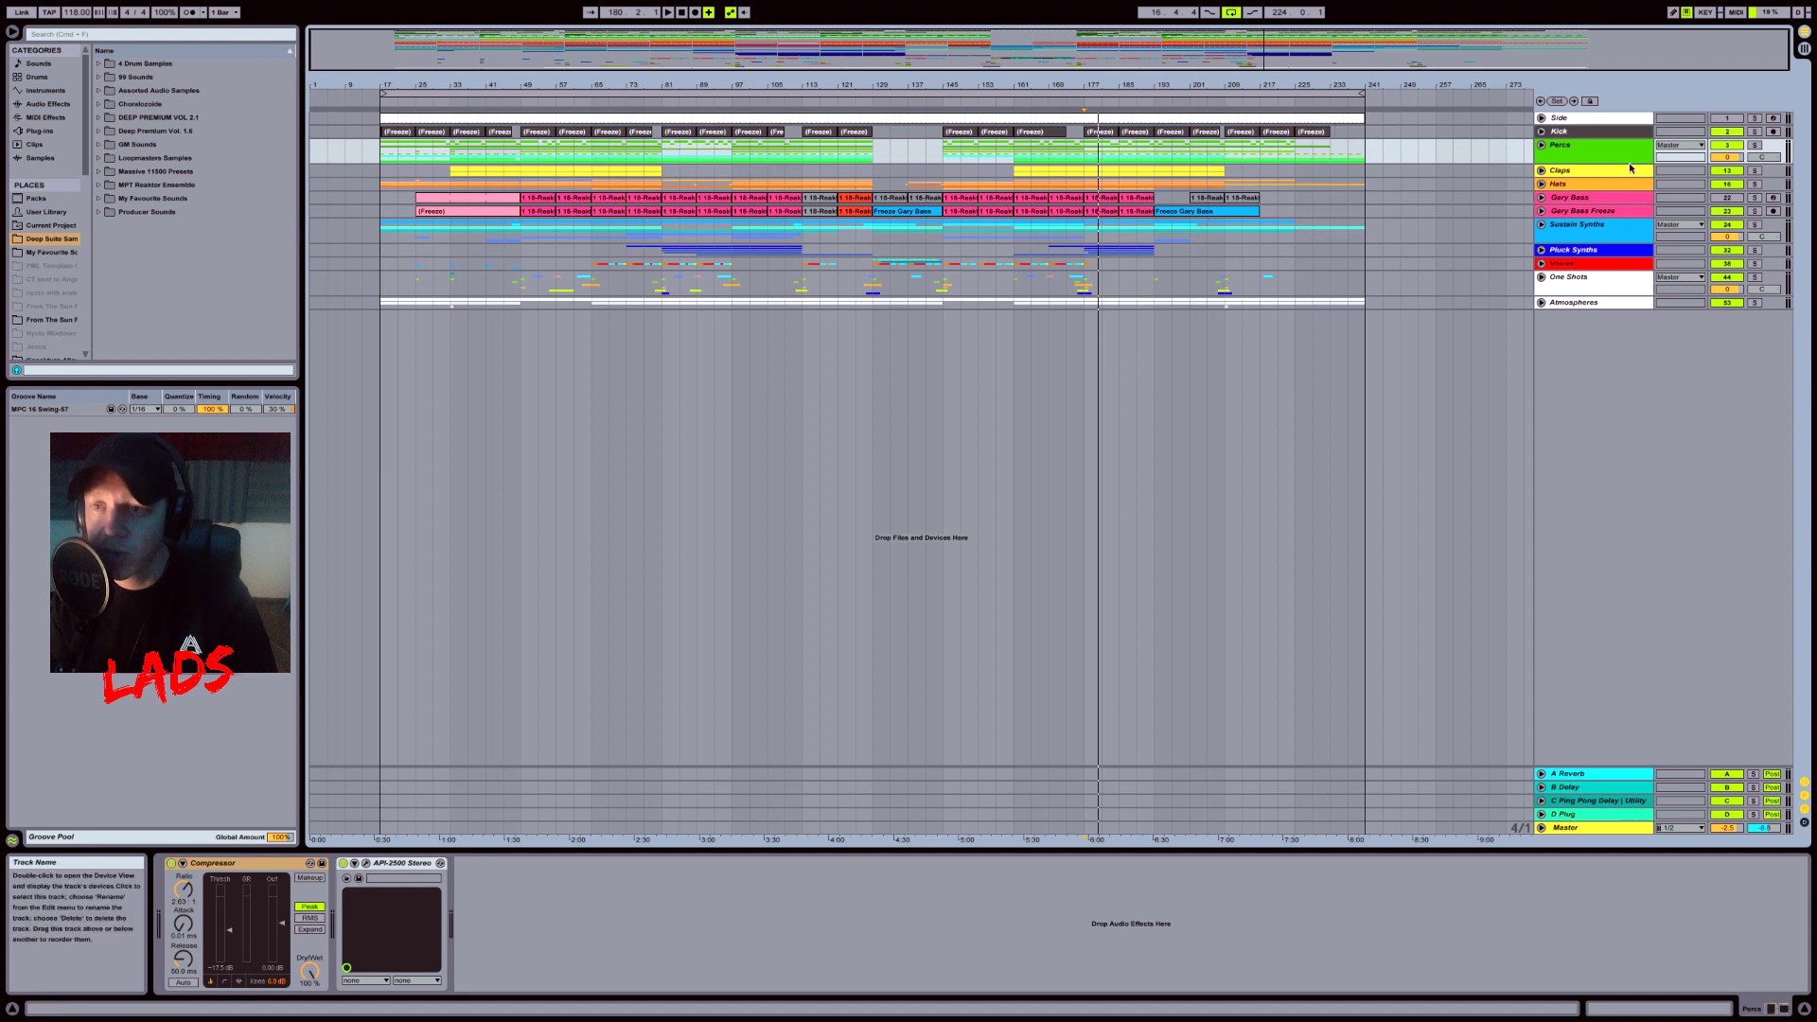
pyautogui.click(1605, 156)
pyautogui.click(1596, 172)
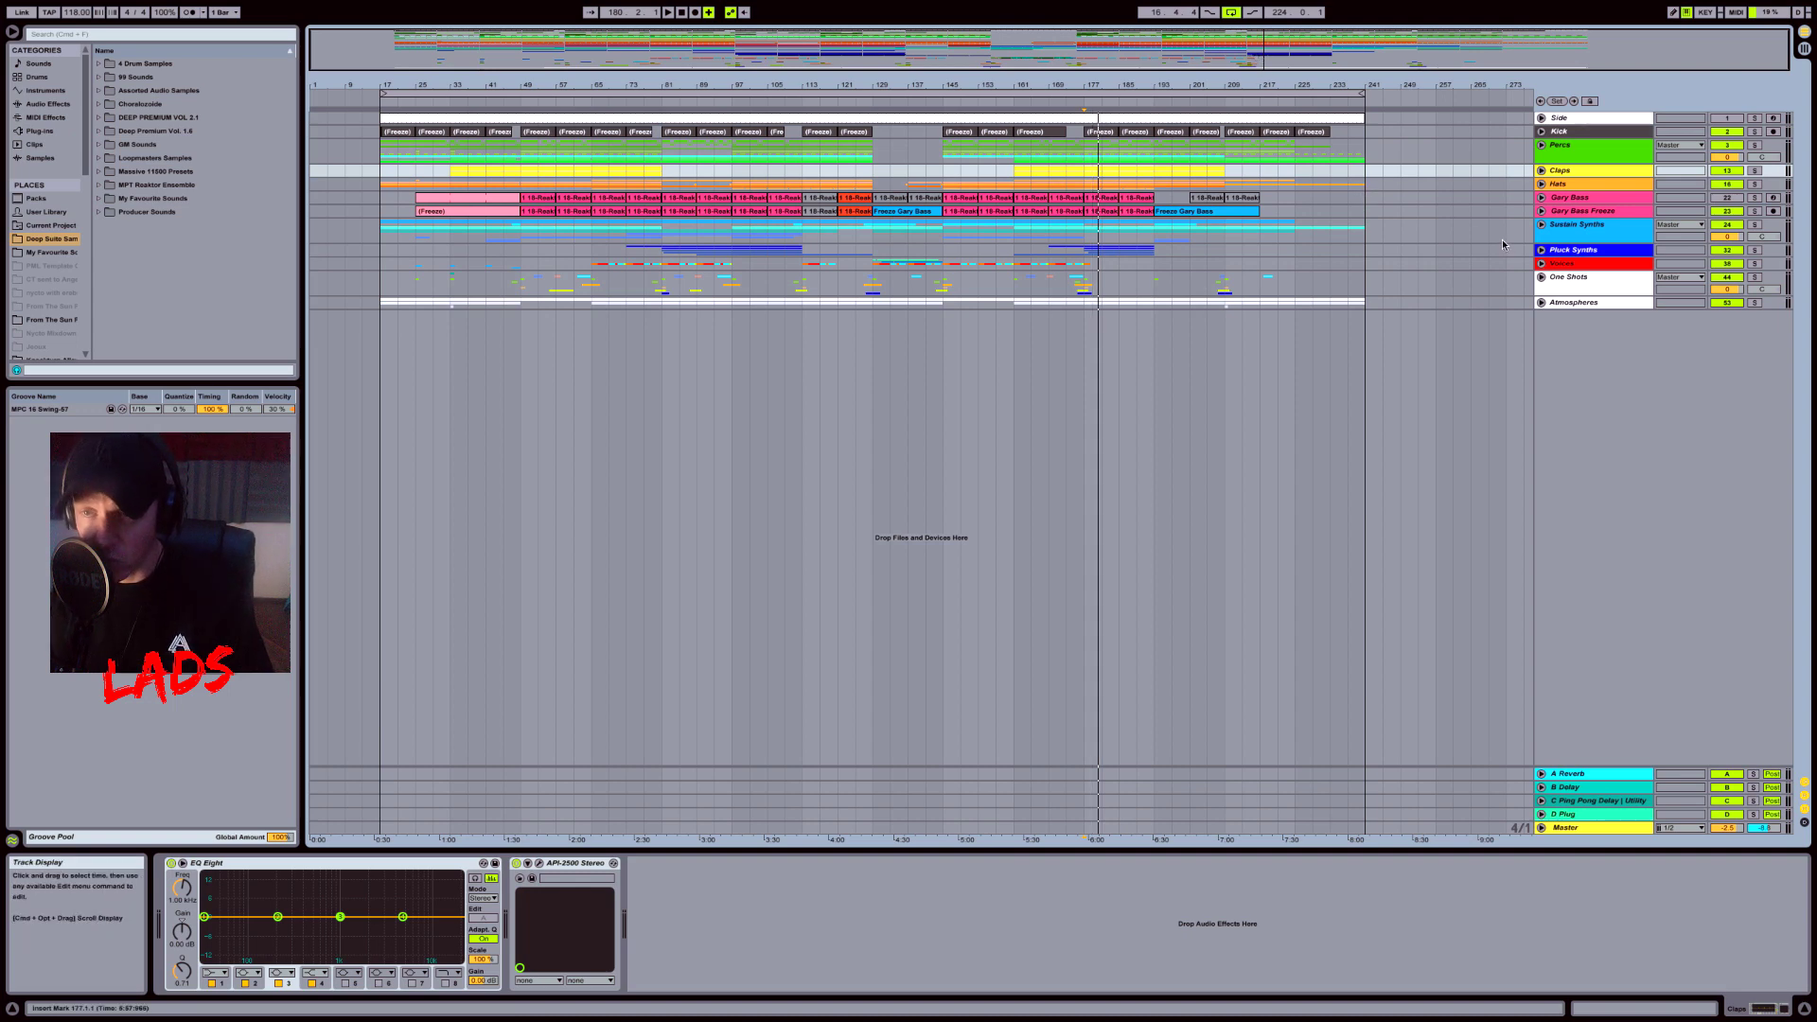
pyautogui.click(1572, 225)
pyautogui.click(1542, 225)
pyautogui.click(1542, 226)
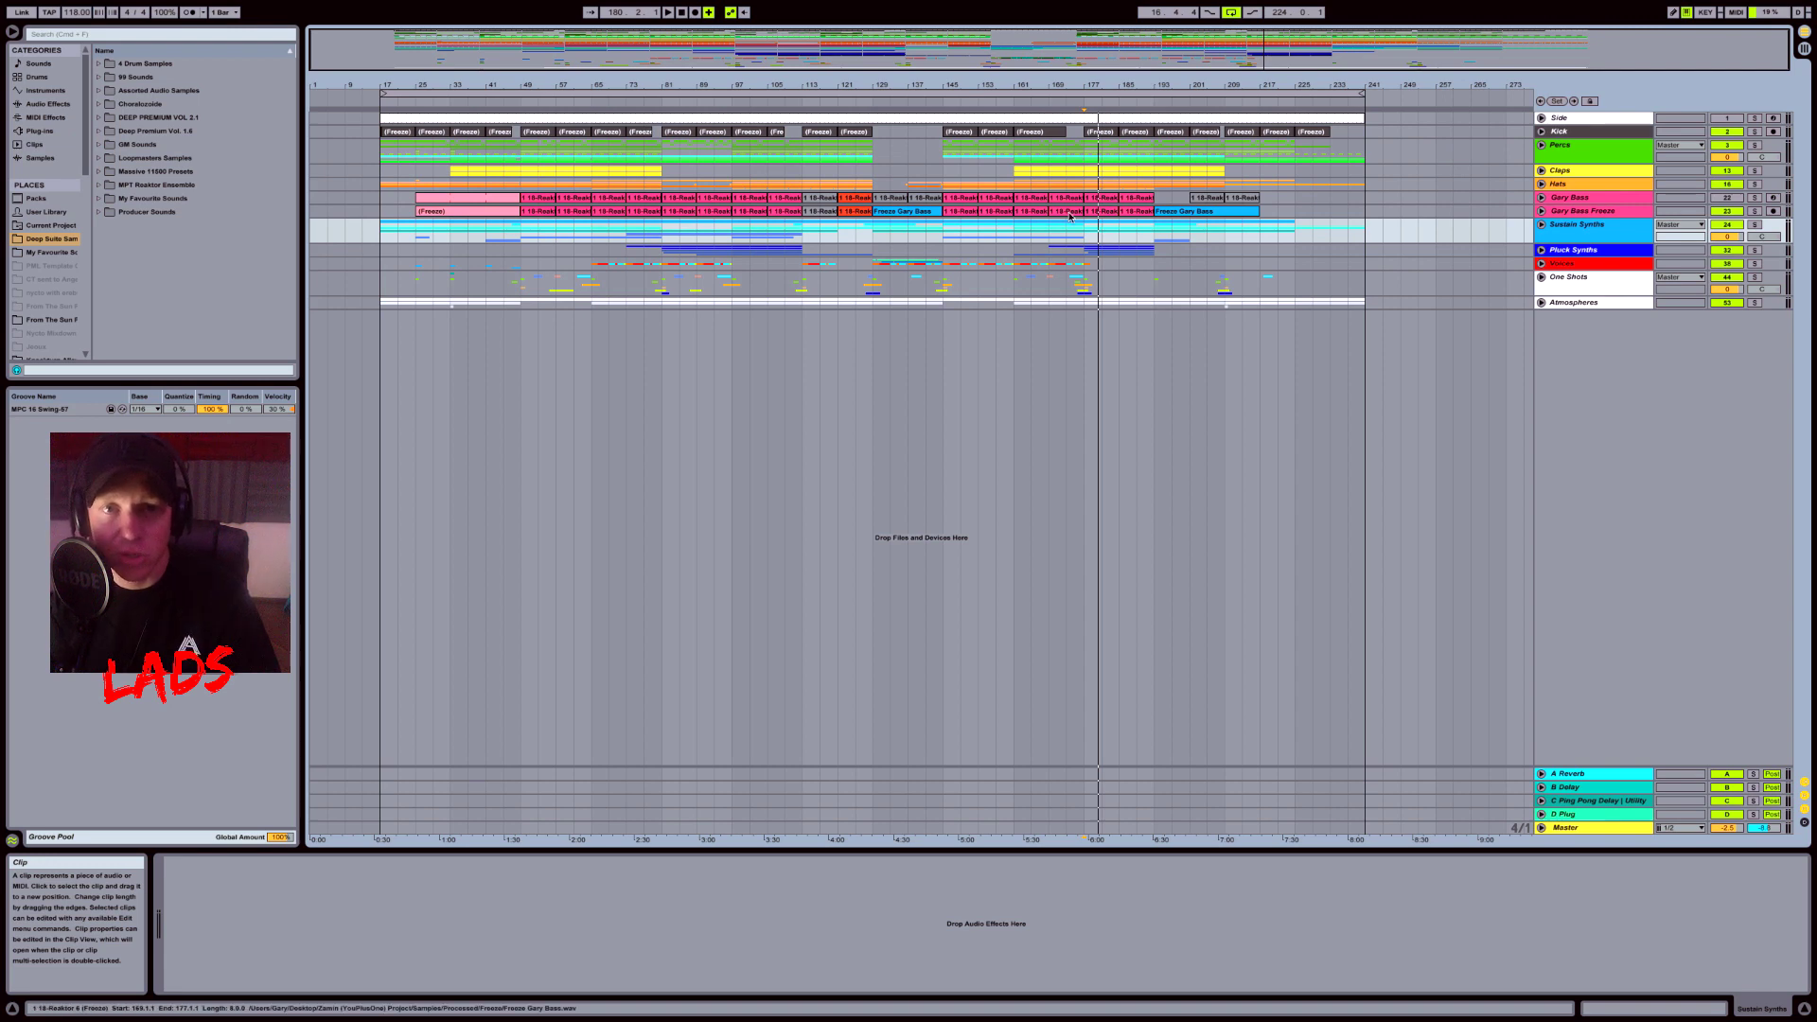
# Step: Switch to the OBS recording window
pyautogui.press('super+Tab')
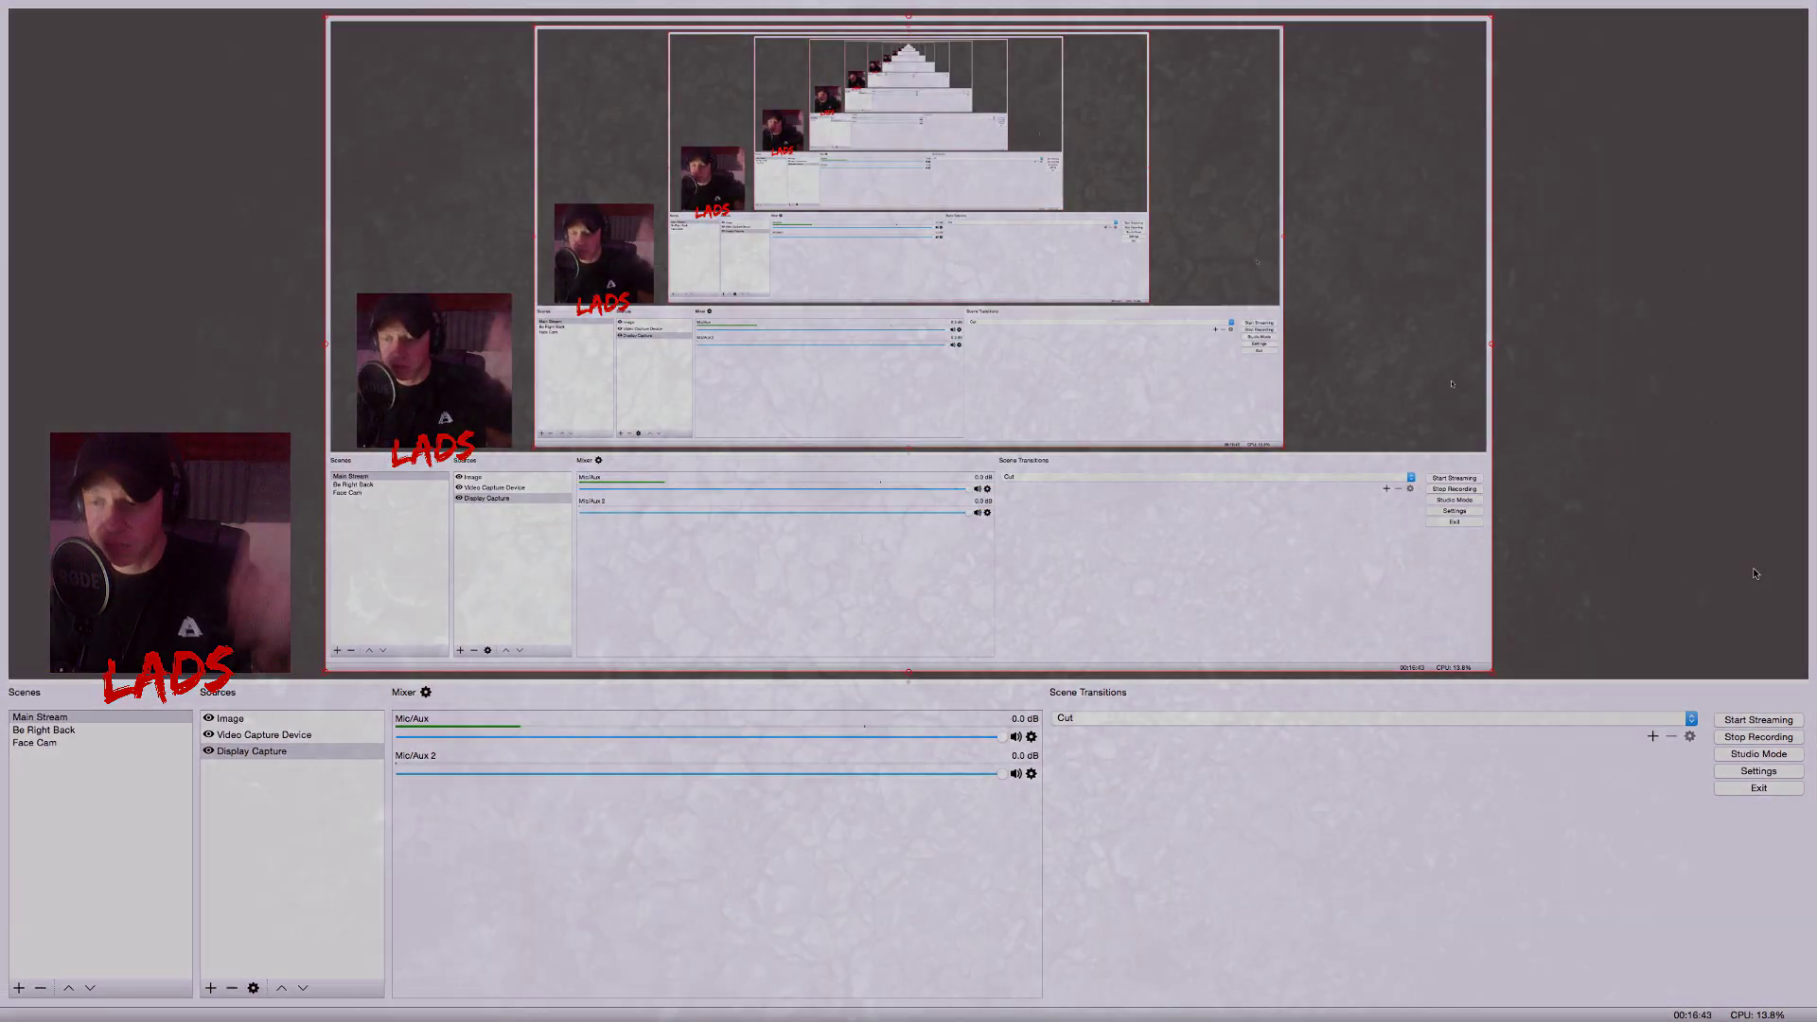